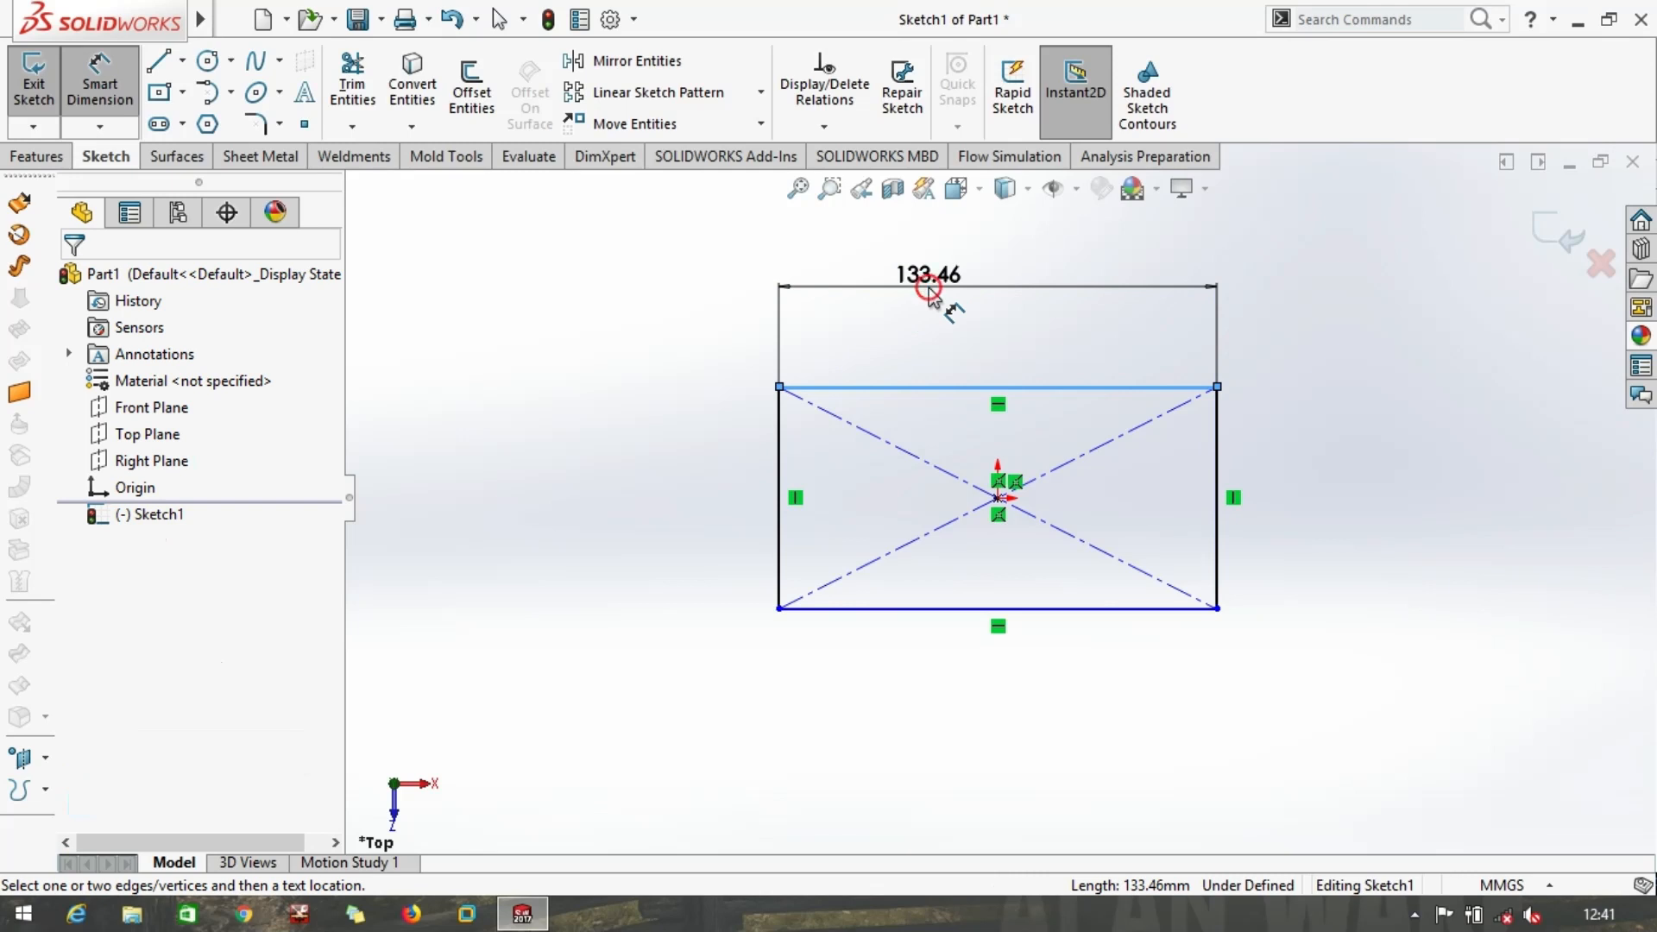
# Dimension the upper horizontal side of the centre rectangle at 130 mm
pyautogui.click(928, 290)
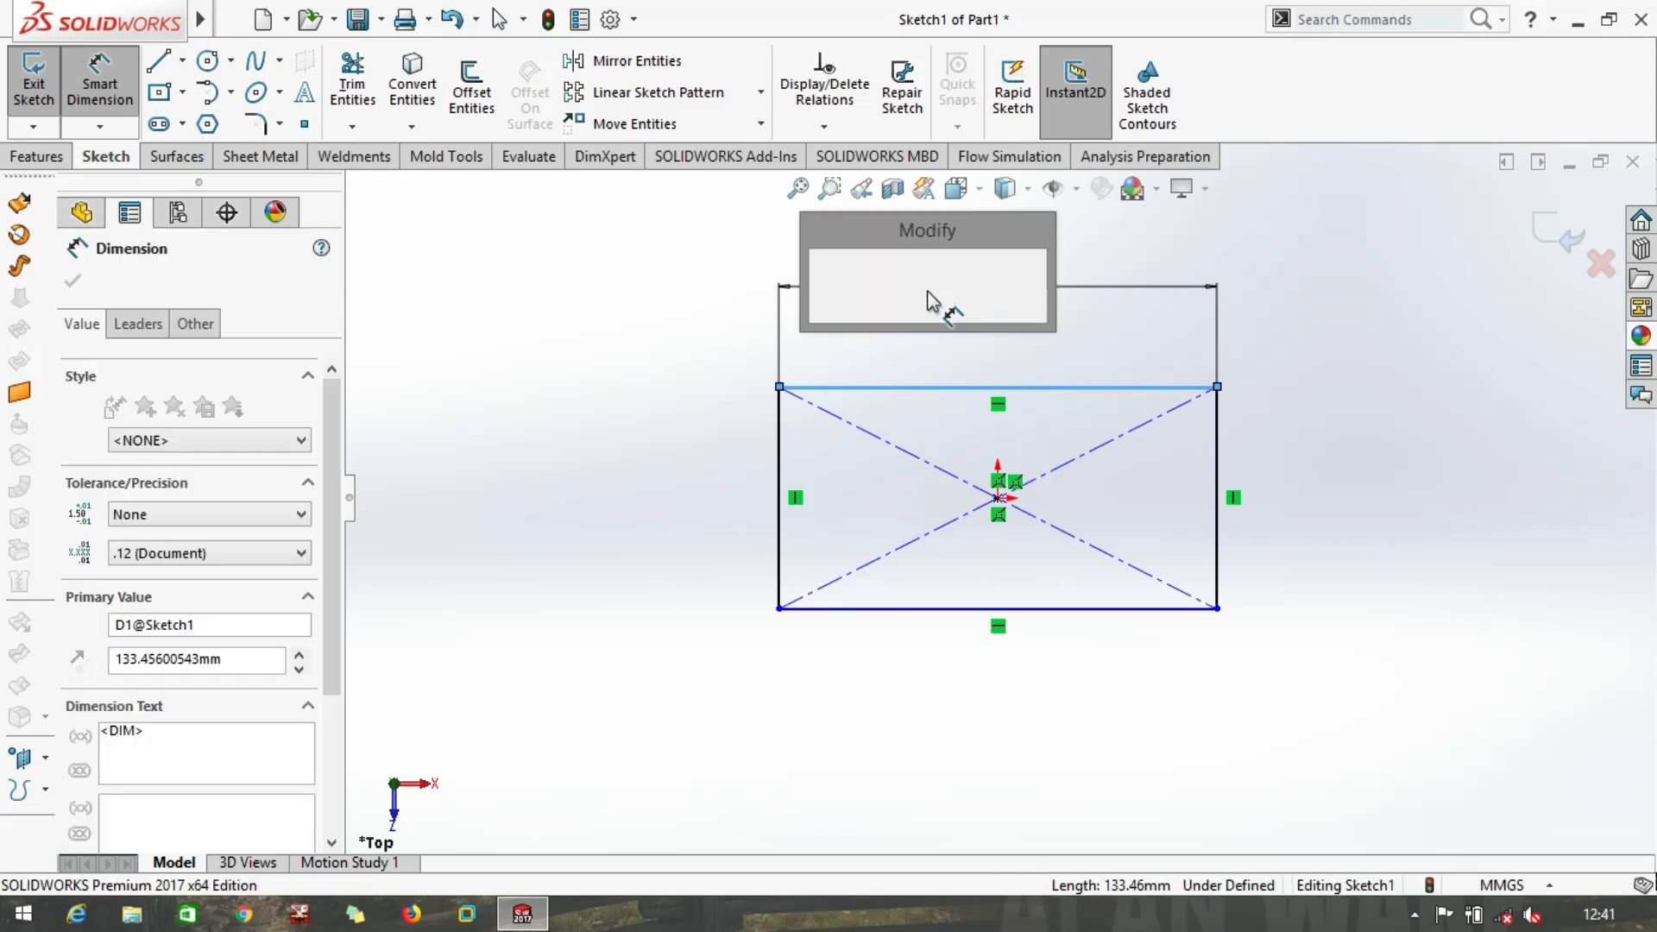
pyautogui.write('130')
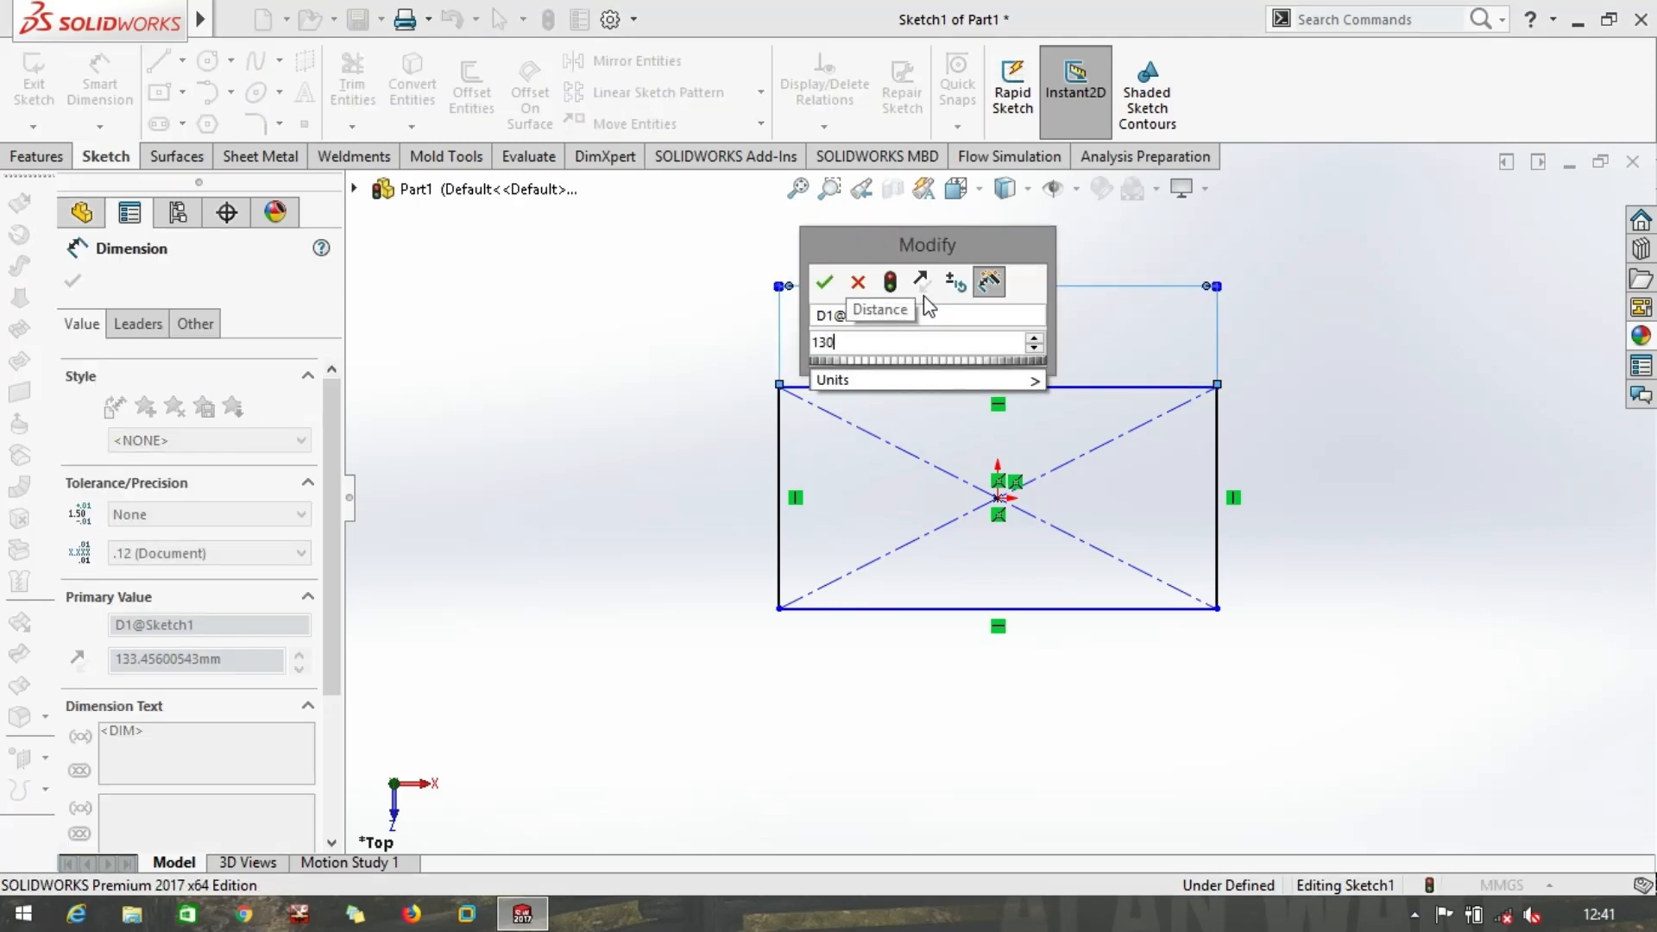
pyautogui.write(' mm')
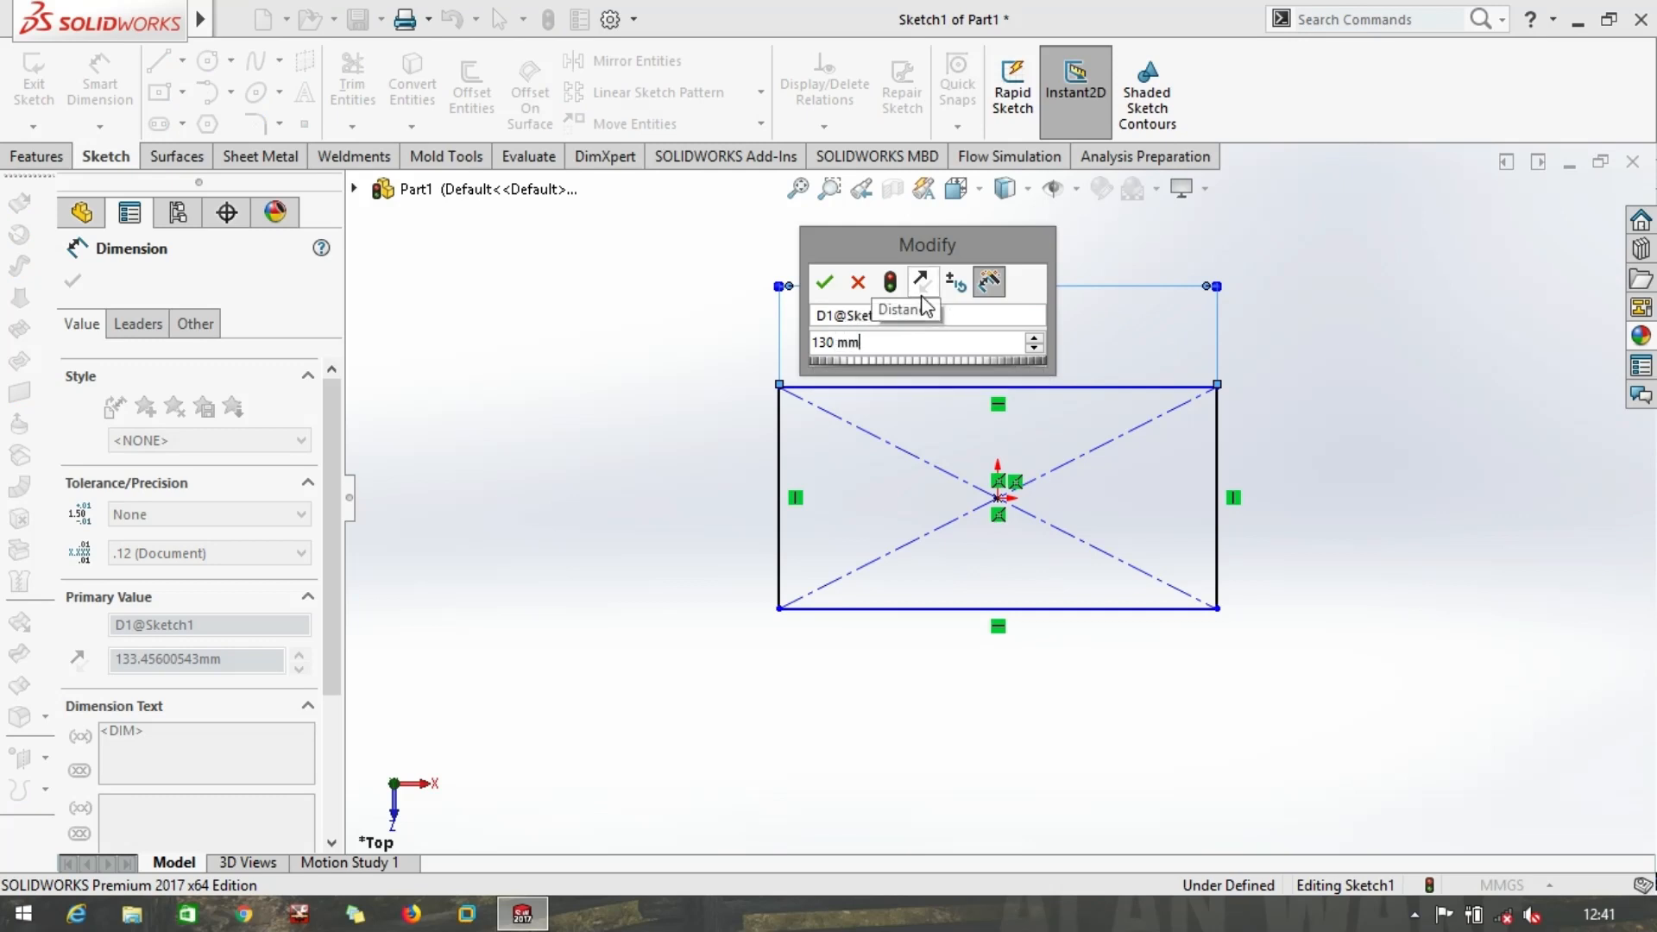
pyautogui.press('Return')
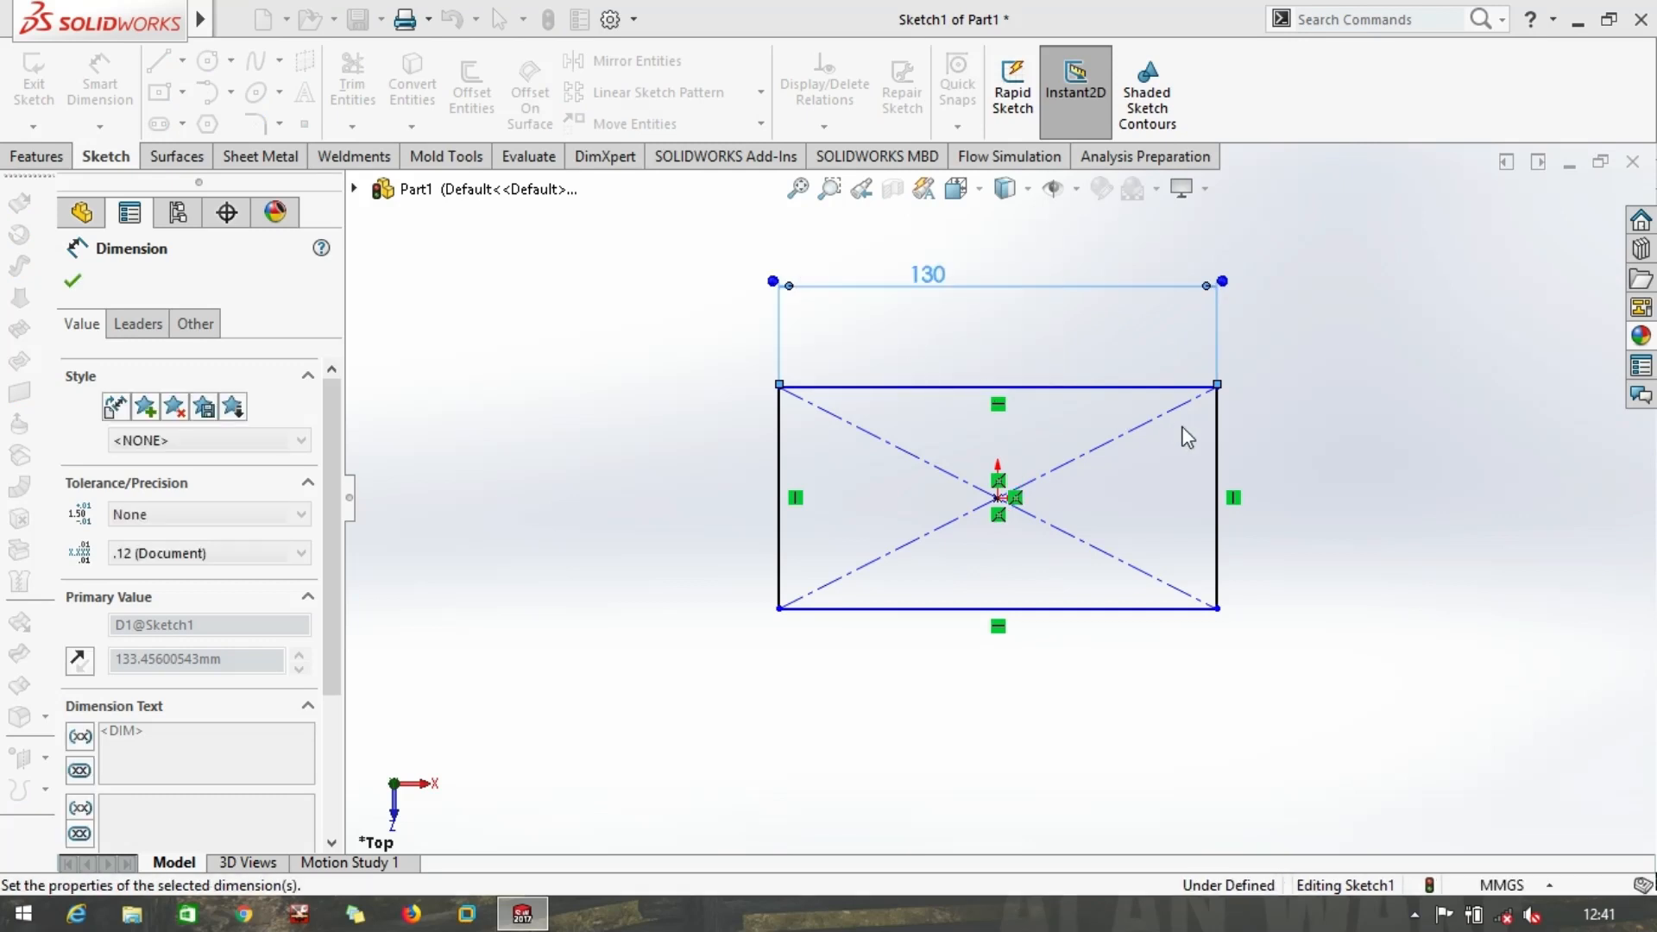
# Dimension the rectangle's right vertical side at 85 mm and finish the sketch
pyautogui.click(1248, 466)
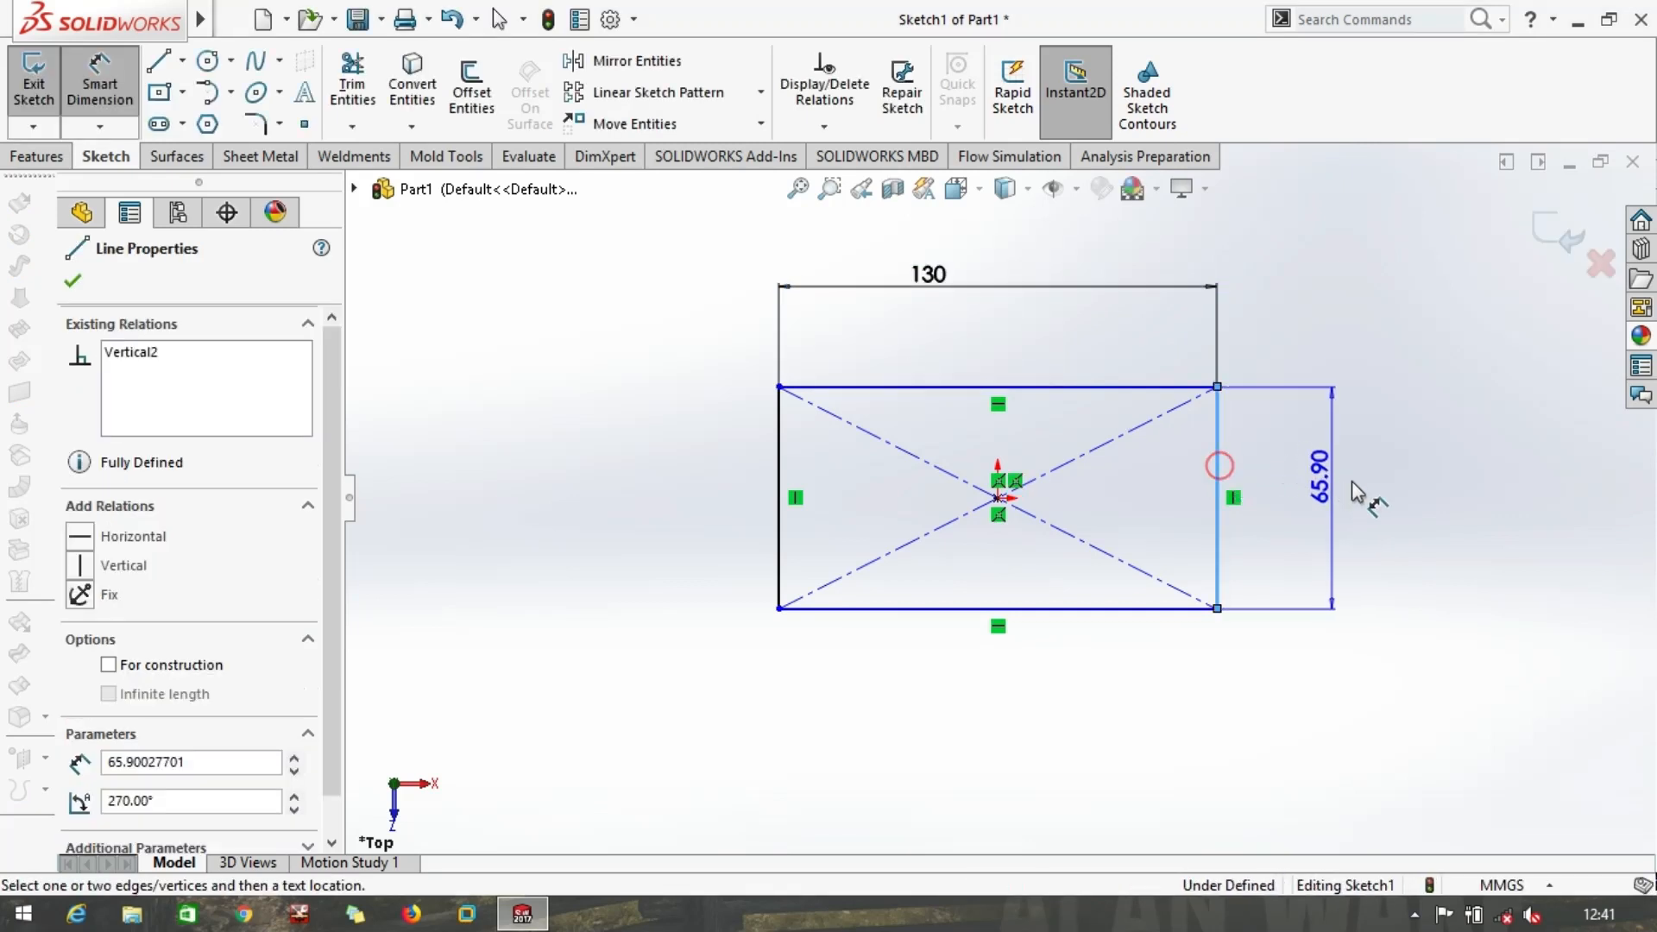
pyautogui.click(1352, 485)
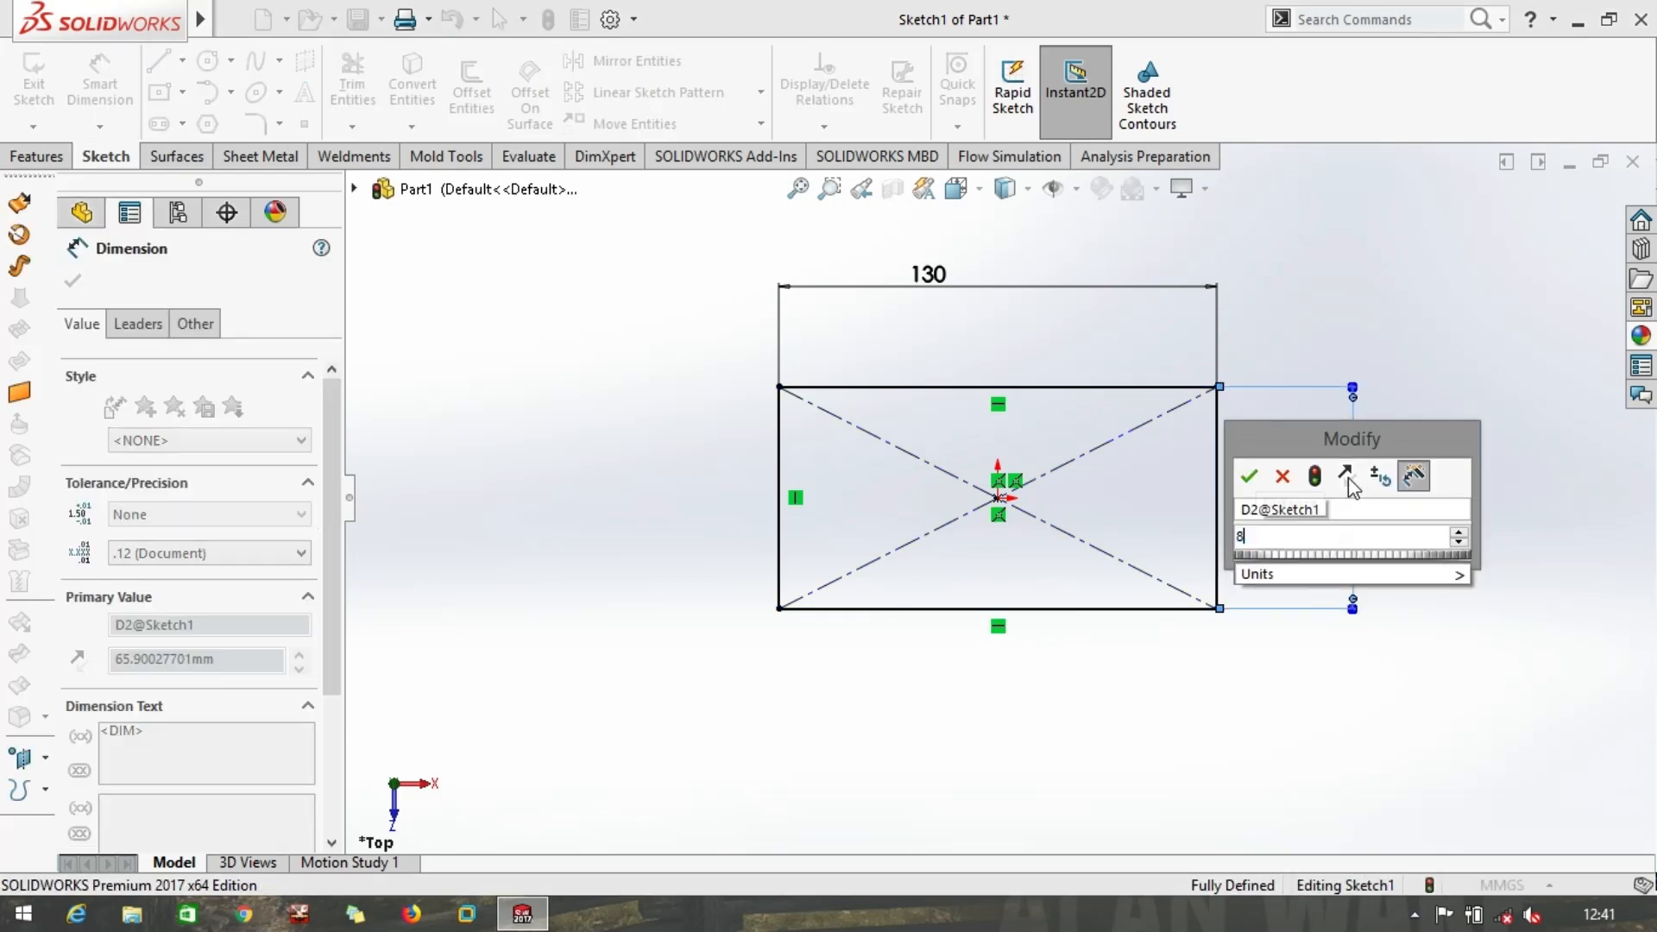
pyautogui.press('Return')
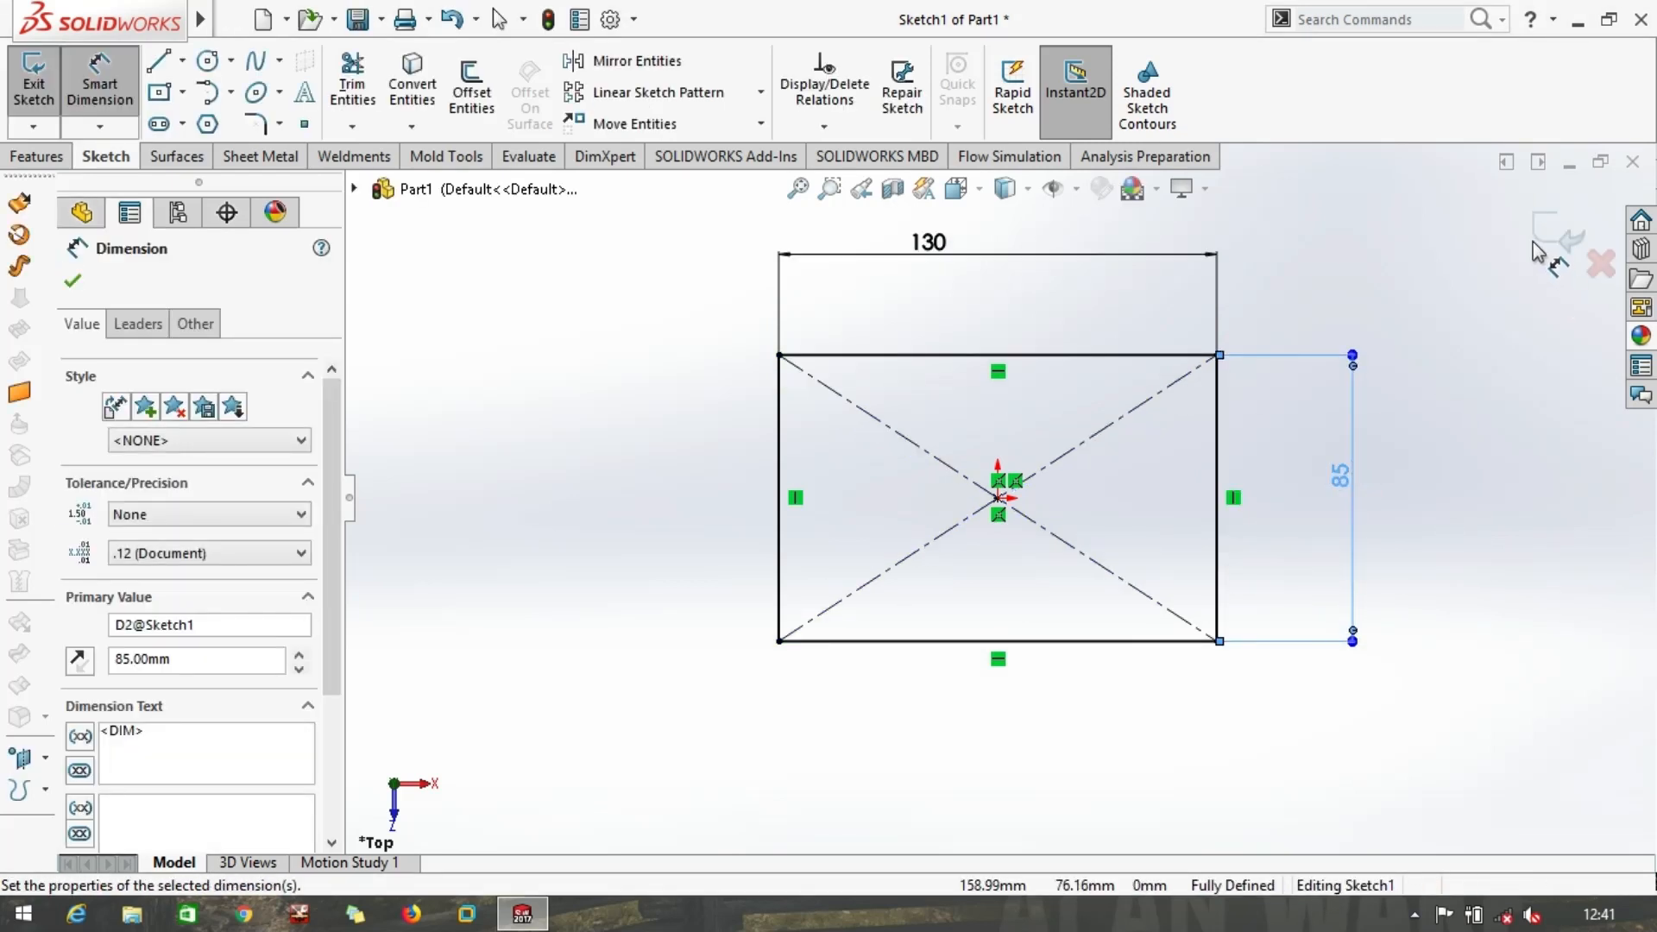
pyautogui.click(1566, 241)
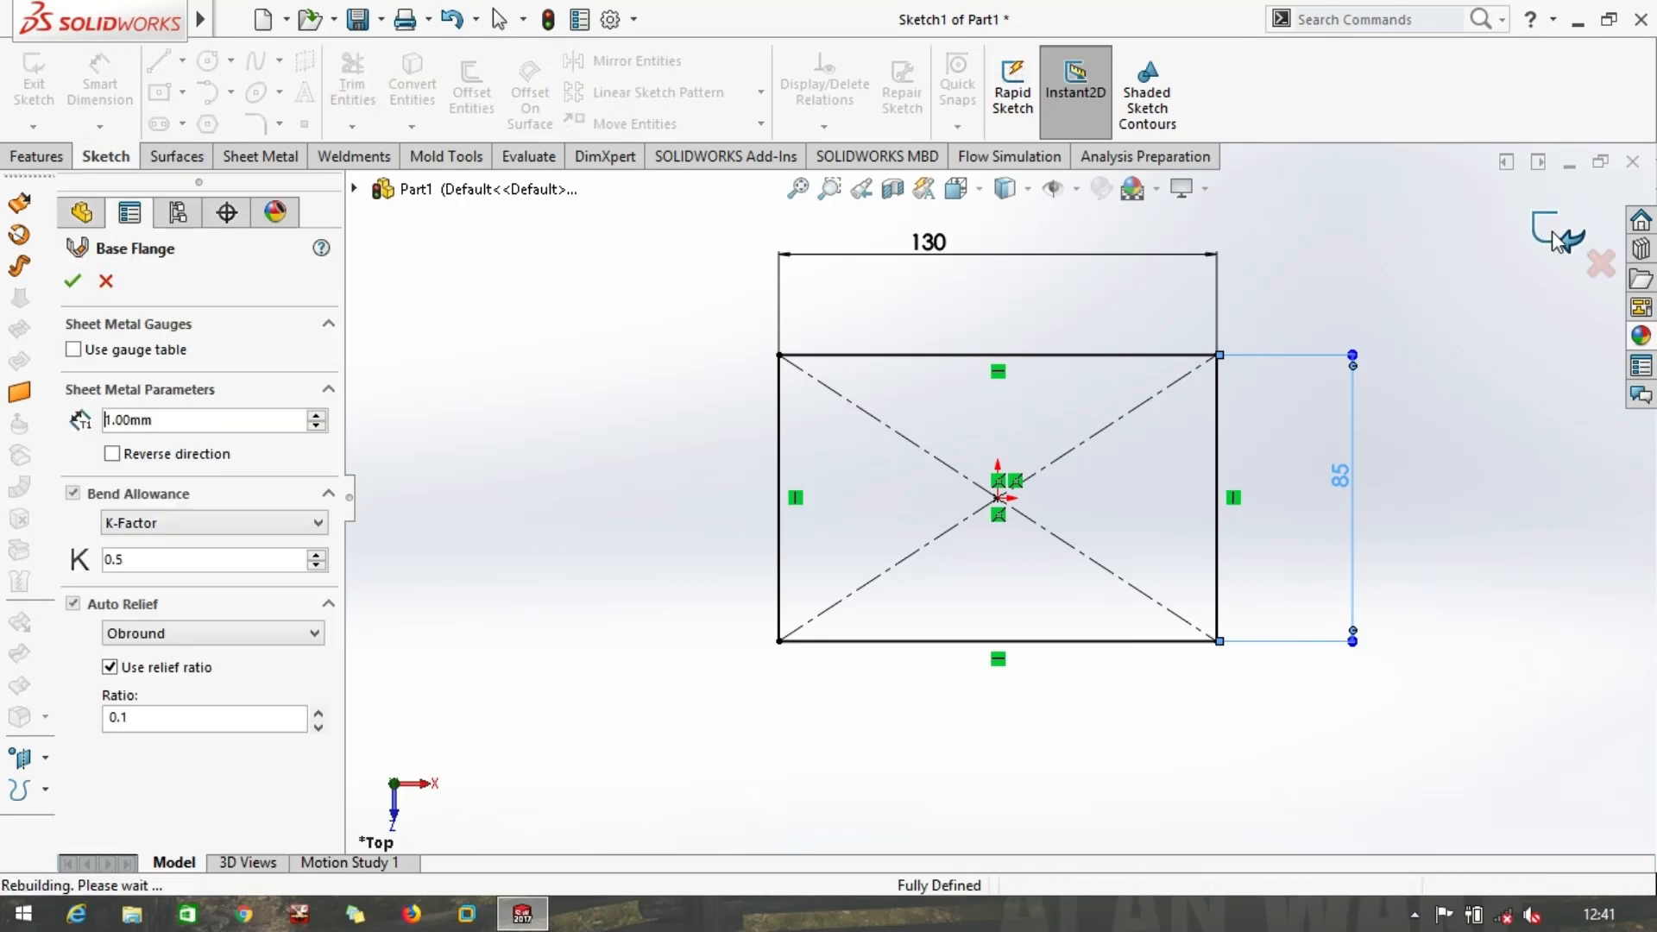
# Create the base flange from the rectangle with a 1.2 mm thickness and Obround auto relief
pyautogui.doubleClick(159, 421)
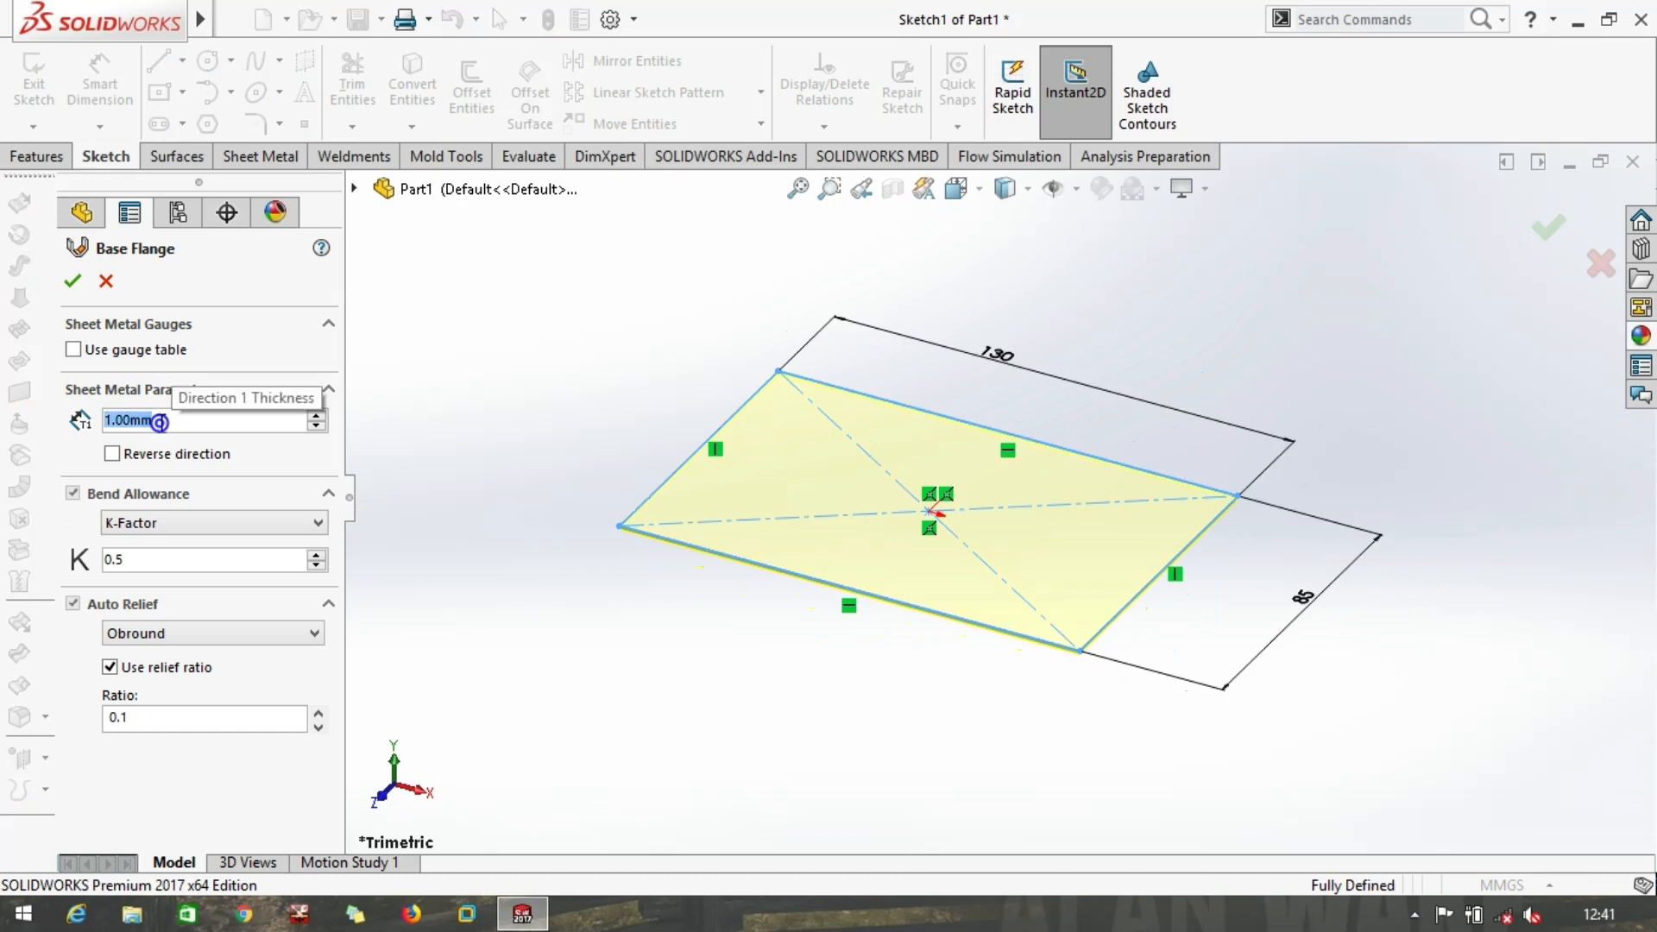
pyautogui.write('1.2')
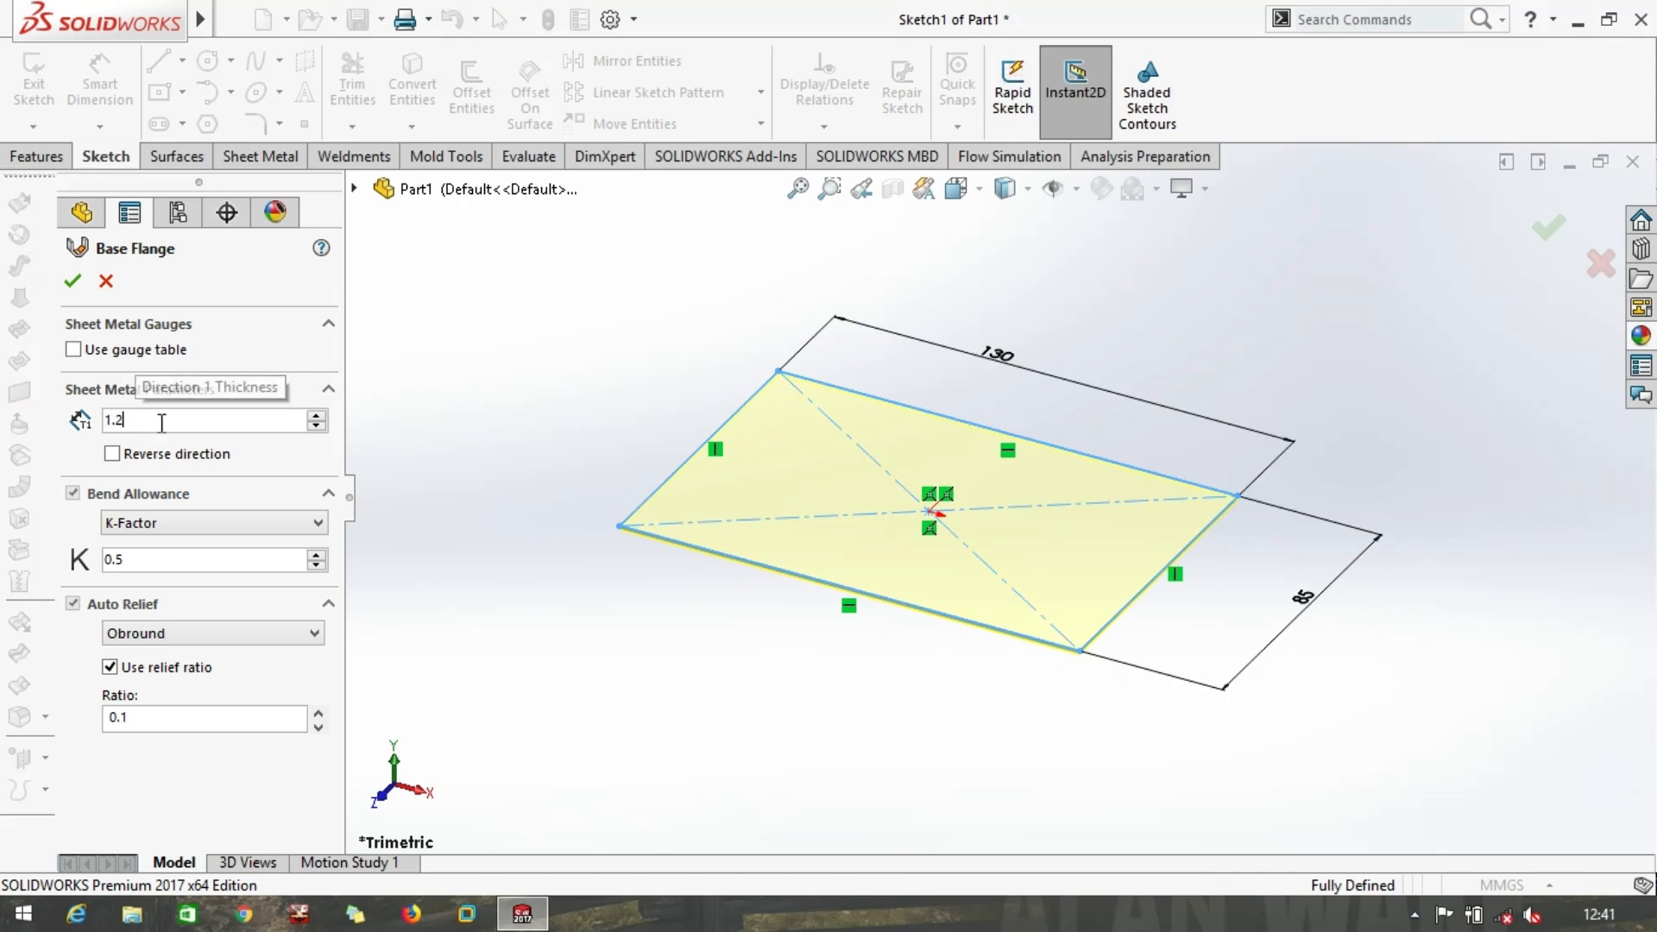
pyautogui.press('Return')
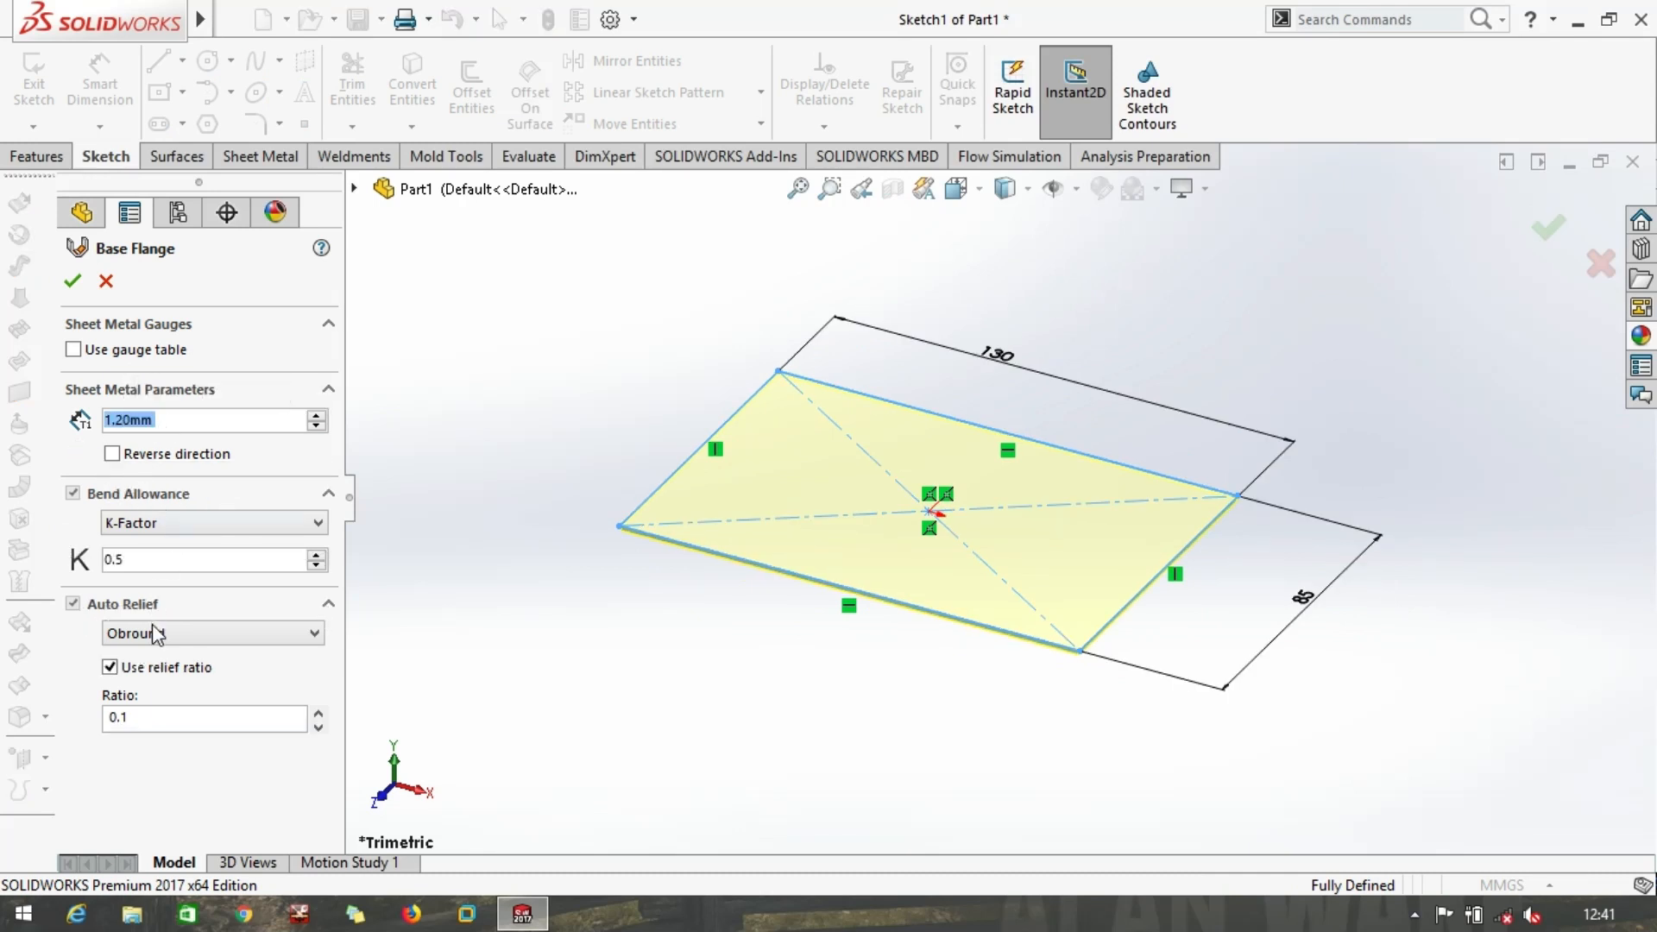
pyautogui.click(176, 649)
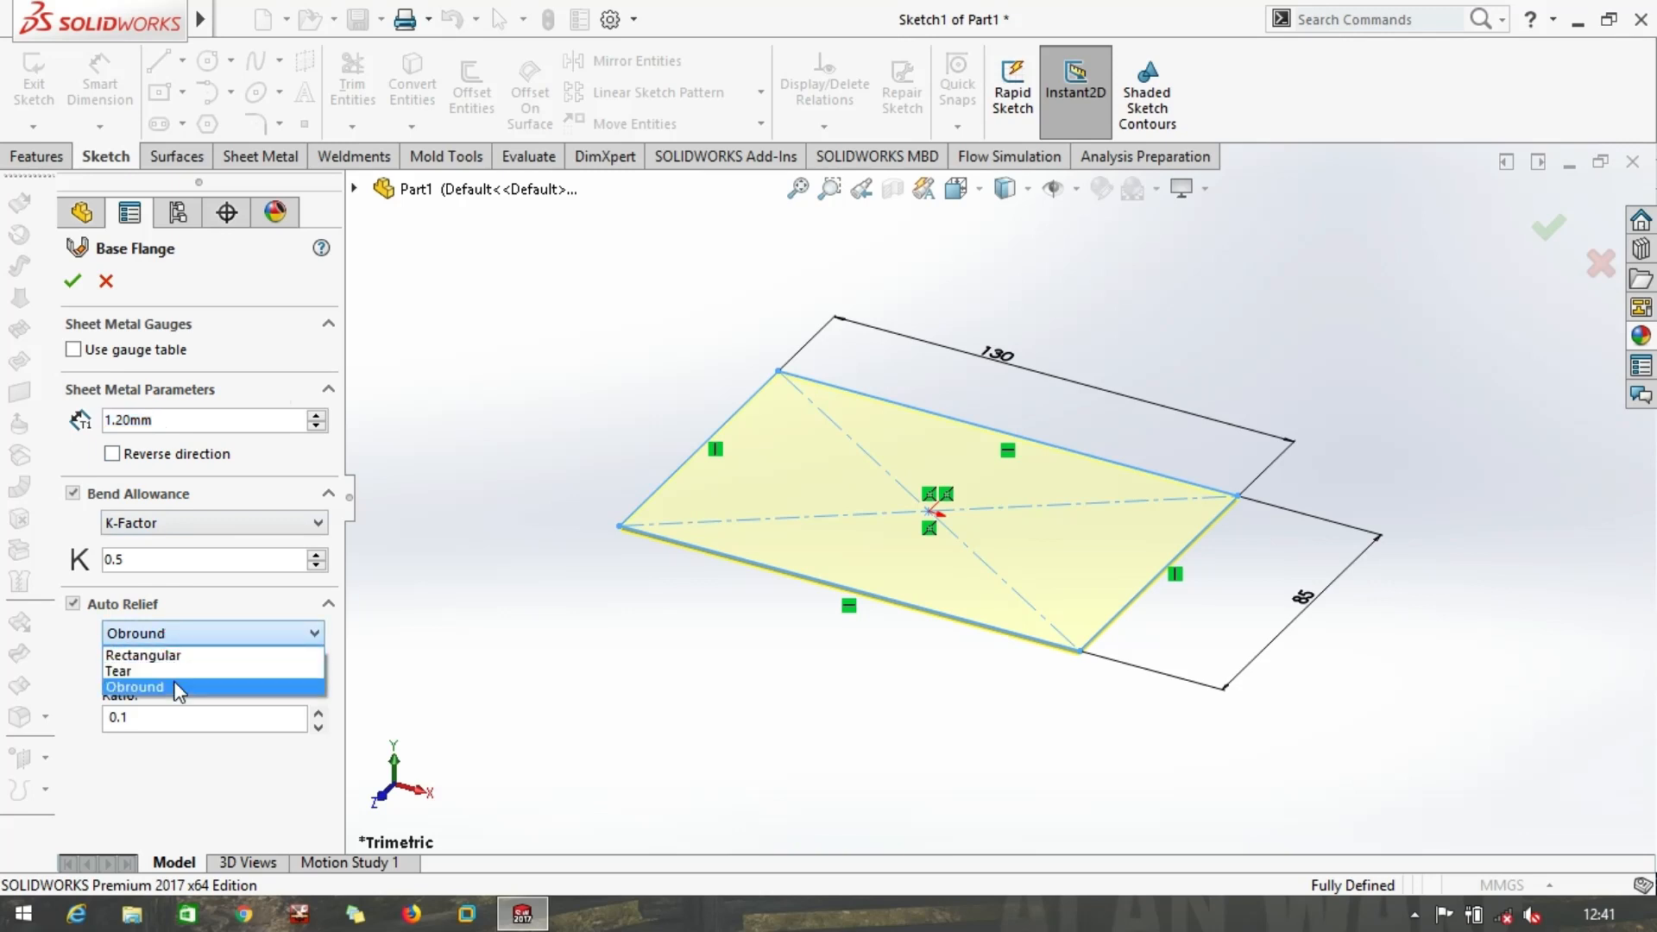
pyautogui.click(173, 681)
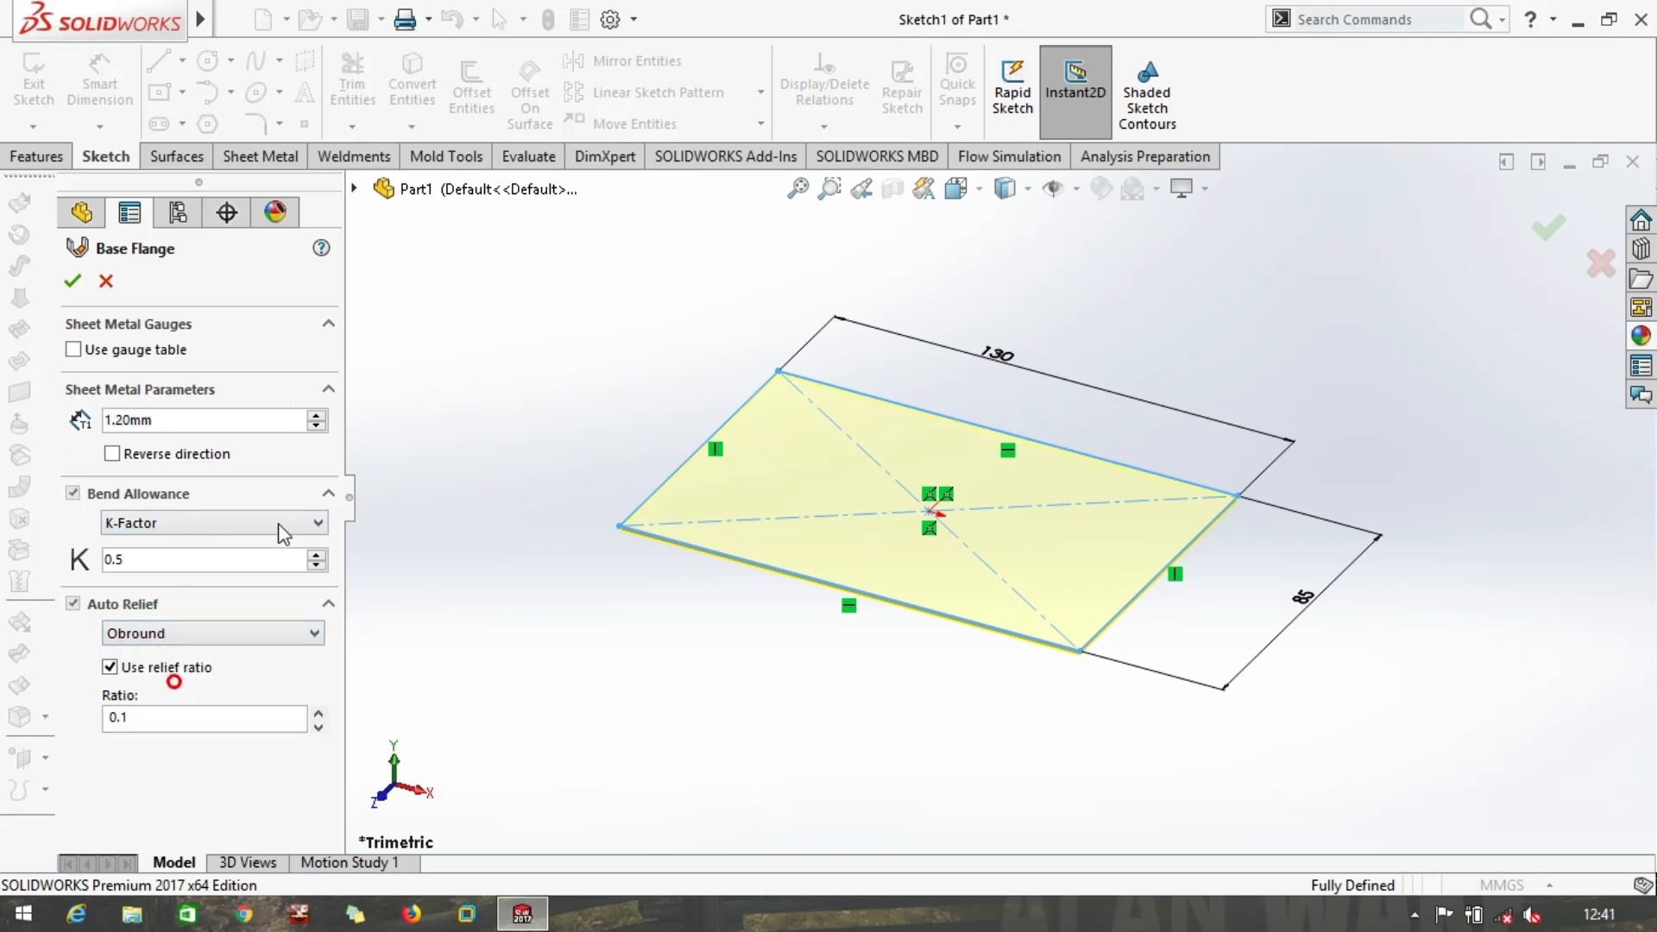
pyautogui.click(72, 282)
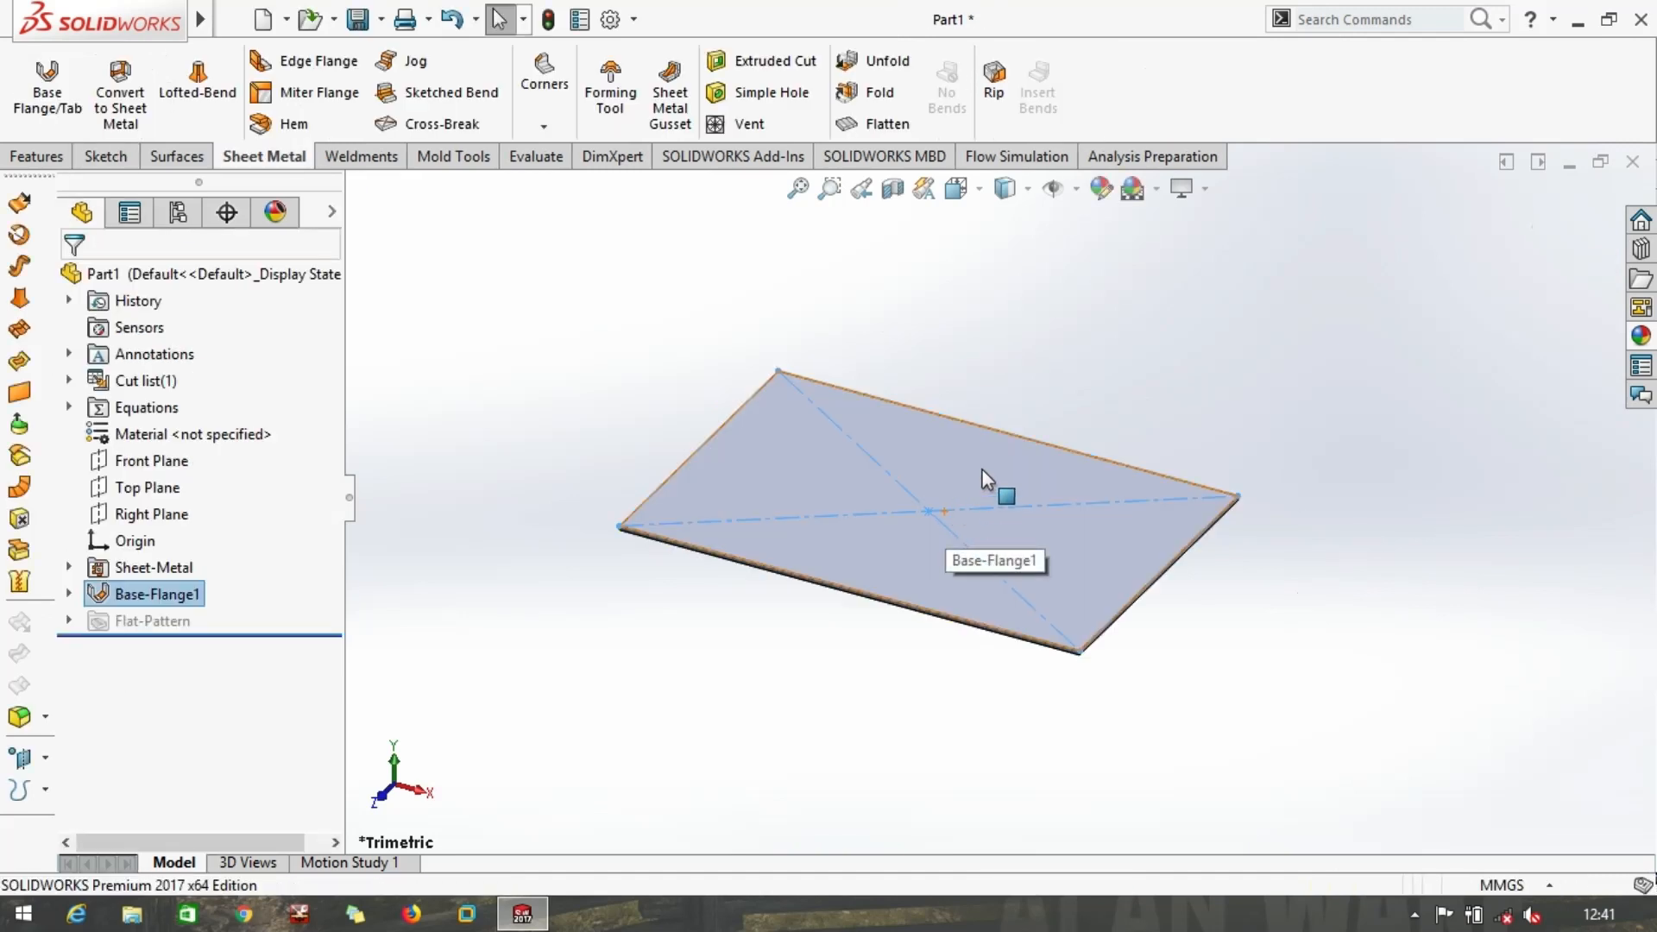
# Start an edge flange on the plate's front long edge and set its length to 45 mm
pyautogui.click(1085, 375)
pyautogui.scroll(2, 1079, 388)
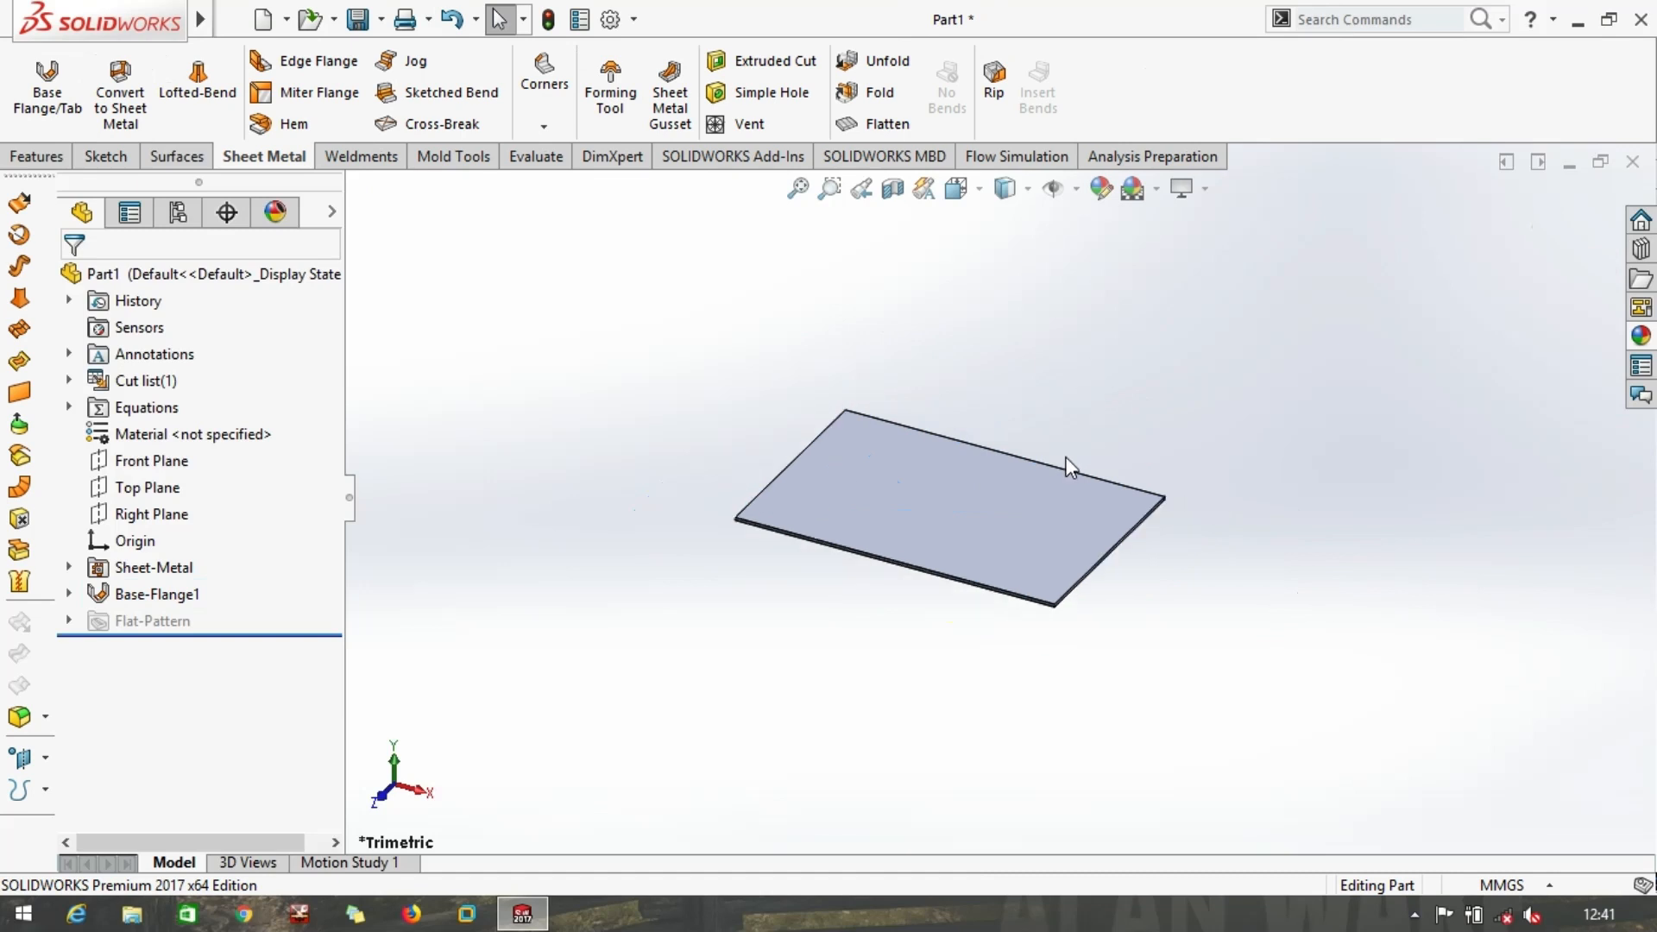
pyautogui.keyDown('ctrl'); pyautogui.moveTo(1068, 458); pyautogui.dragTo(942, 508, button='middle'); pyautogui.keyUp('ctrl')
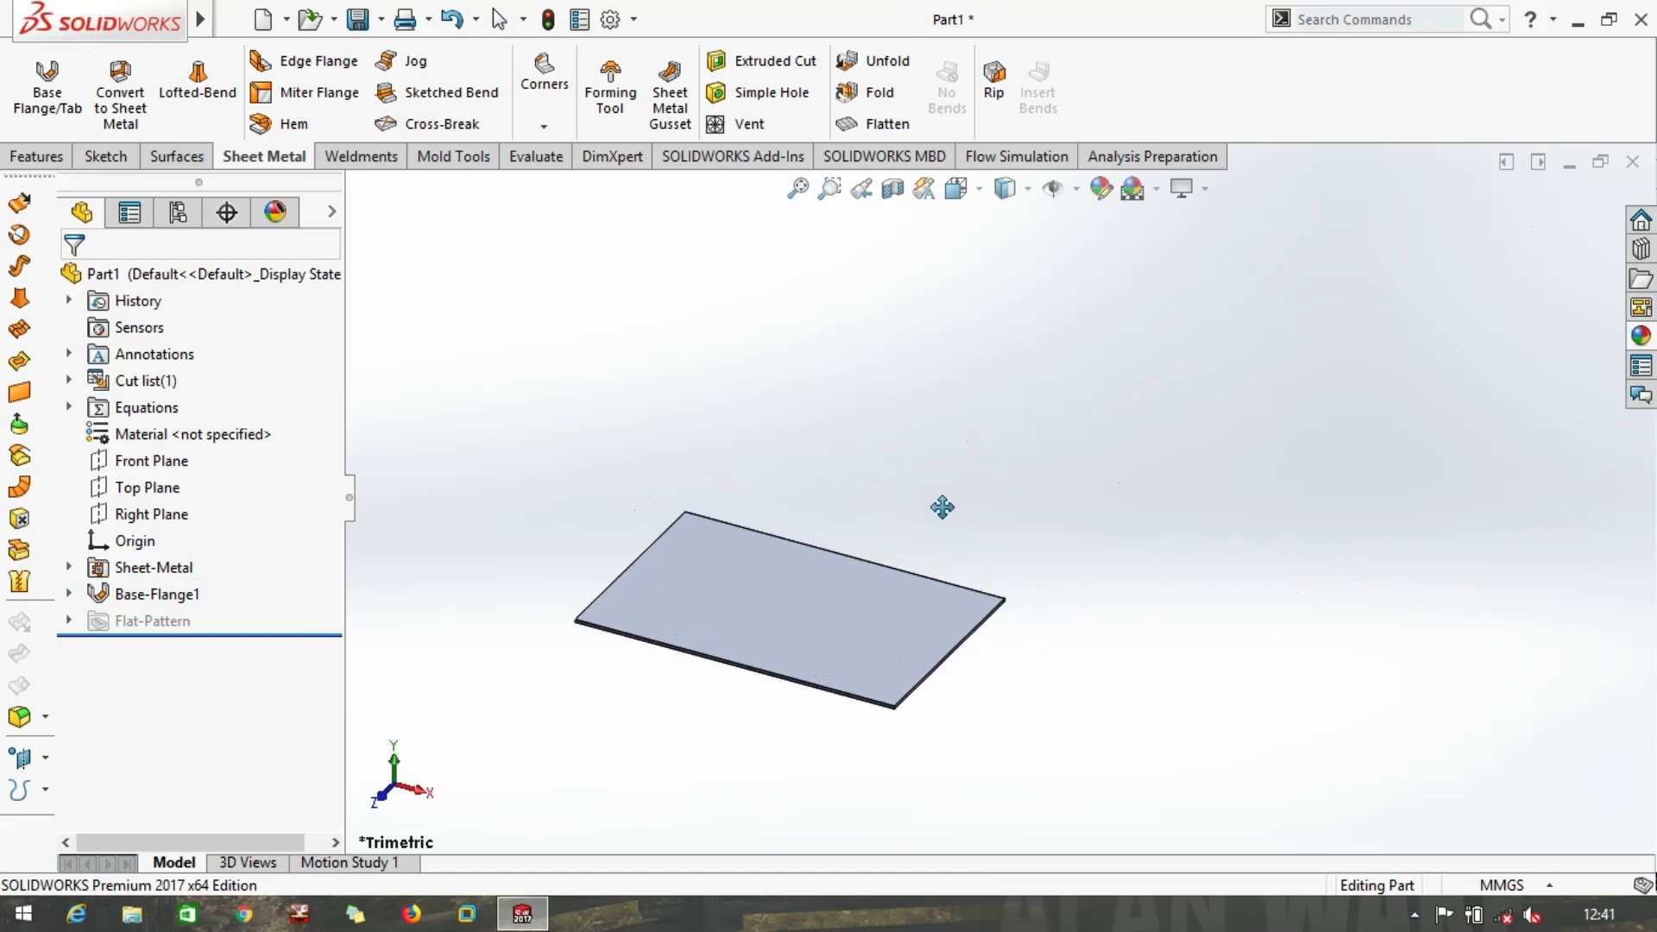
pyautogui.click(326, 59)
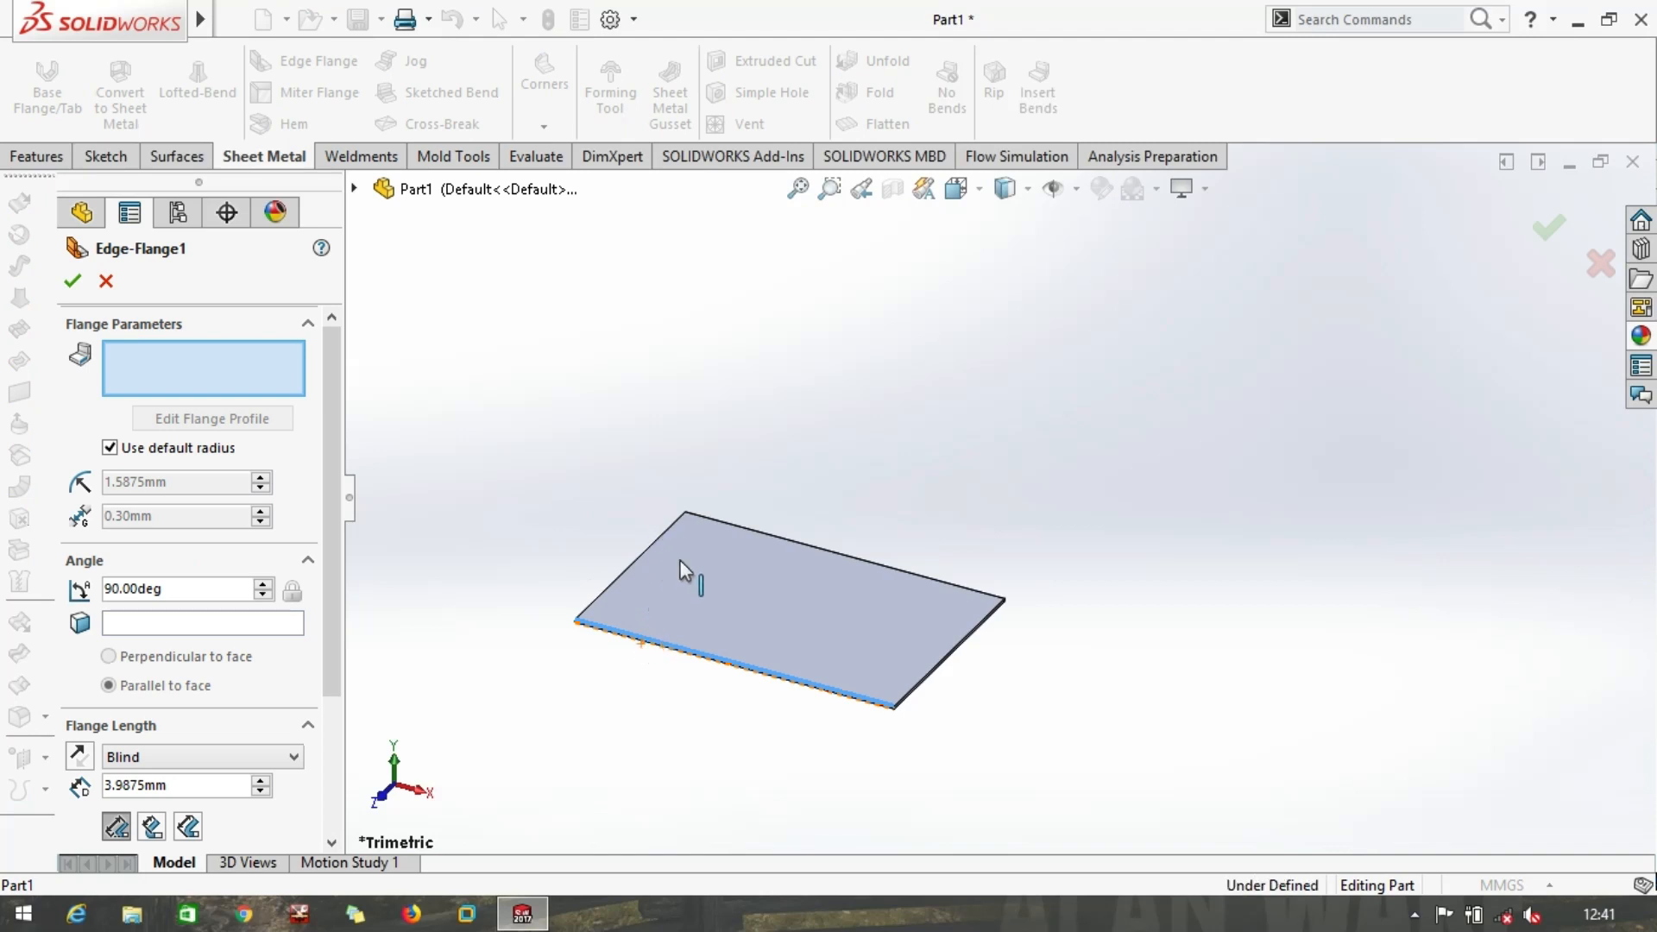
pyautogui.click(711, 596)
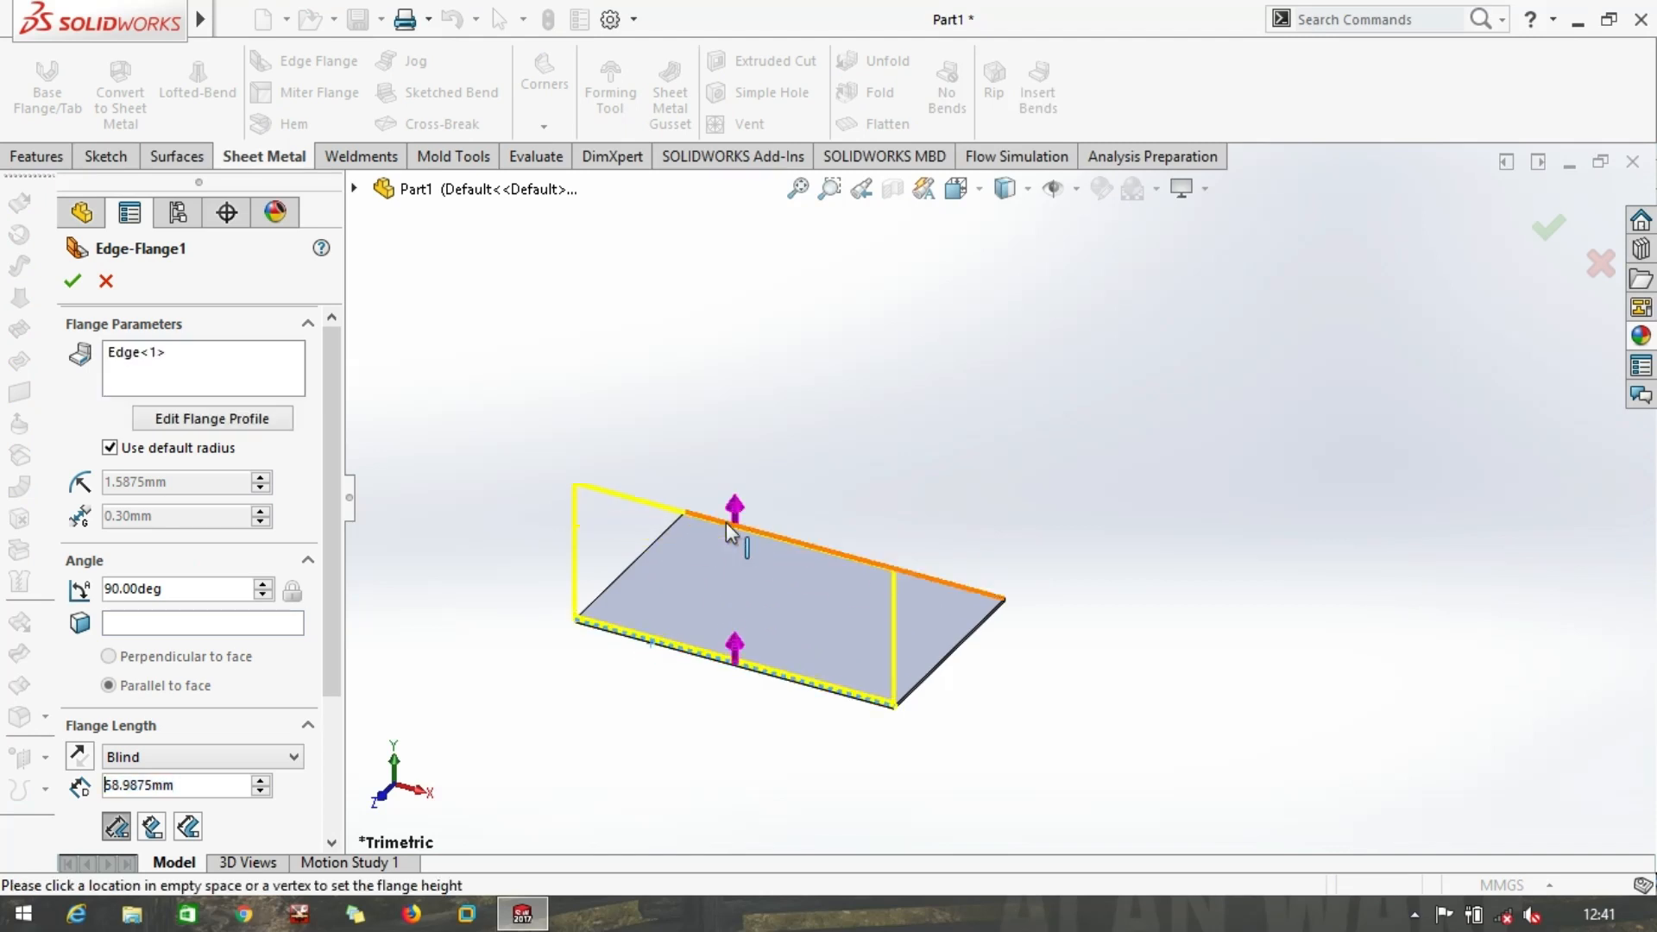
pyautogui.doubleClick(198, 788)
pyautogui.write('45')
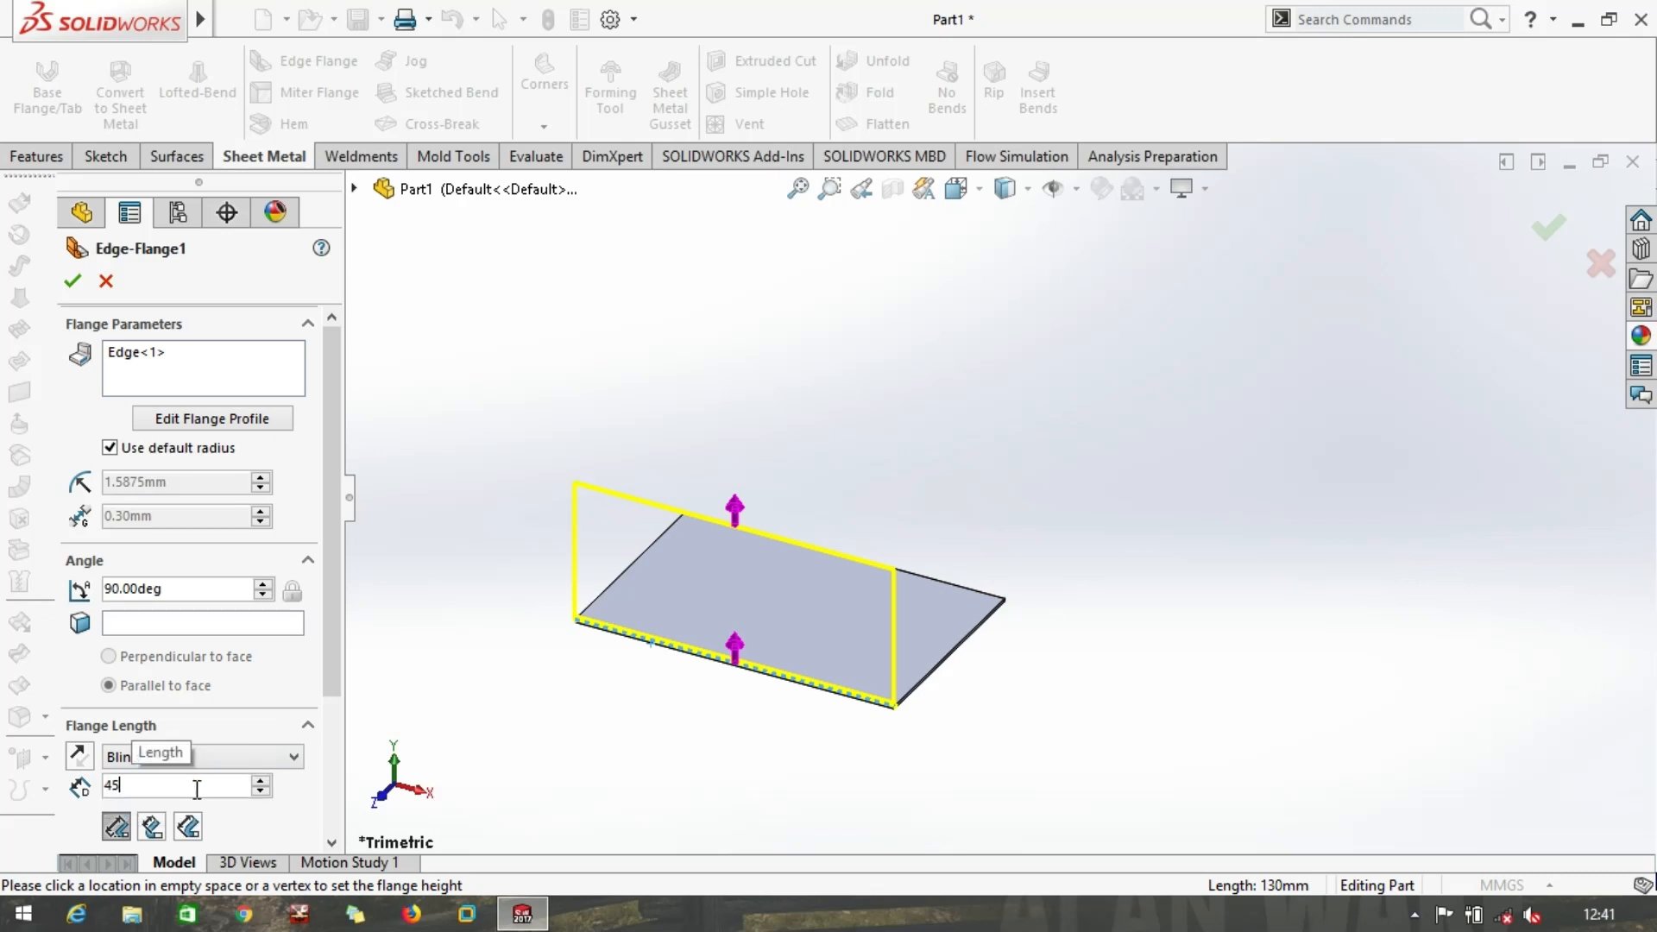
pyautogui.press('Return')
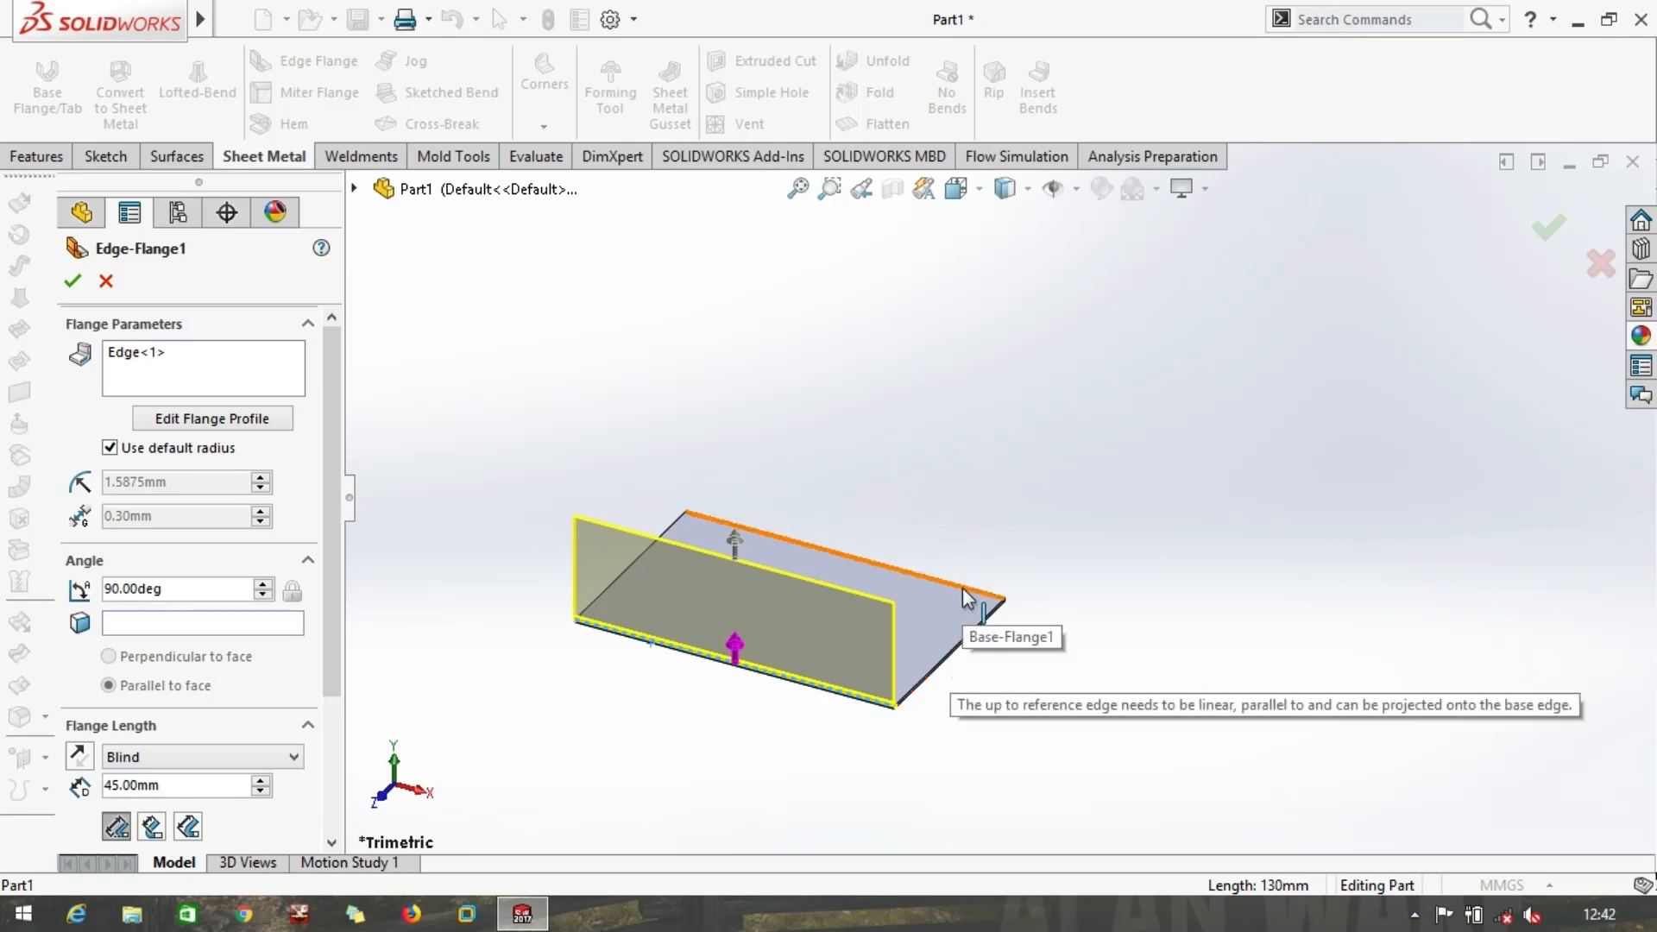
# Add the plate's adjacent right short edge to the edge flange, placing the flange height at about 42 mm
pyautogui.click(252, 370)
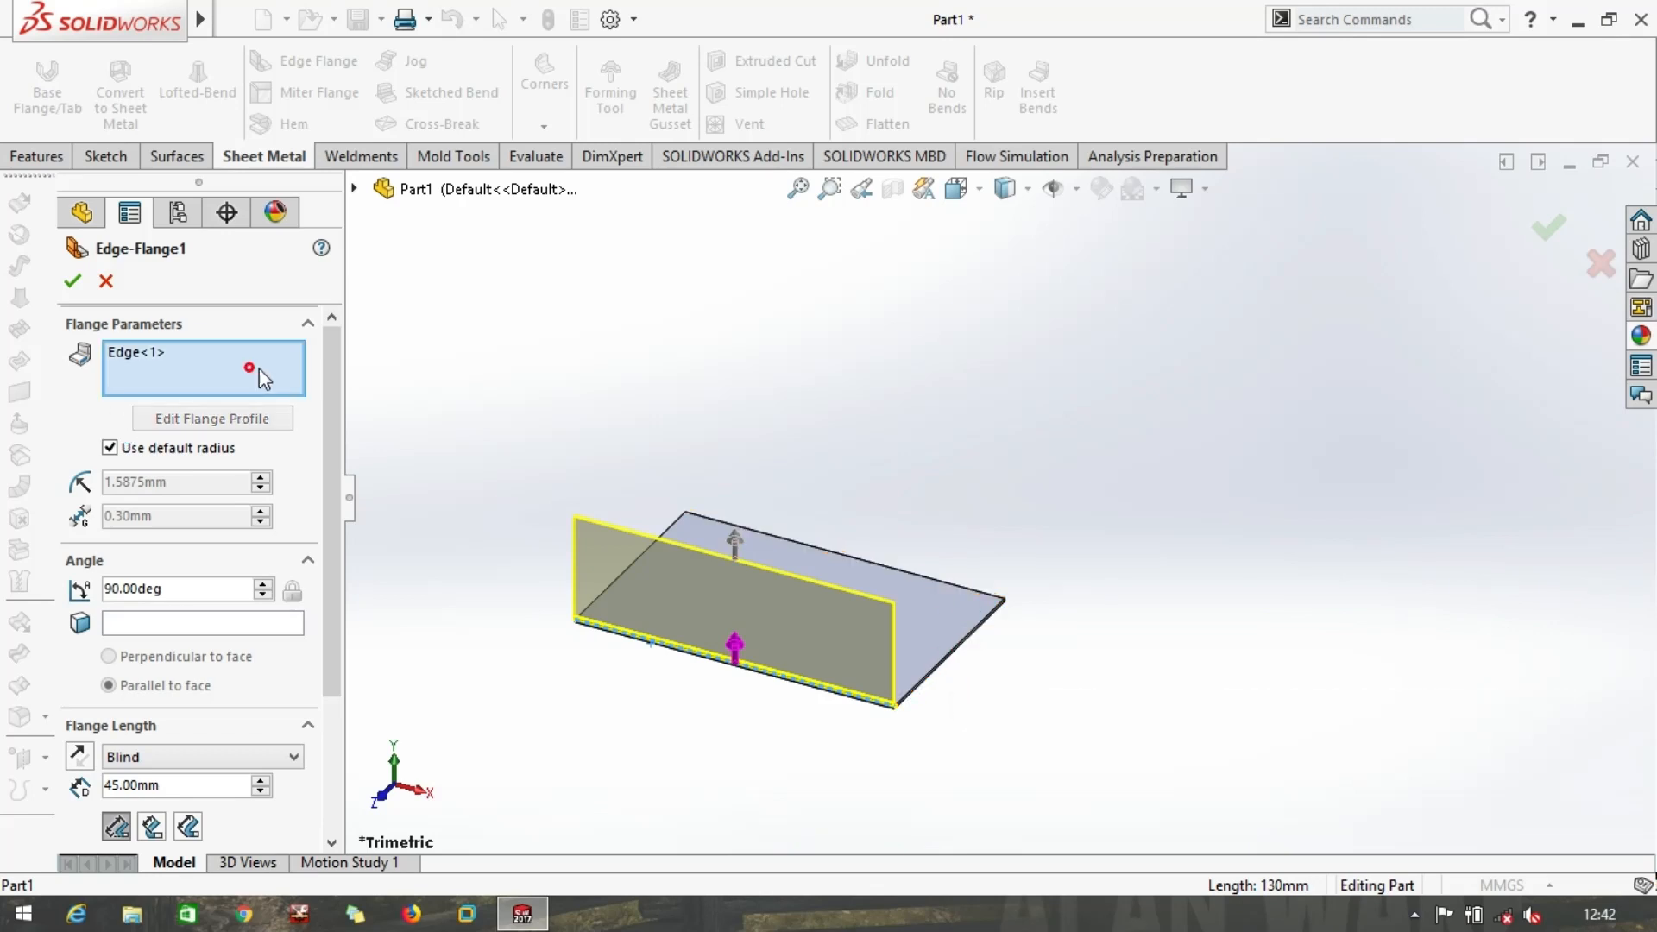
pyautogui.click(941, 663)
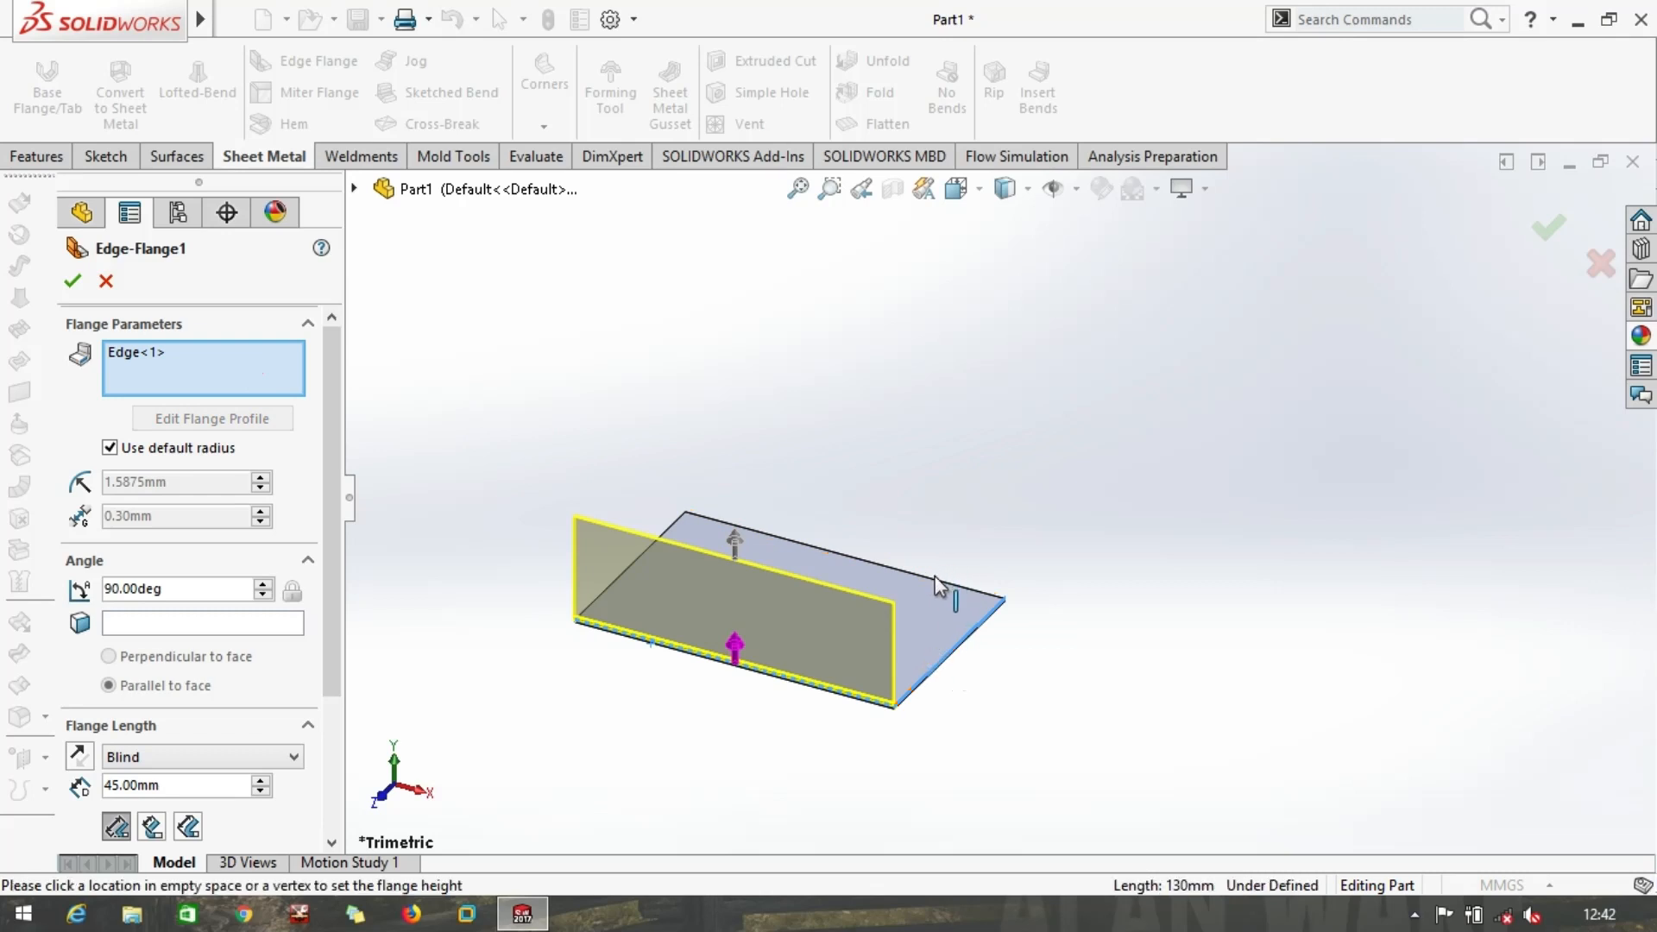
pyautogui.click(884, 565)
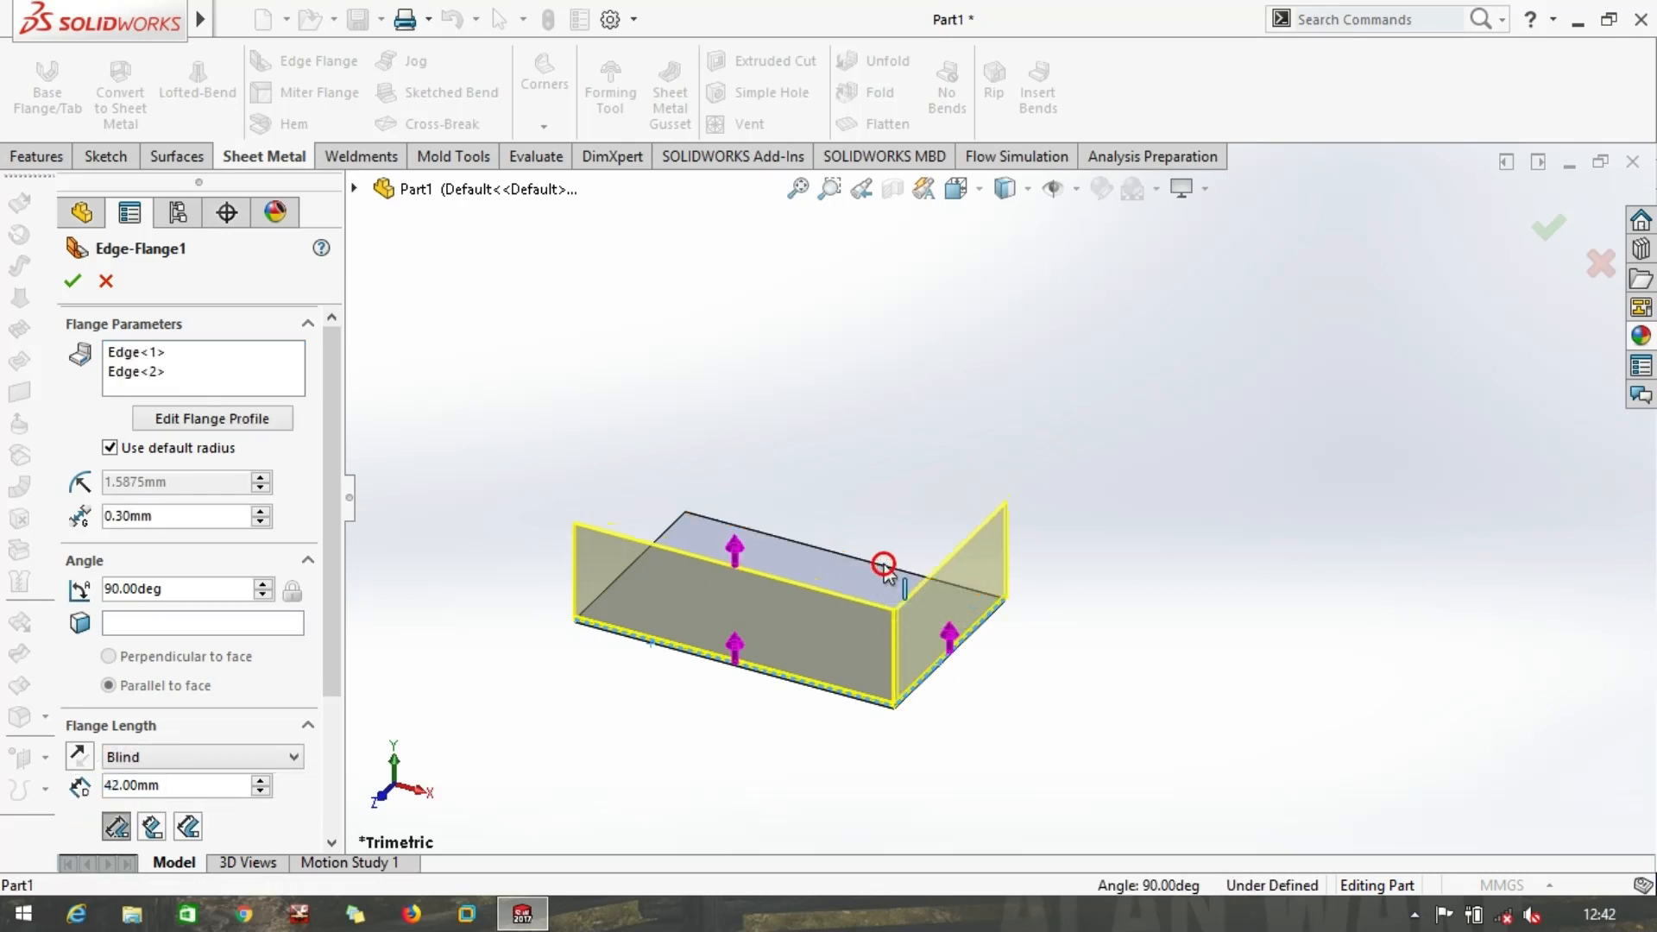
pyautogui.click(884, 566)
# Add the opposite long edge of the plate to the edge flange, placing the flange height at about 48 mm
pyautogui.moveTo(580, 481); pyautogui.dragTo(799, 638, button='middle')
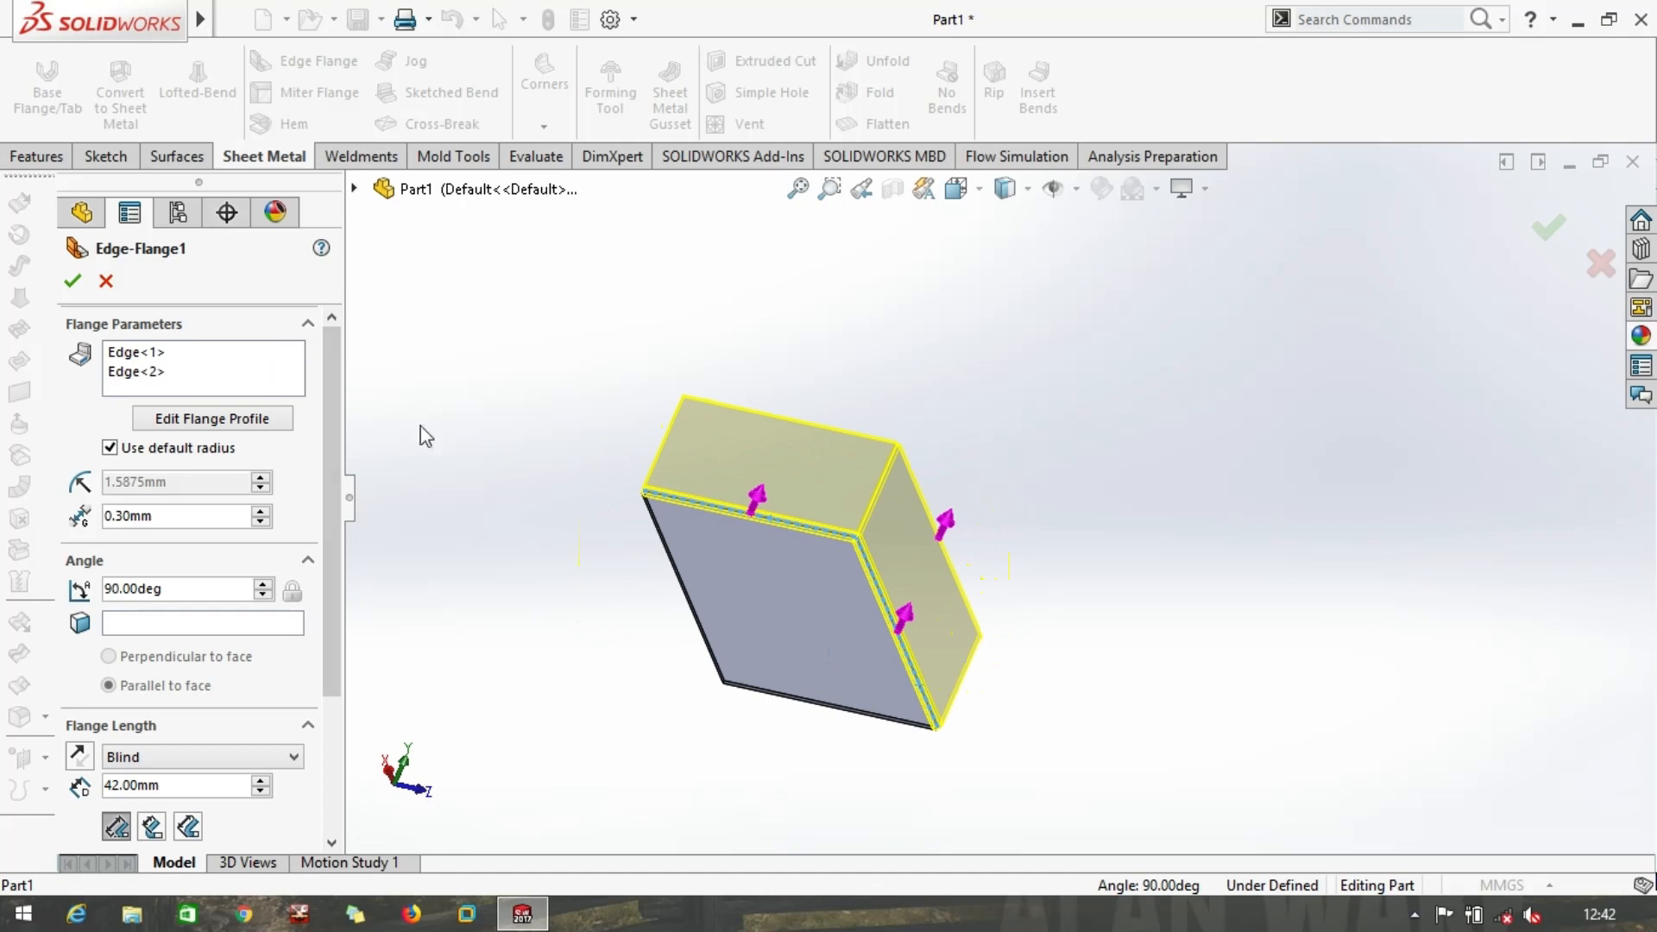
pyautogui.click(267, 369)
pyautogui.moveTo(545, 436); pyautogui.dragTo(529, 448, button='middle')
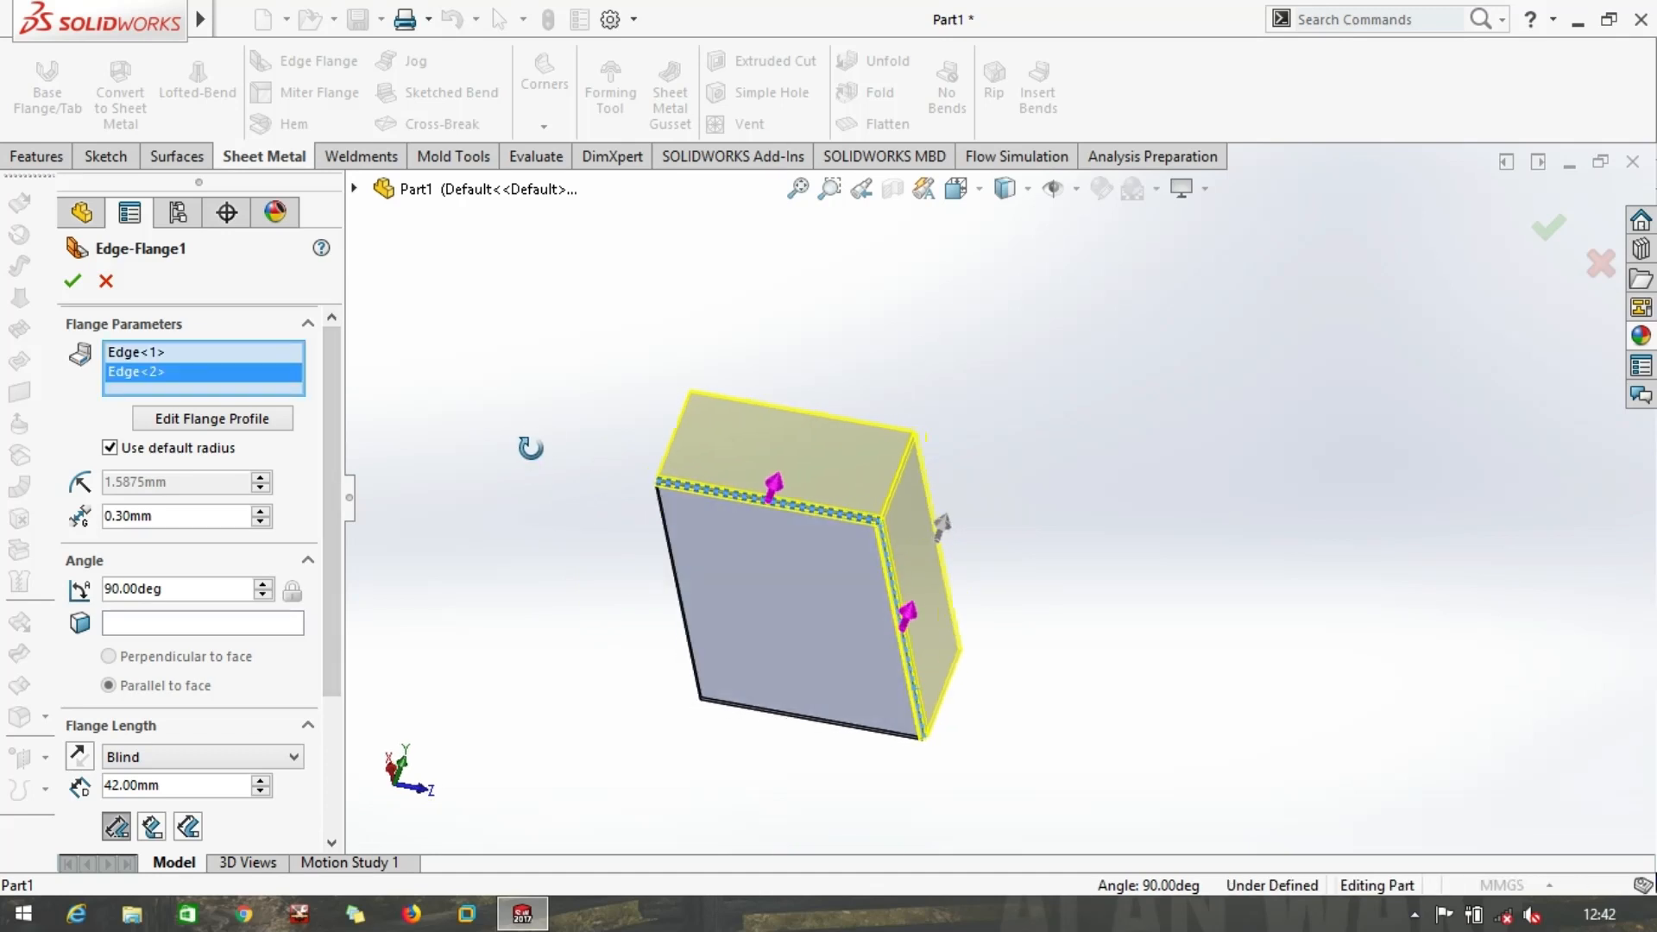
pyautogui.scroll(-3, 690, 617)
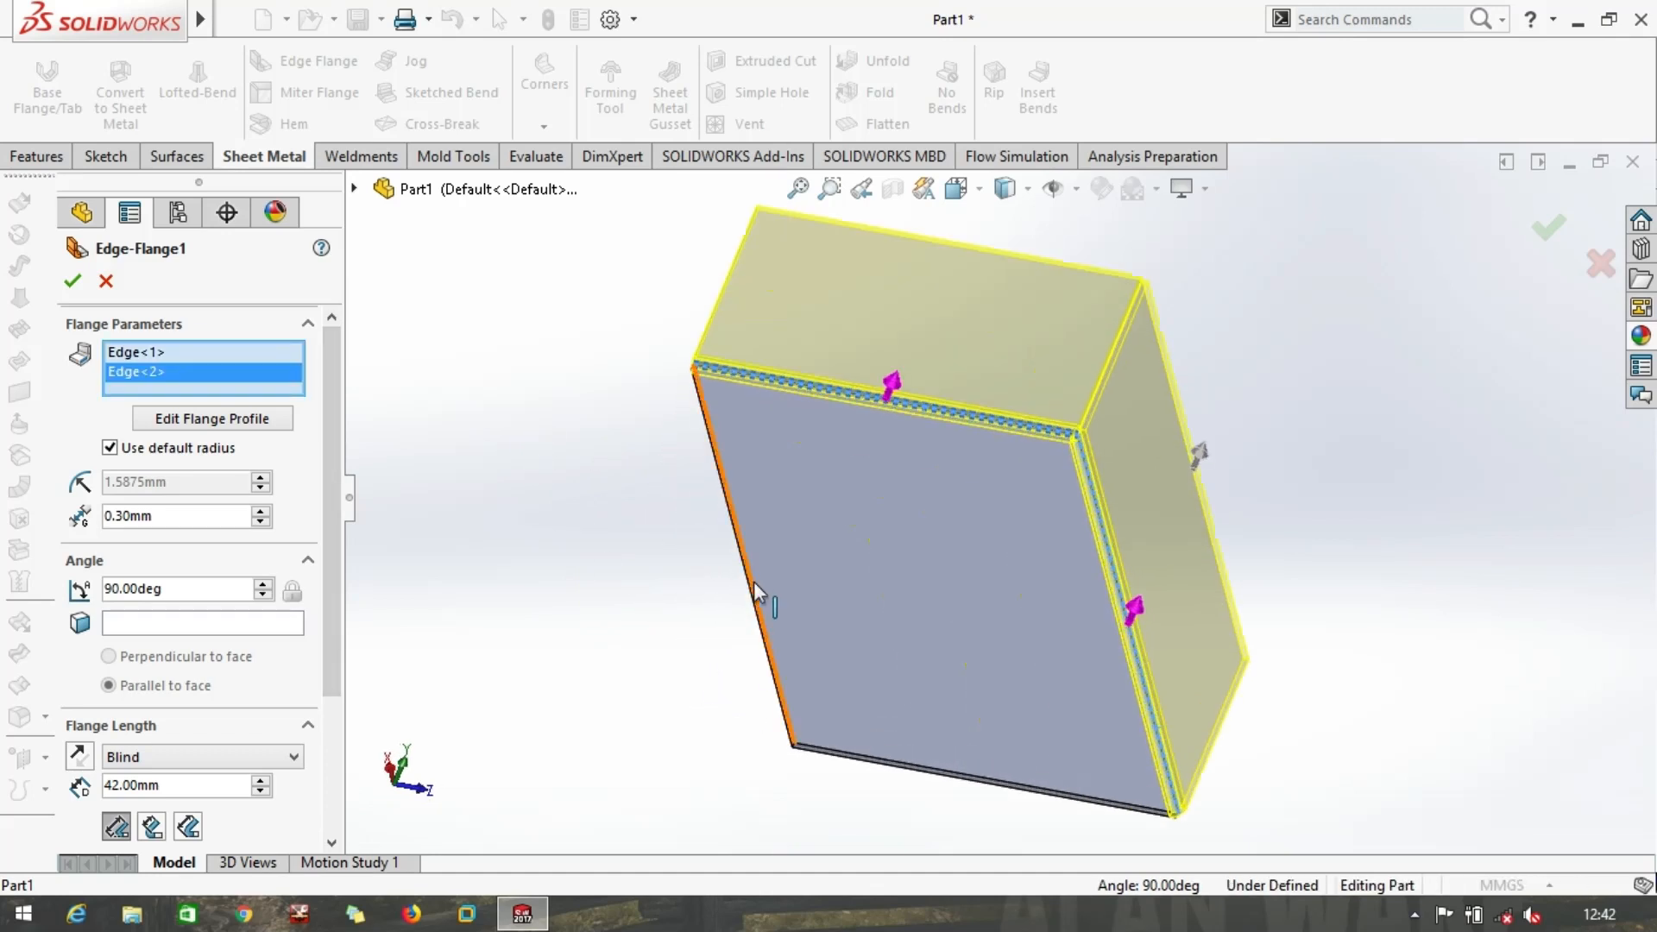
pyautogui.click(752, 583)
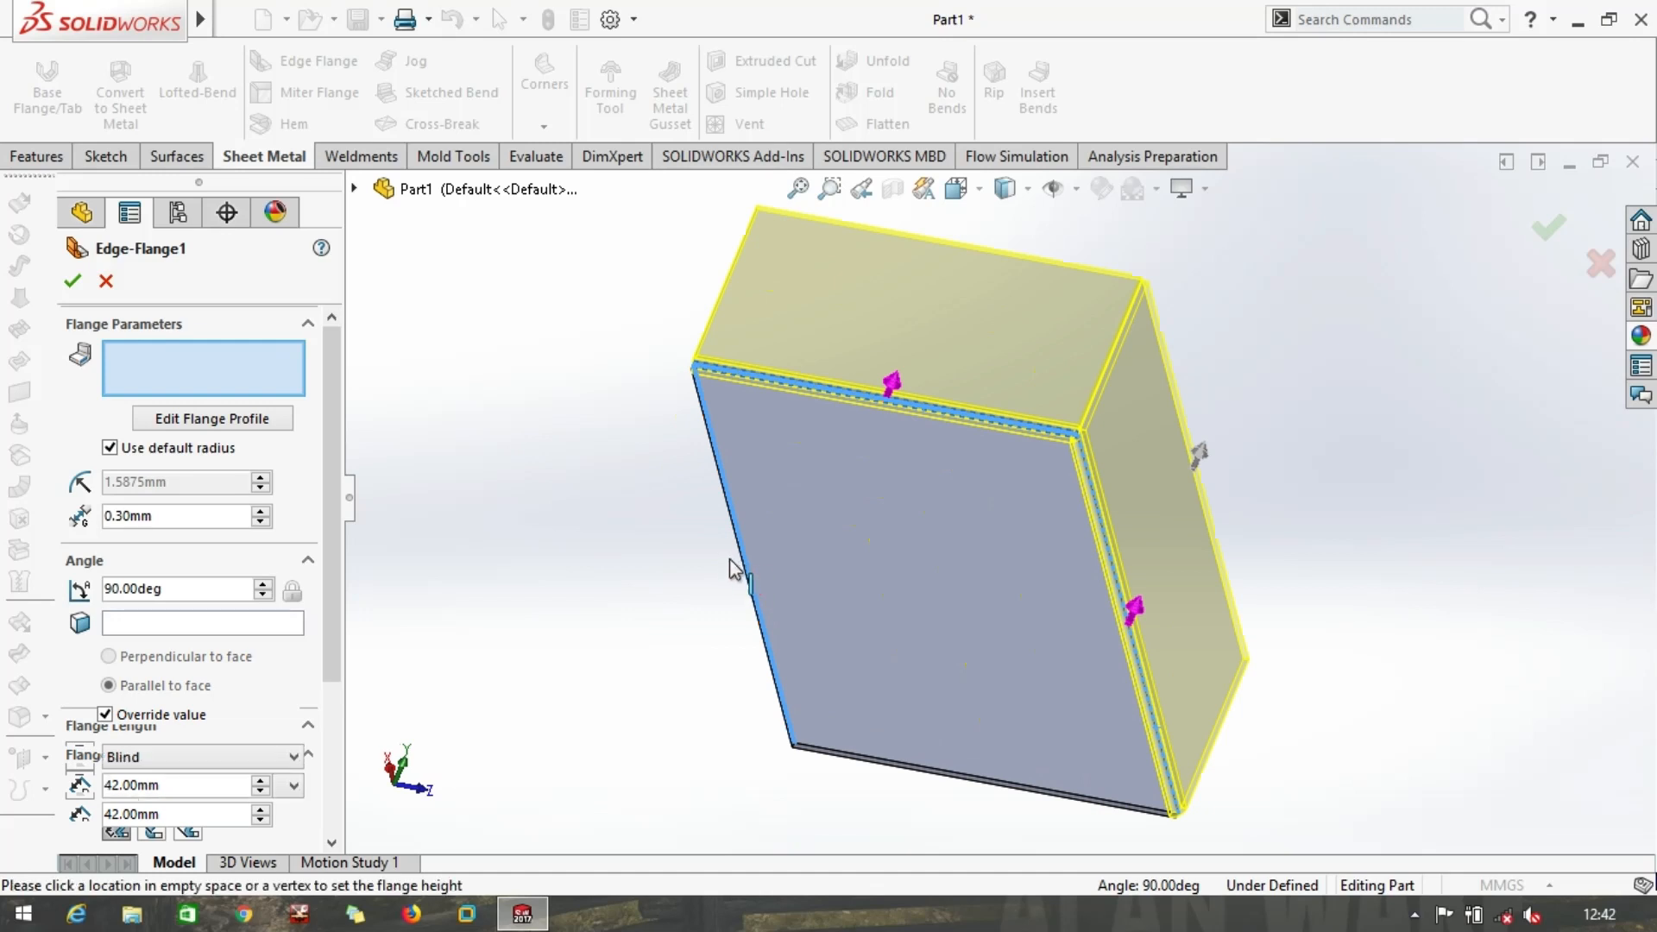
pyautogui.click(967, 778)
pyautogui.scroll(4, 831, 733)
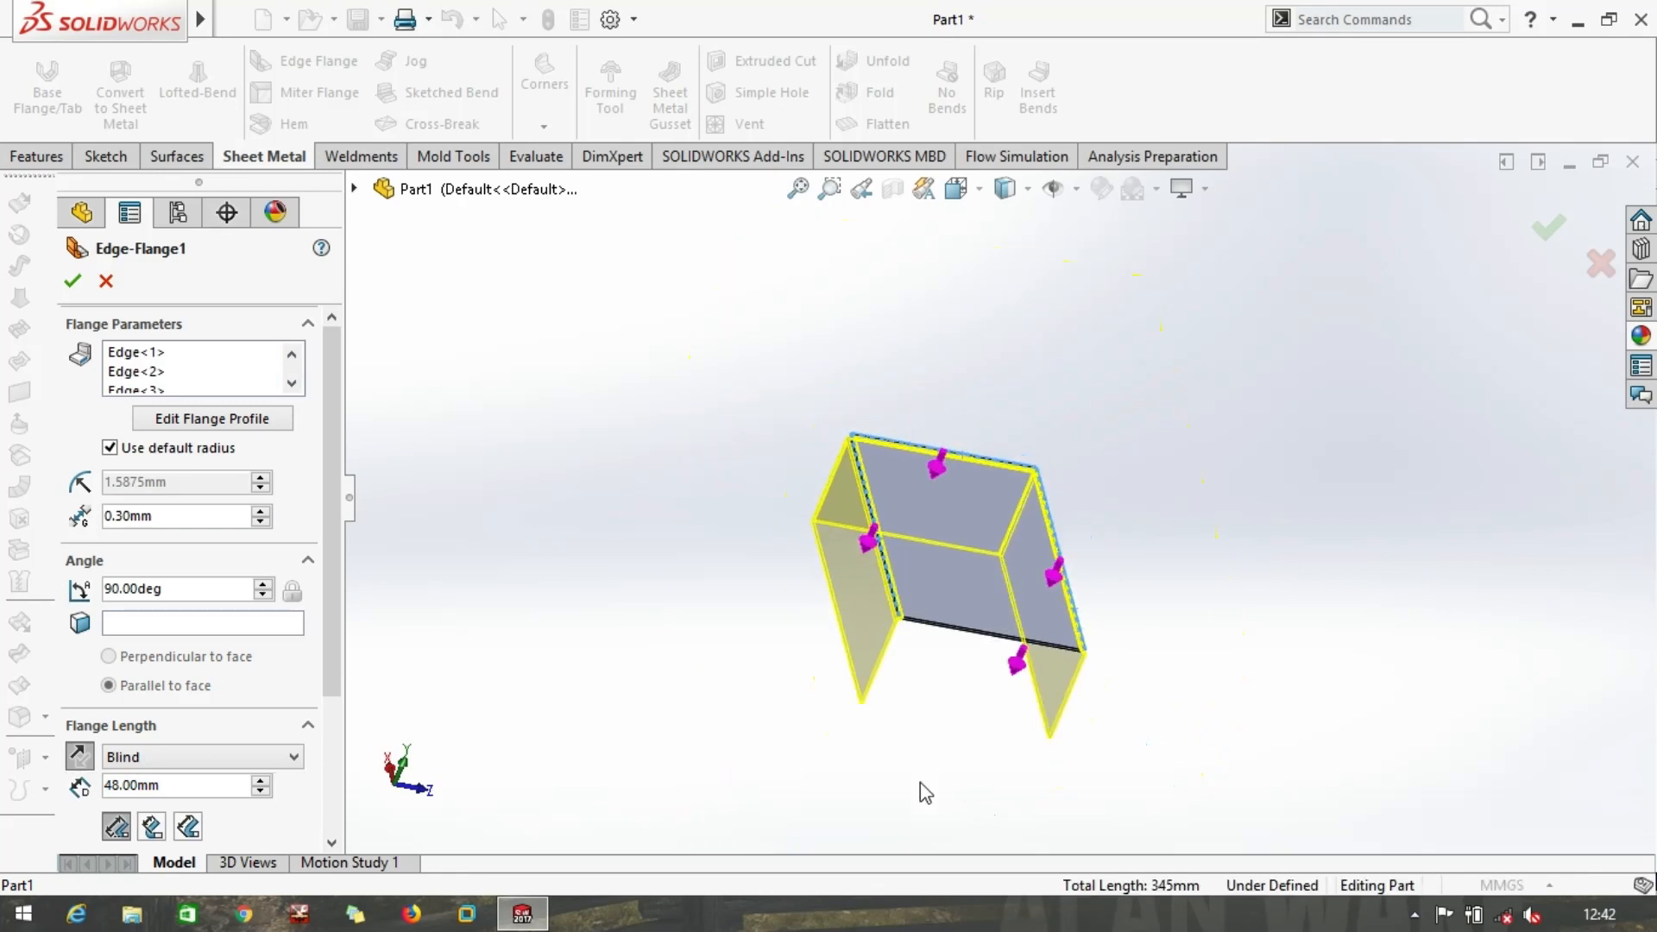
pyautogui.moveTo(921, 782); pyautogui.dragTo(678, 668, button='middle')
pyautogui.scroll(-2, 792, 672)
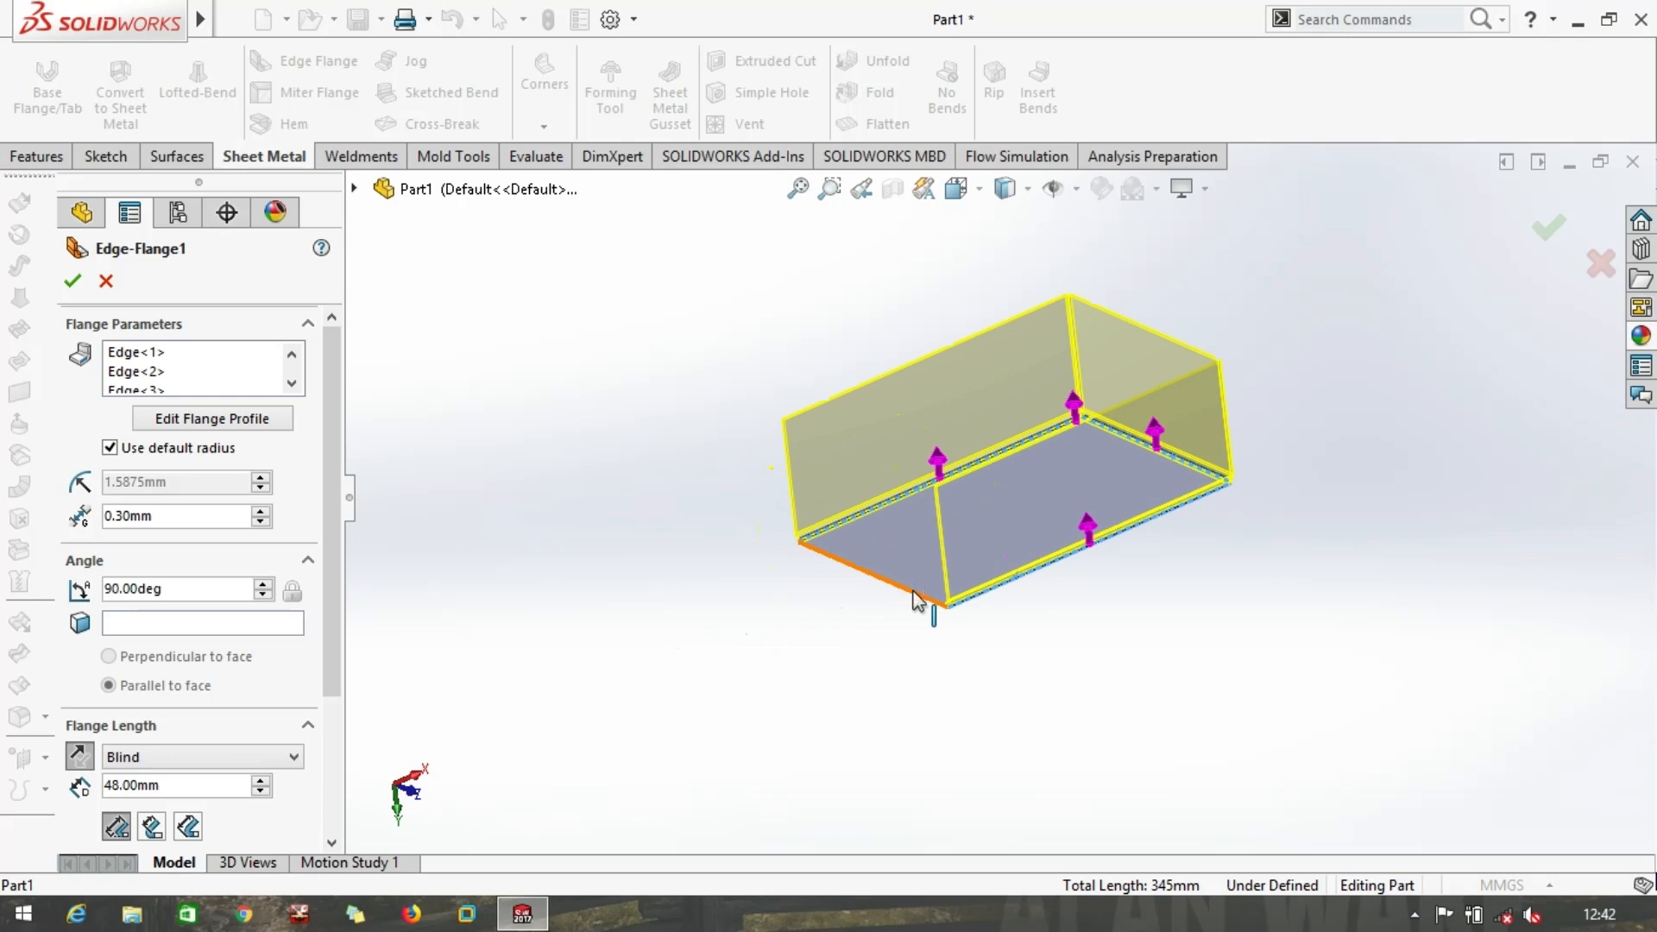
# Add the remaining short edge to the edge flange and set the flange length to 45 mm for all four sides
pyautogui.click(210, 373)
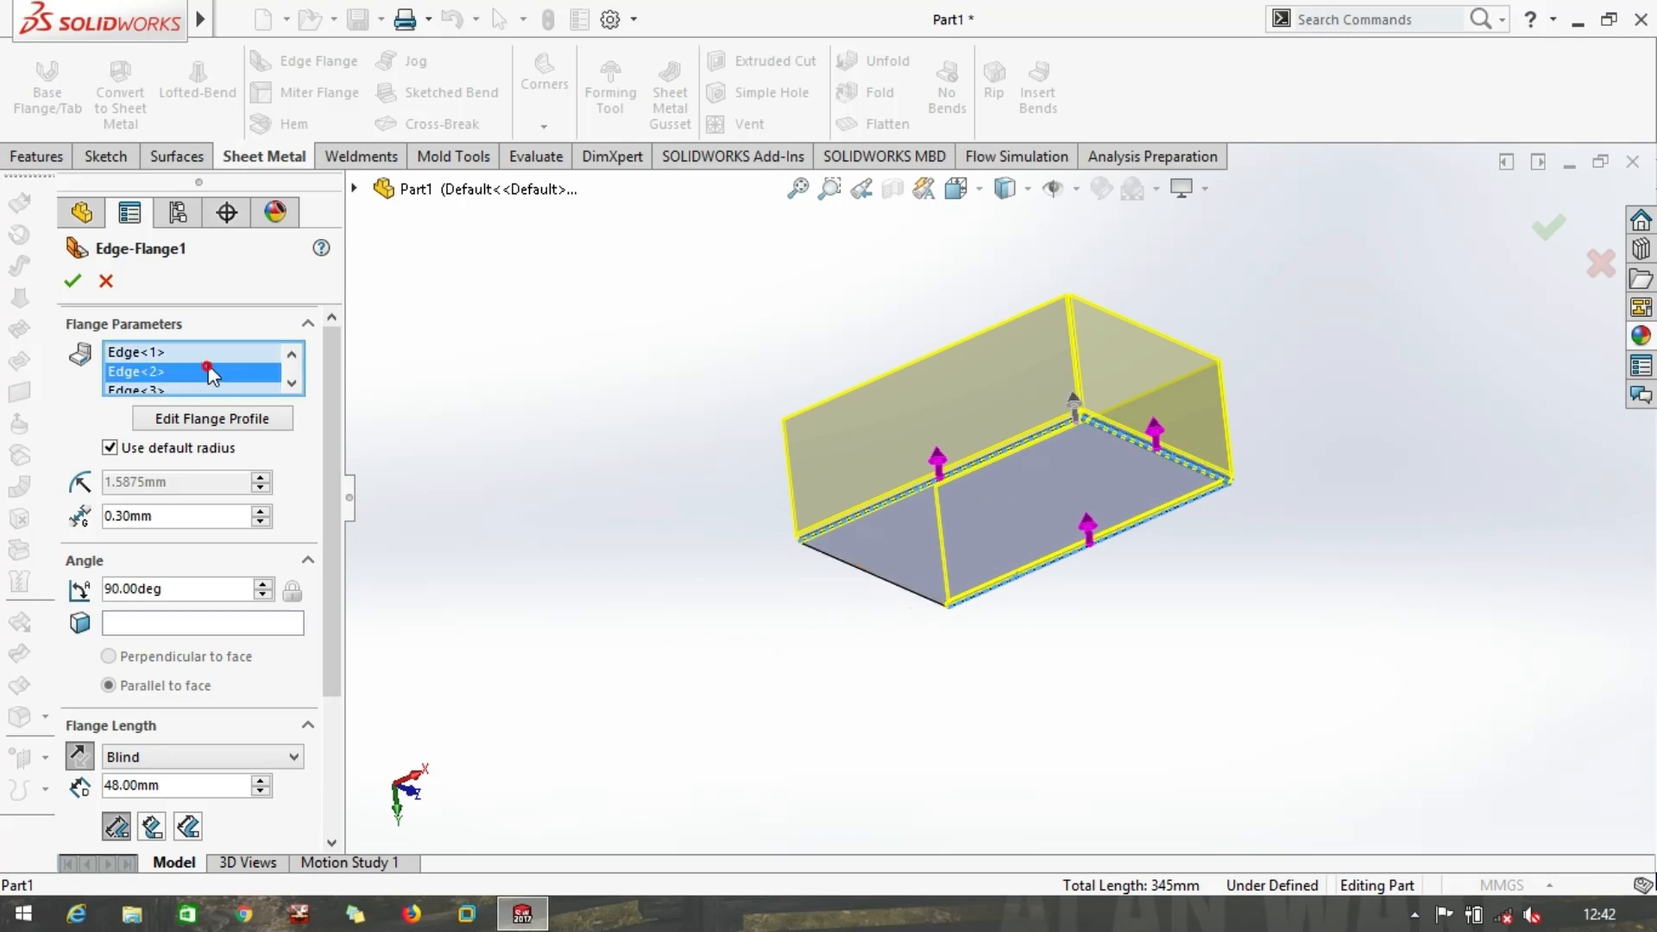
pyautogui.click(293, 383)
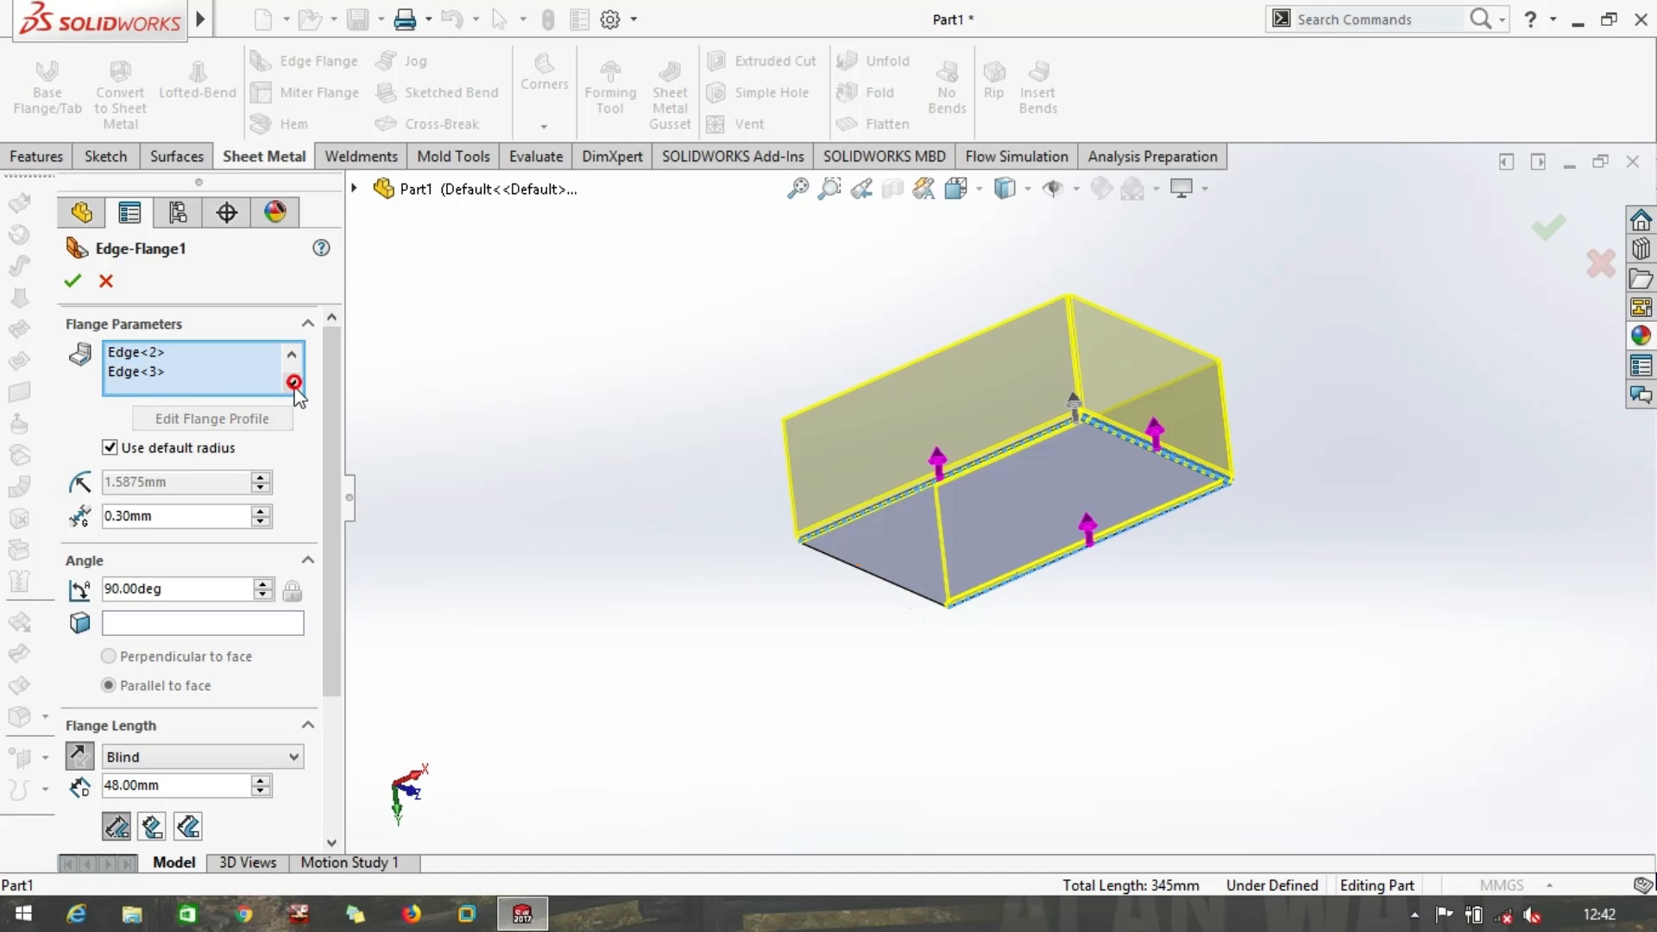
pyautogui.click(864, 573)
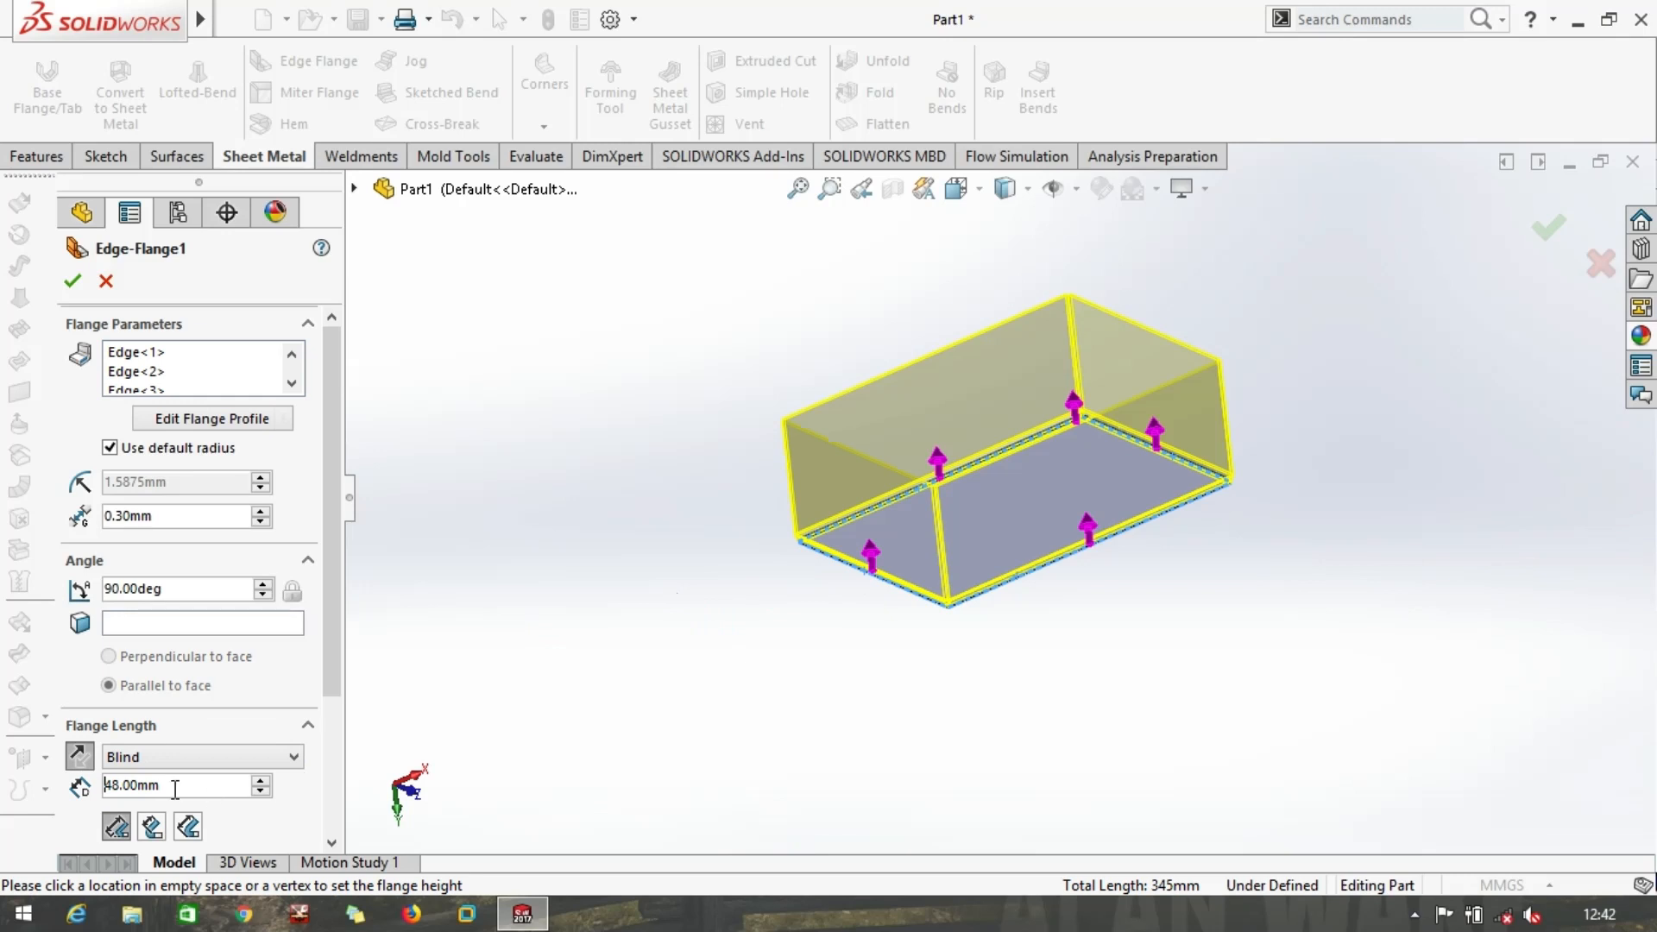
pyautogui.write('45')
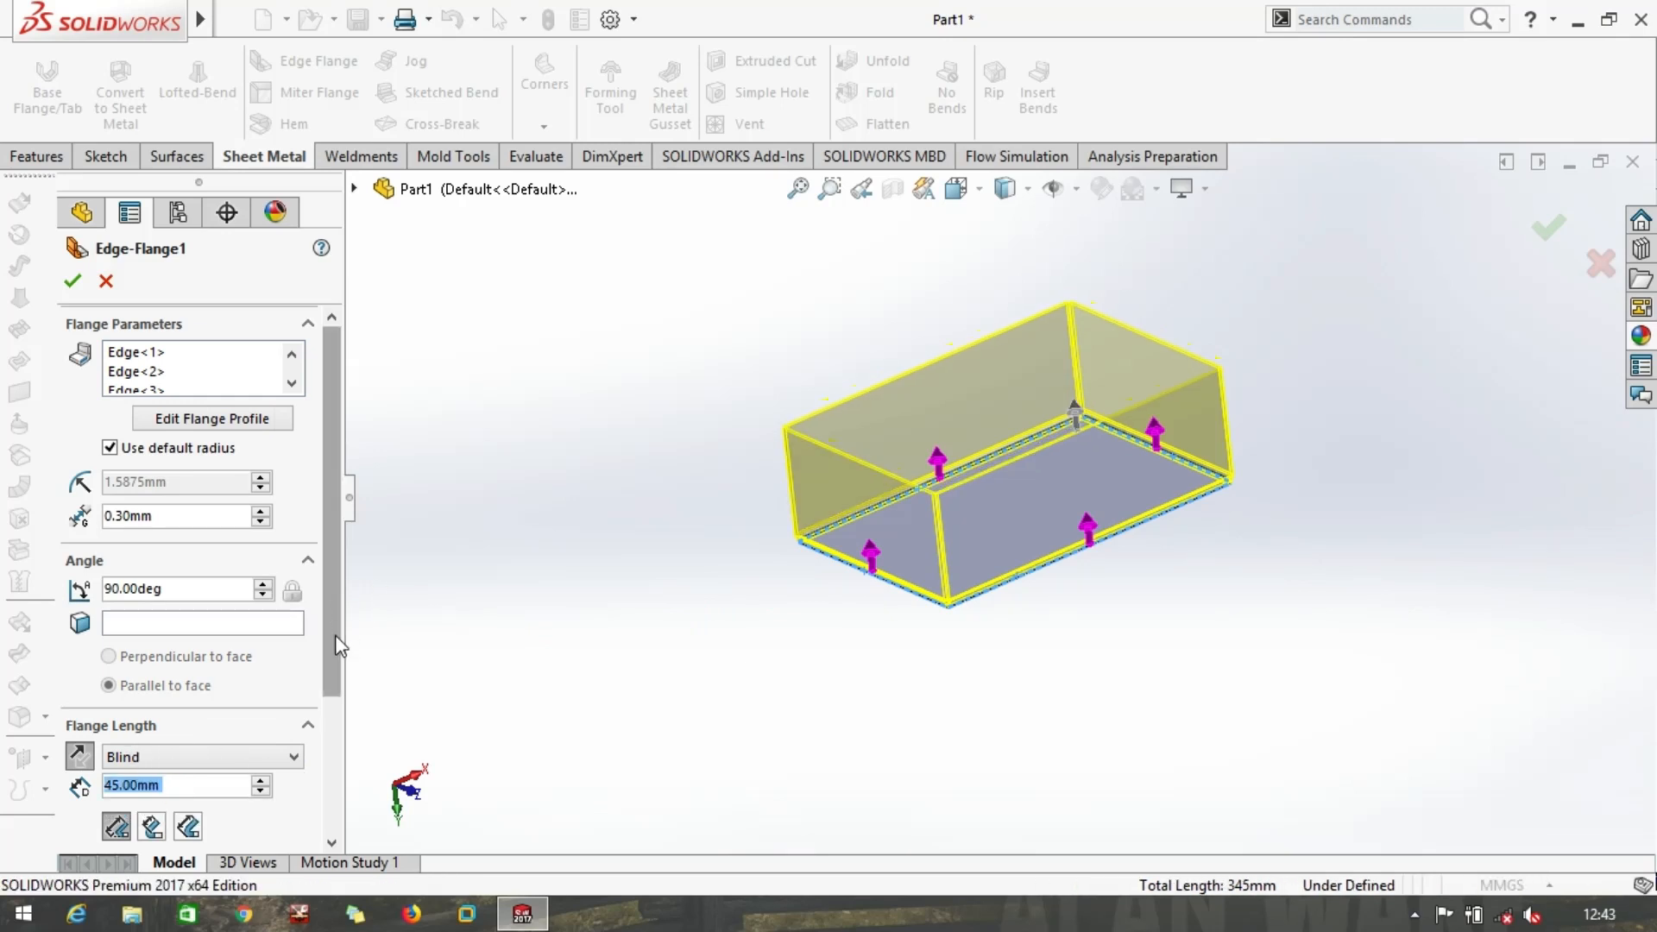
# Override the default bend radius of the four side flanges with 0.30 mm and complete the edge flange
pyautogui.moveTo(331, 604); pyautogui.dragTo(337, 744)
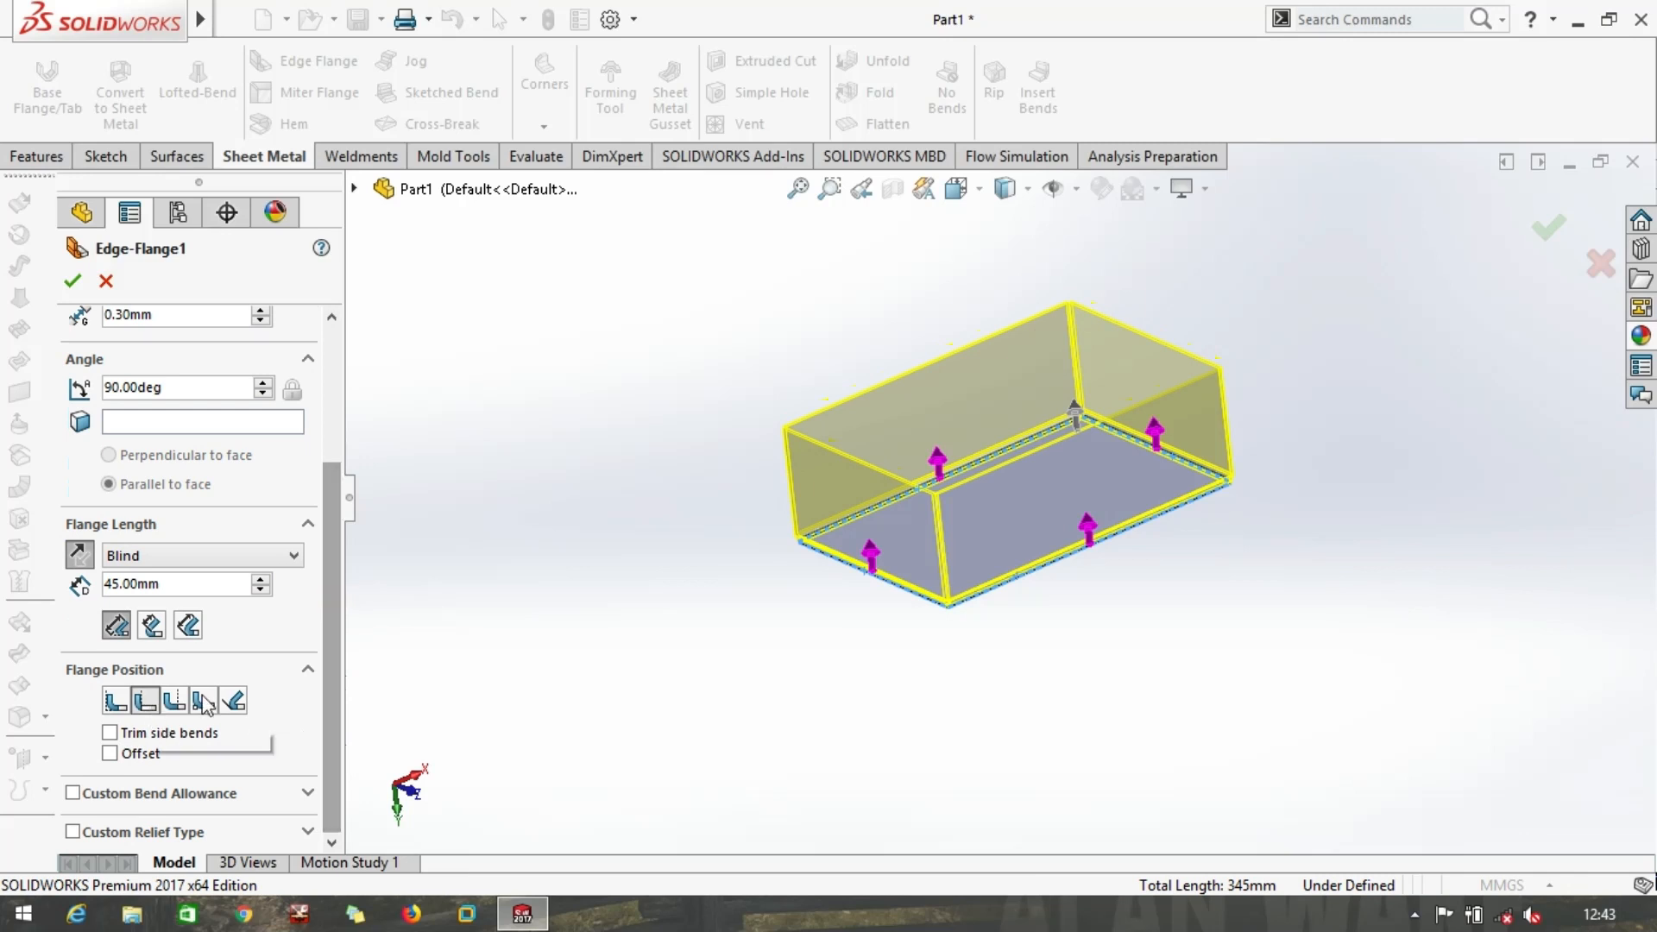
pyautogui.moveTo(906, 654); pyautogui.dragTo(339, 484, button='middle')
pyautogui.moveTo(338, 484); pyautogui.dragTo(372, 295)
pyautogui.click(109, 447)
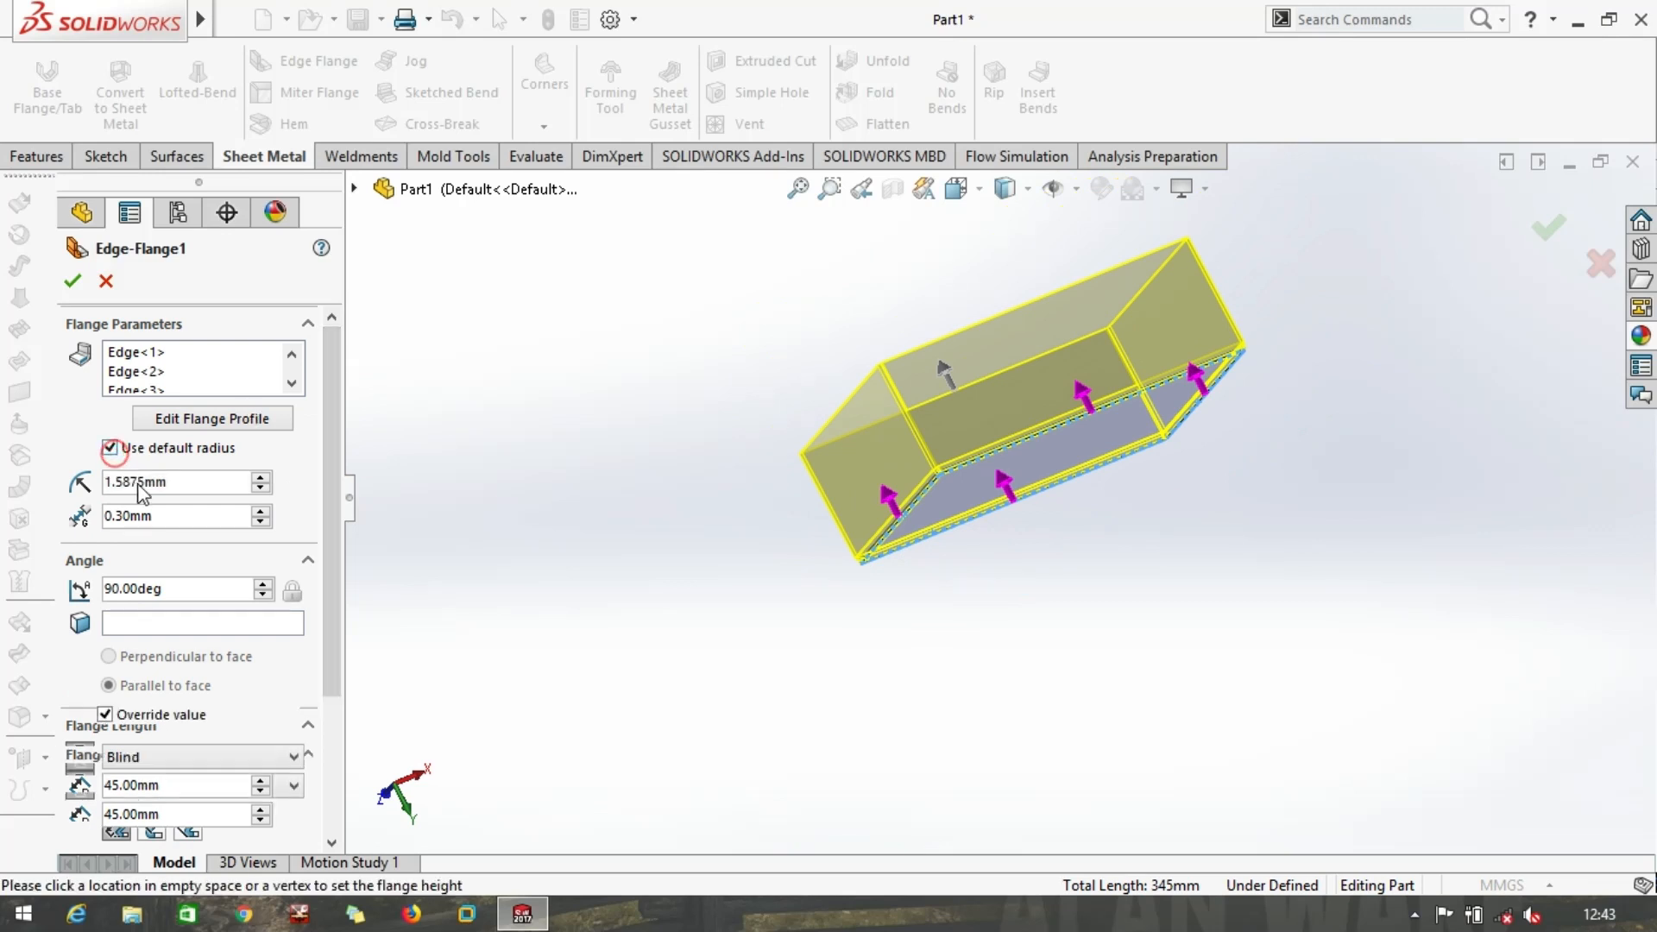
pyautogui.doubleClick(137, 484)
pyautogui.write('.')
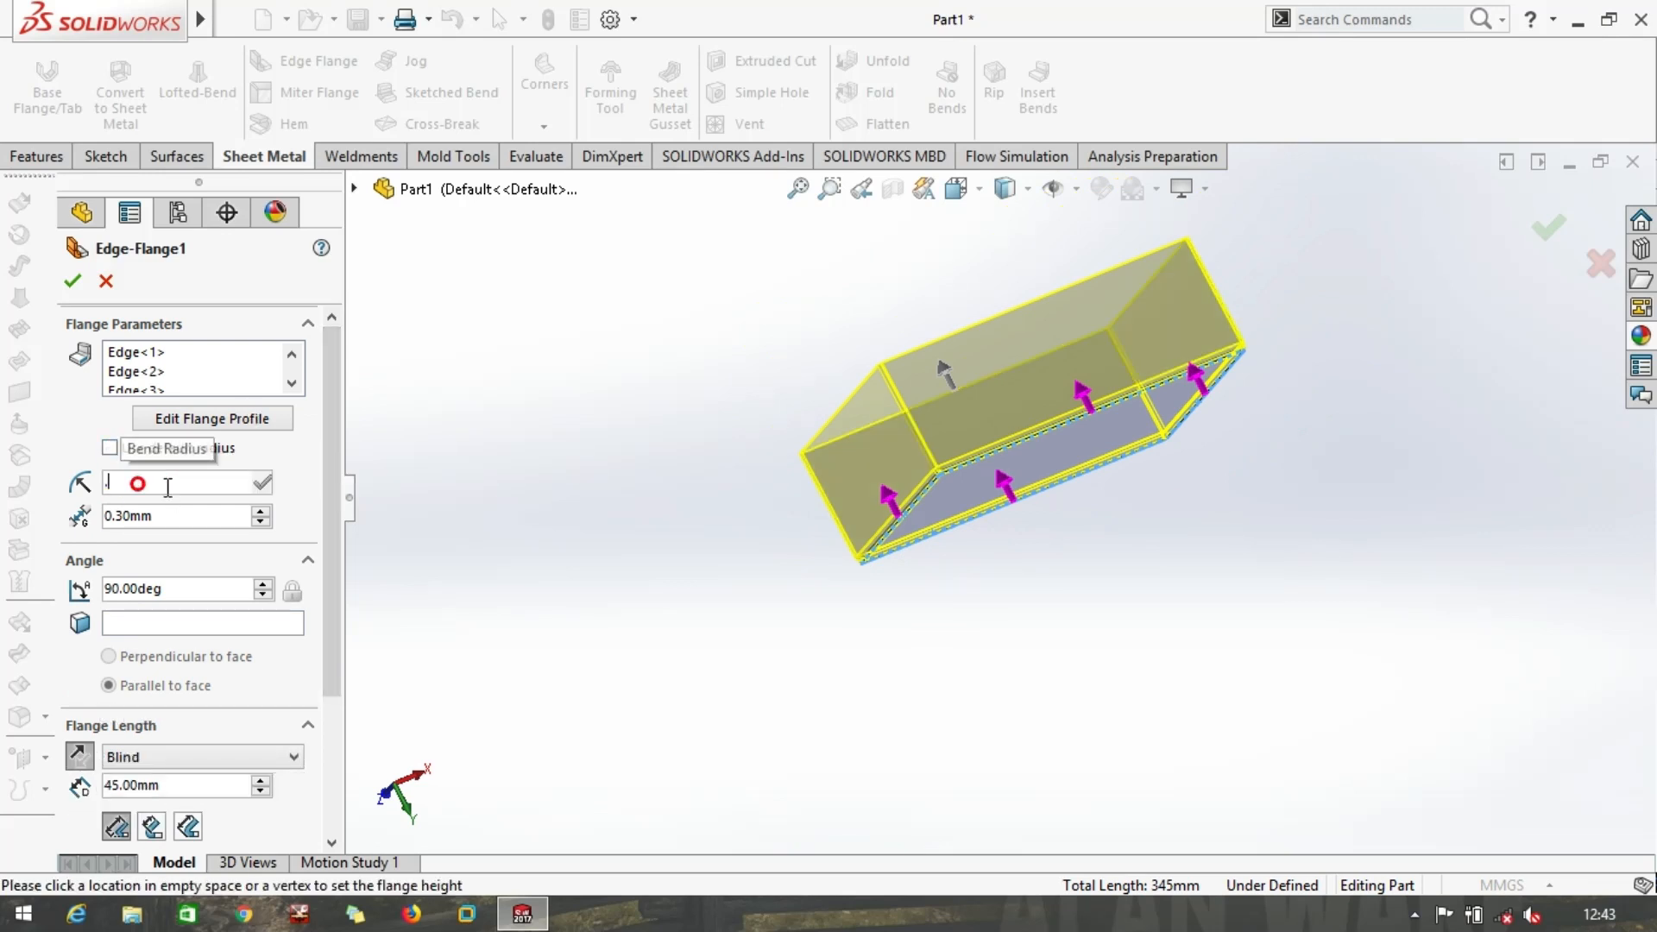
pyautogui.write('3')
pyautogui.press('Return')
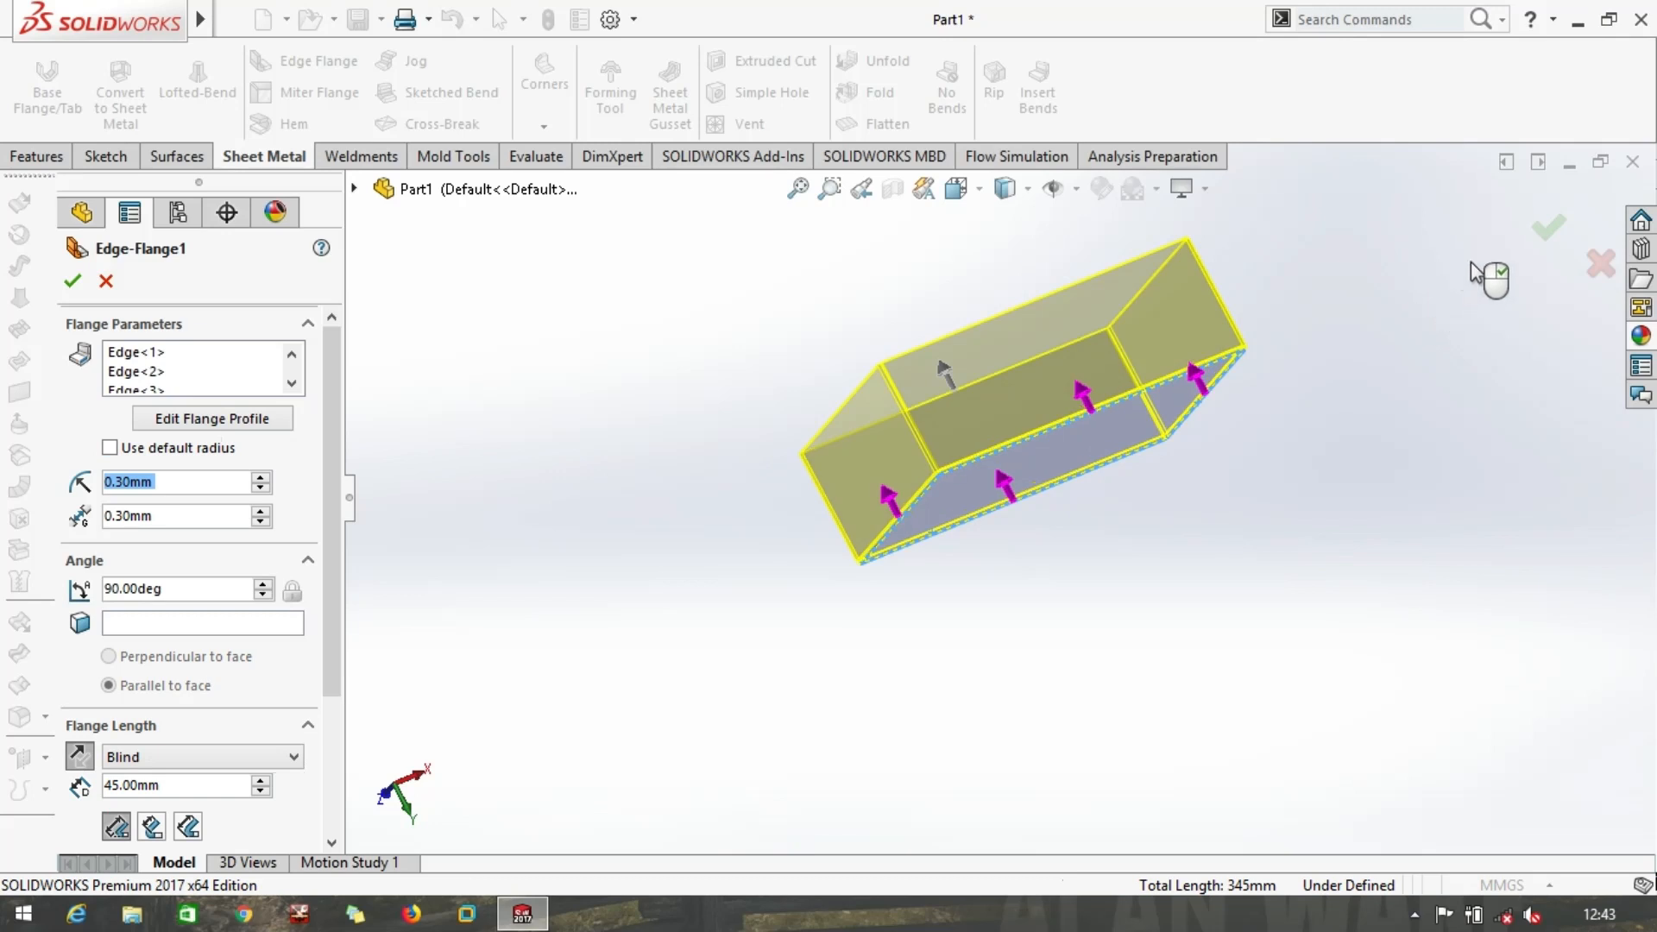
pyautogui.click(1554, 230)
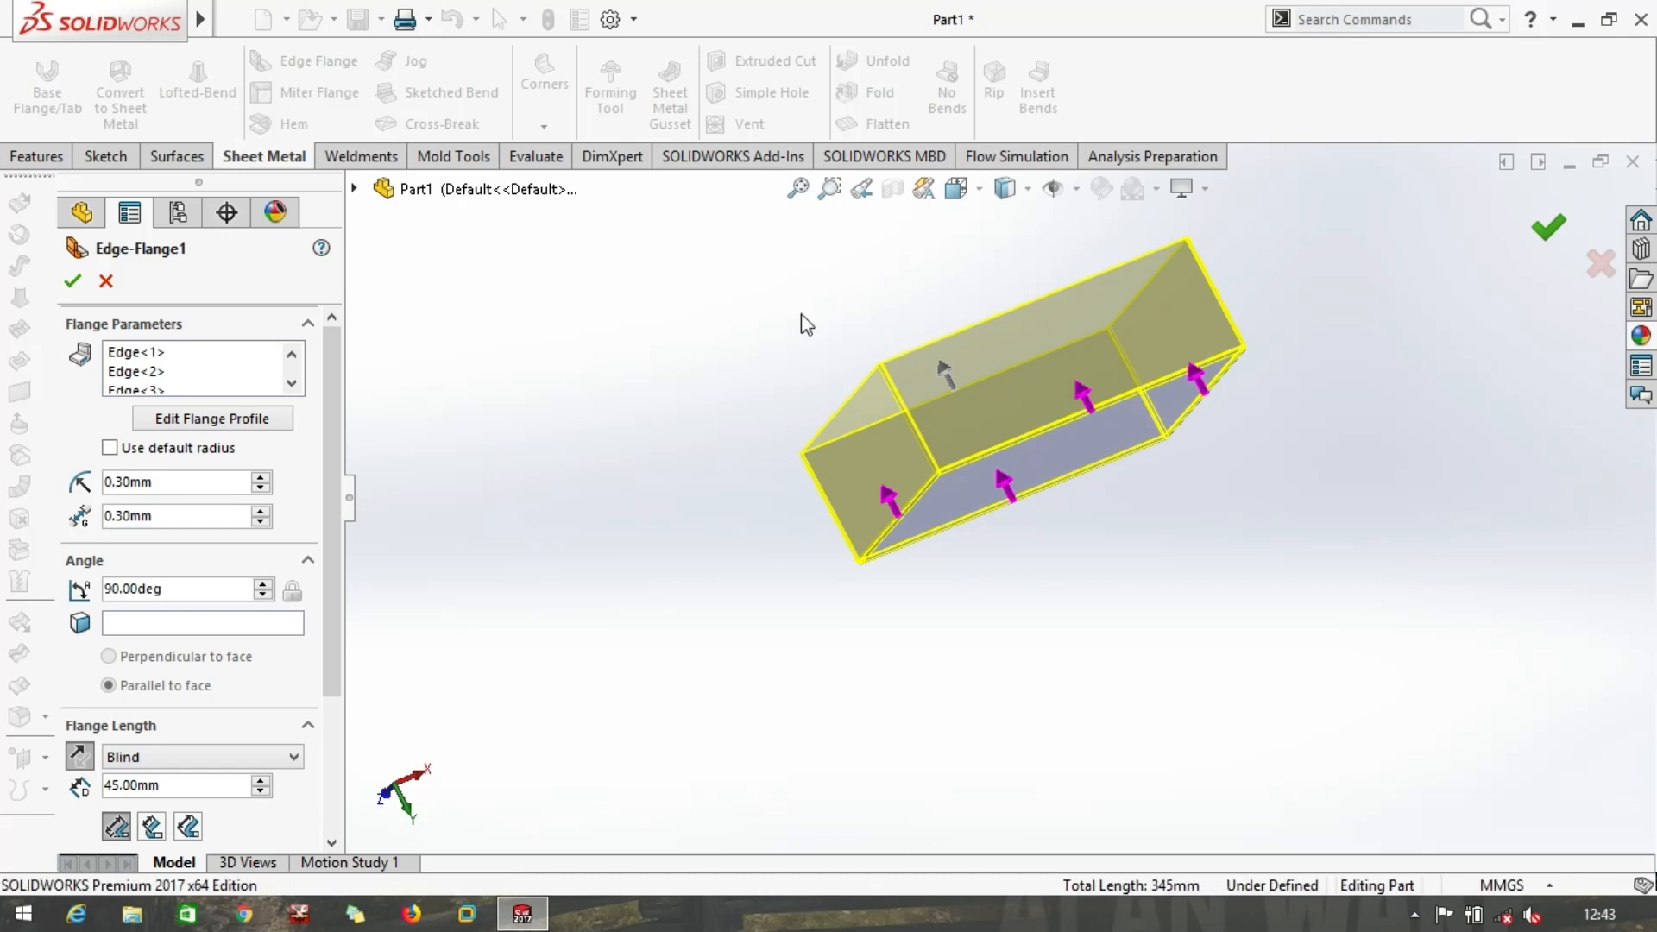
# Start an edge flange on the top edge of the box's long back wall, placing it inward at about 33 mm
pyautogui.moveTo(768, 377); pyautogui.dragTo(827, 576, button='middle')
pyautogui.scroll(-4, 827, 570)
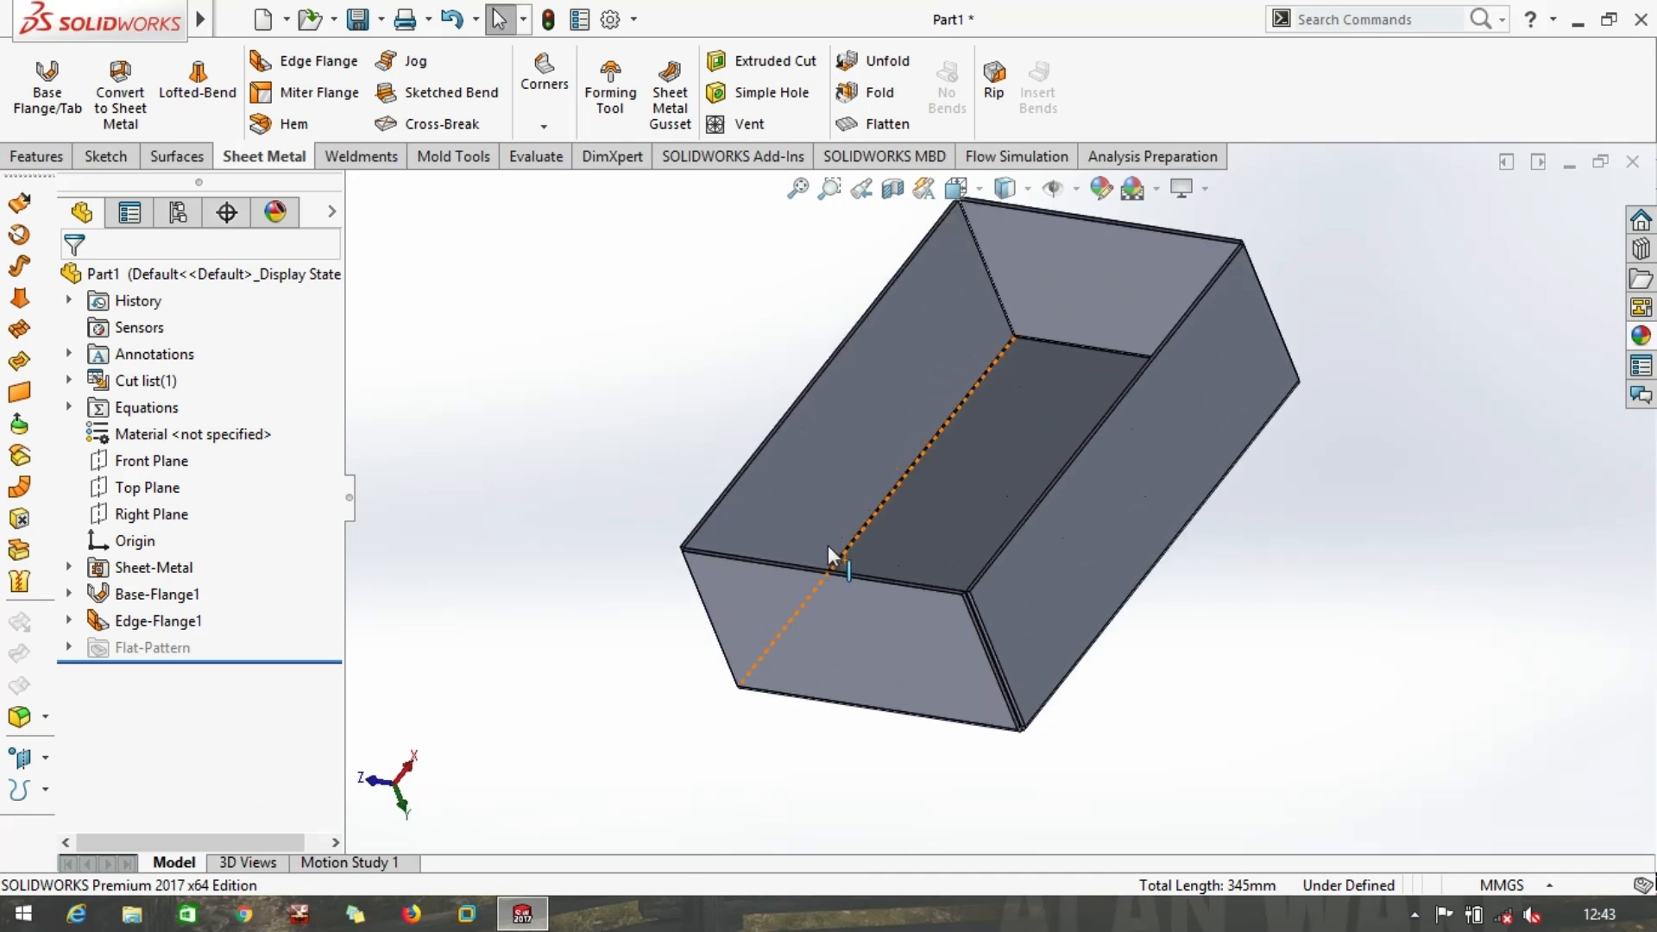
pyautogui.keyDown('ctrl'); pyautogui.moveTo(689, 461); pyautogui.dragTo(650, 462, button='middle'); pyautogui.keyUp('ctrl')
pyautogui.moveTo(187, 43)
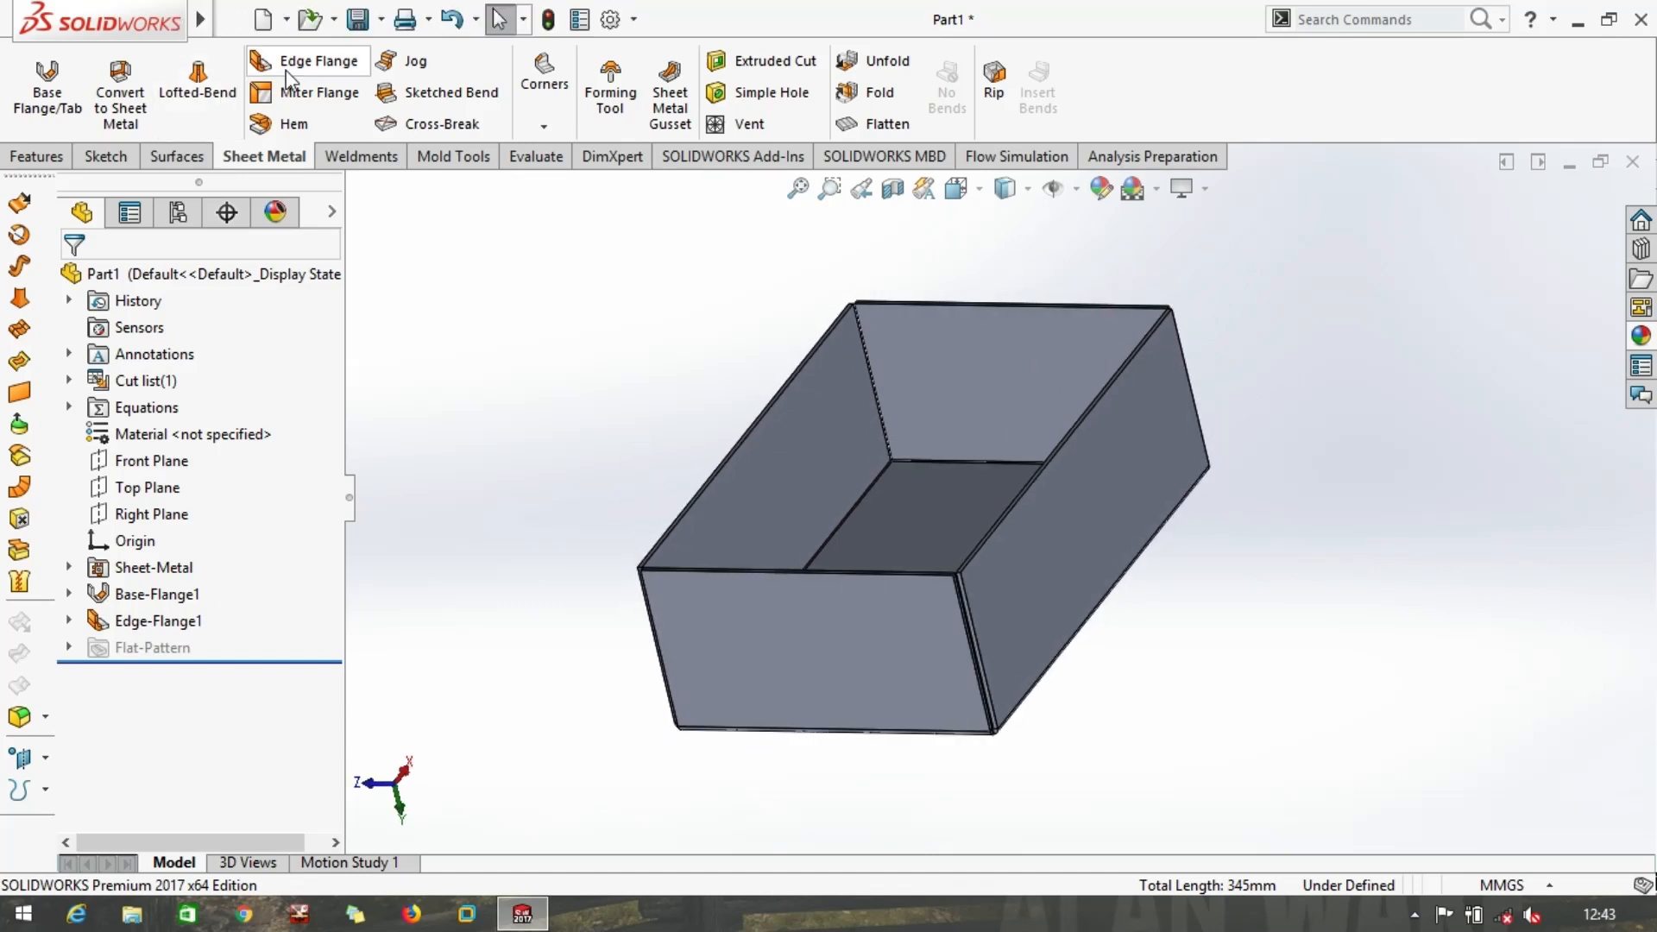
pyautogui.click(309, 60)
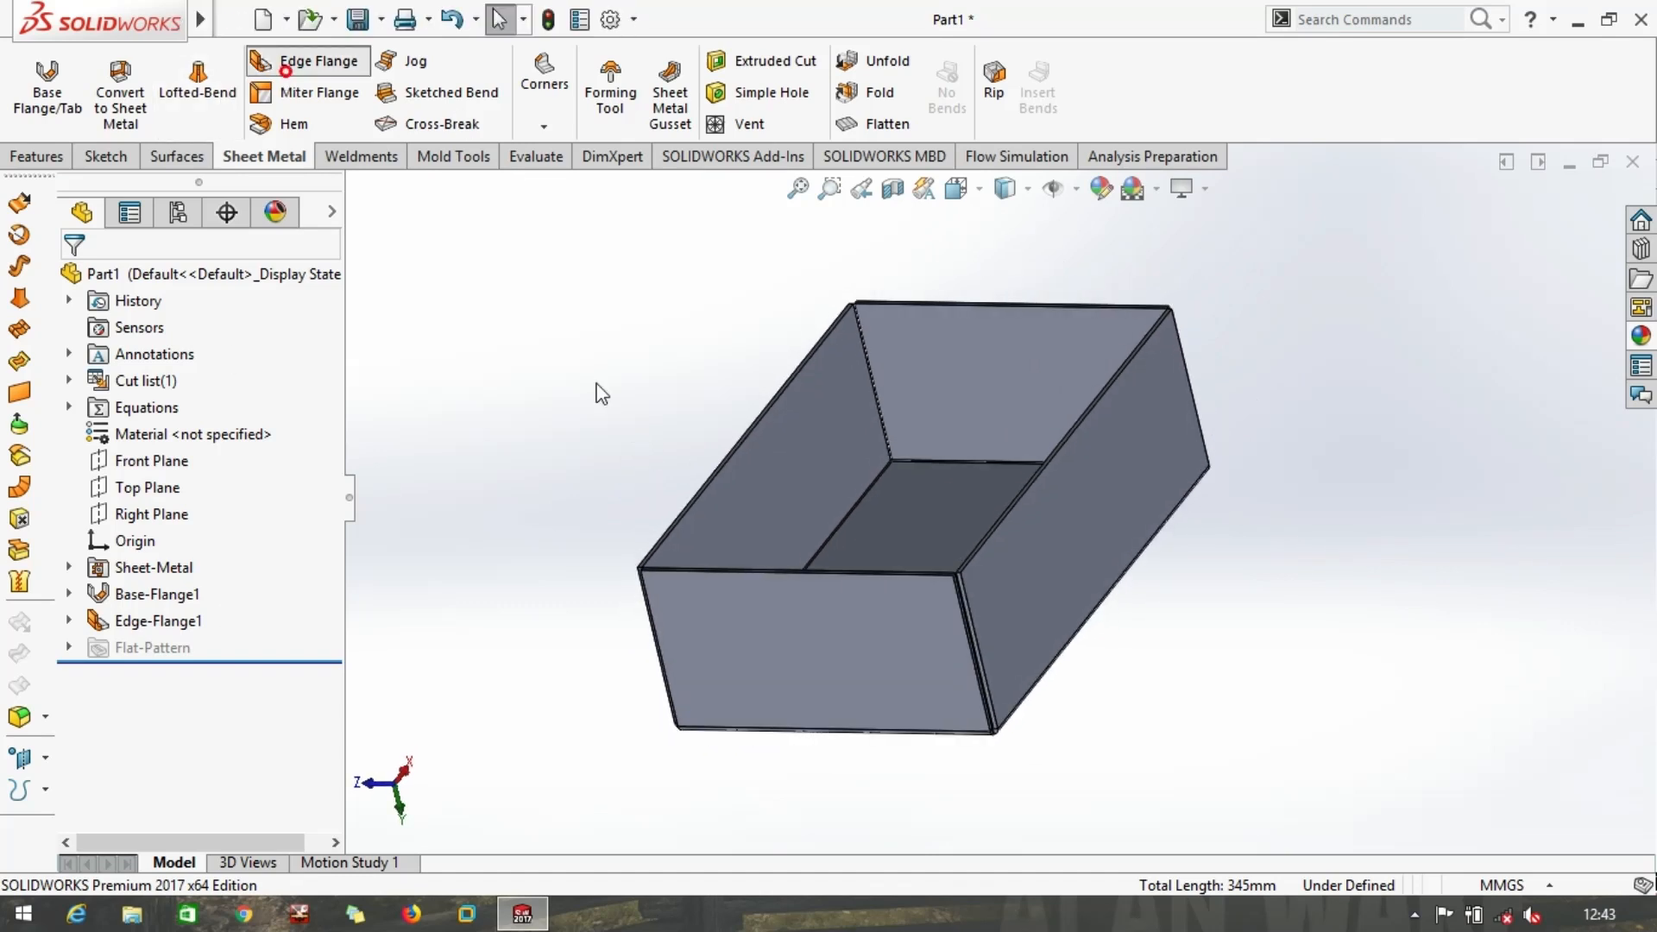
pyautogui.click(705, 481)
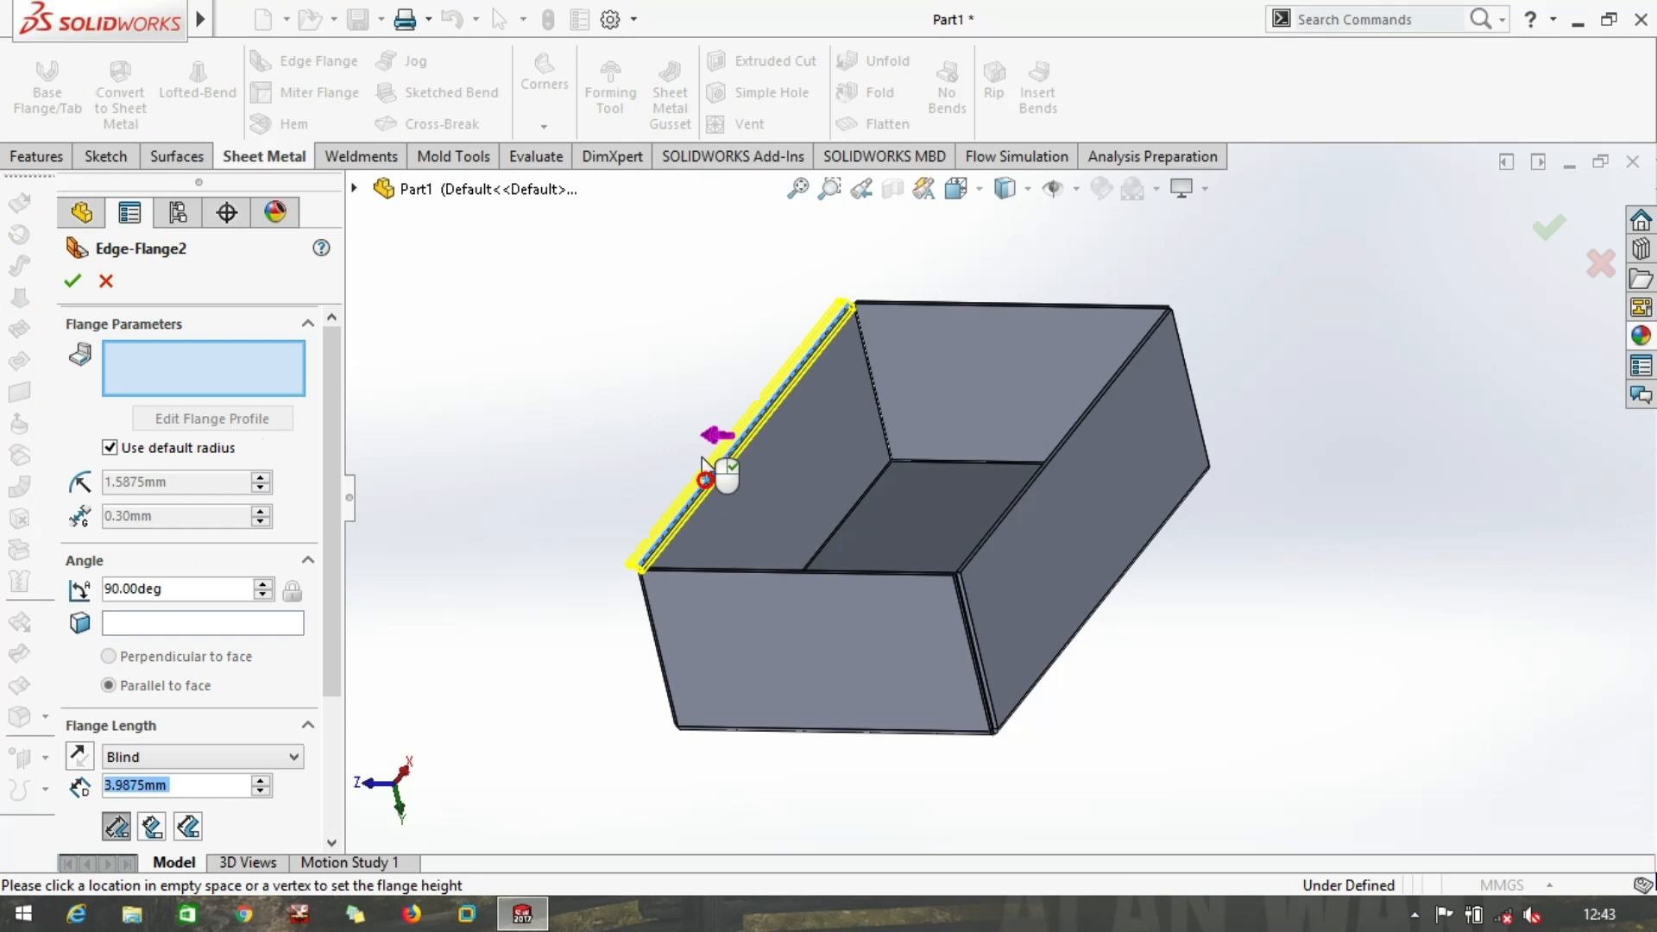
pyautogui.click(877, 436)
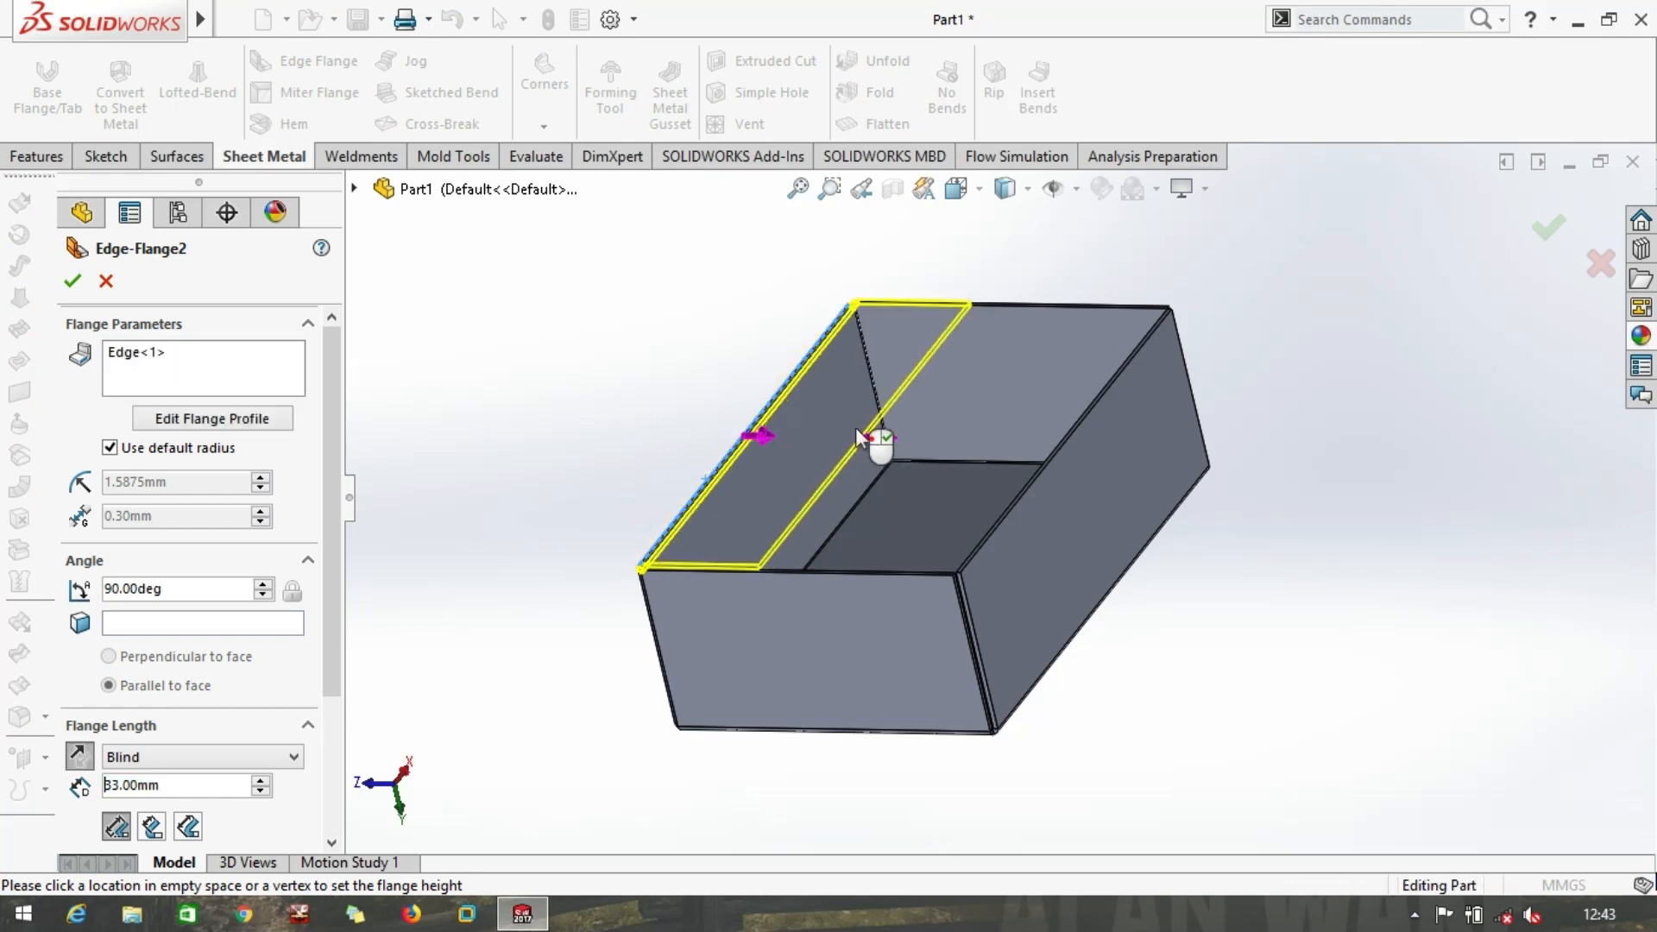
# Override the lid flange's default bend radius with 0.30 mm and set its flange angle to 45 degrees
pyautogui.click(109, 448)
pyautogui.doubleClick(194, 481)
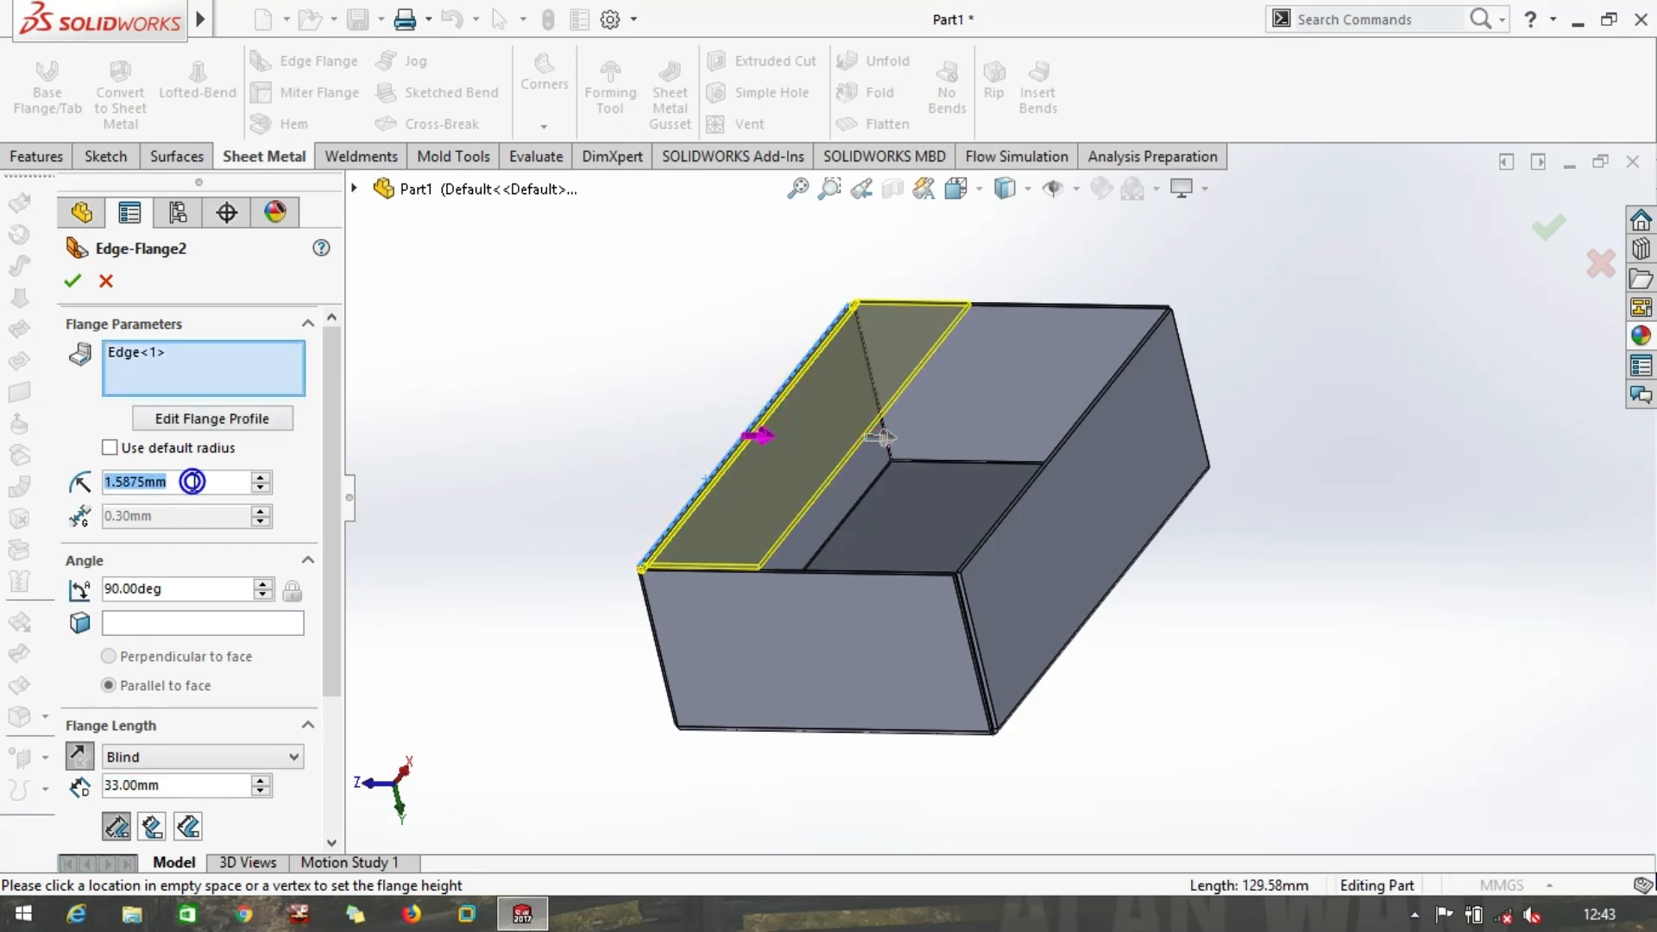
pyautogui.write('.3')
pyautogui.press('Return')
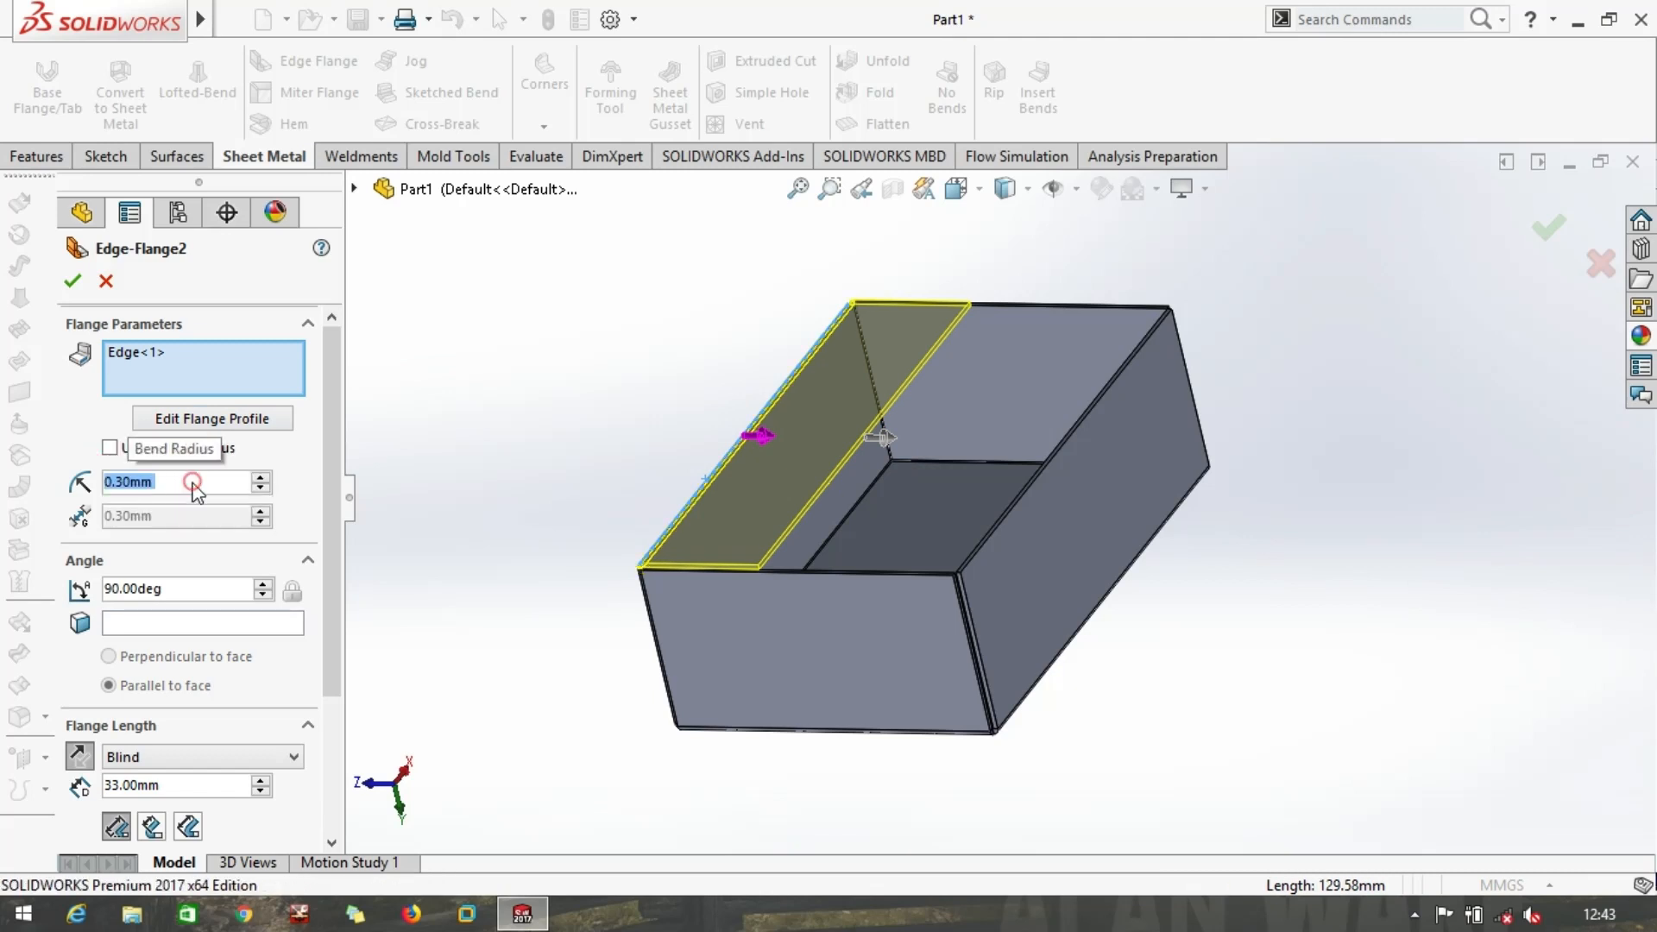
pyautogui.doubleClick(190, 593)
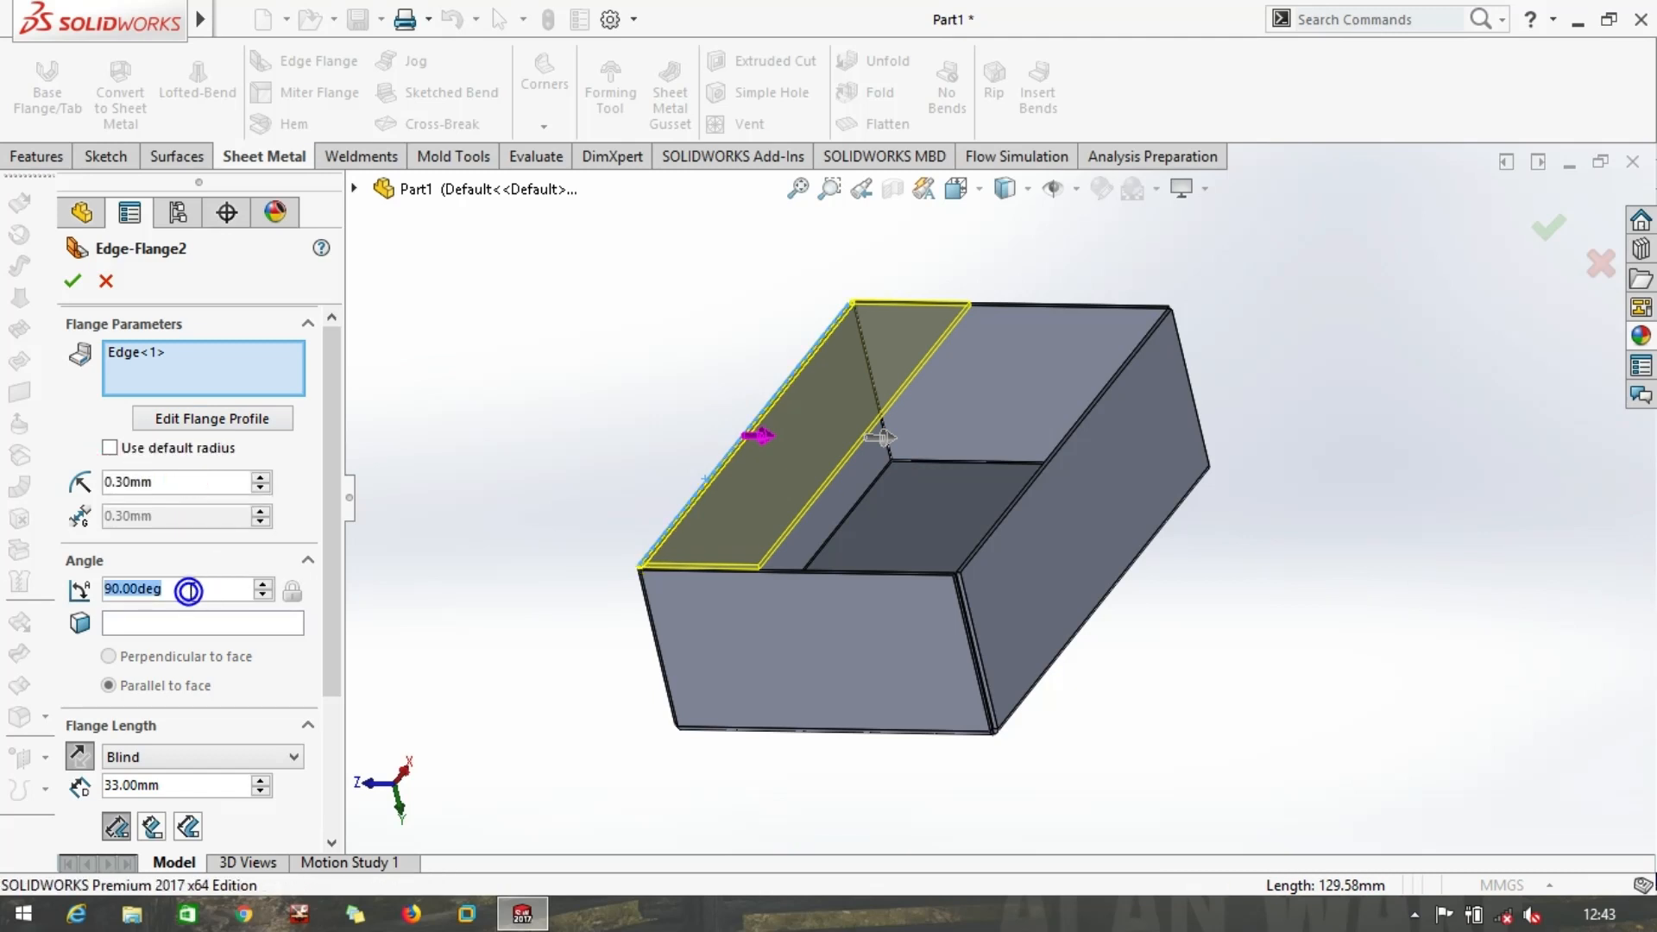
pyautogui.write('45')
pyautogui.press('Return')
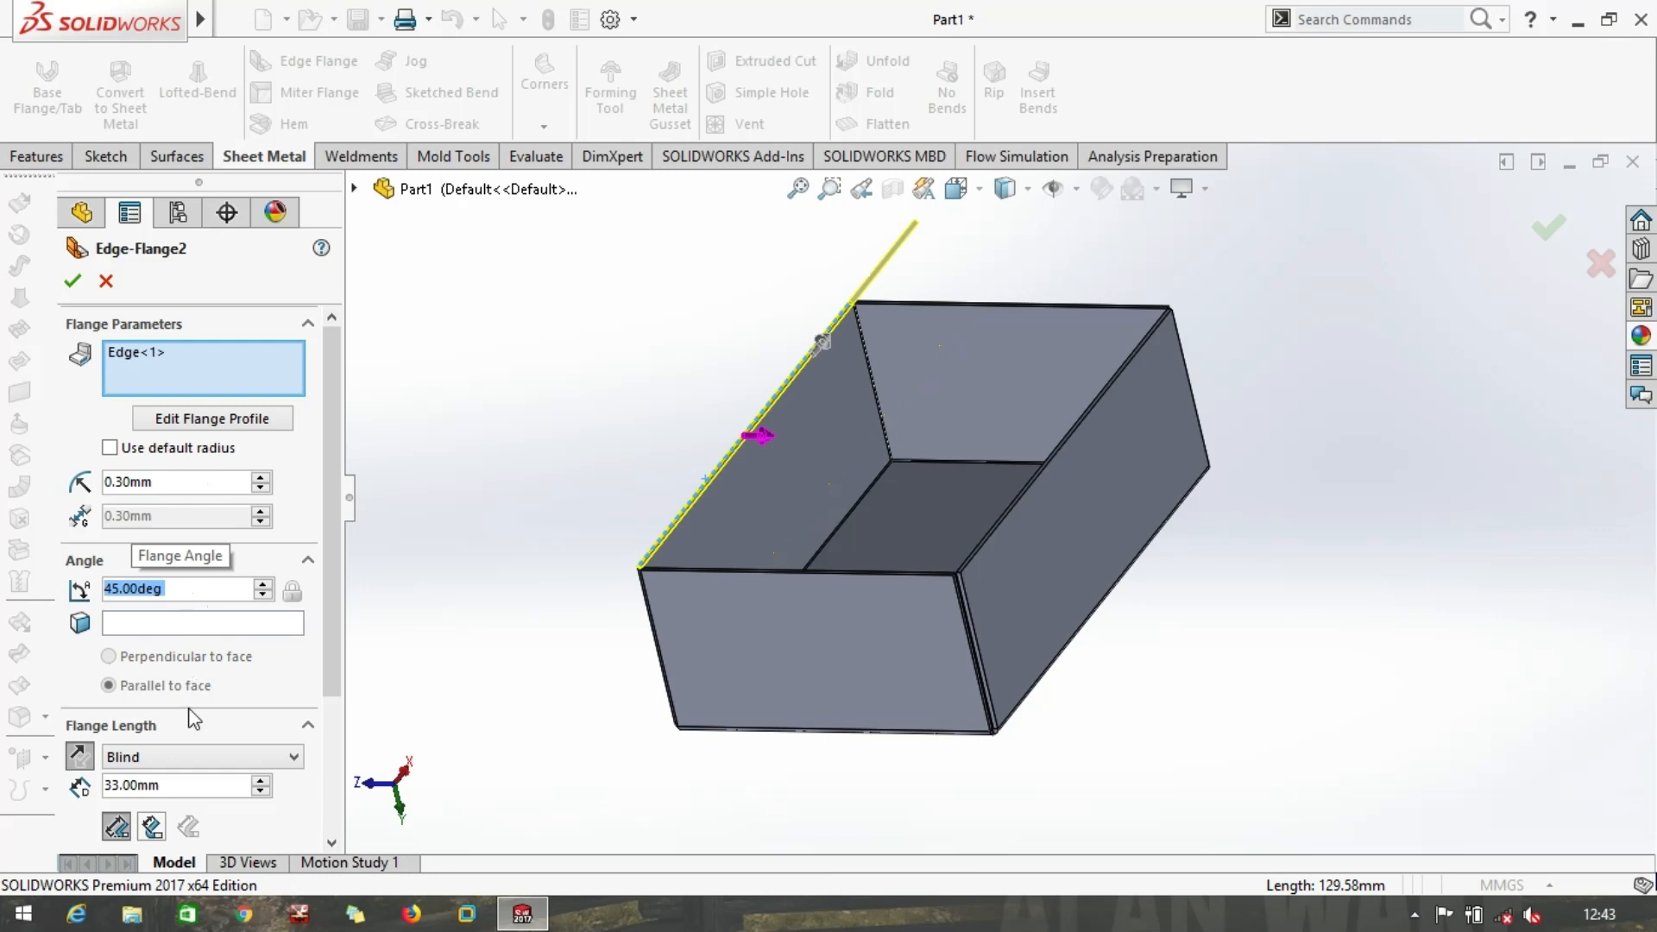
# Set the lid flange's length to 84 mm and complete the edge flange
pyautogui.doubleClick(185, 785)
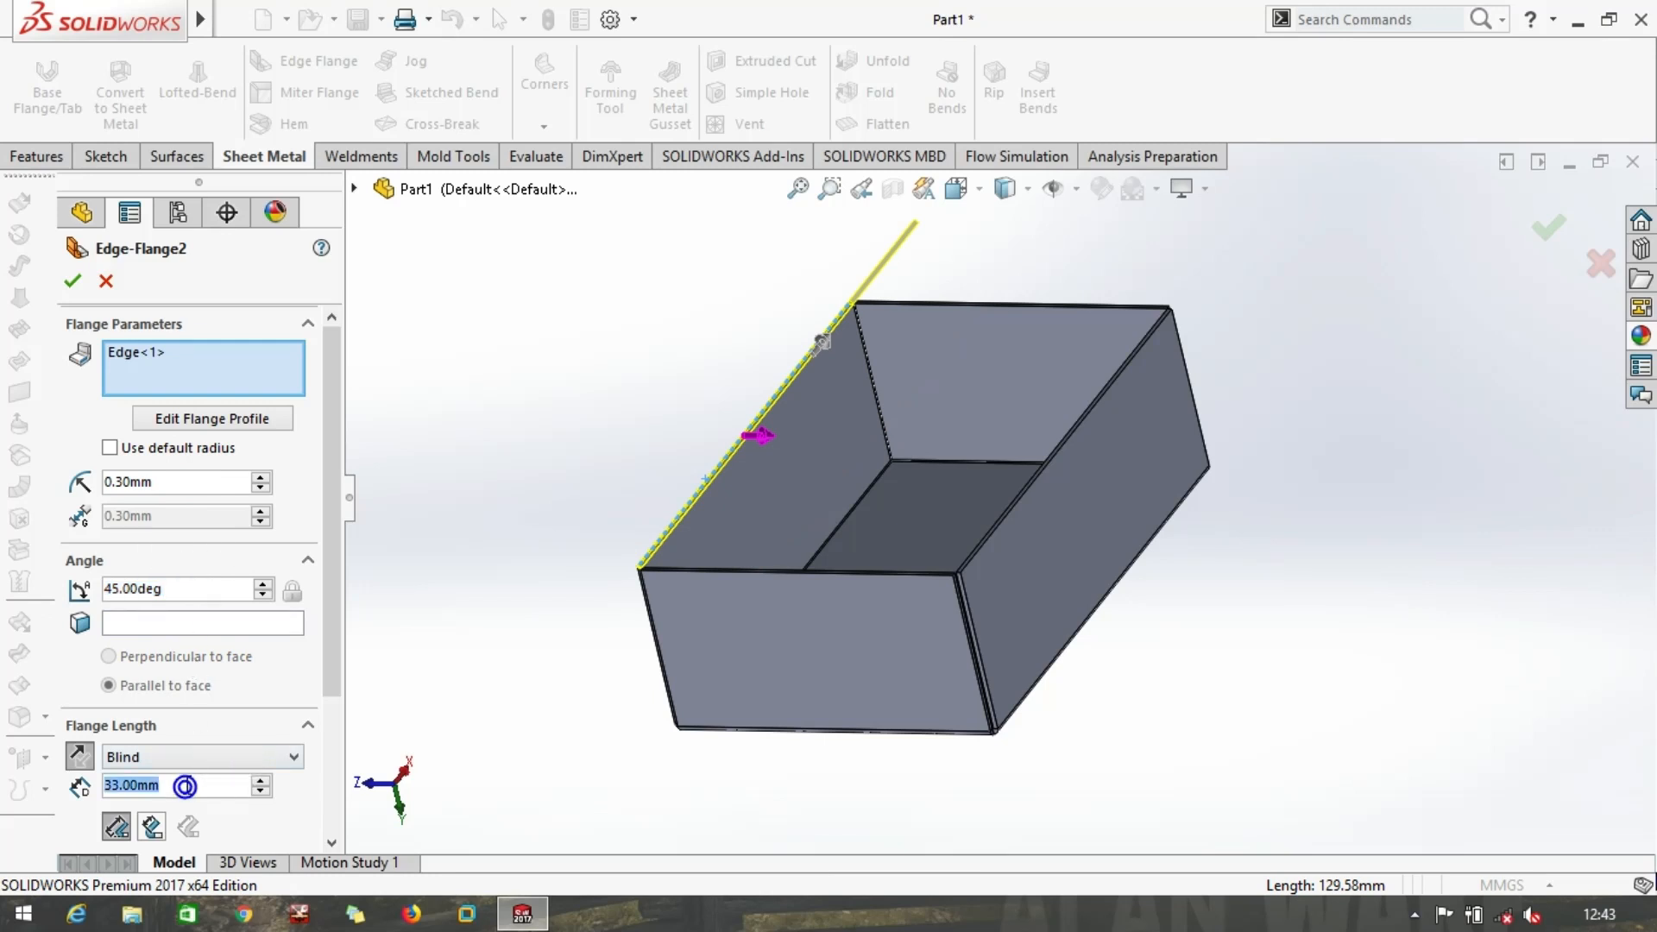
pyautogui.write('84')
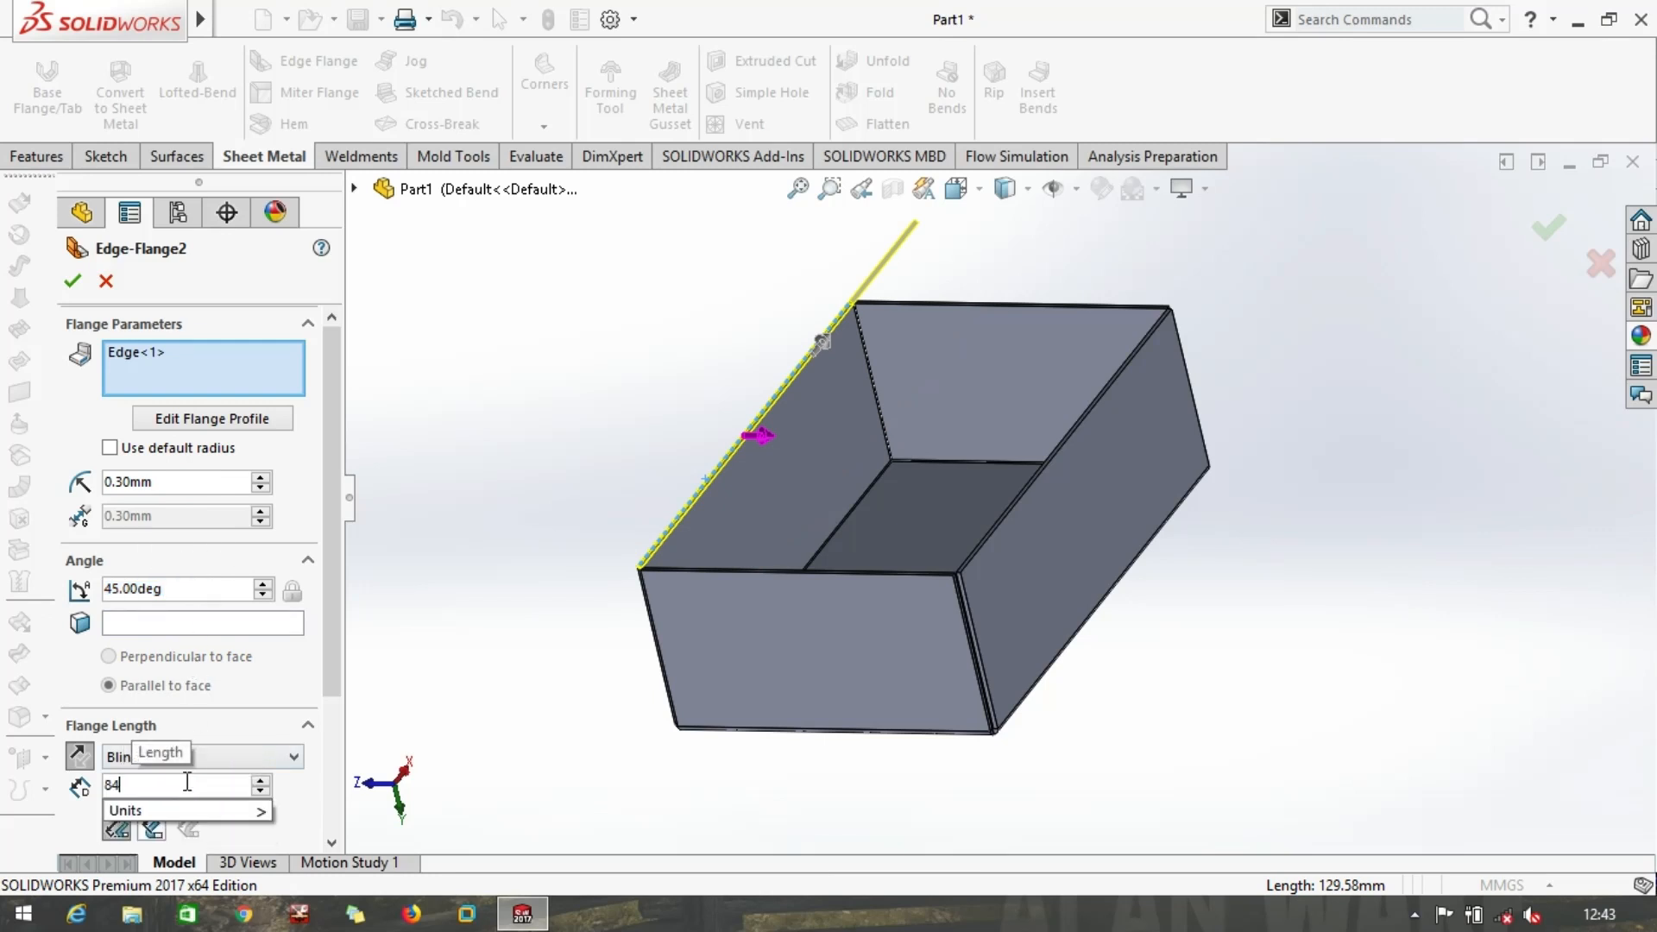
pyautogui.press('Return')
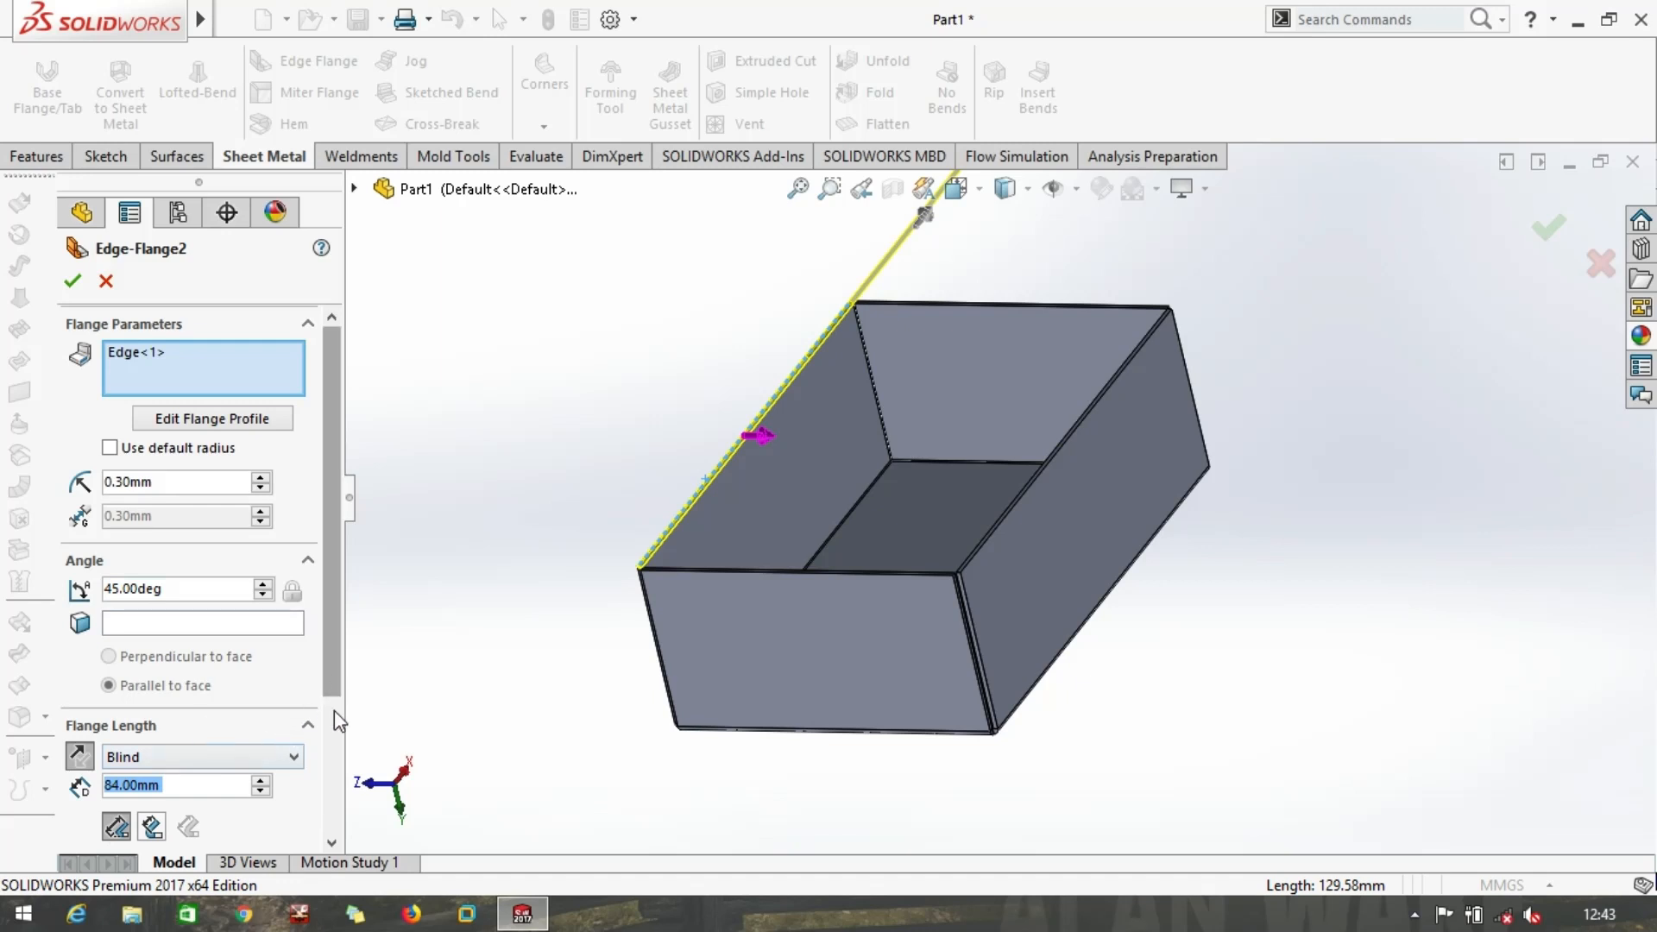
pyautogui.moveTo(334, 674); pyautogui.dragTo(334, 784)
pyautogui.scroll(2, 506, 595)
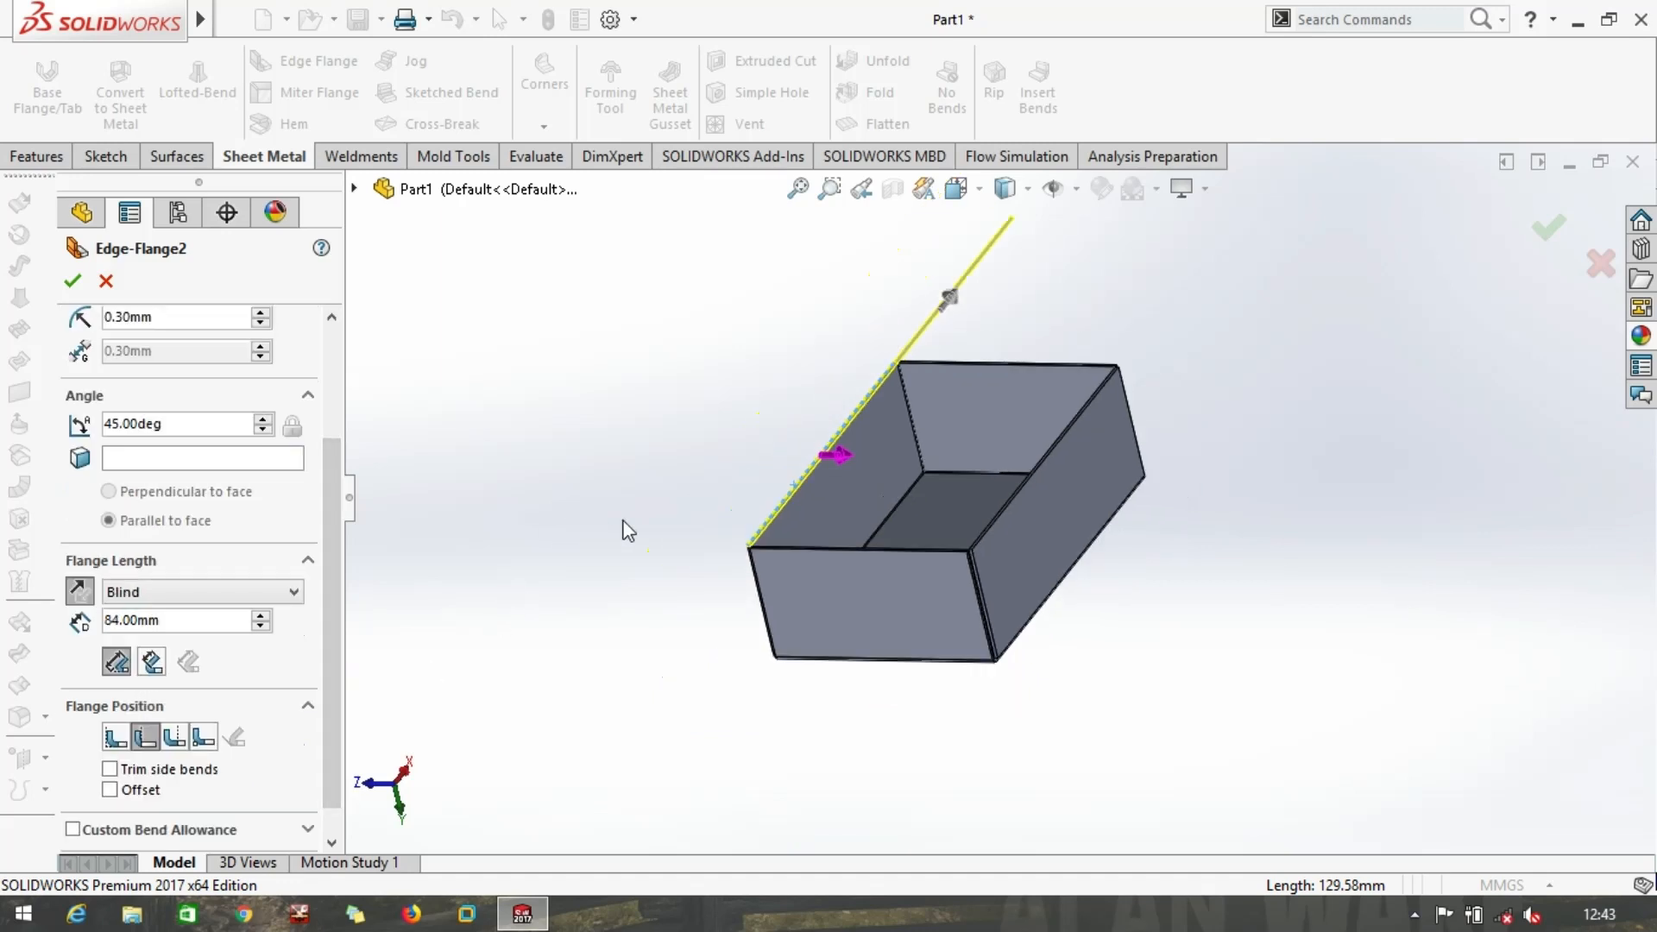
pyautogui.moveTo(628, 530); pyautogui.dragTo(586, 482, button='middle')
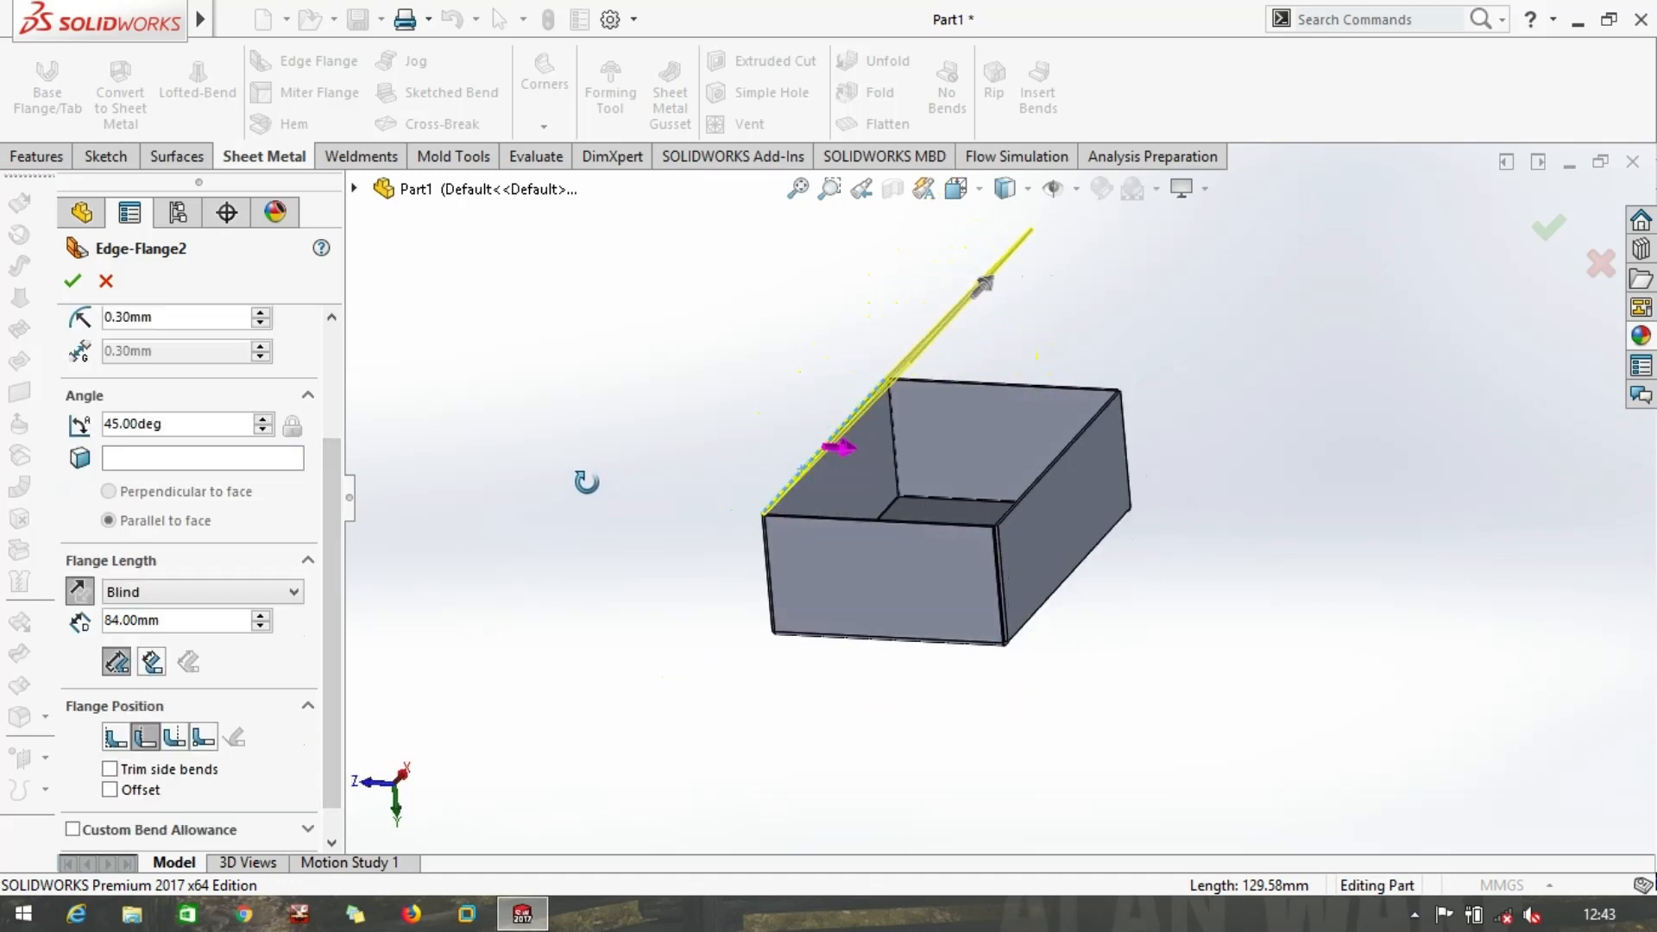
pyautogui.moveTo(677, 448); pyautogui.dragTo(703, 448, button='middle')
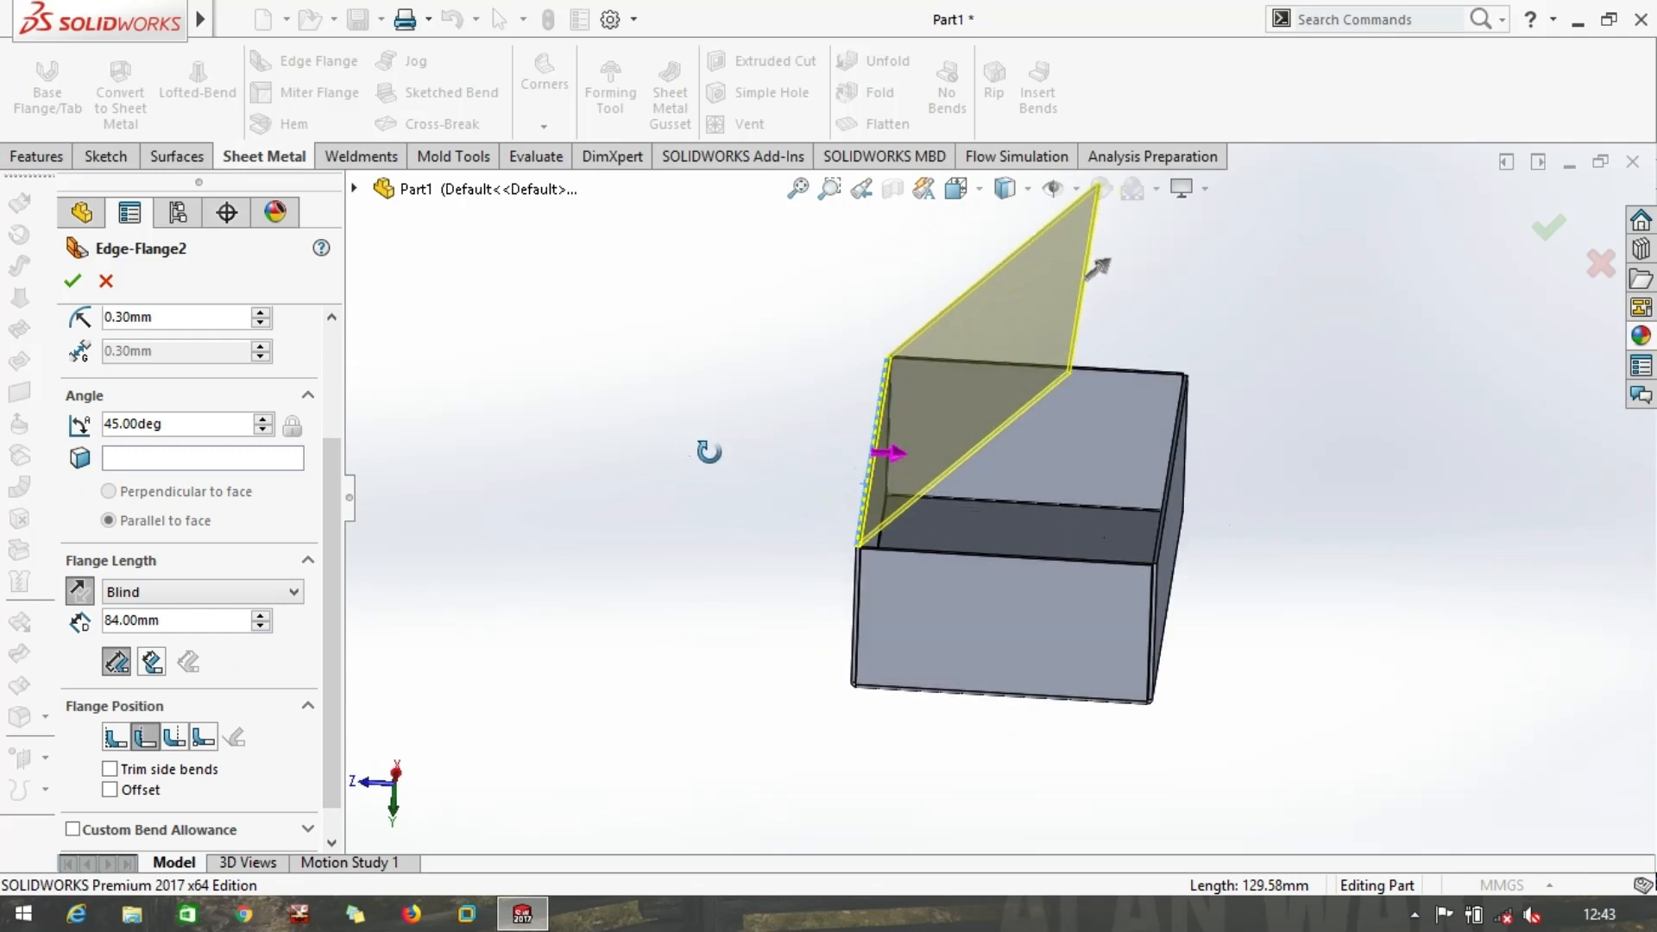
pyautogui.click(1542, 231)
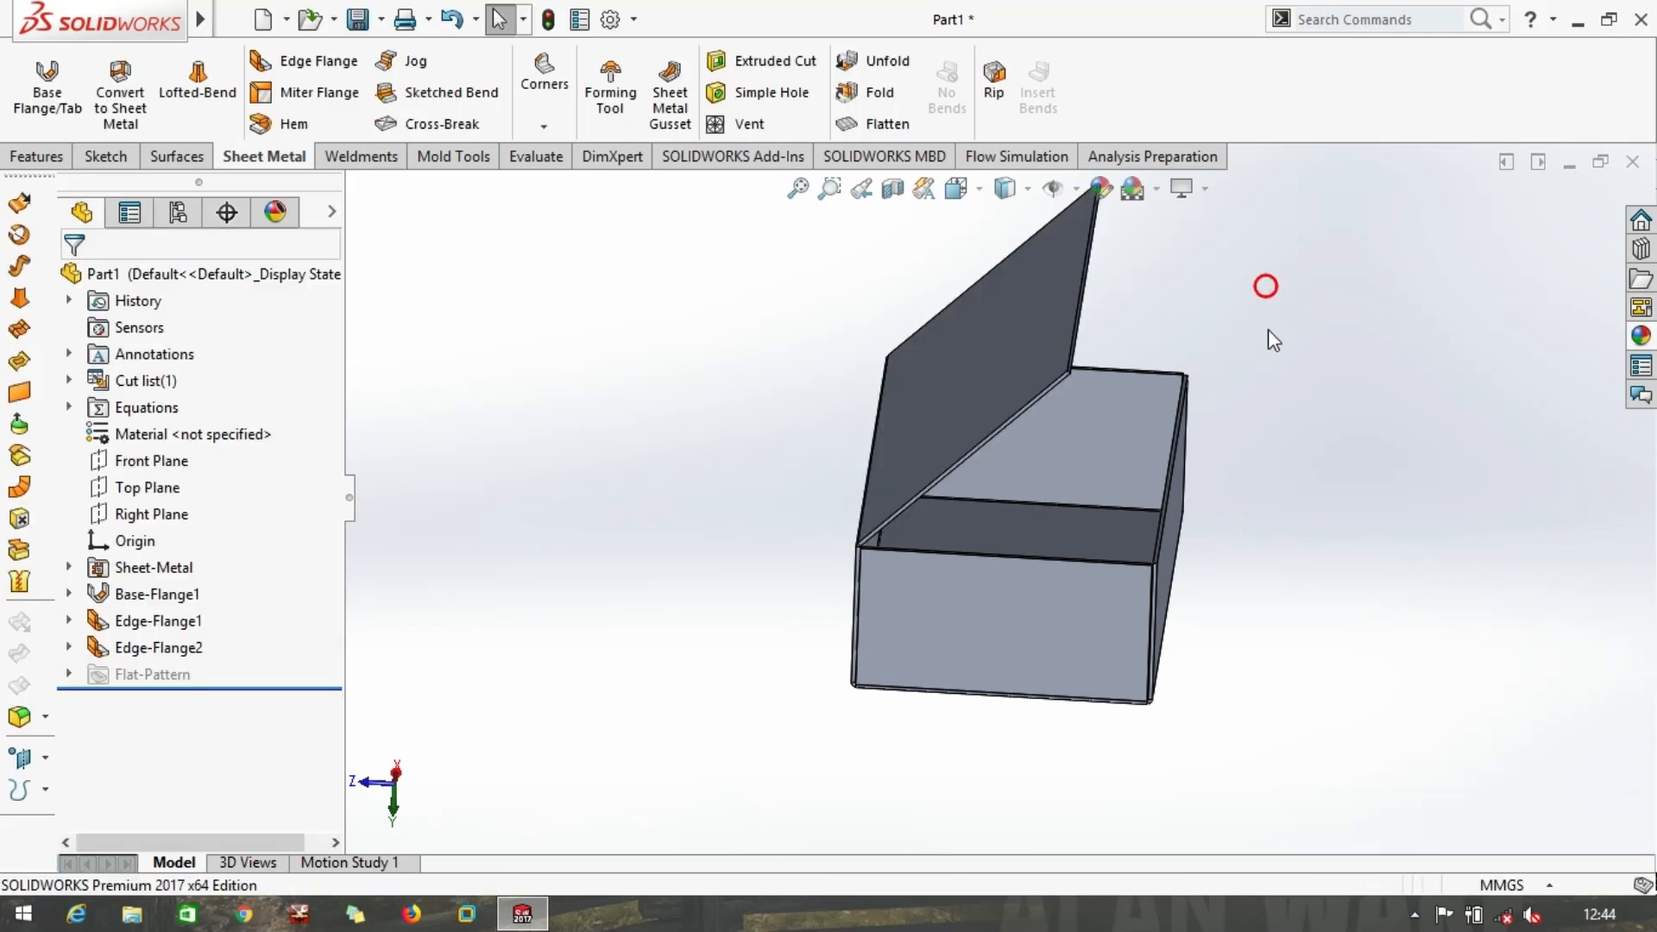
# Start an edge flange on the lid's free long edge, directed down toward the box, and set its length to 20 mm
pyautogui.moveTo(1269, 336); pyautogui.dragTo(1187, 382, button='middle')
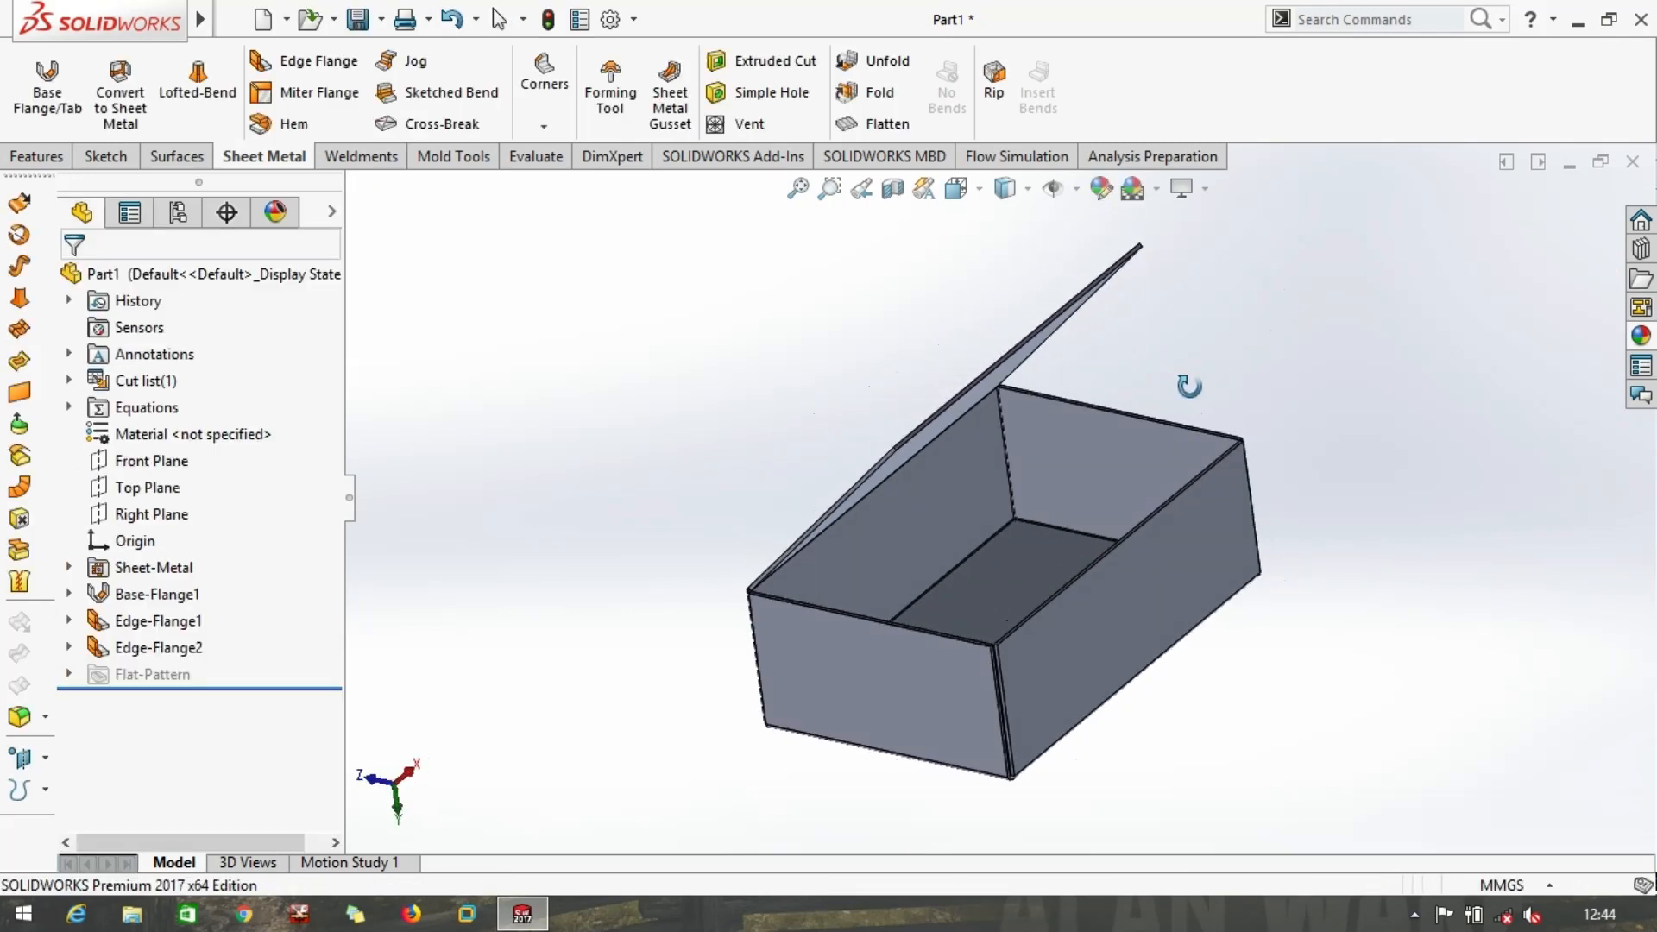
pyautogui.click(298, 59)
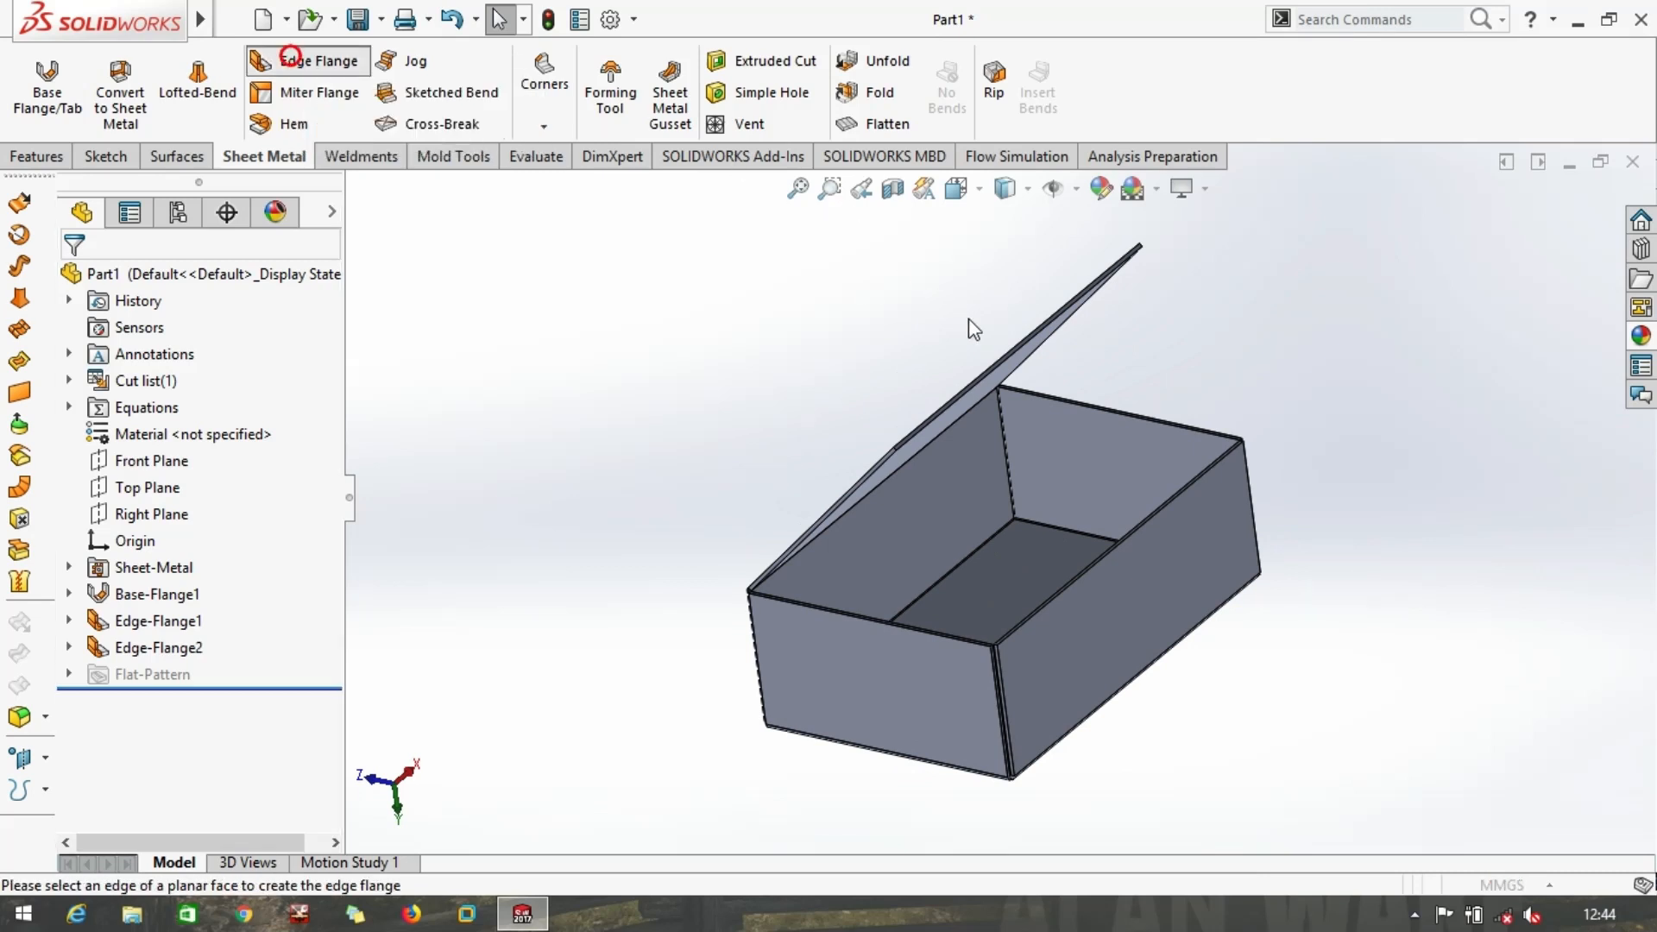
pyautogui.click(1011, 363)
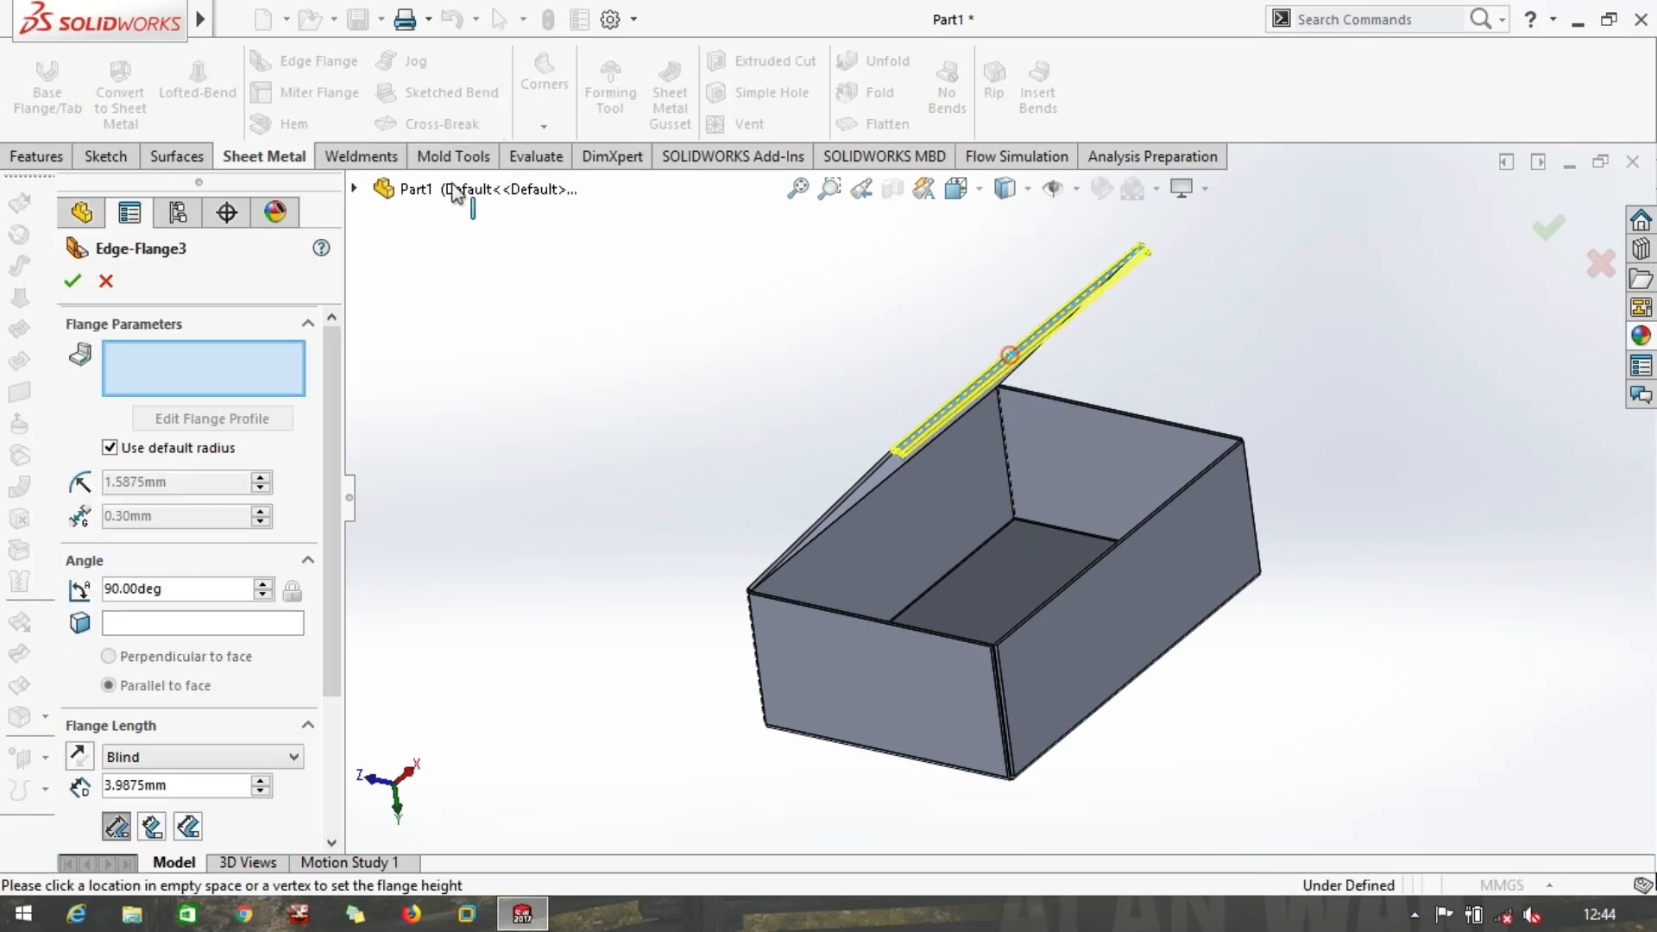
pyautogui.click(1086, 425)
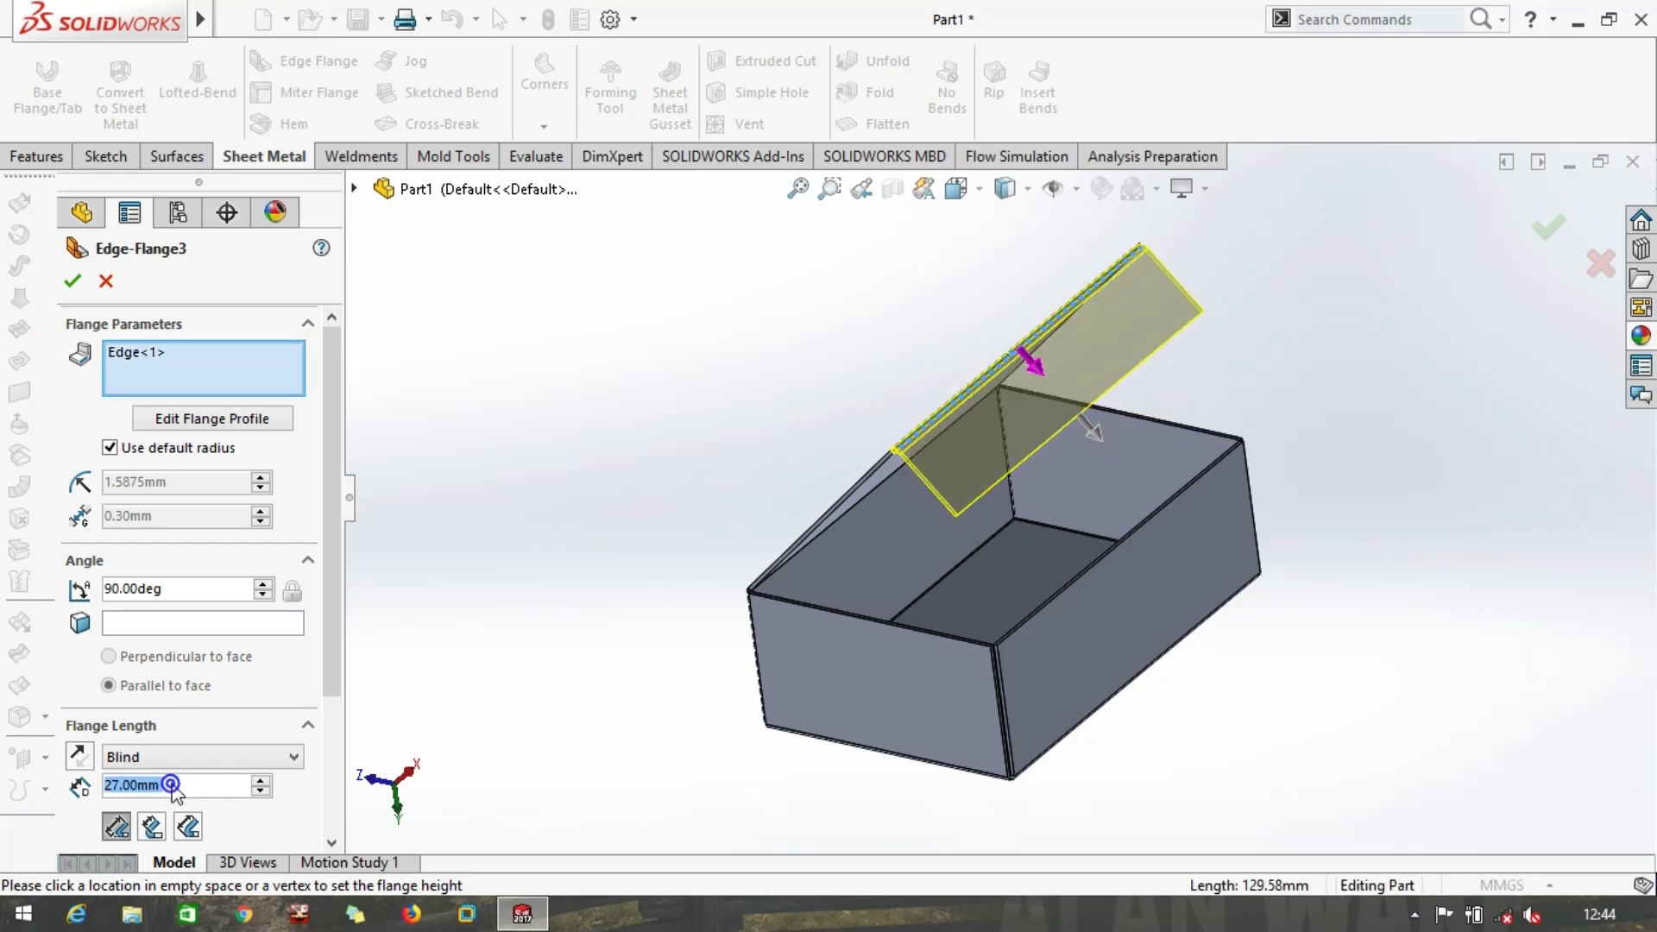
pyautogui.write('20')
pyautogui.press('Return')
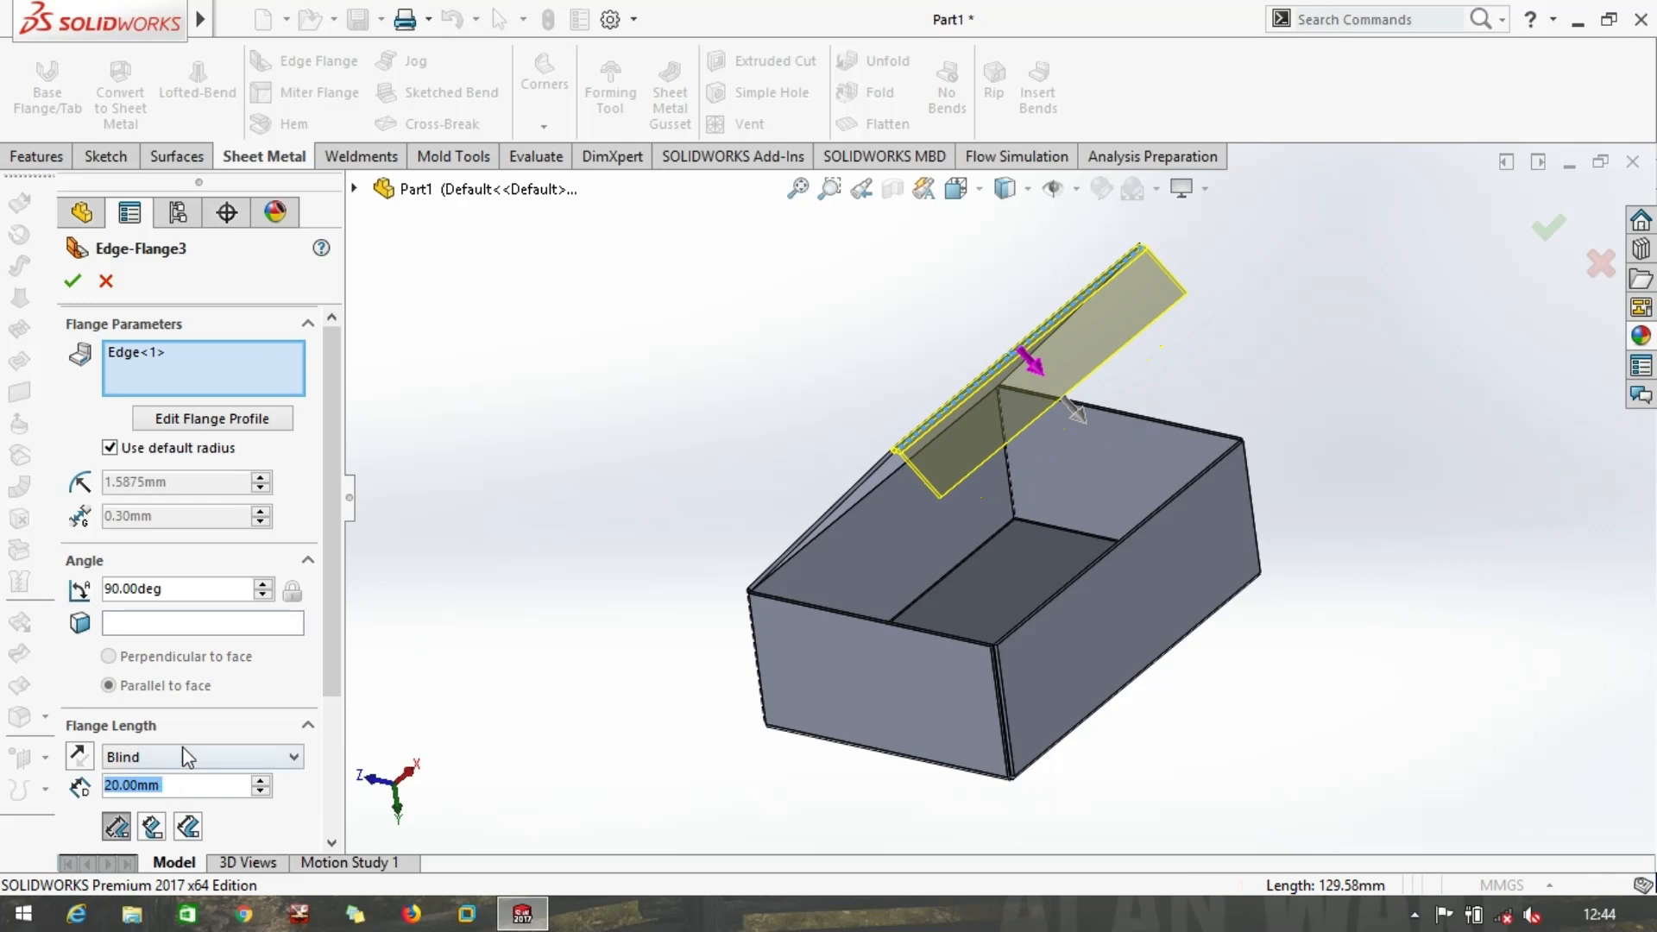
# Try a flange angle of 100 degrees for the lid's lip and return it to 90 degrees
pyautogui.doubleClick(185, 590)
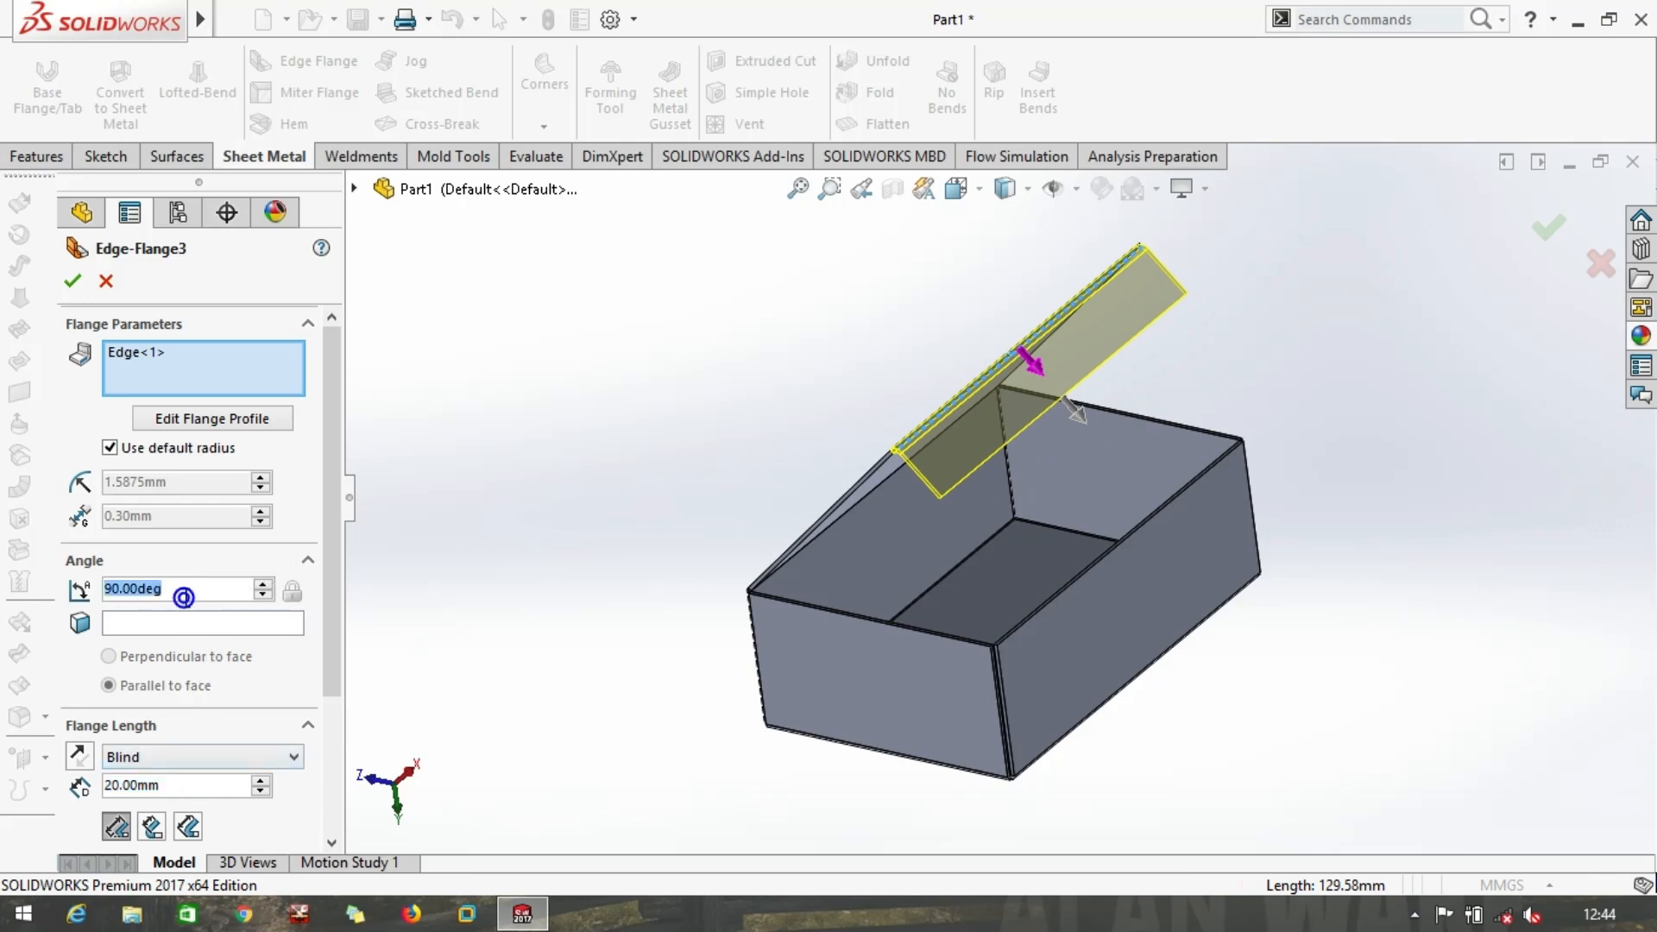
pyautogui.write('100')
pyautogui.press('Return')
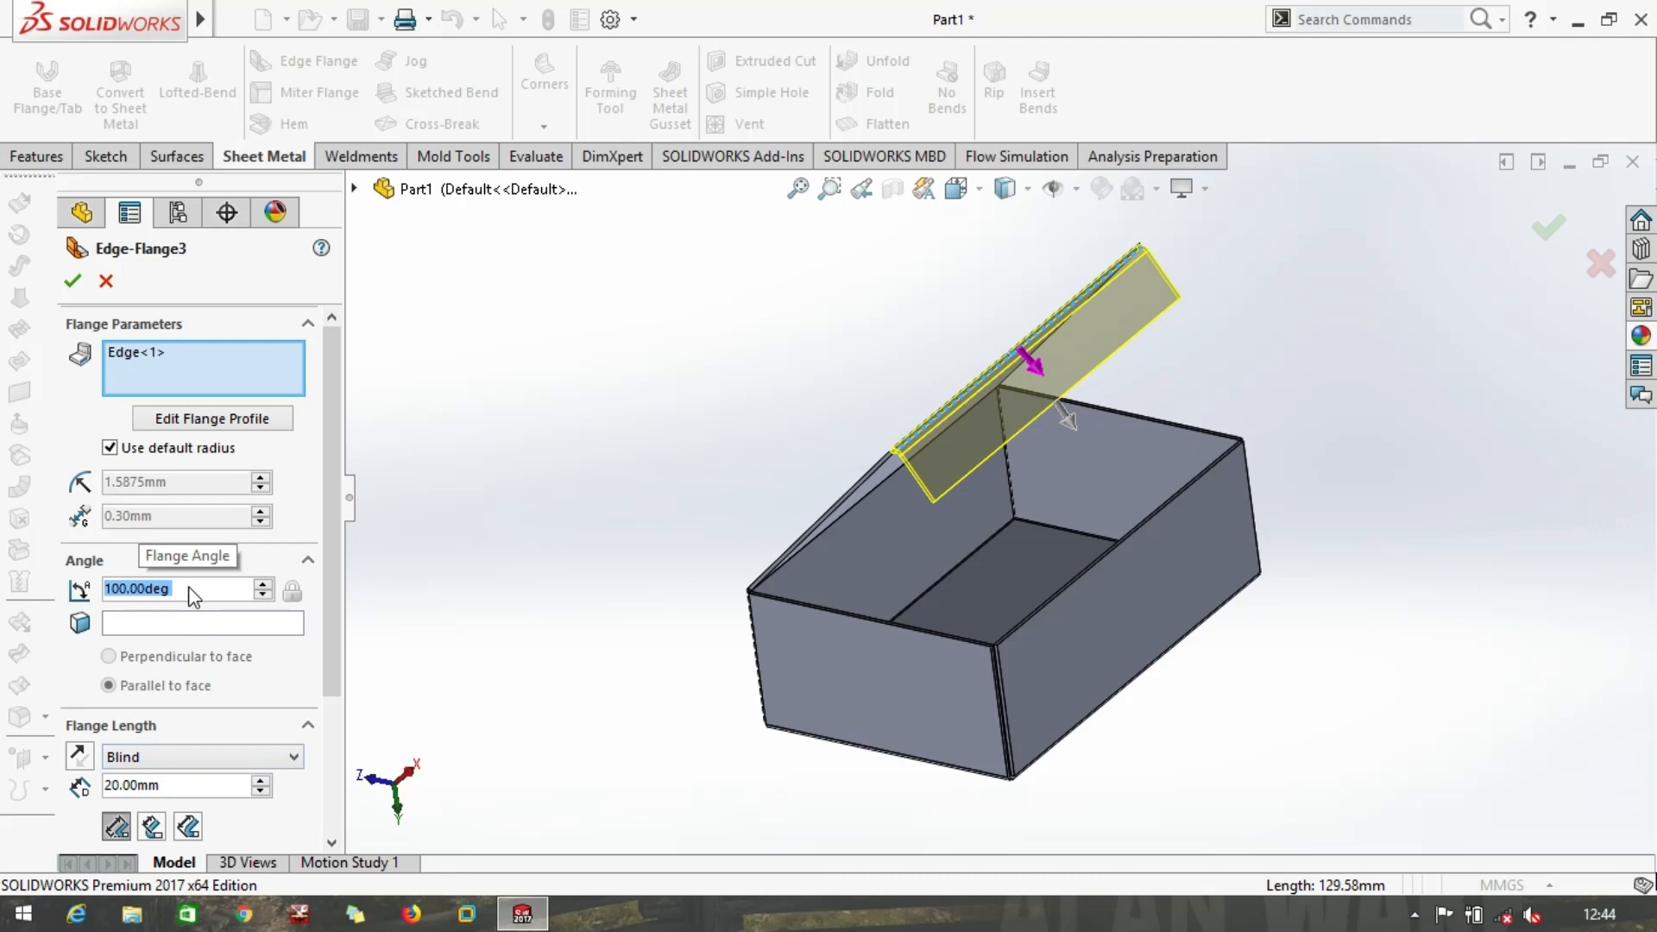
pyautogui.write('90')
pyautogui.press('Return')
# Override the lip flange's default bend radius with 0.30 mm and complete the edge flange
pyautogui.click(110, 449)
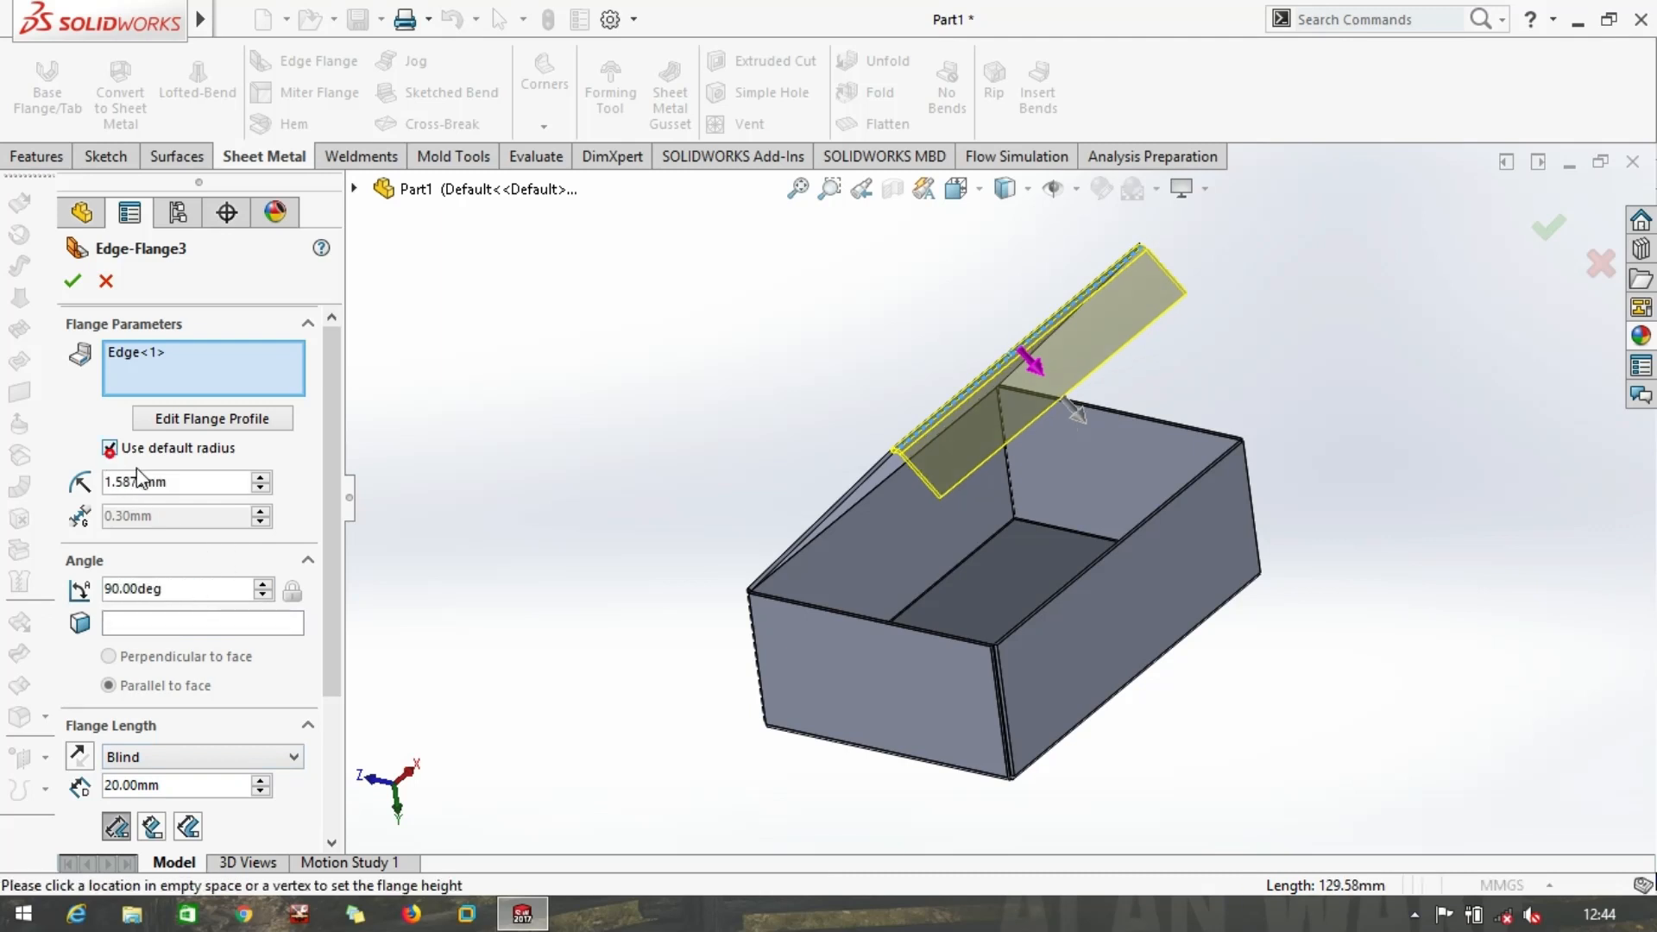
pyautogui.doubleClick(170, 483)
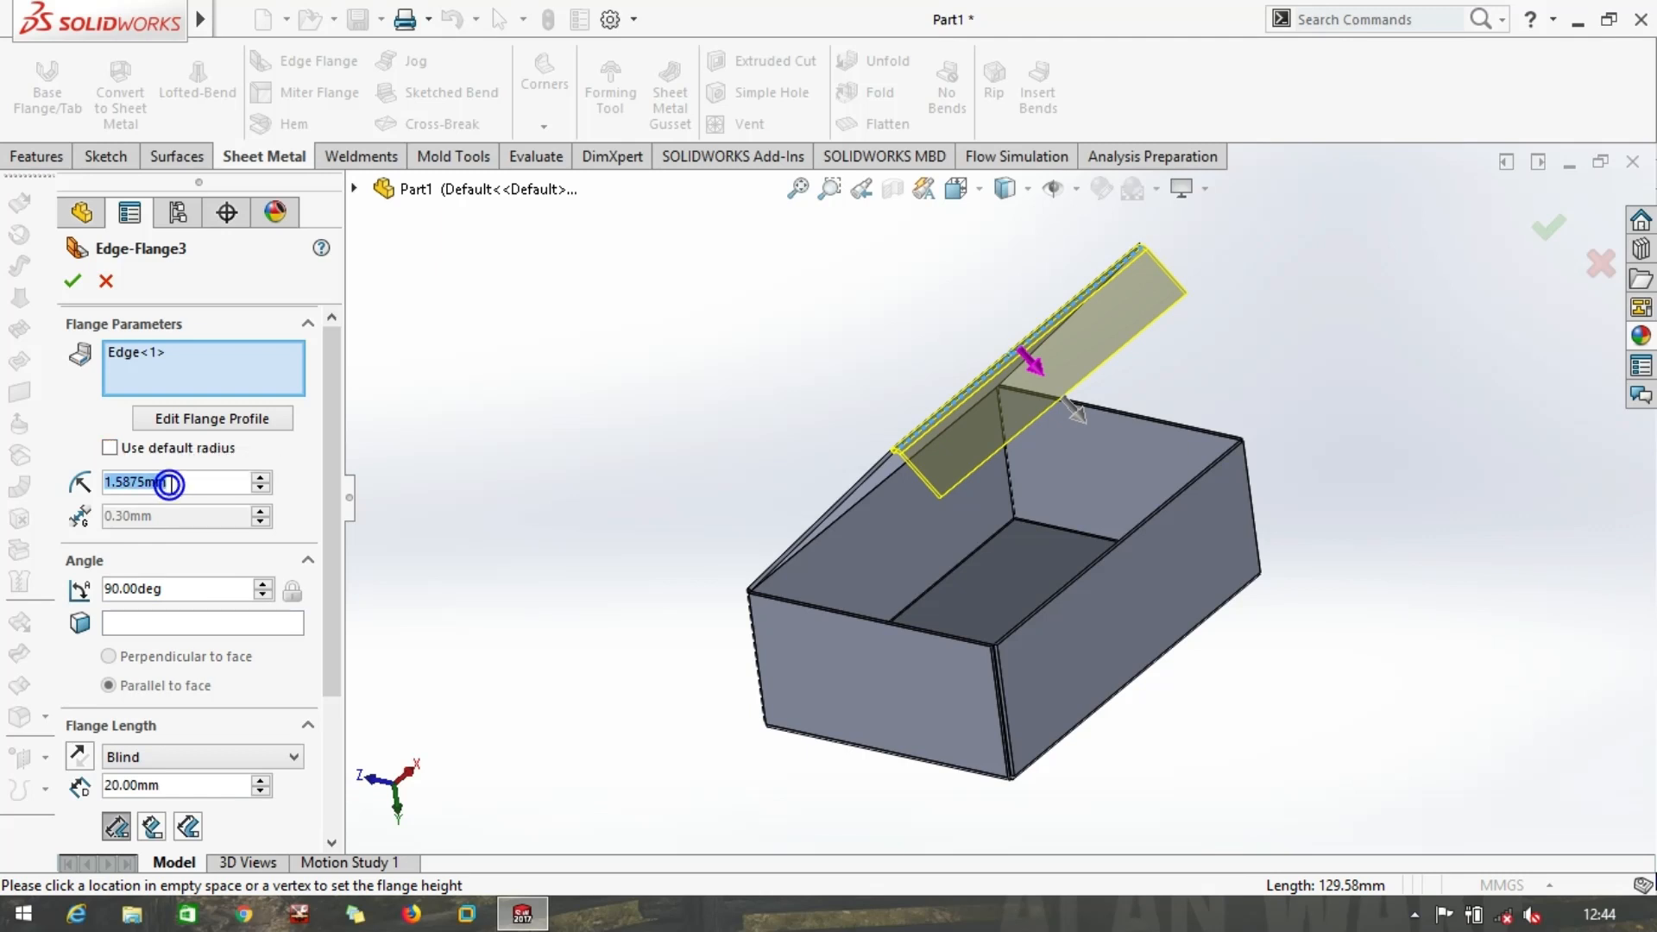
pyautogui.write('.3')
pyautogui.press('Return')
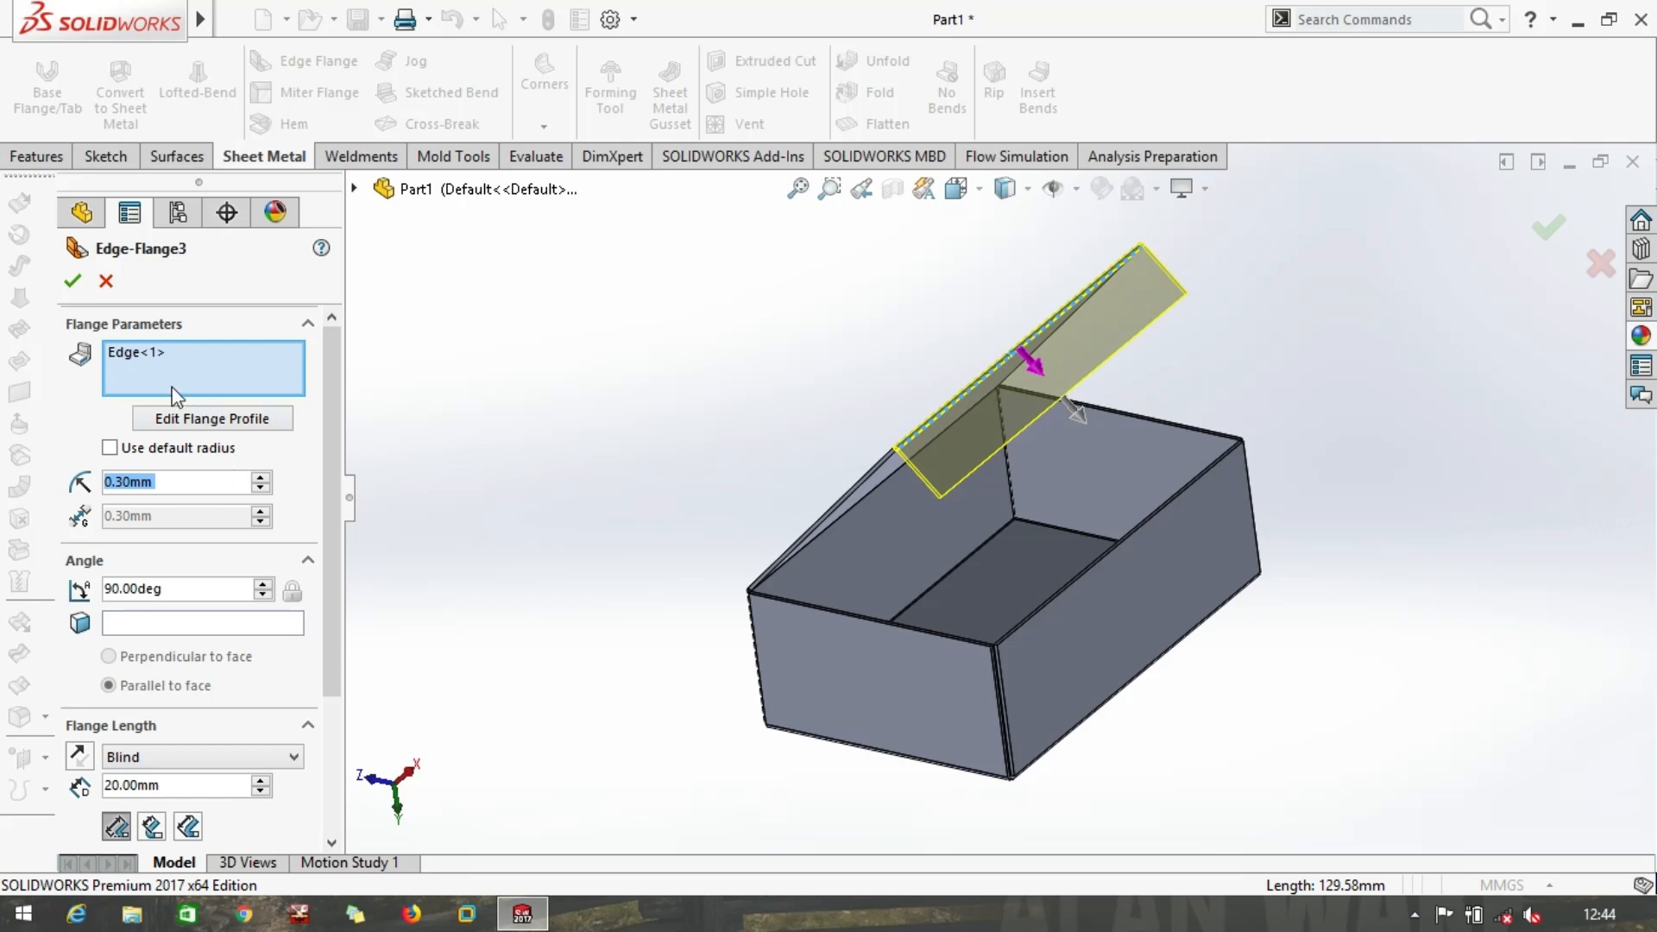
pyautogui.moveTo(334, 602); pyautogui.dragTo(345, 767)
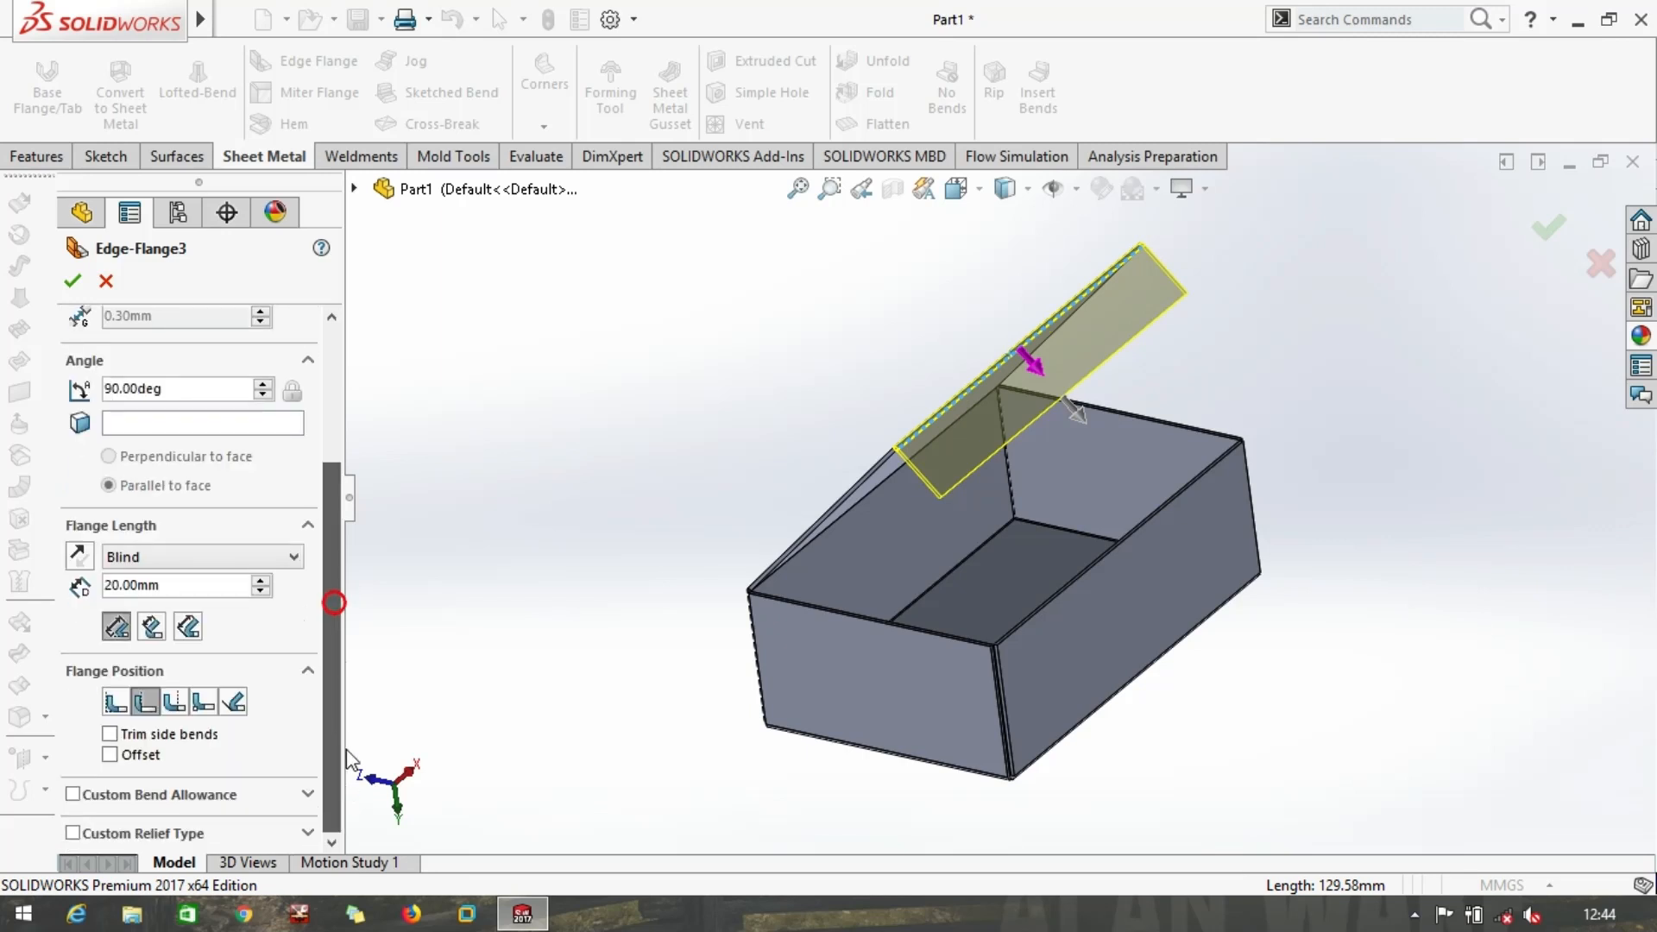
pyautogui.click(68, 286)
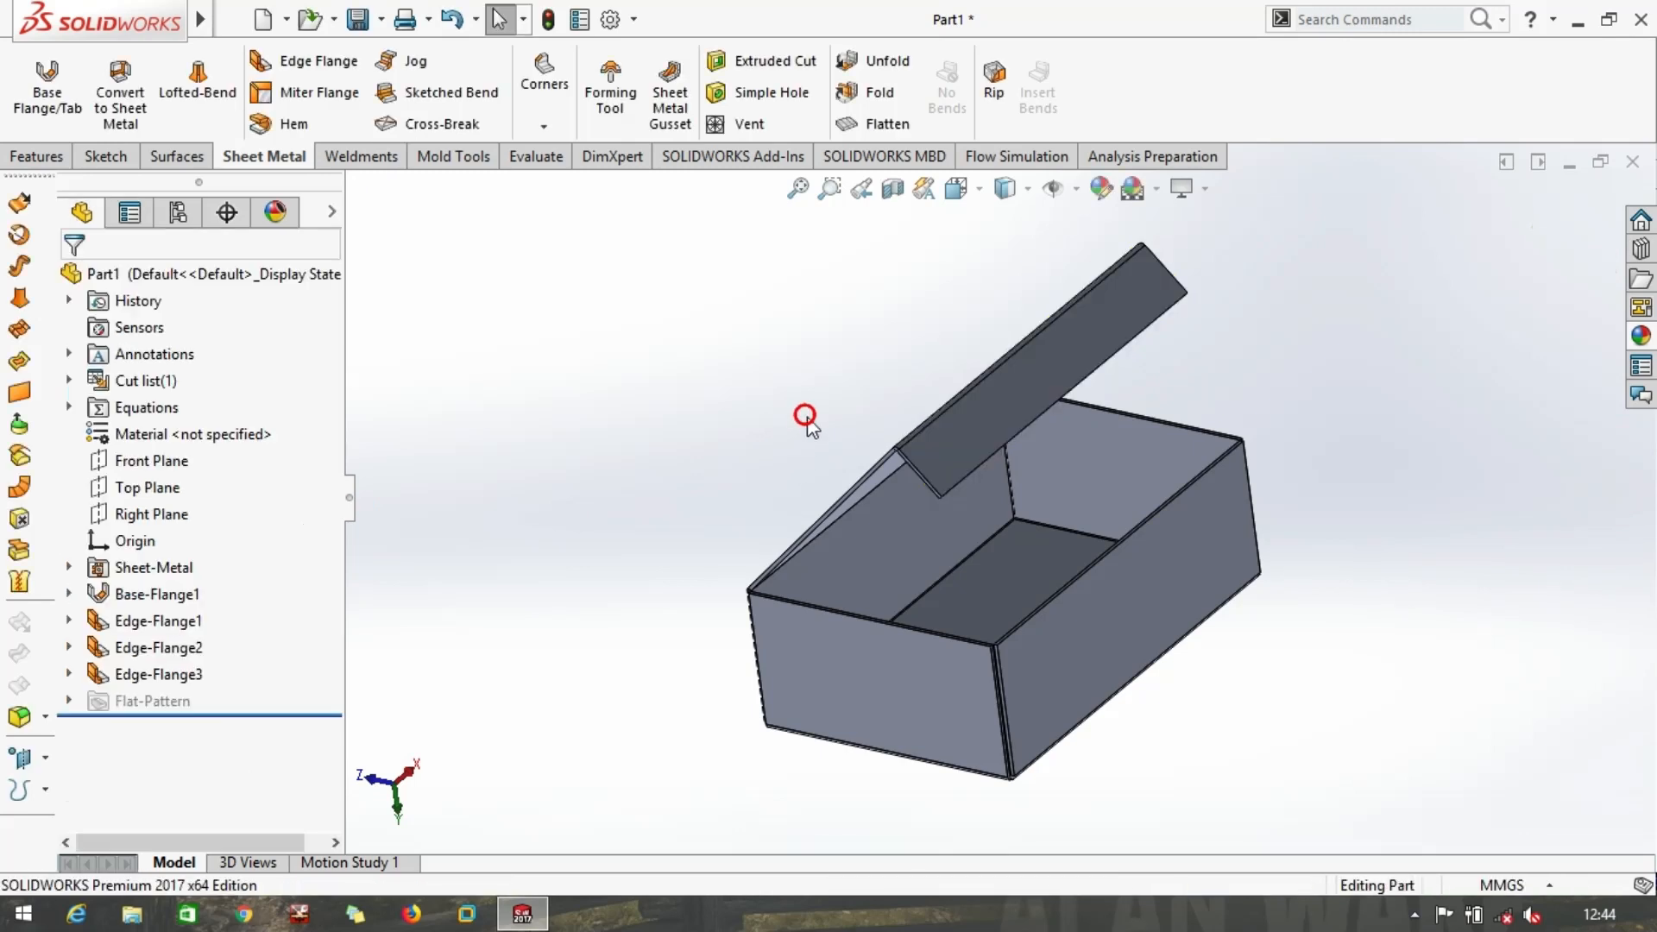
# Start a sketch on the lip's outer face and draw a right triangle about 18.5 mm high at one end, right-angled at the free-edge corner
pyautogui.moveTo(806, 417); pyautogui.dragTo(736, 366, button='middle')
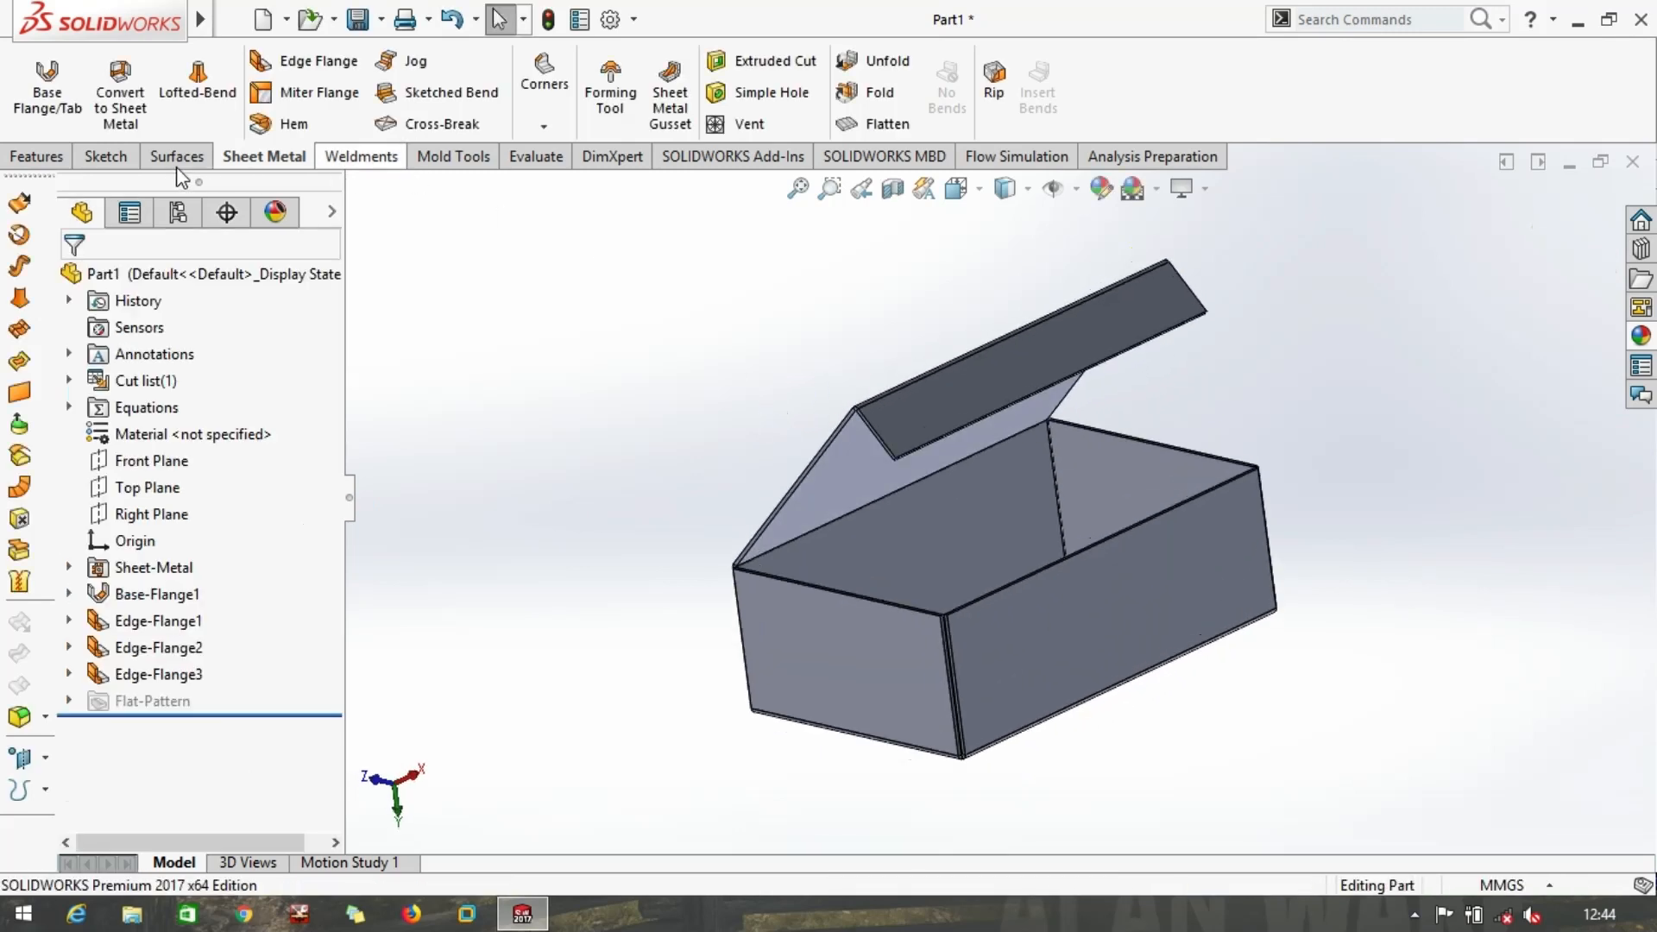
pyautogui.click(109, 158)
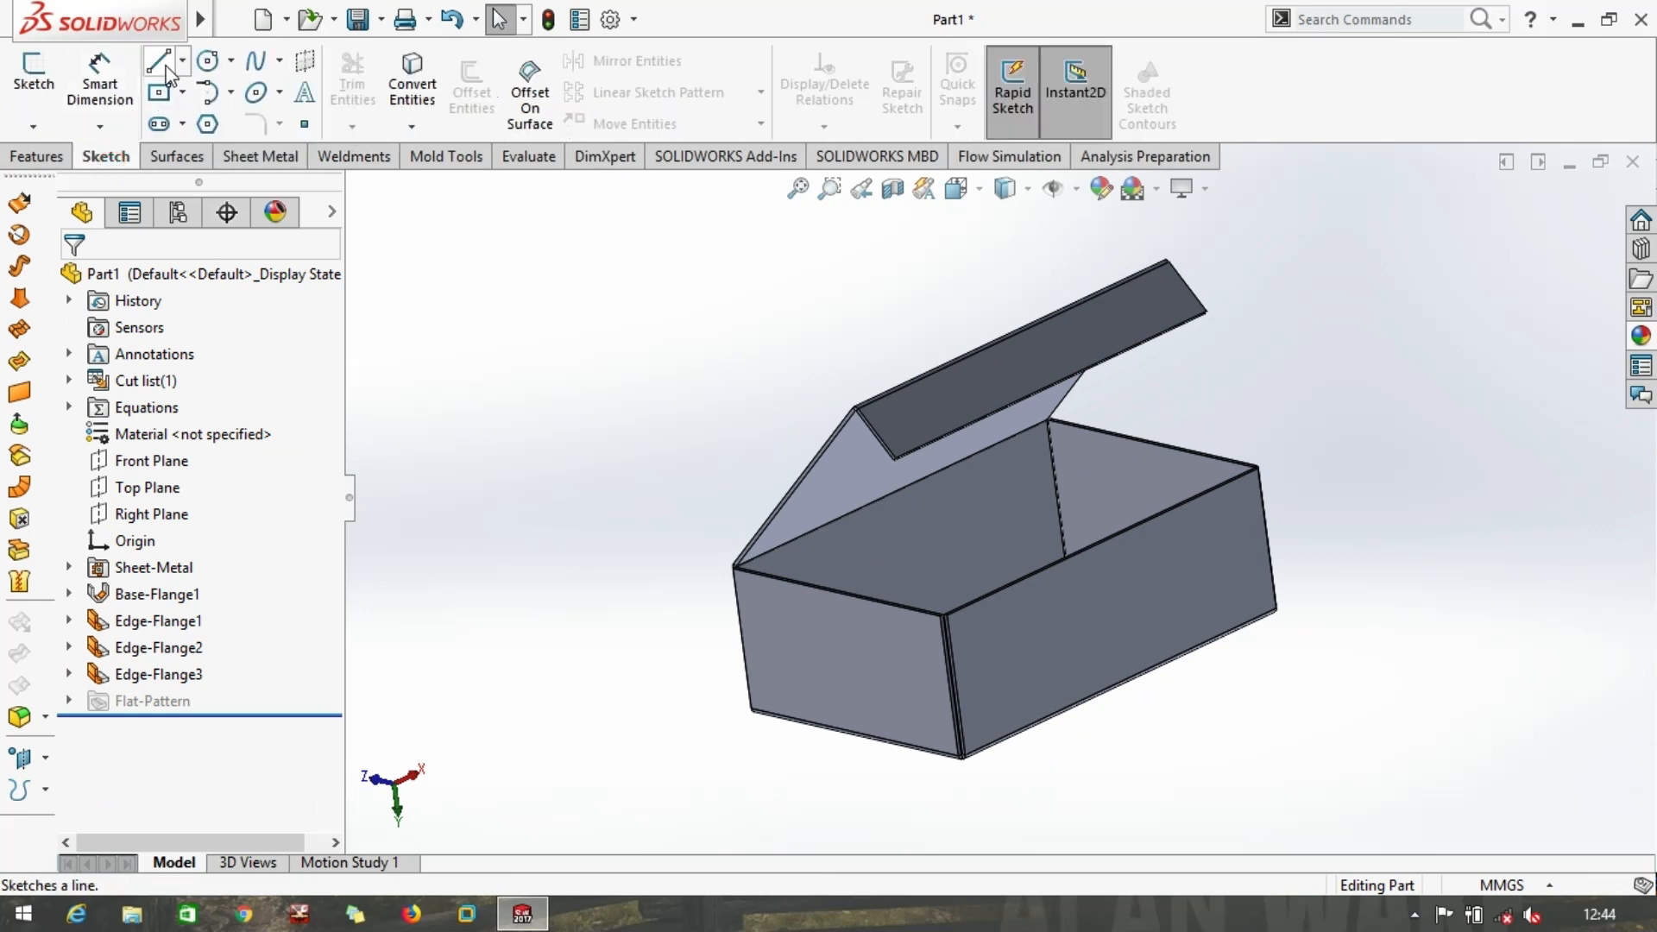
pyautogui.click(33, 74)
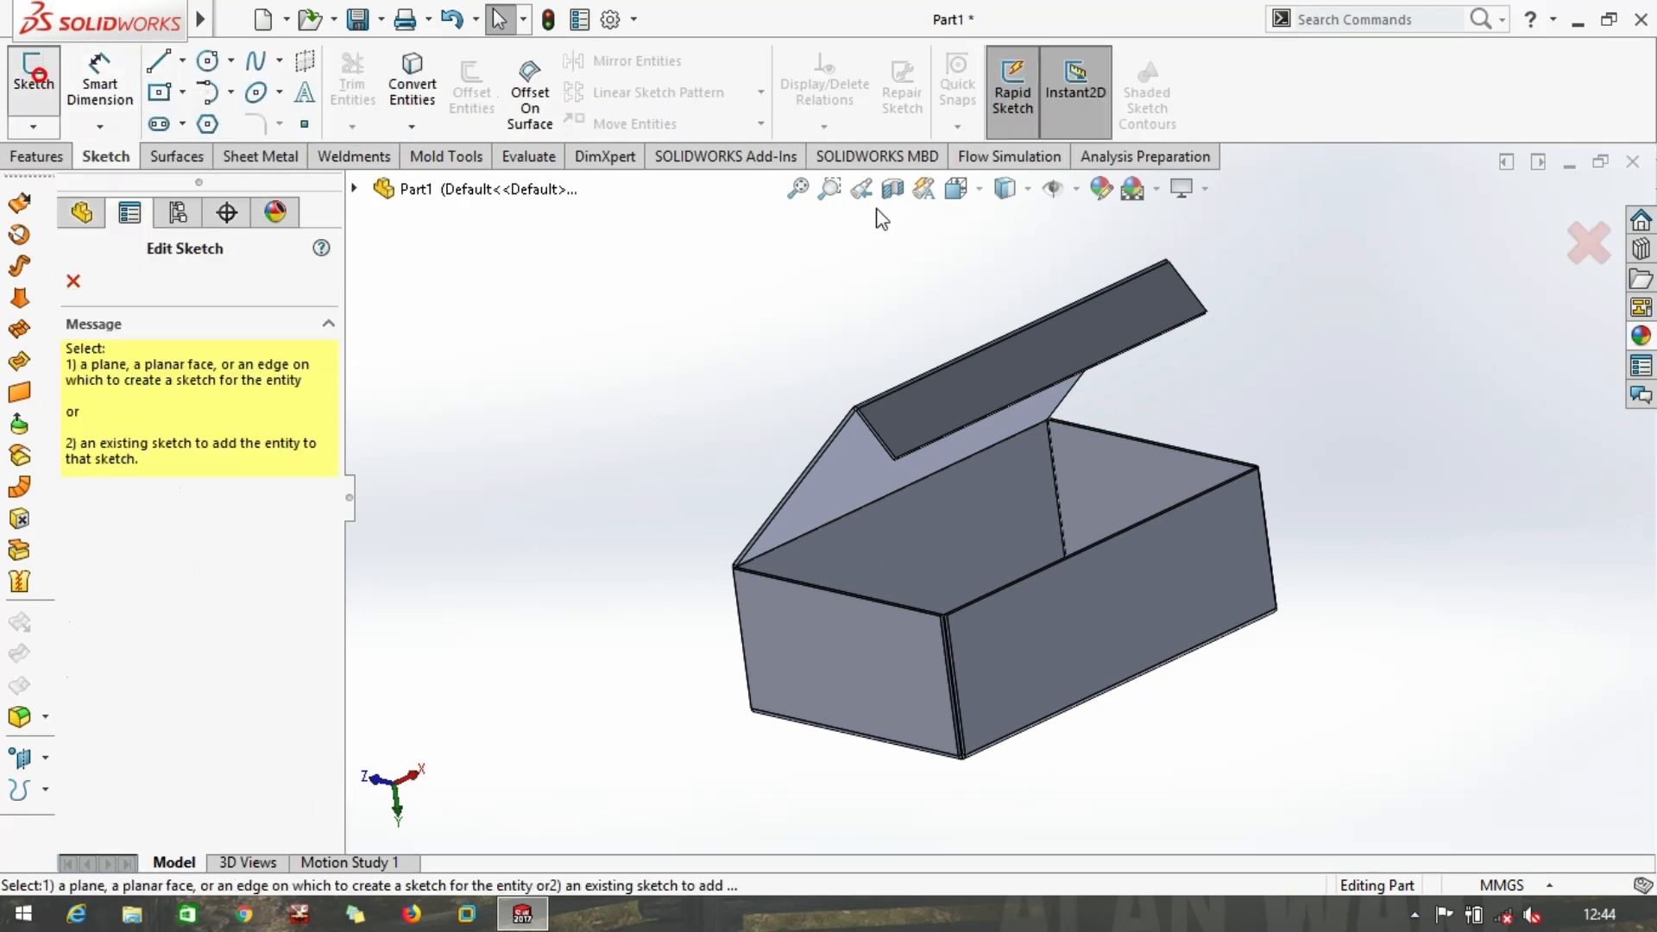
pyautogui.click(1058, 349)
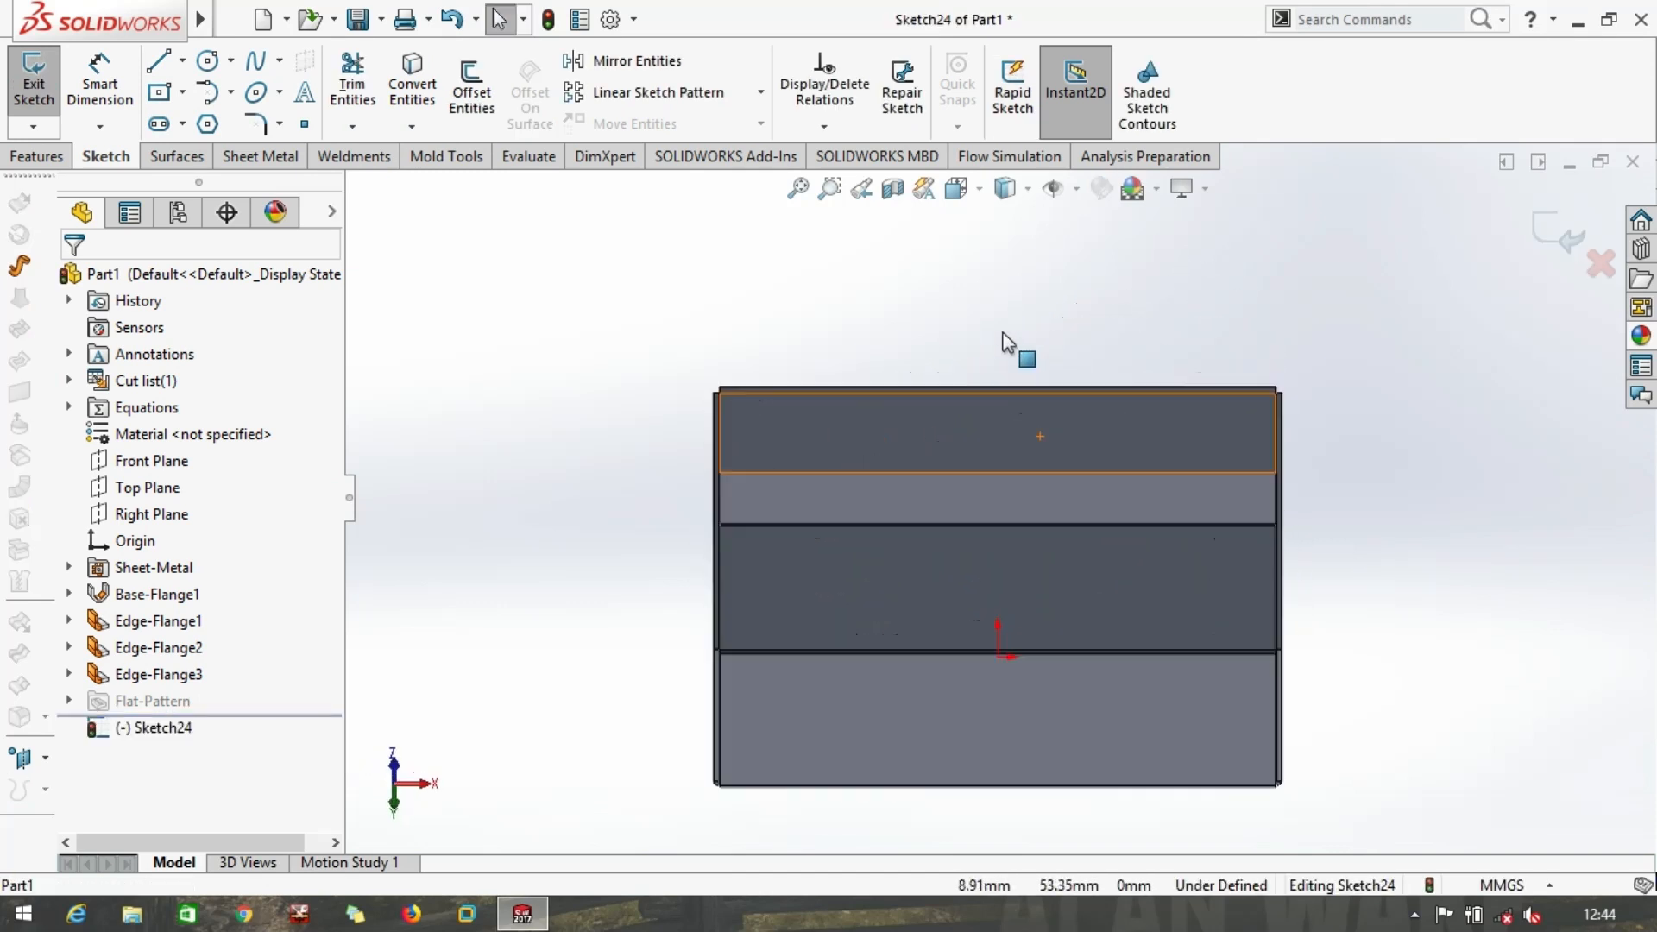
pyautogui.click(161, 62)
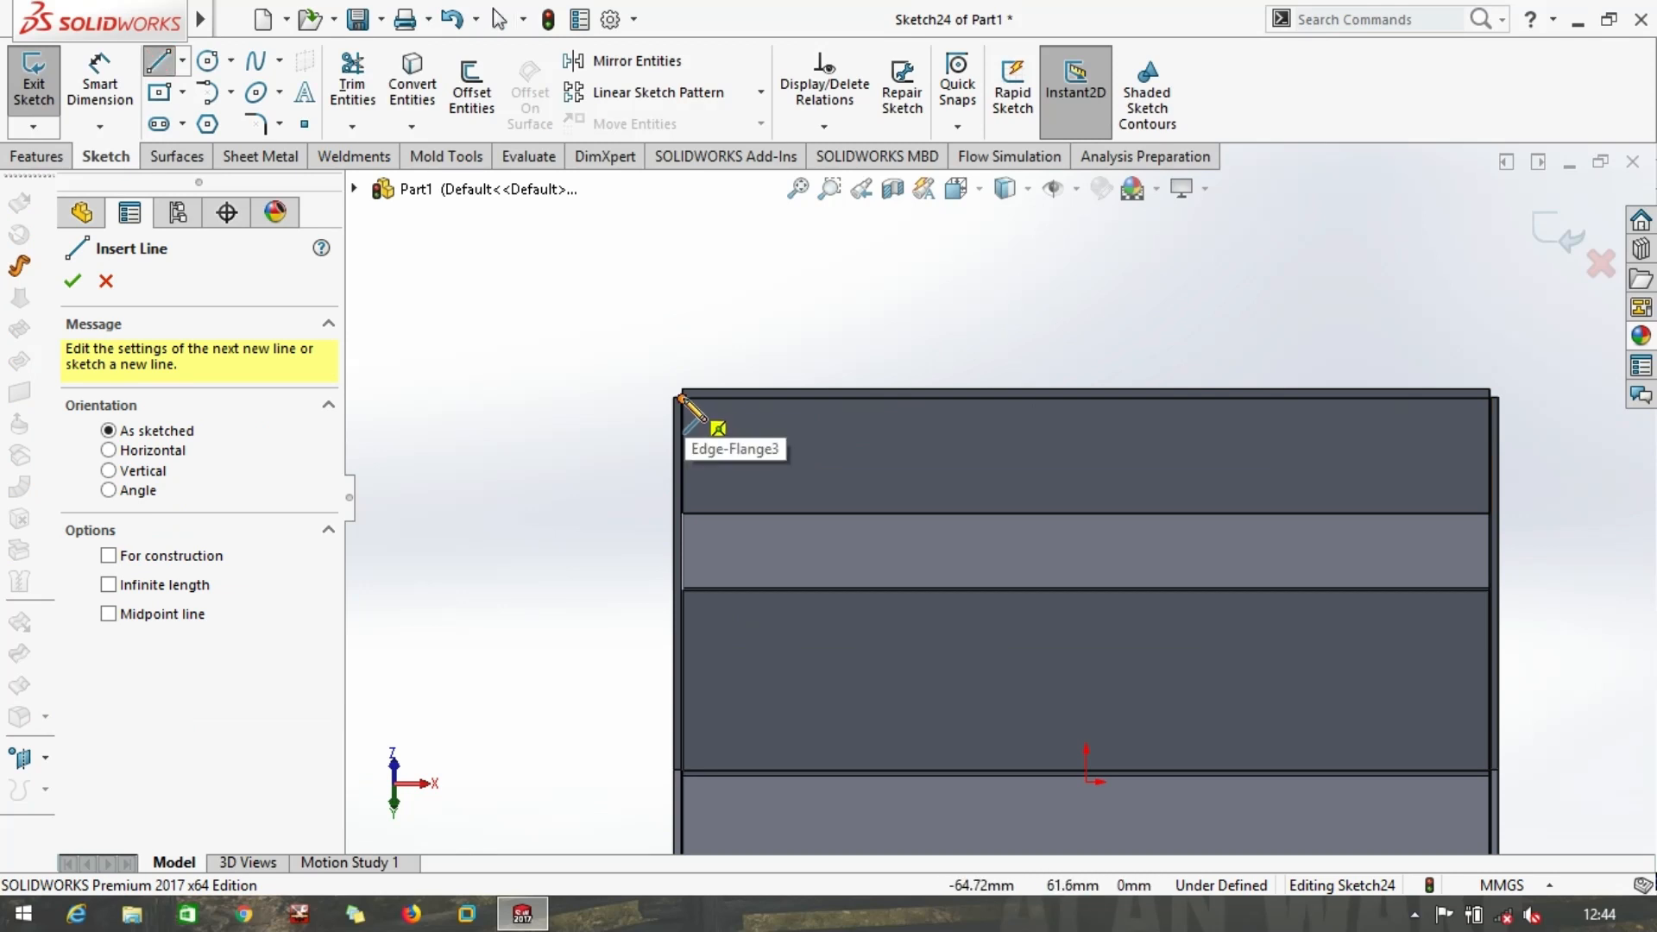
pyautogui.click(682, 399)
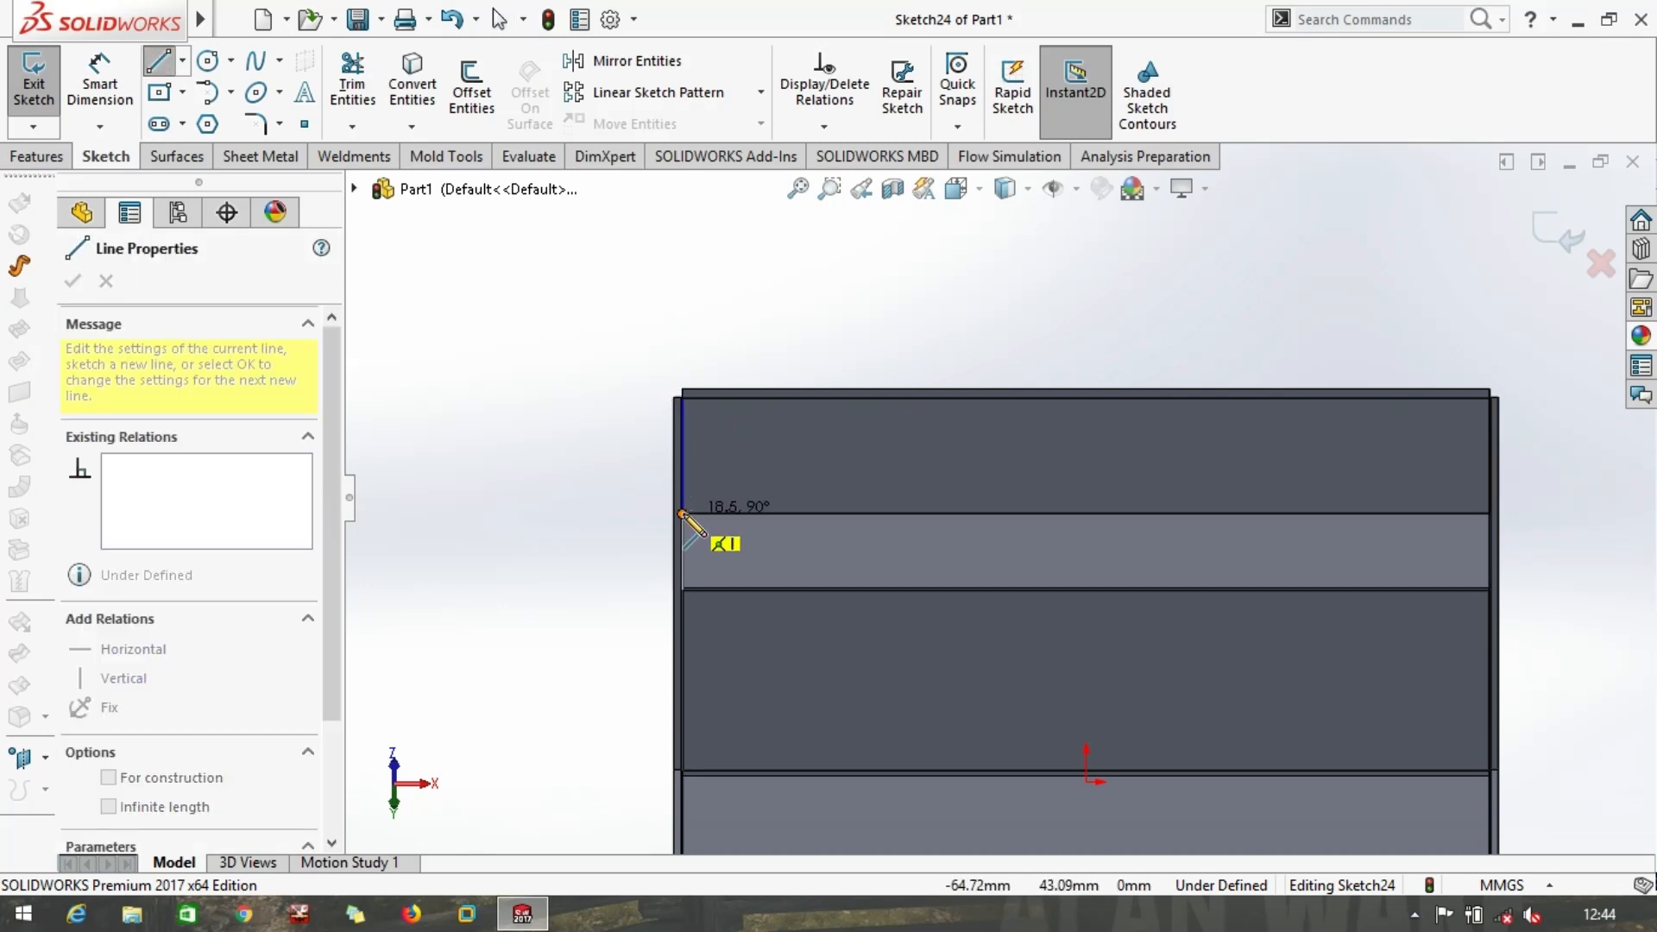
pyautogui.click(682, 513)
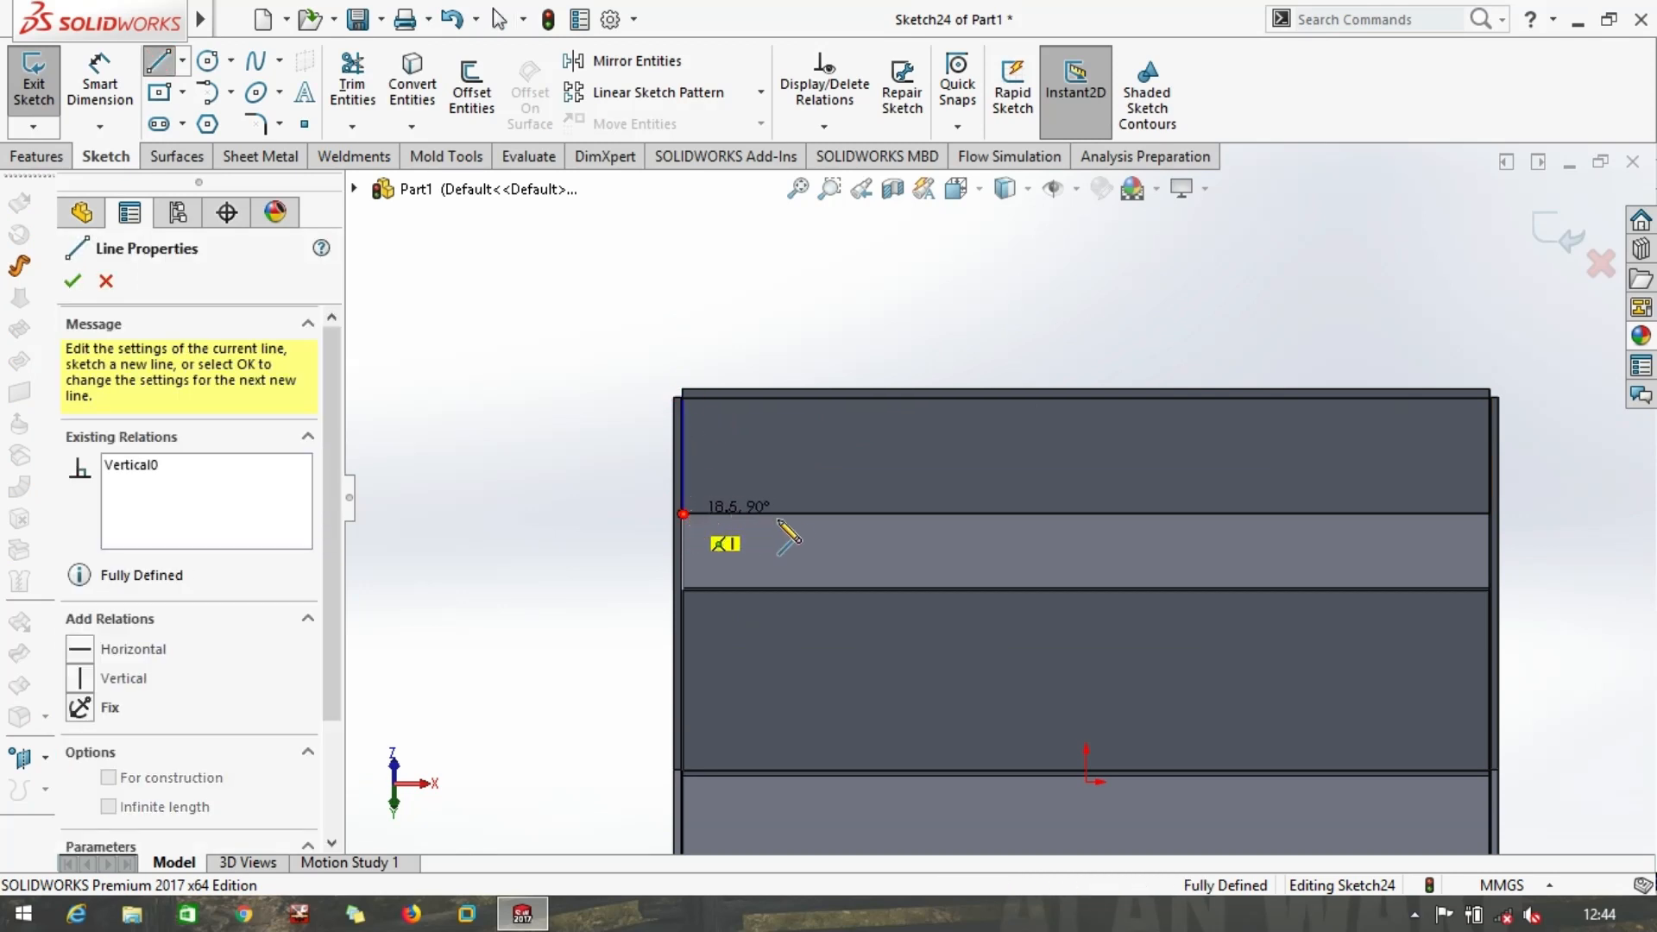
pyautogui.click(684, 401)
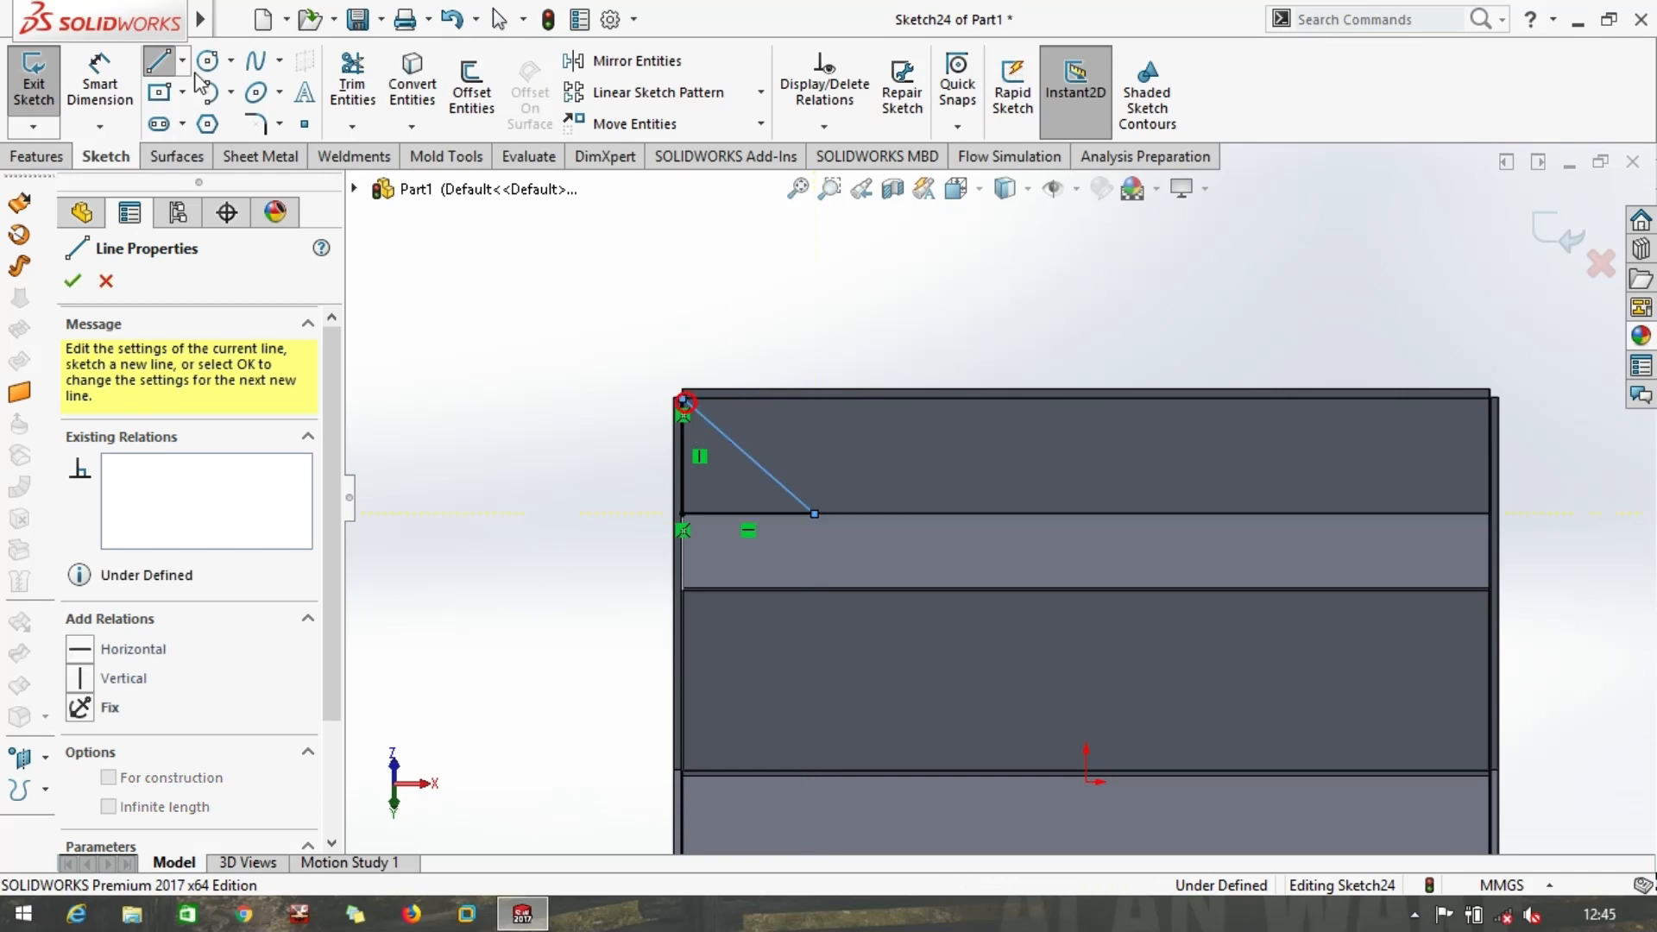
# Sketch a mirrored right triangle at the lip's opposite end, about 18.5 mm high and 22 mm wide along the free edge
pyautogui.click(157, 60)
pyautogui.click(157, 60)
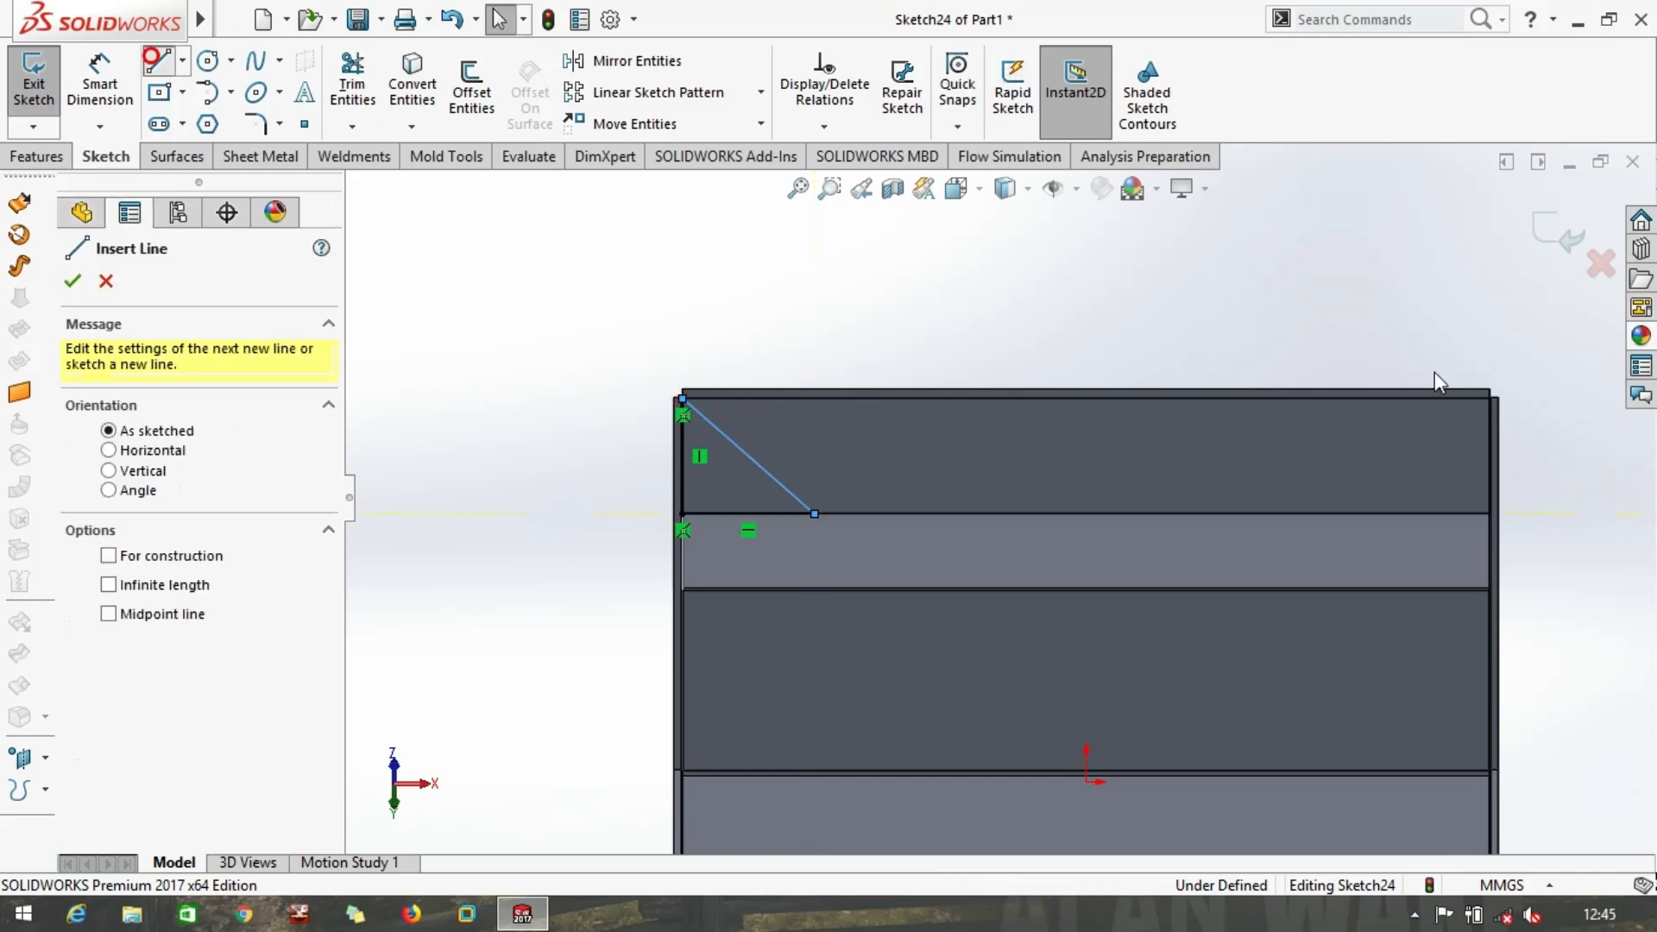
pyautogui.click(1489, 399)
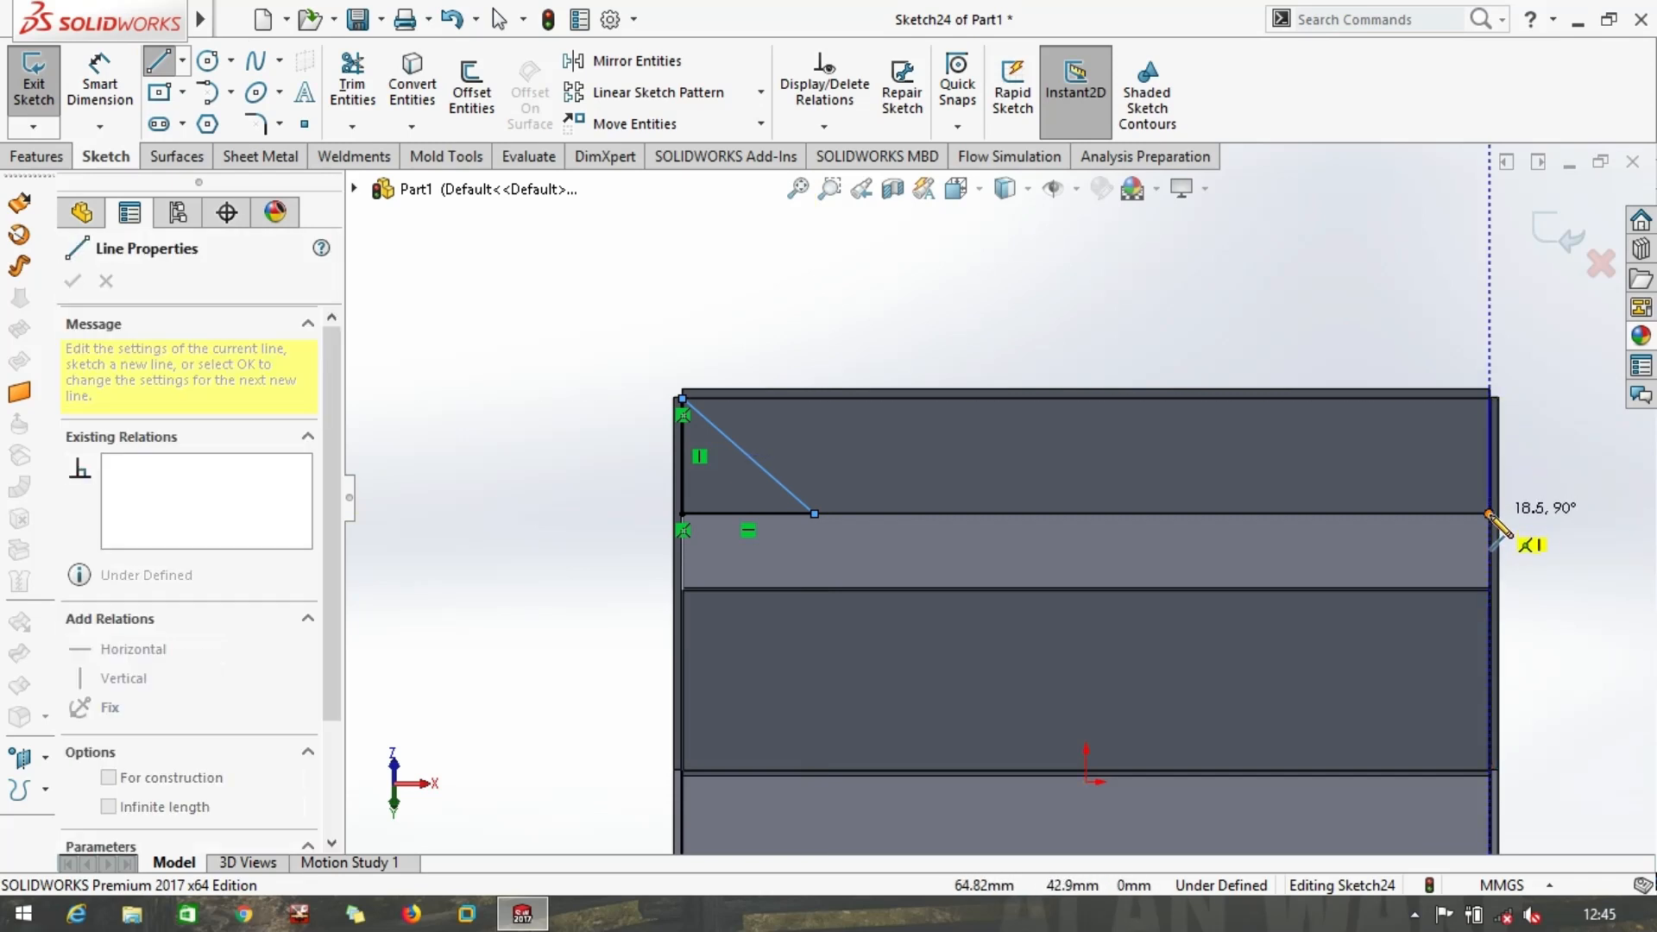
pyautogui.click(1489, 513)
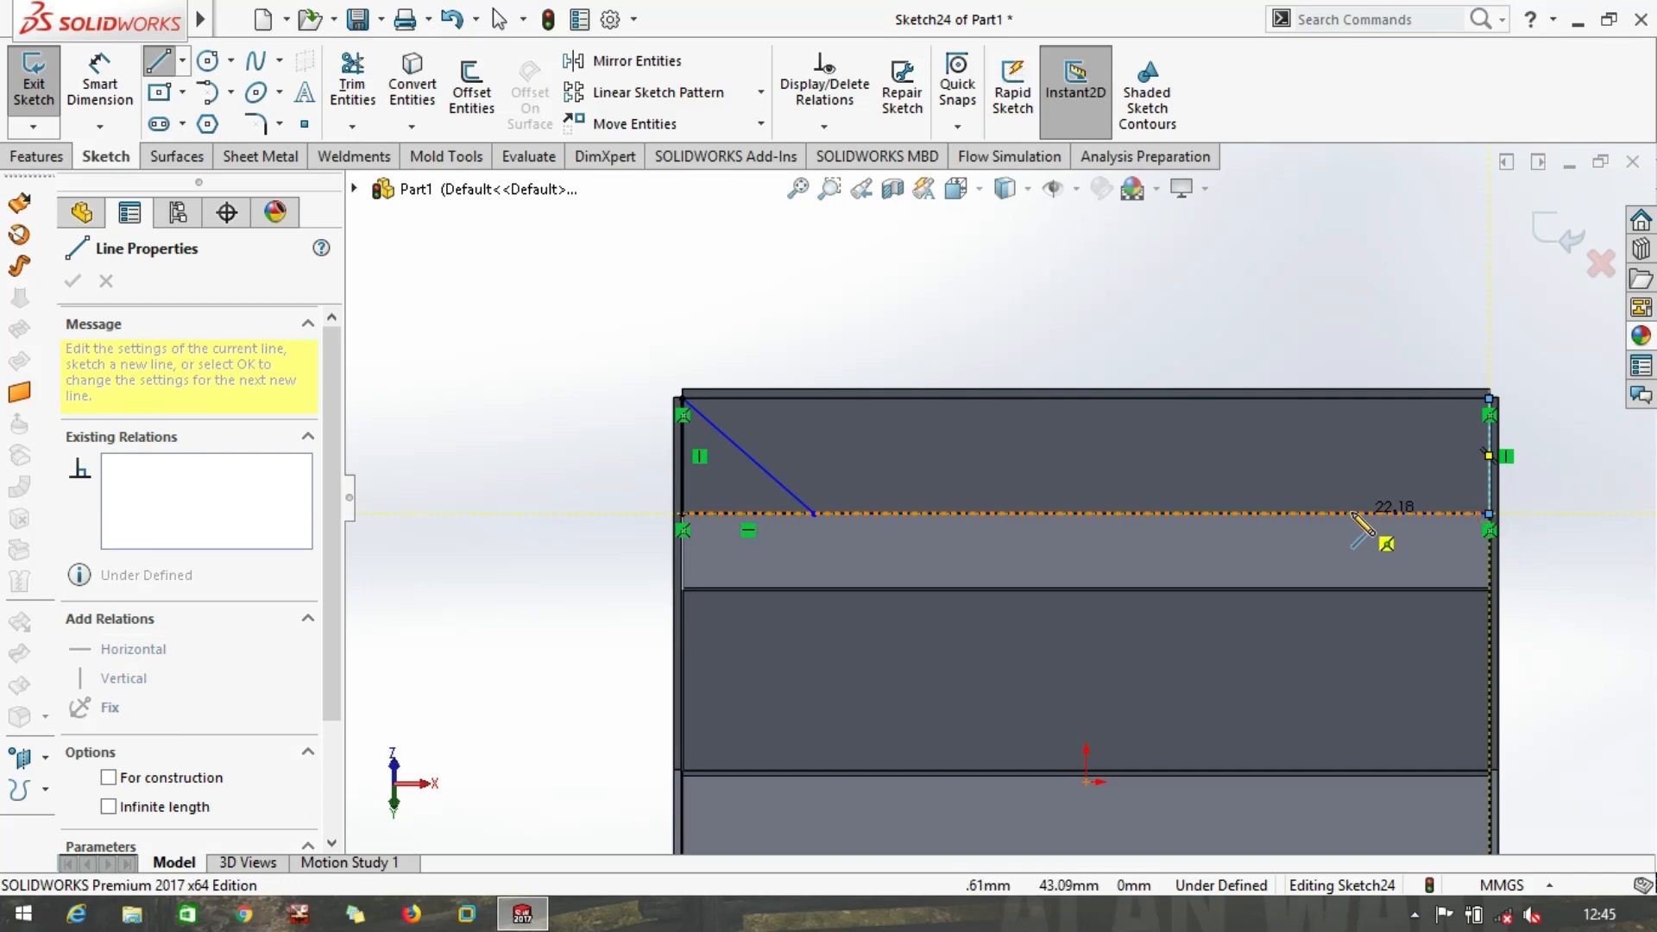
pyautogui.click(1489, 399)
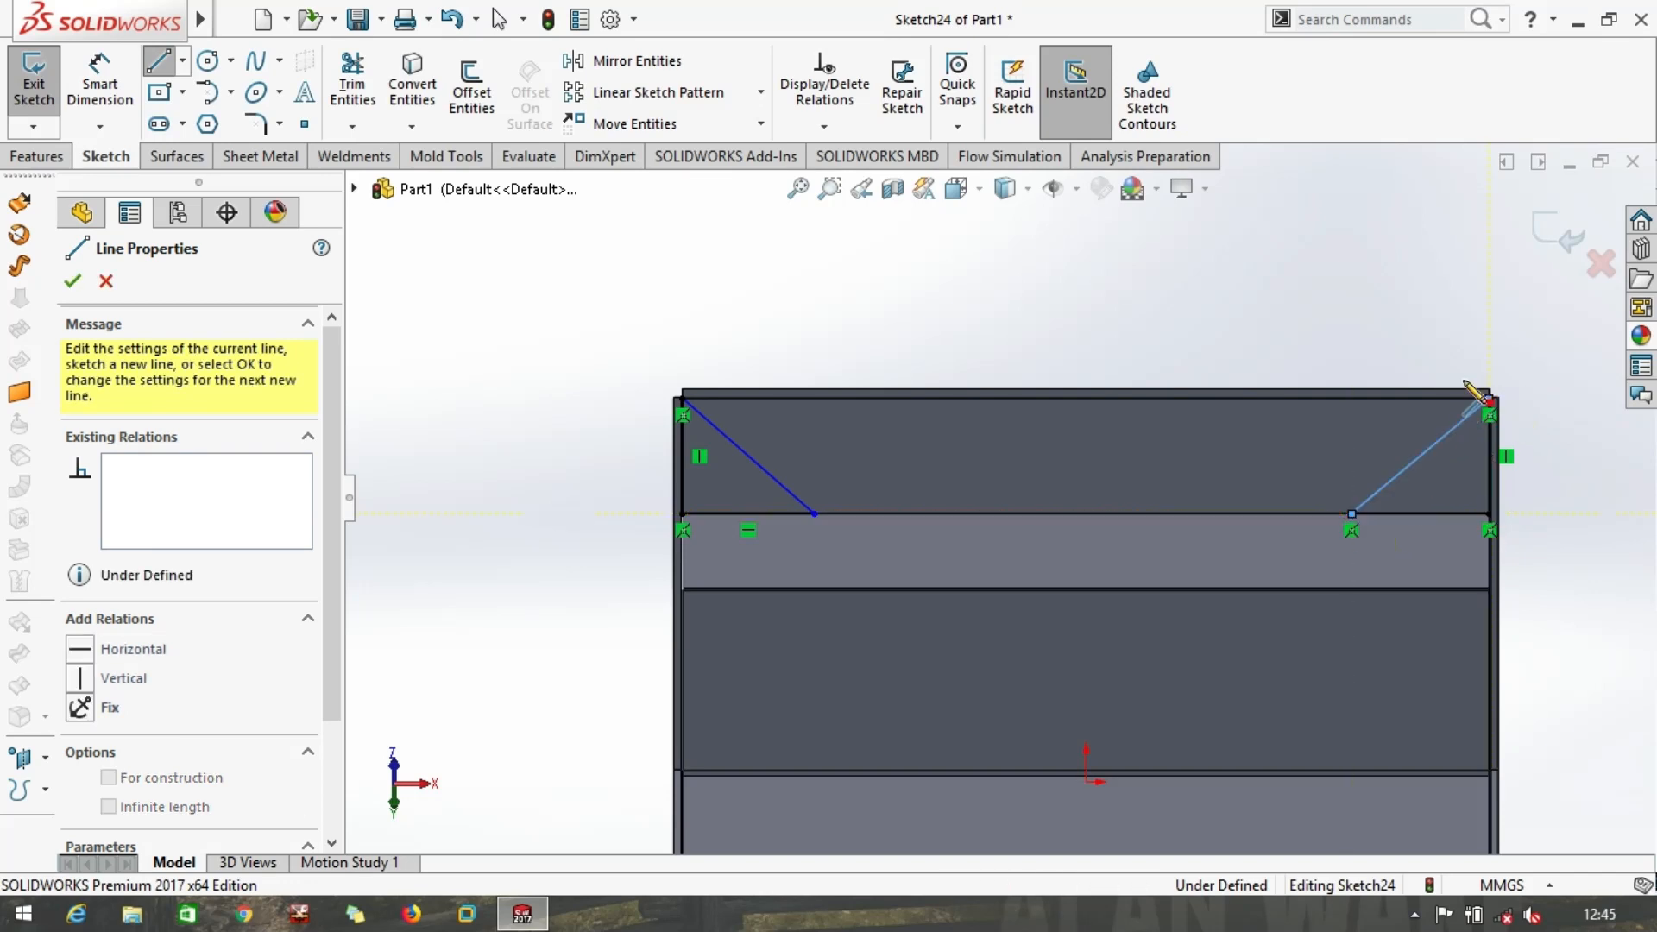
pyautogui.press('Escape')
pyautogui.press('Escape')
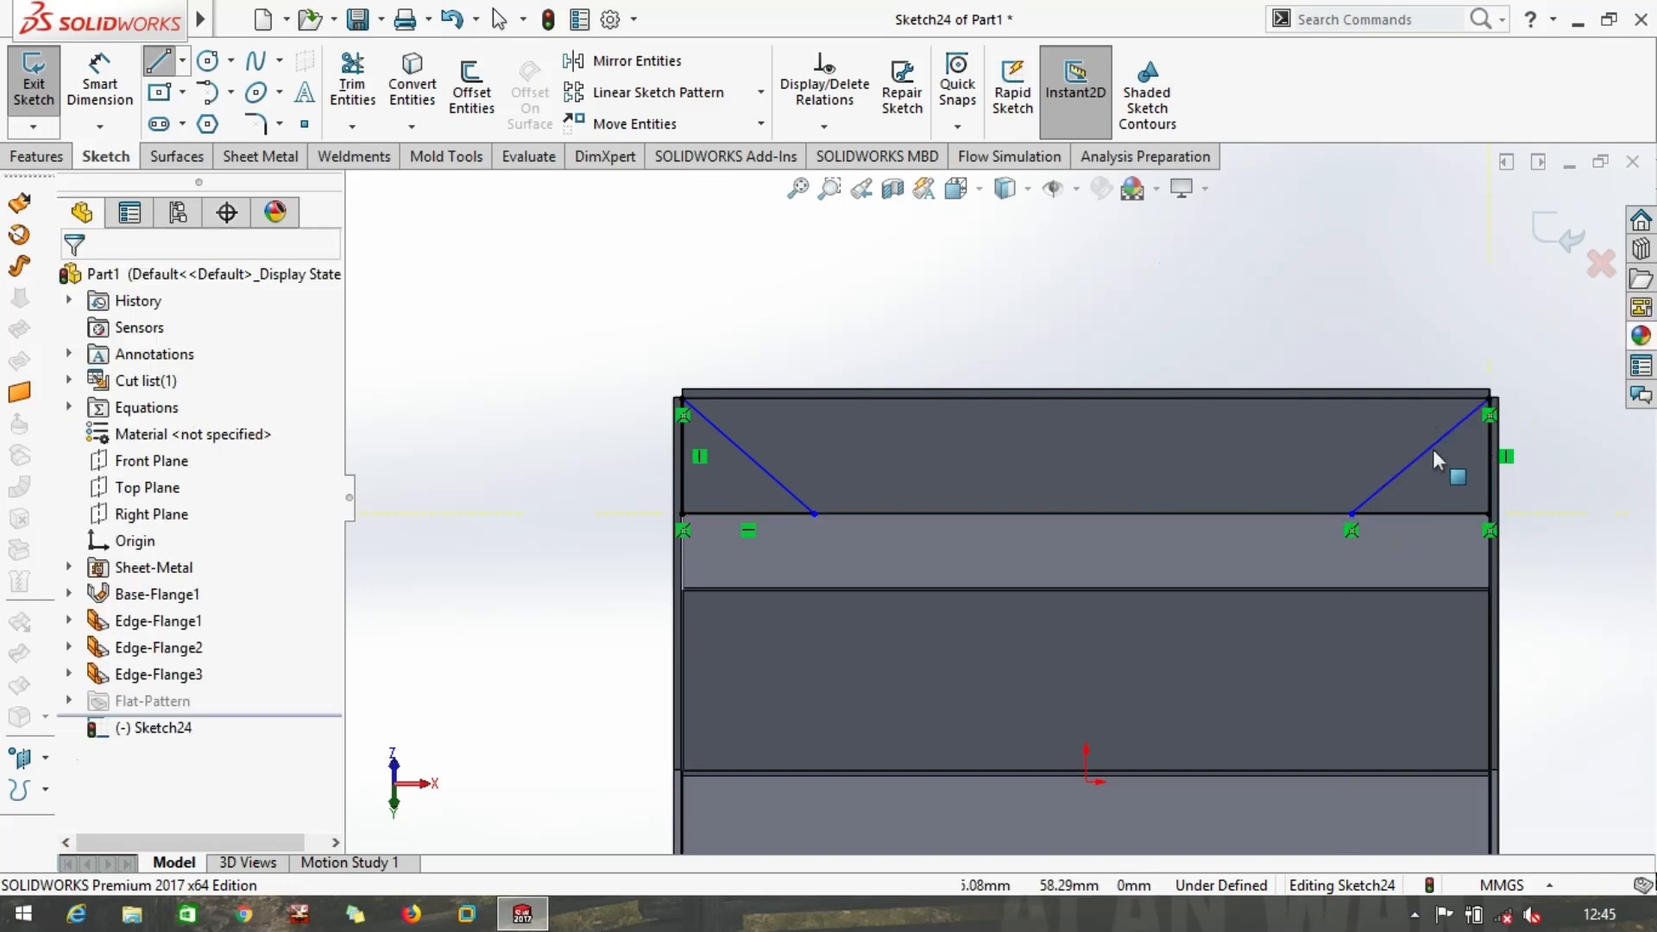
# Make the two triangles' sloping lines equal in length and exit the sketch
pyautogui.click(1430, 449)
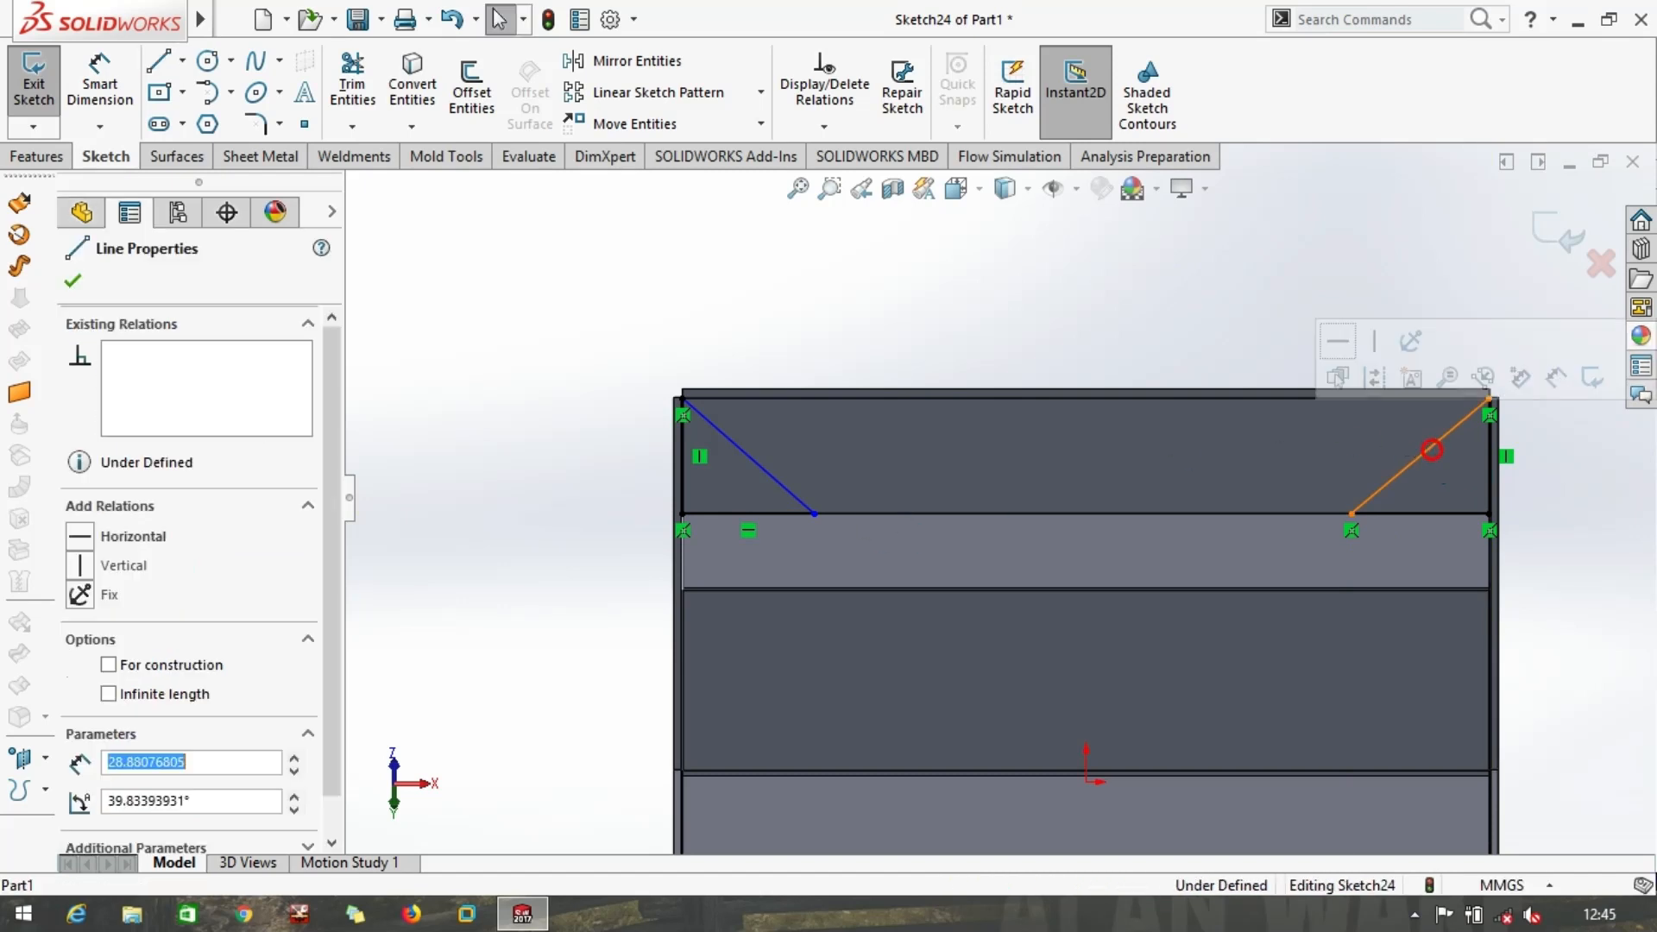
pyautogui.keyDown('ctrl'); pyautogui.click(764, 468); pyautogui.keyUp('ctrl')
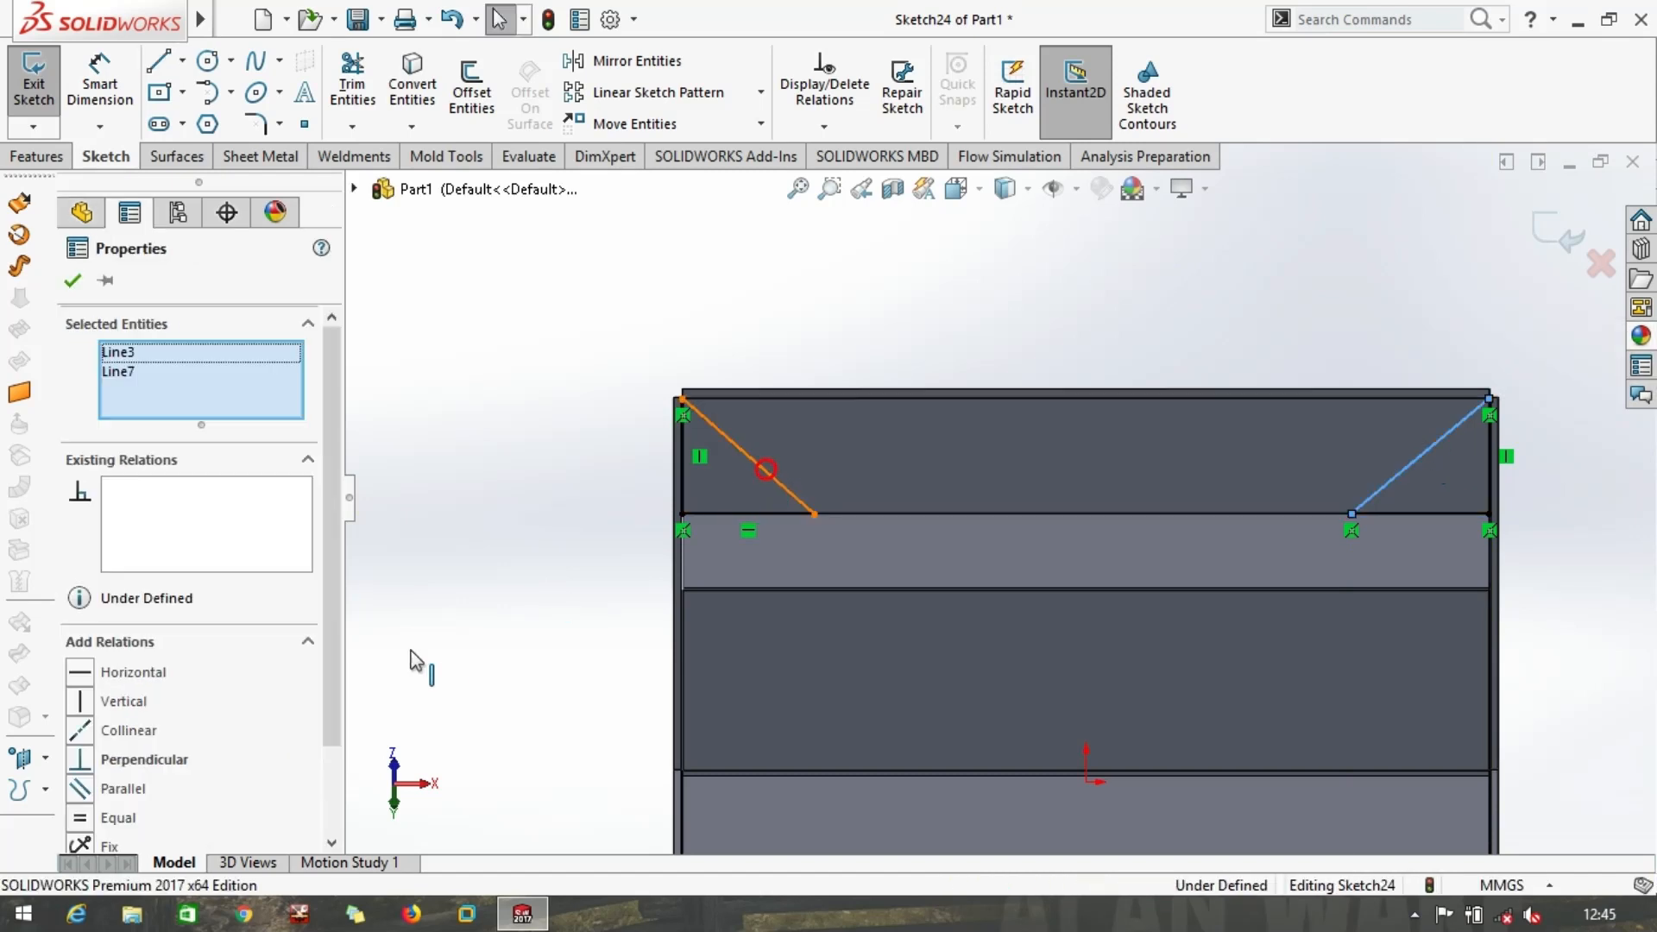
pyautogui.click(82, 818)
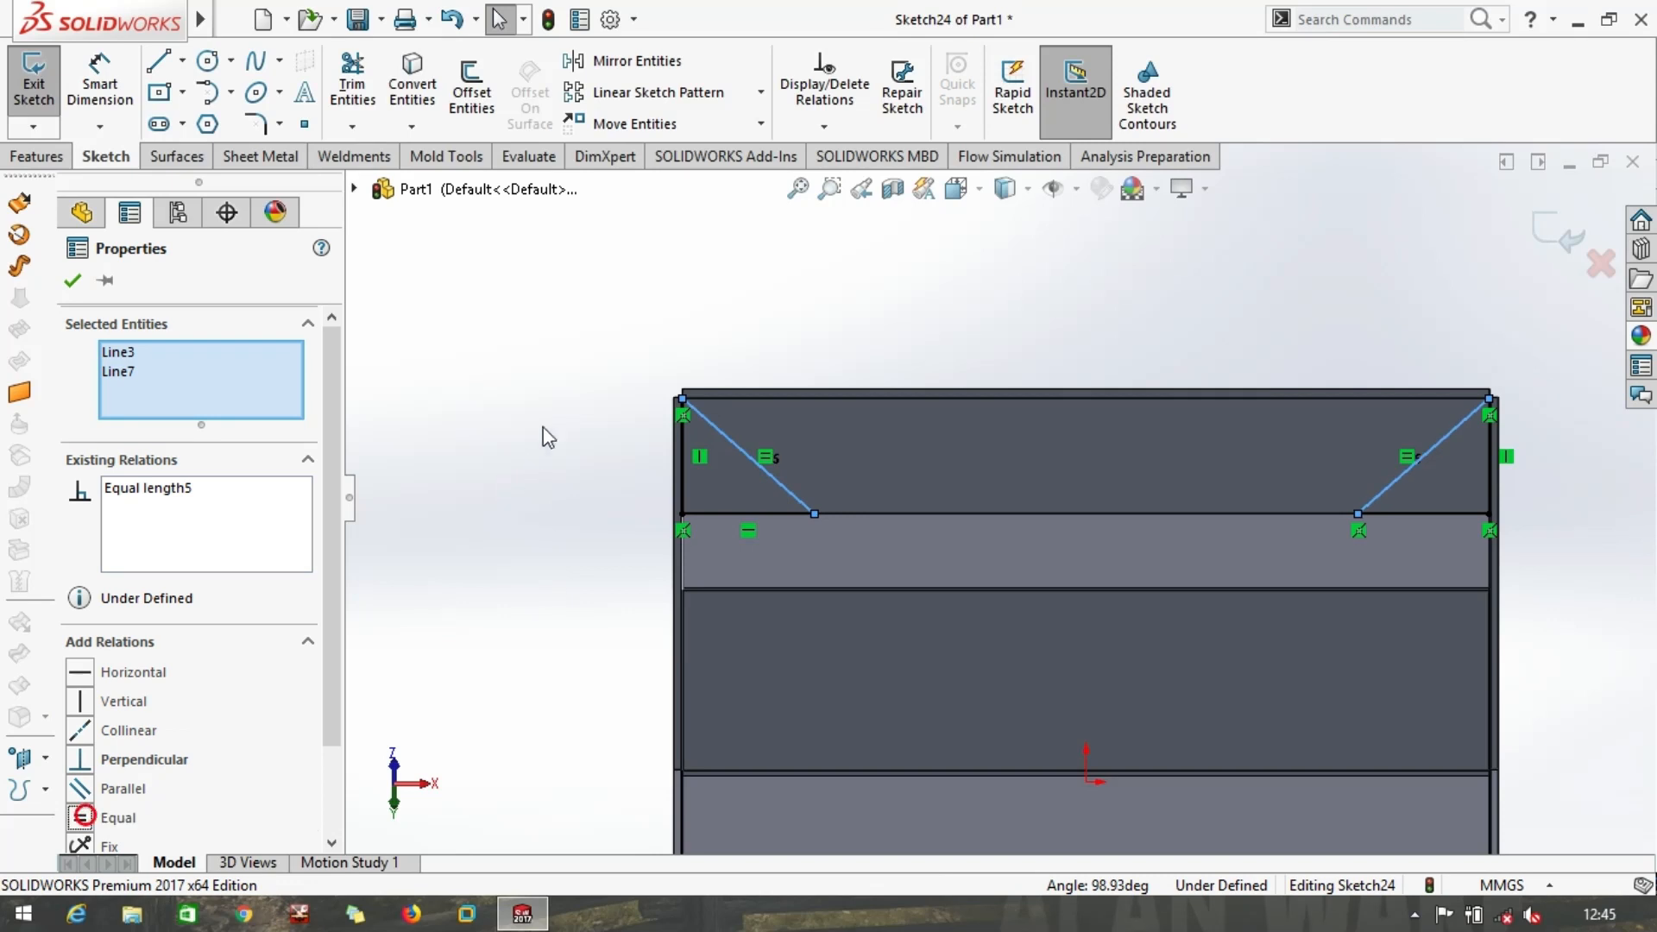
pyautogui.click(1552, 244)
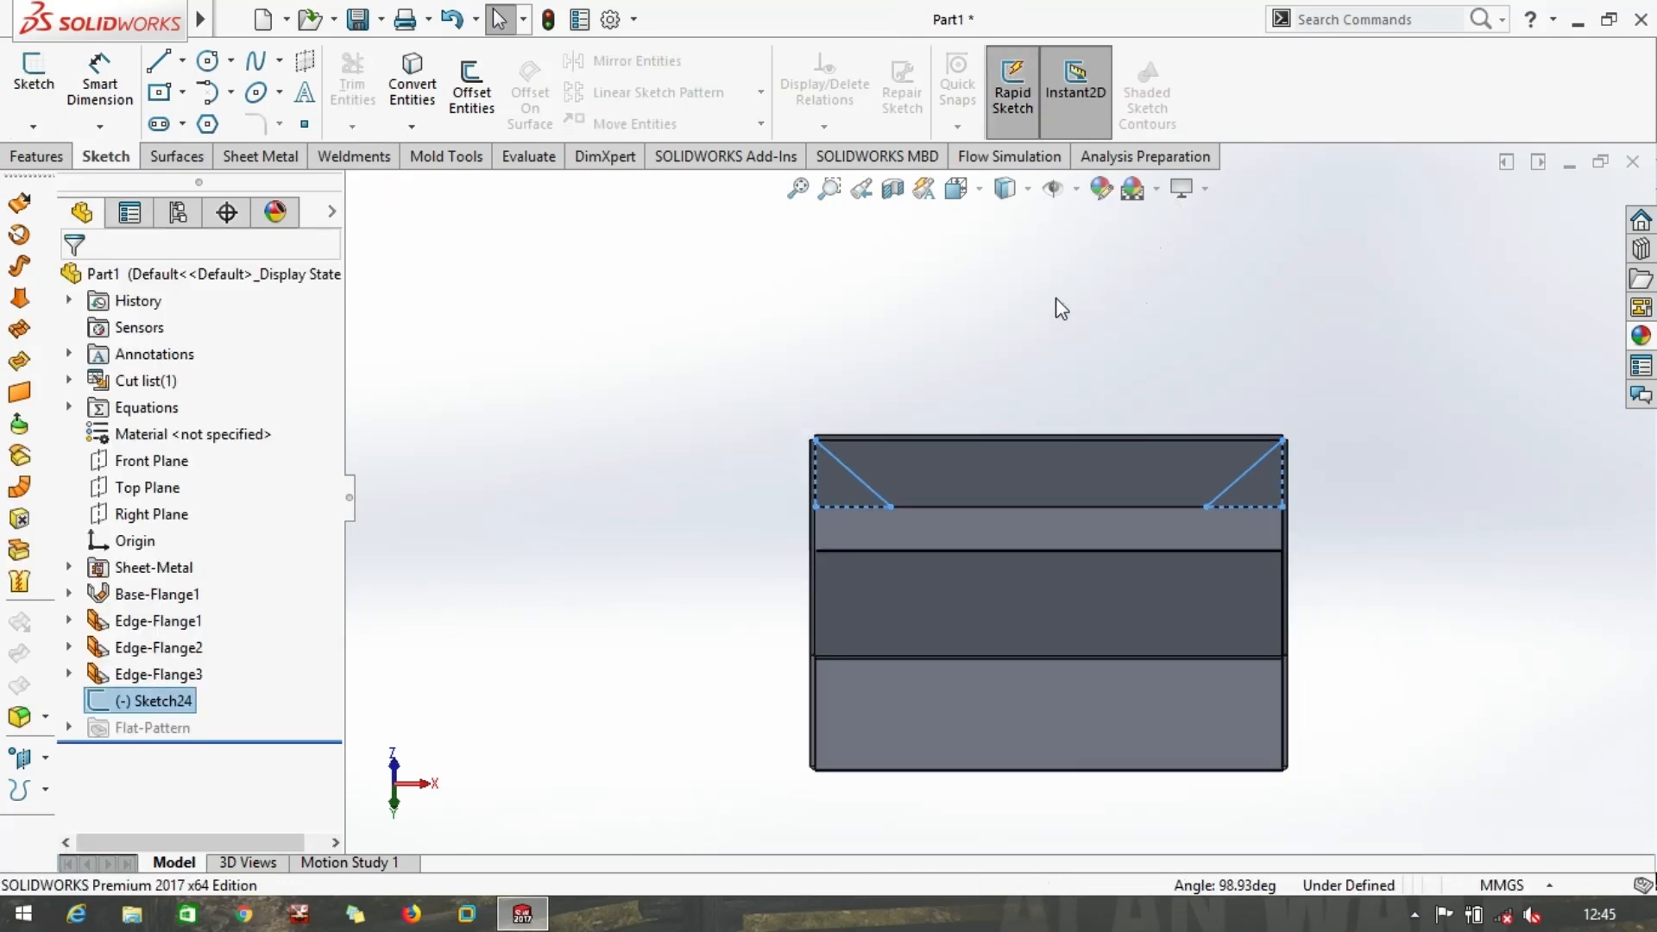
# Cut both triangular corners off the lip with a blind Extruded Cut 2 mm deep
pyautogui.click(42, 157)
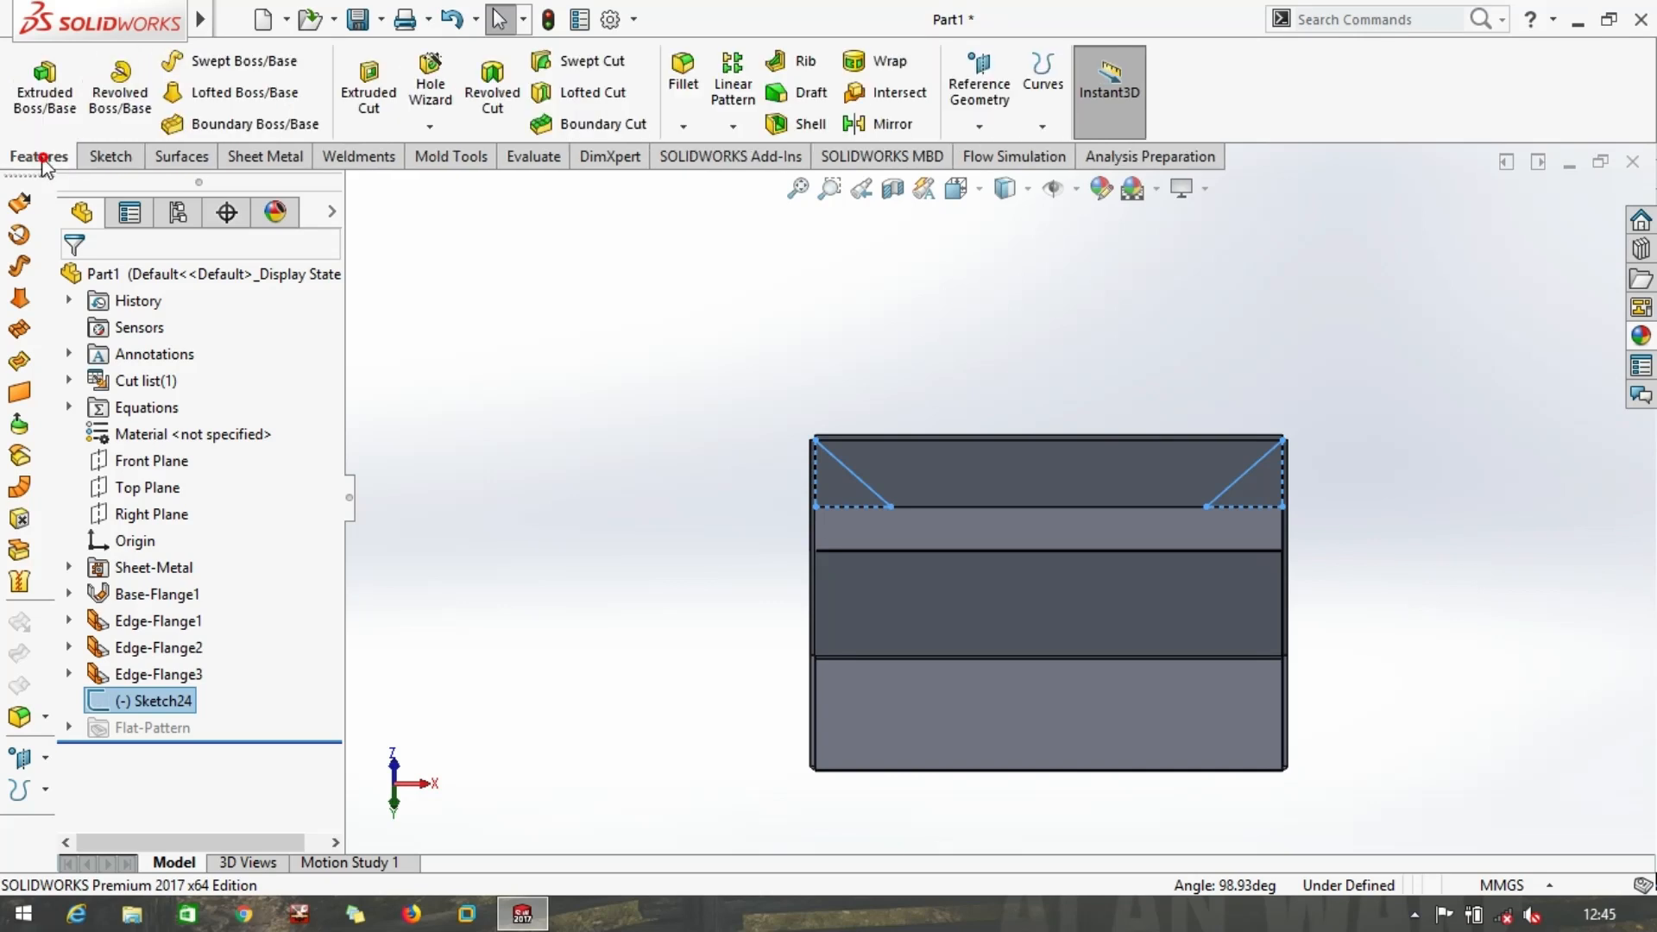
pyautogui.click(368, 104)
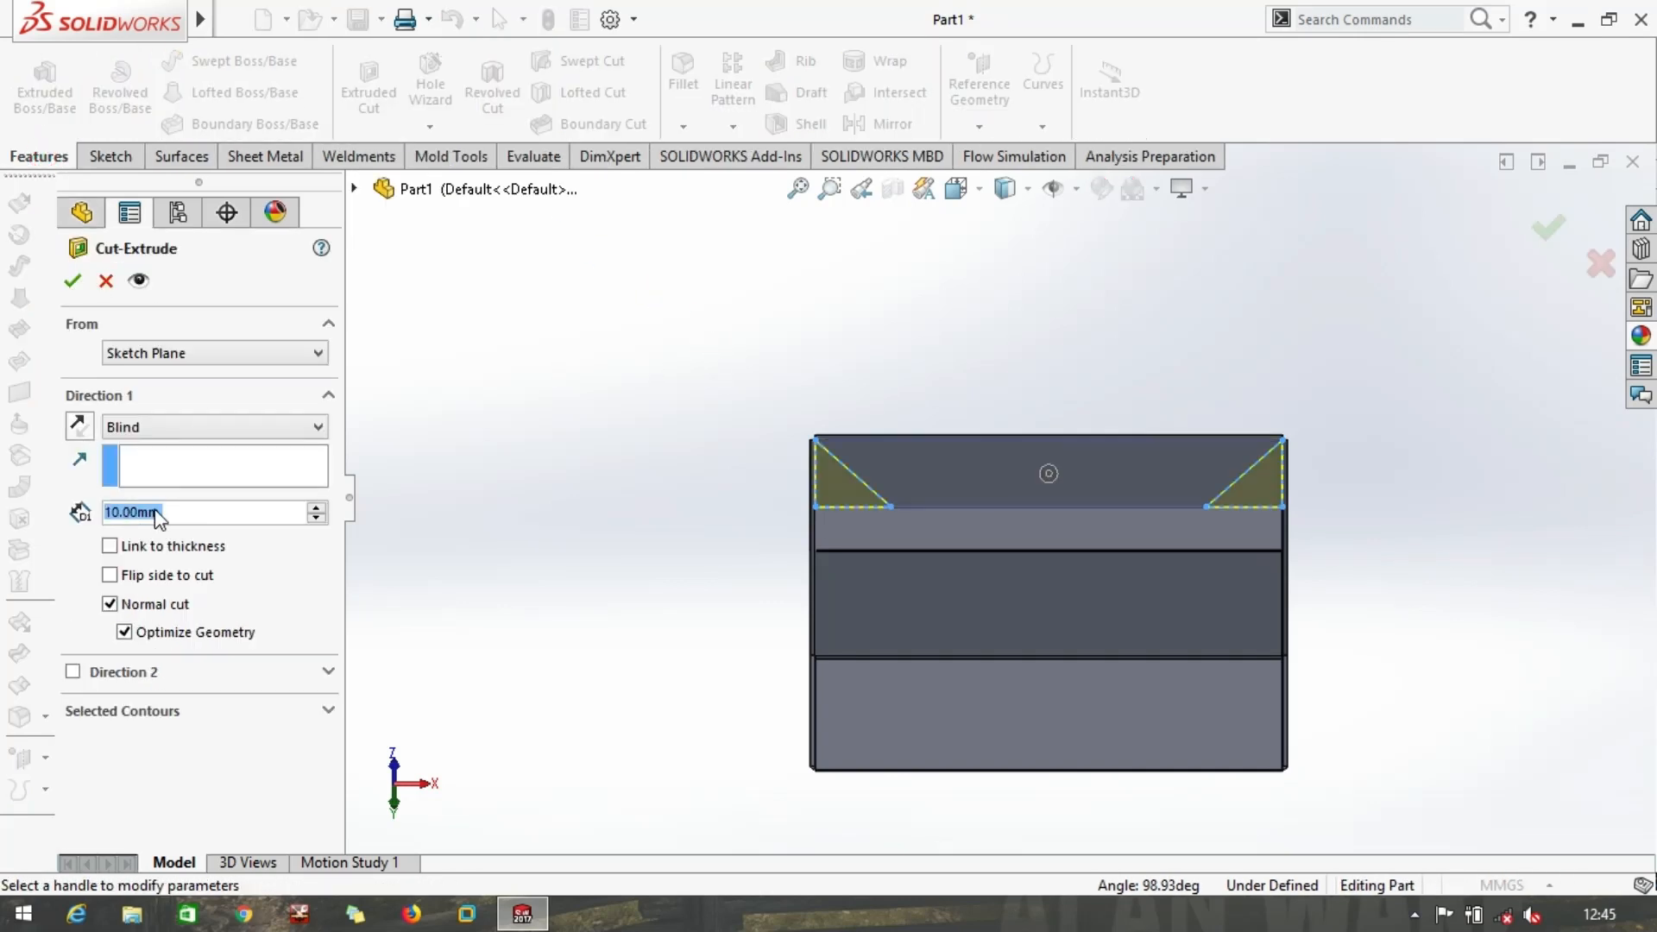
pyautogui.write('2')
pyautogui.press('Return')
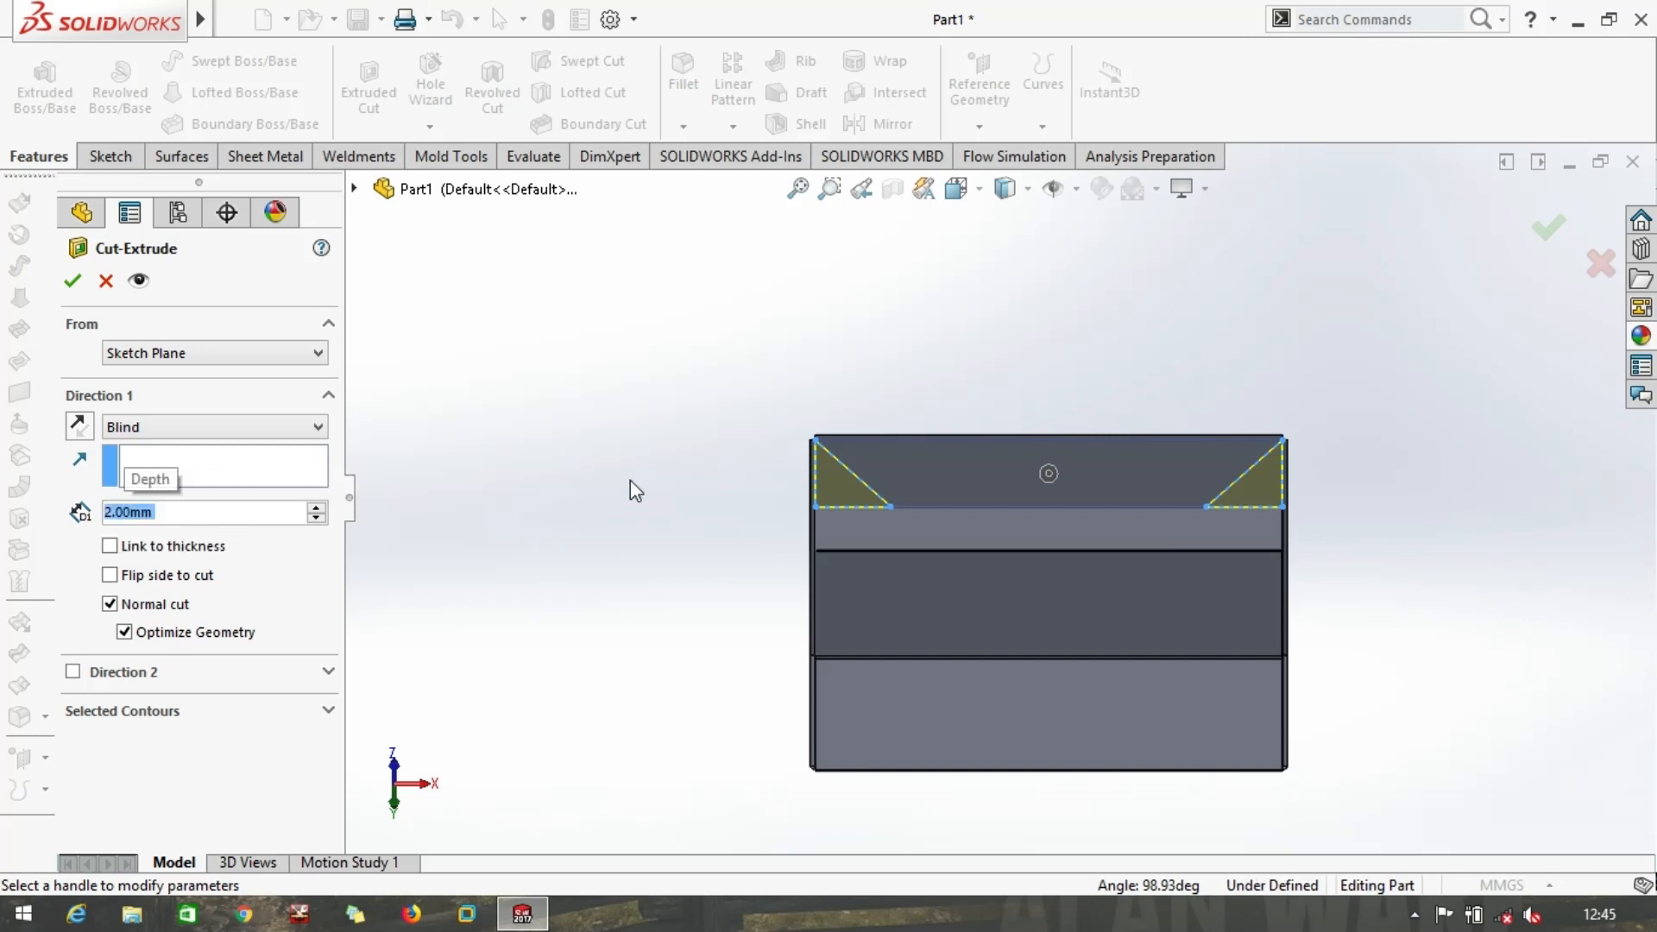
pyautogui.moveTo(717, 470); pyautogui.dragTo(765, 480, button='middle')
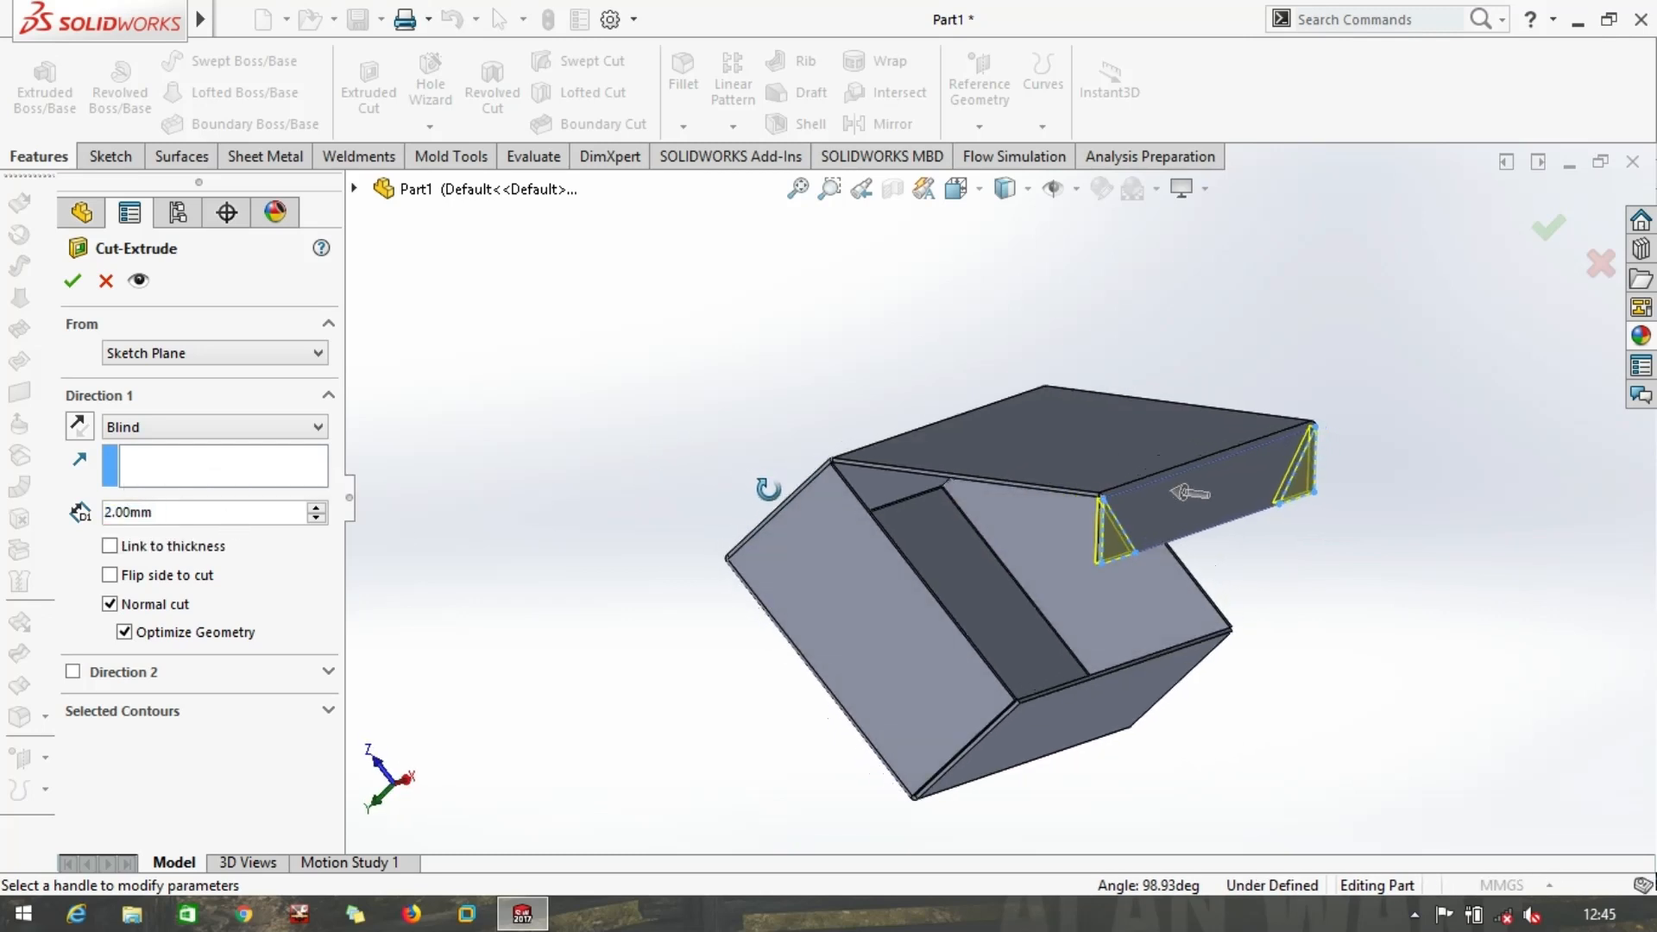
pyautogui.click(1545, 228)
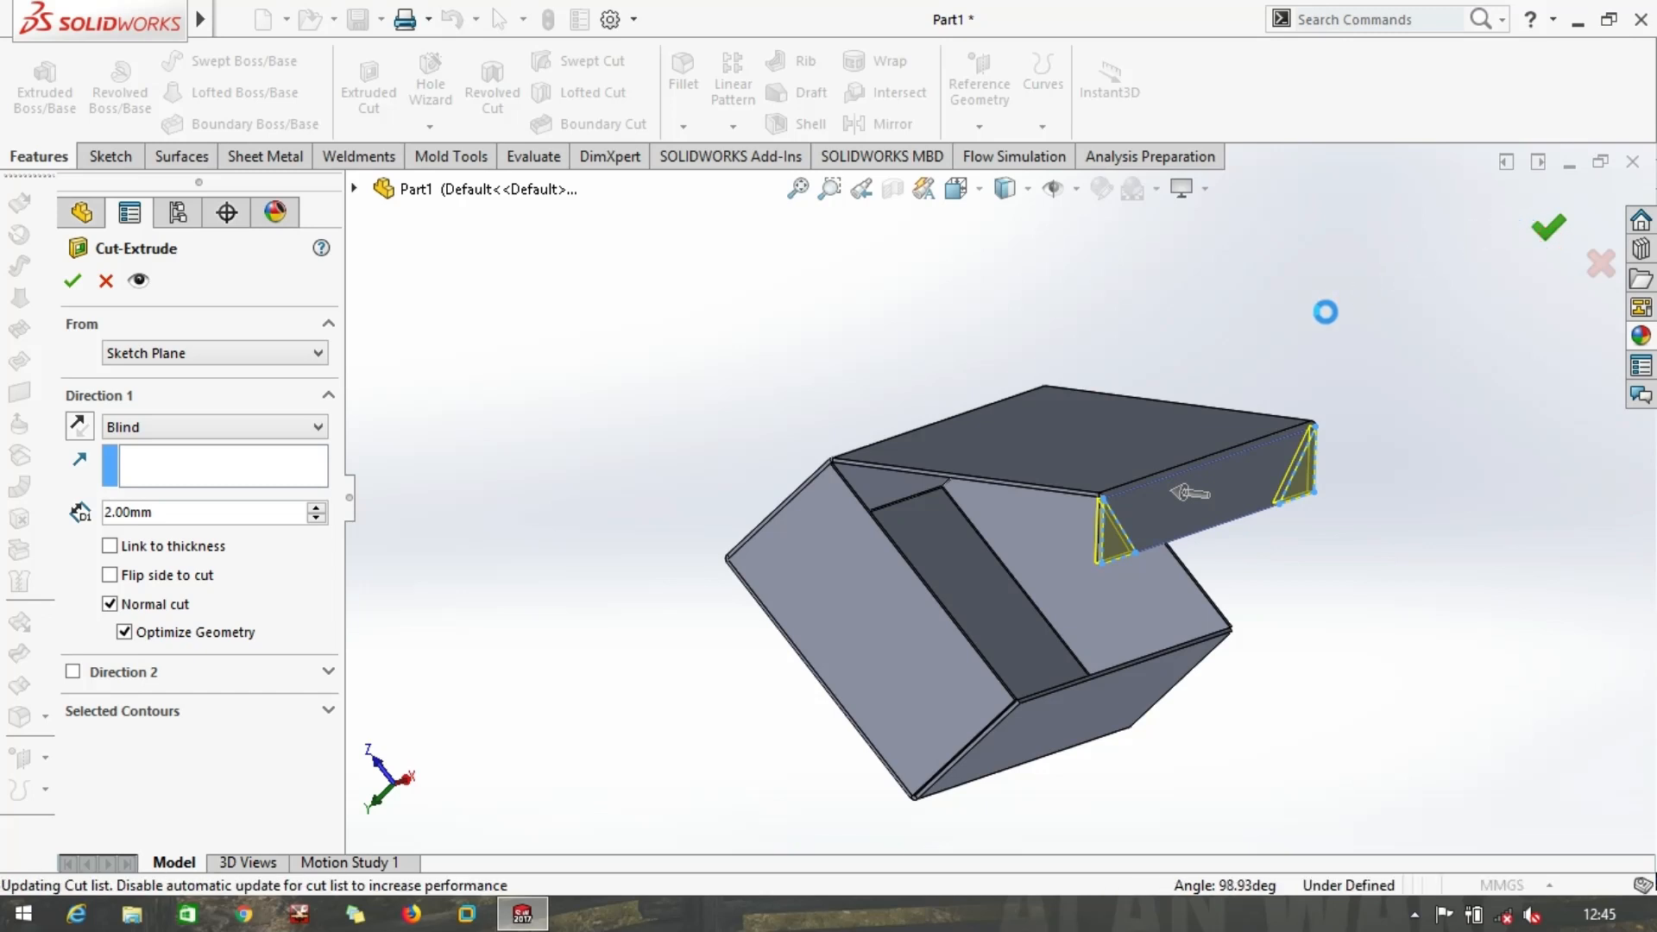
pyautogui.click(1342, 365)
pyautogui.moveTo(1329, 407)
pyautogui.mouseDown(button='middle')
pyautogui.moveTo(1272, 366)
pyautogui.moveTo(1268, 385)
pyautogui.moveTo(1205, 288)
pyautogui.moveTo(1286, 277)
pyautogui.mouseUp(button='middle')
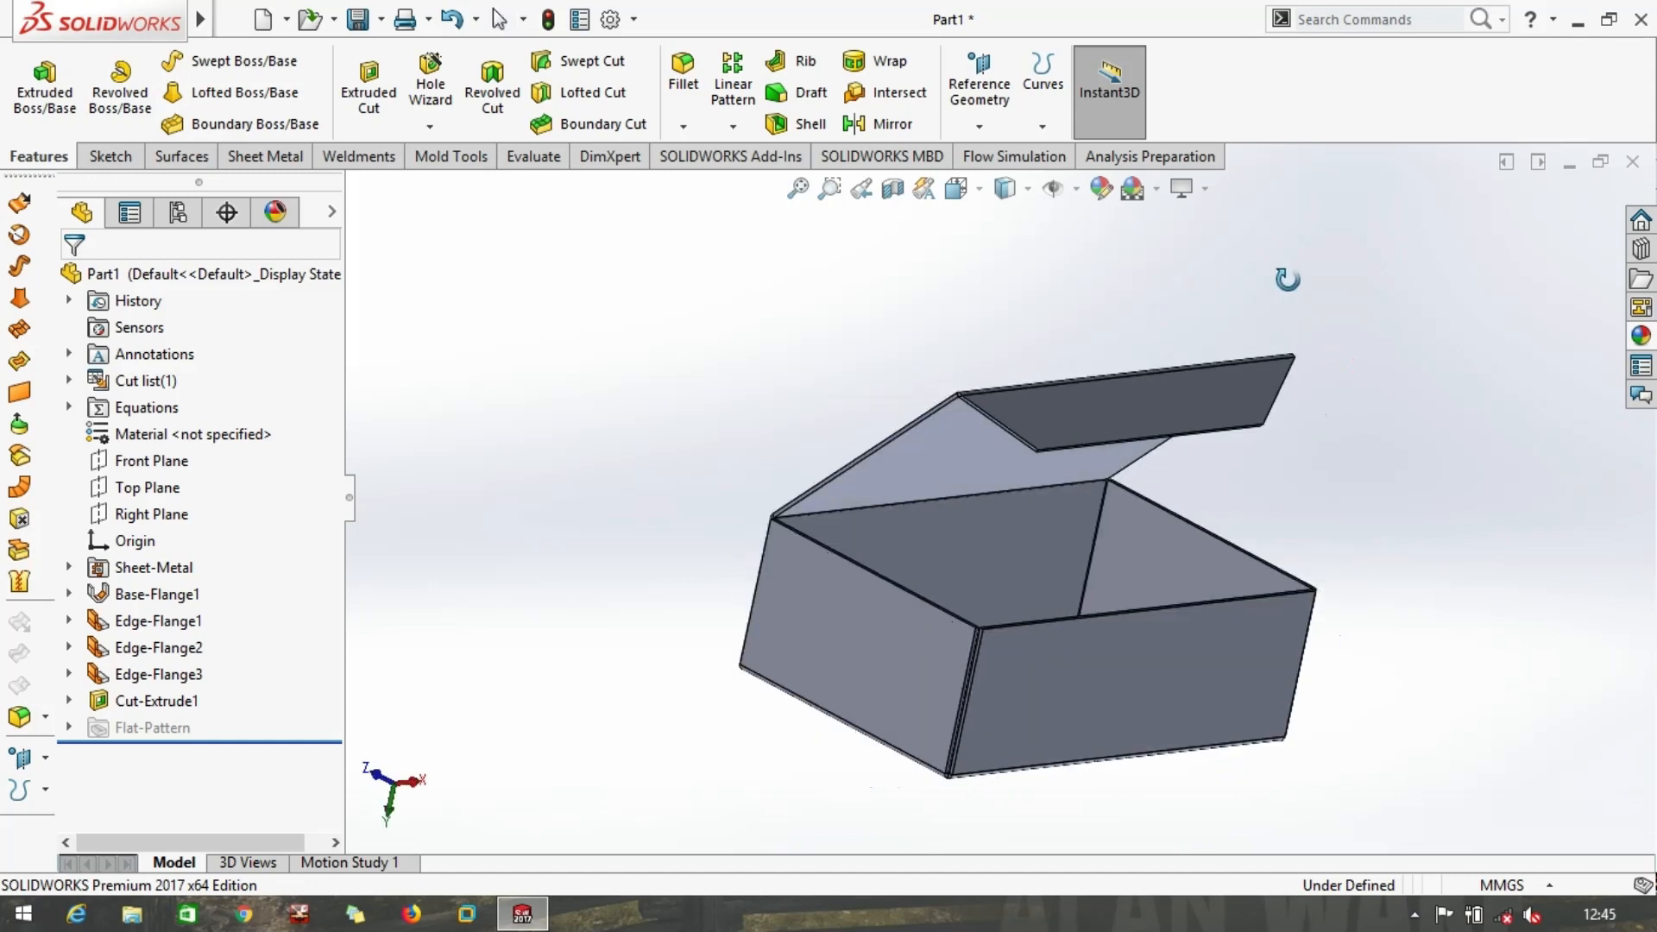
# Start a 90-degree edge flange 60 mm long, directed outward from the upper edges of both short side walls
pyautogui.click(111, 157)
pyautogui.click(183, 158)
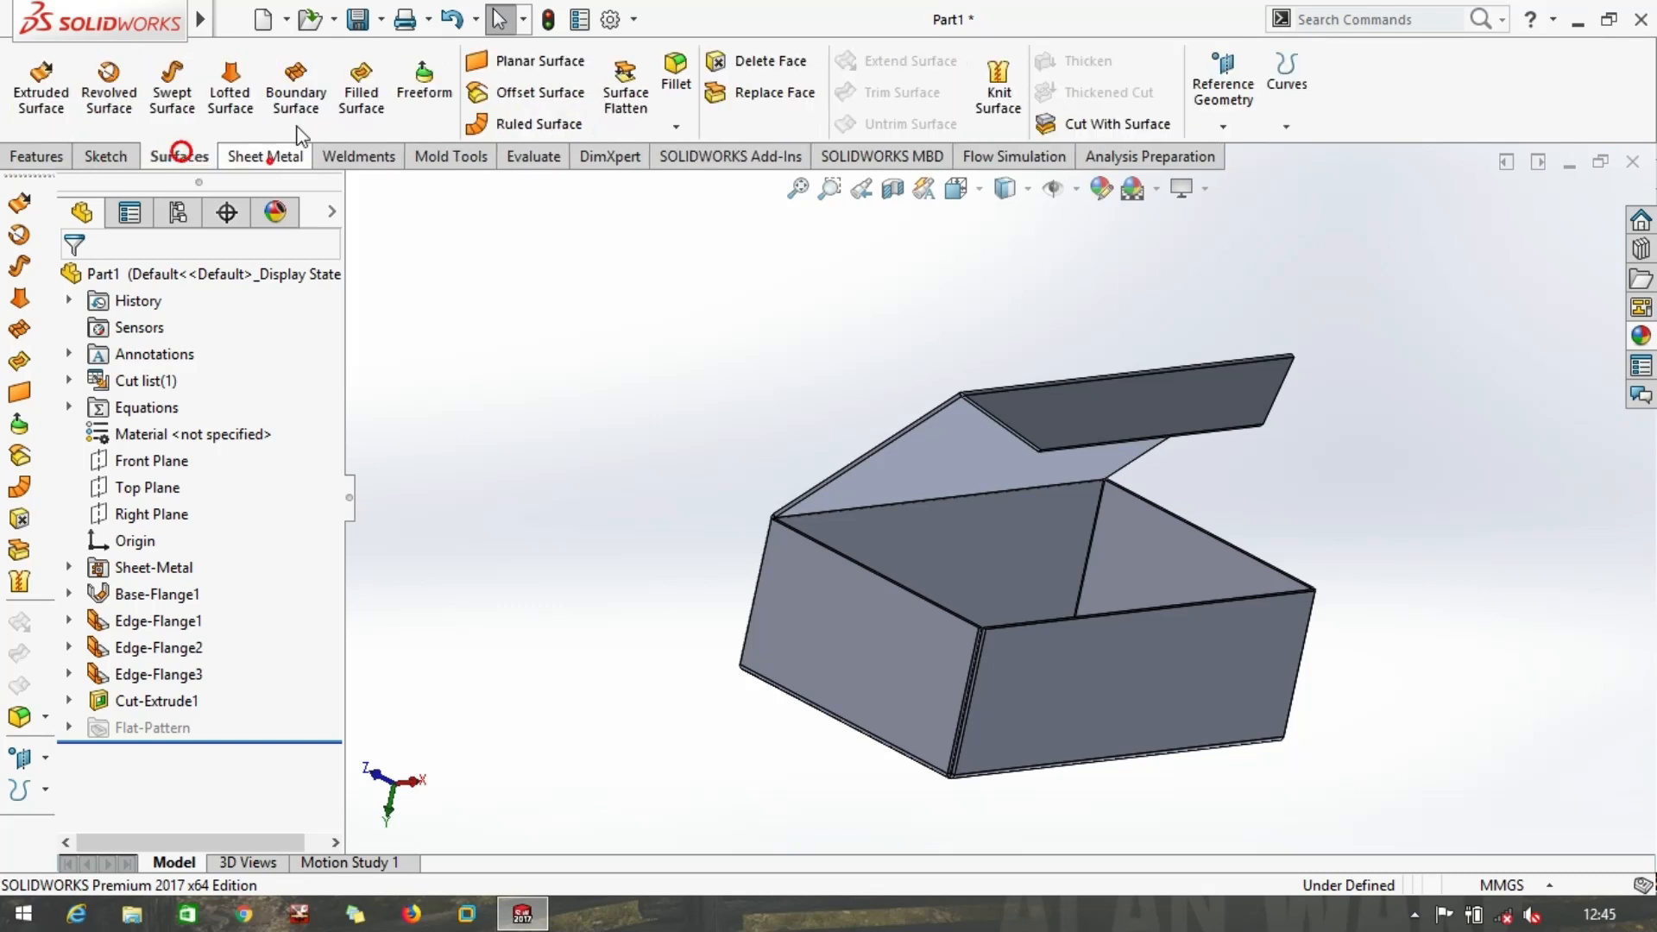
pyautogui.click(271, 158)
pyautogui.click(311, 61)
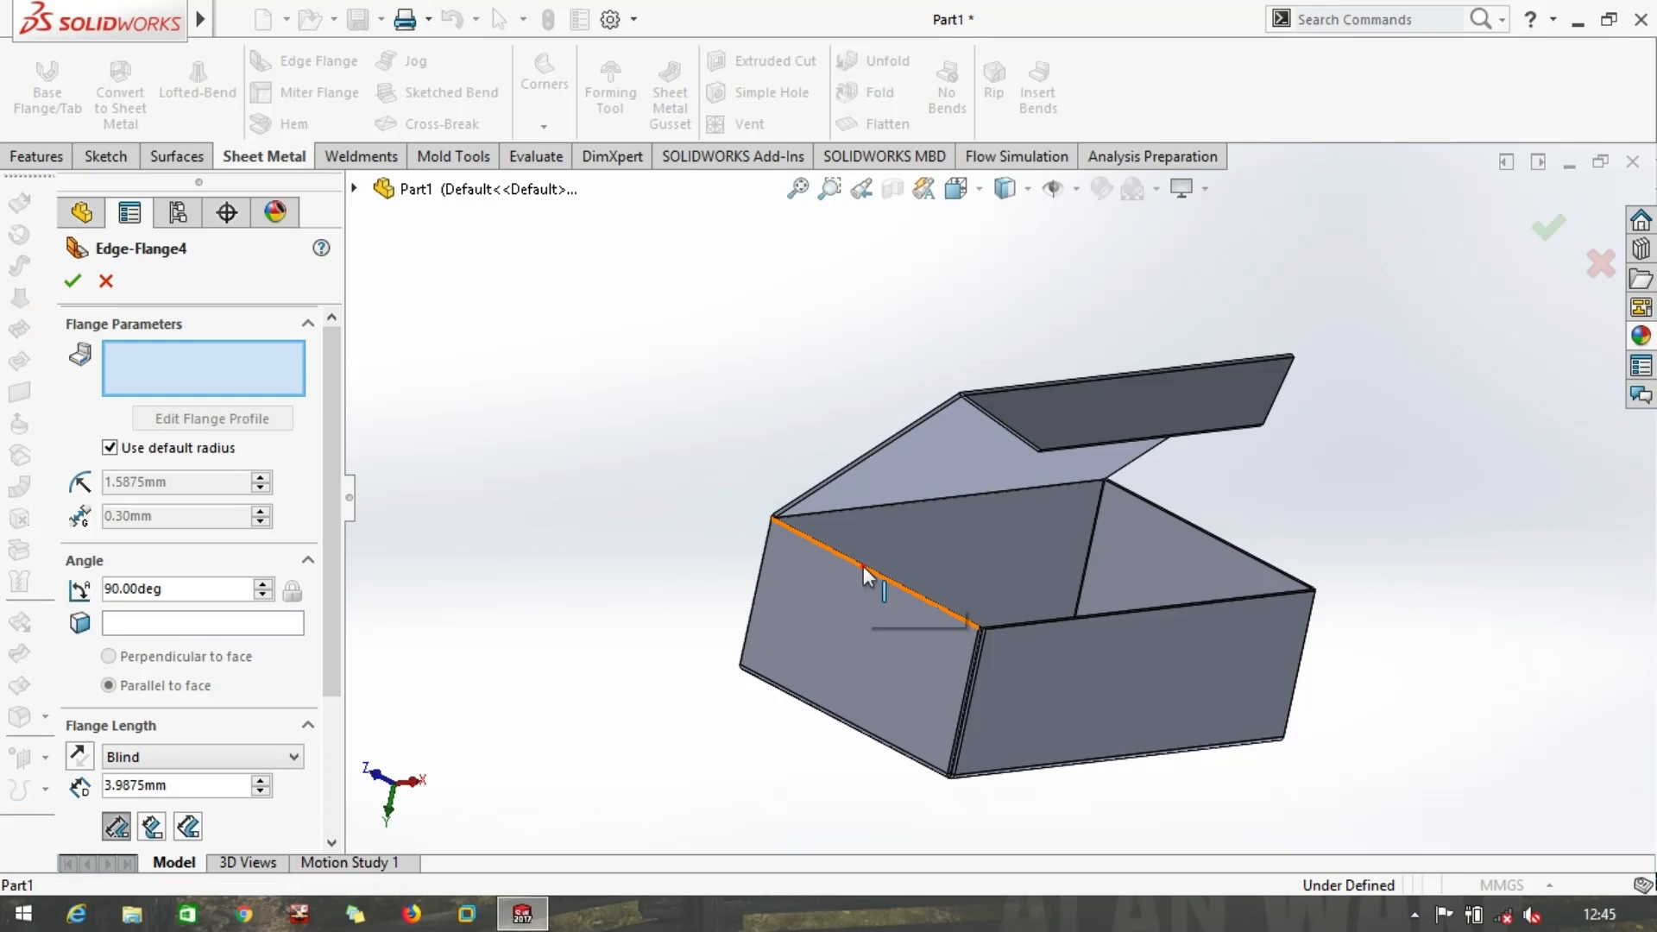
pyautogui.click(827, 576)
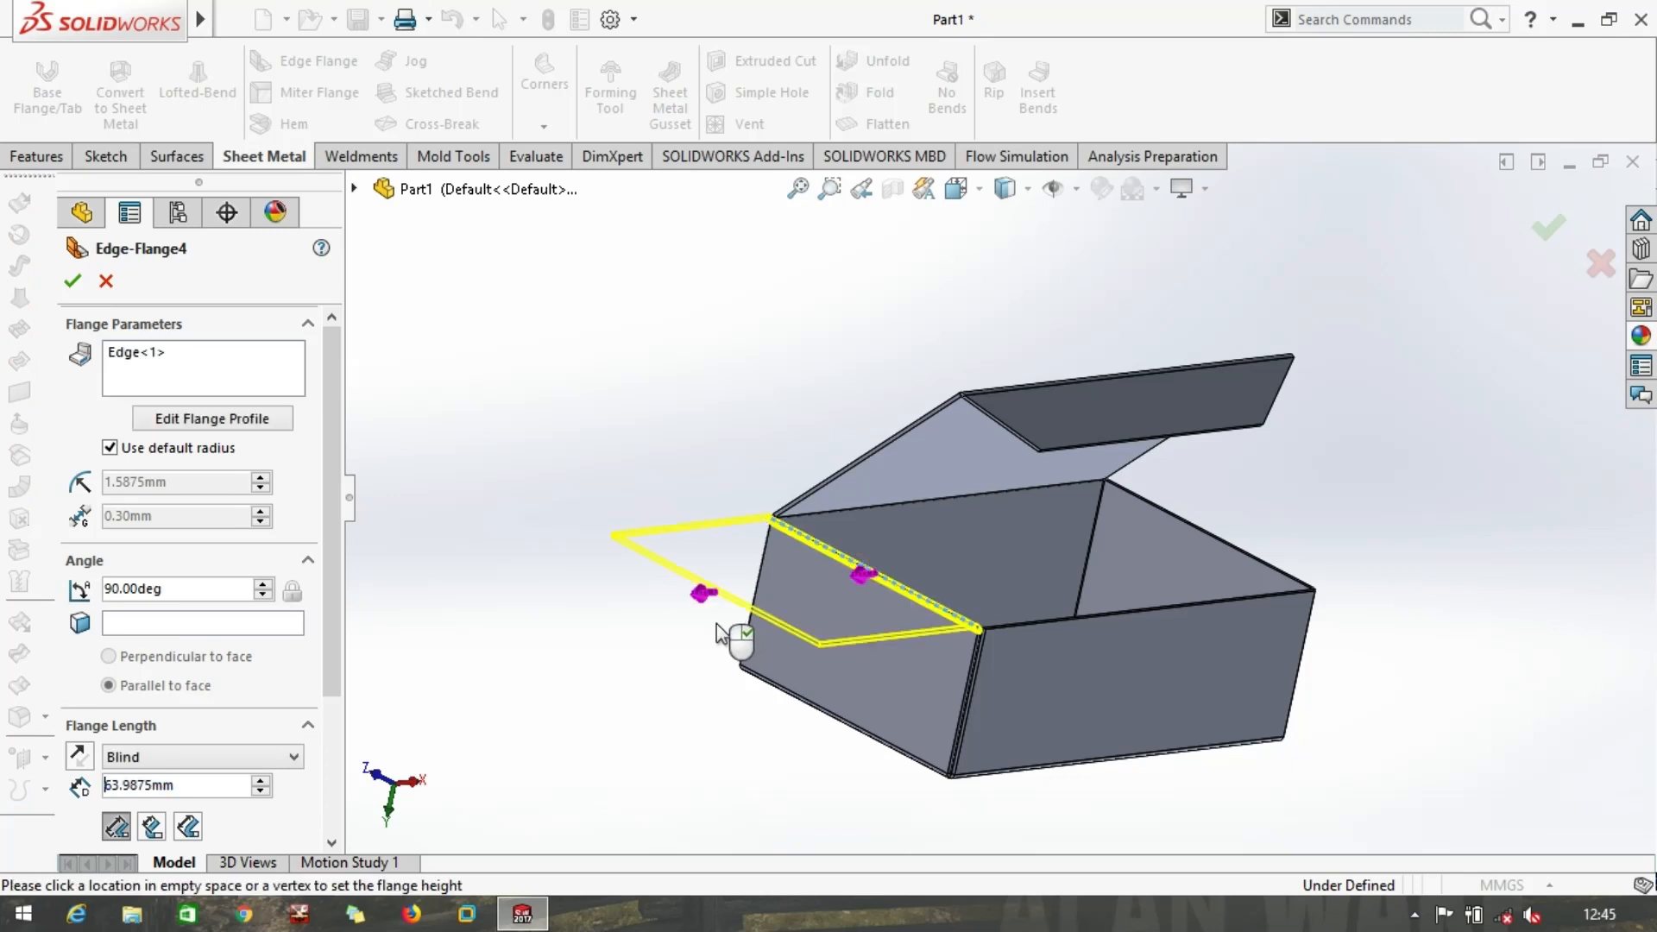
pyautogui.doubleClick(186, 787)
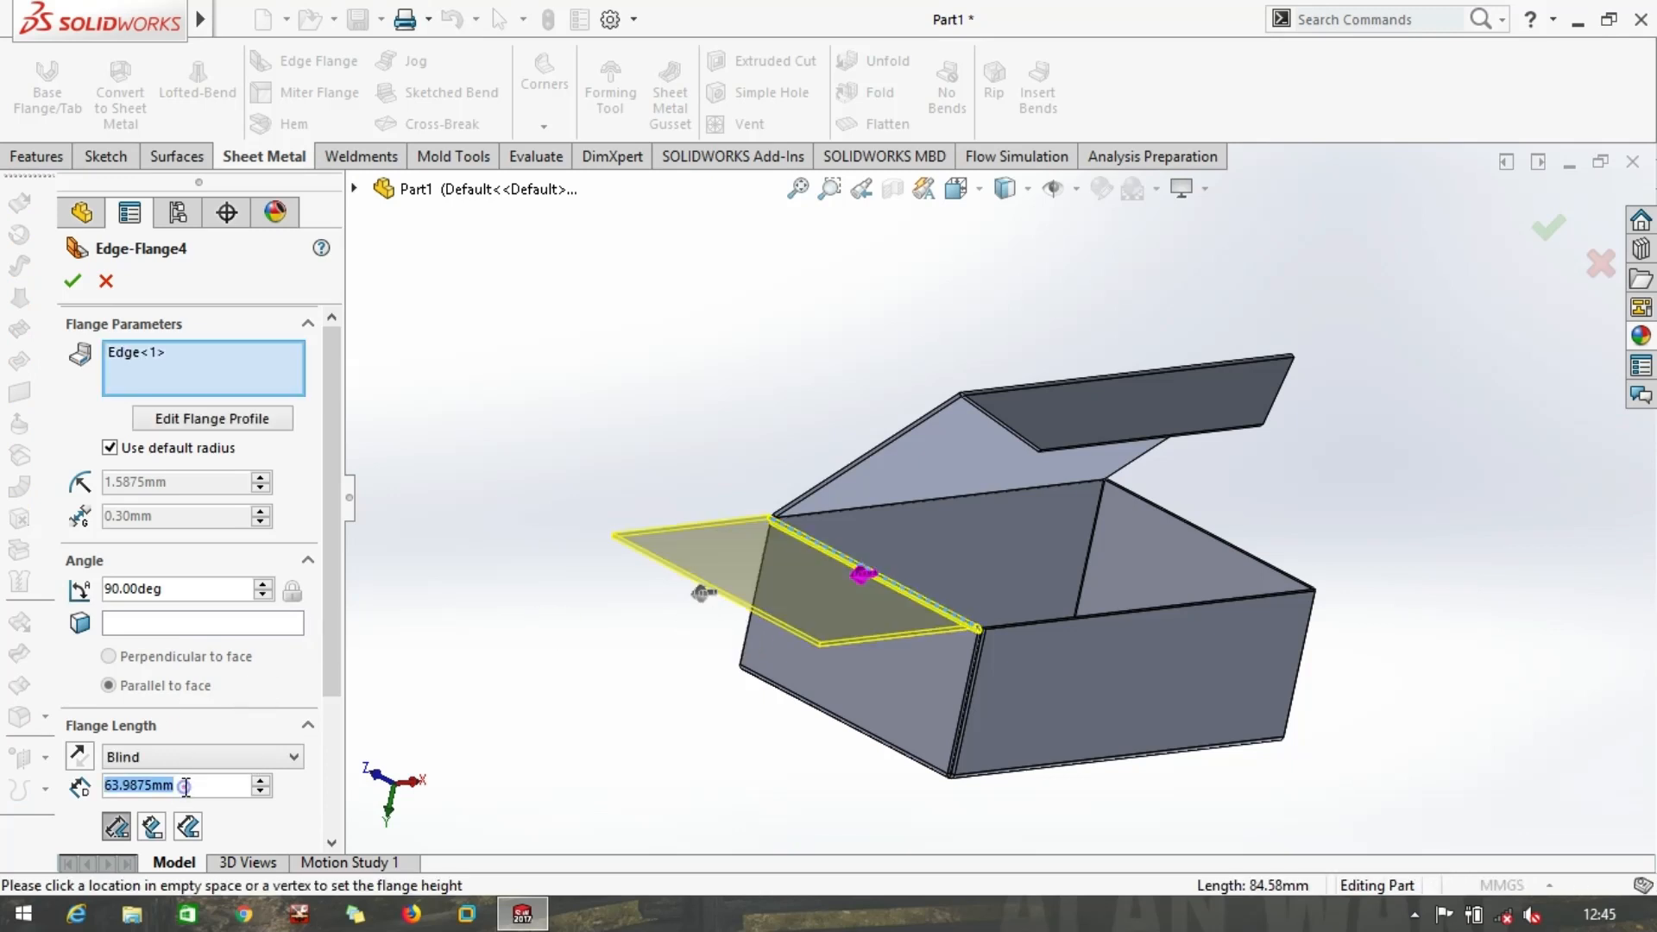
pyautogui.write('60')
pyautogui.press('Return')
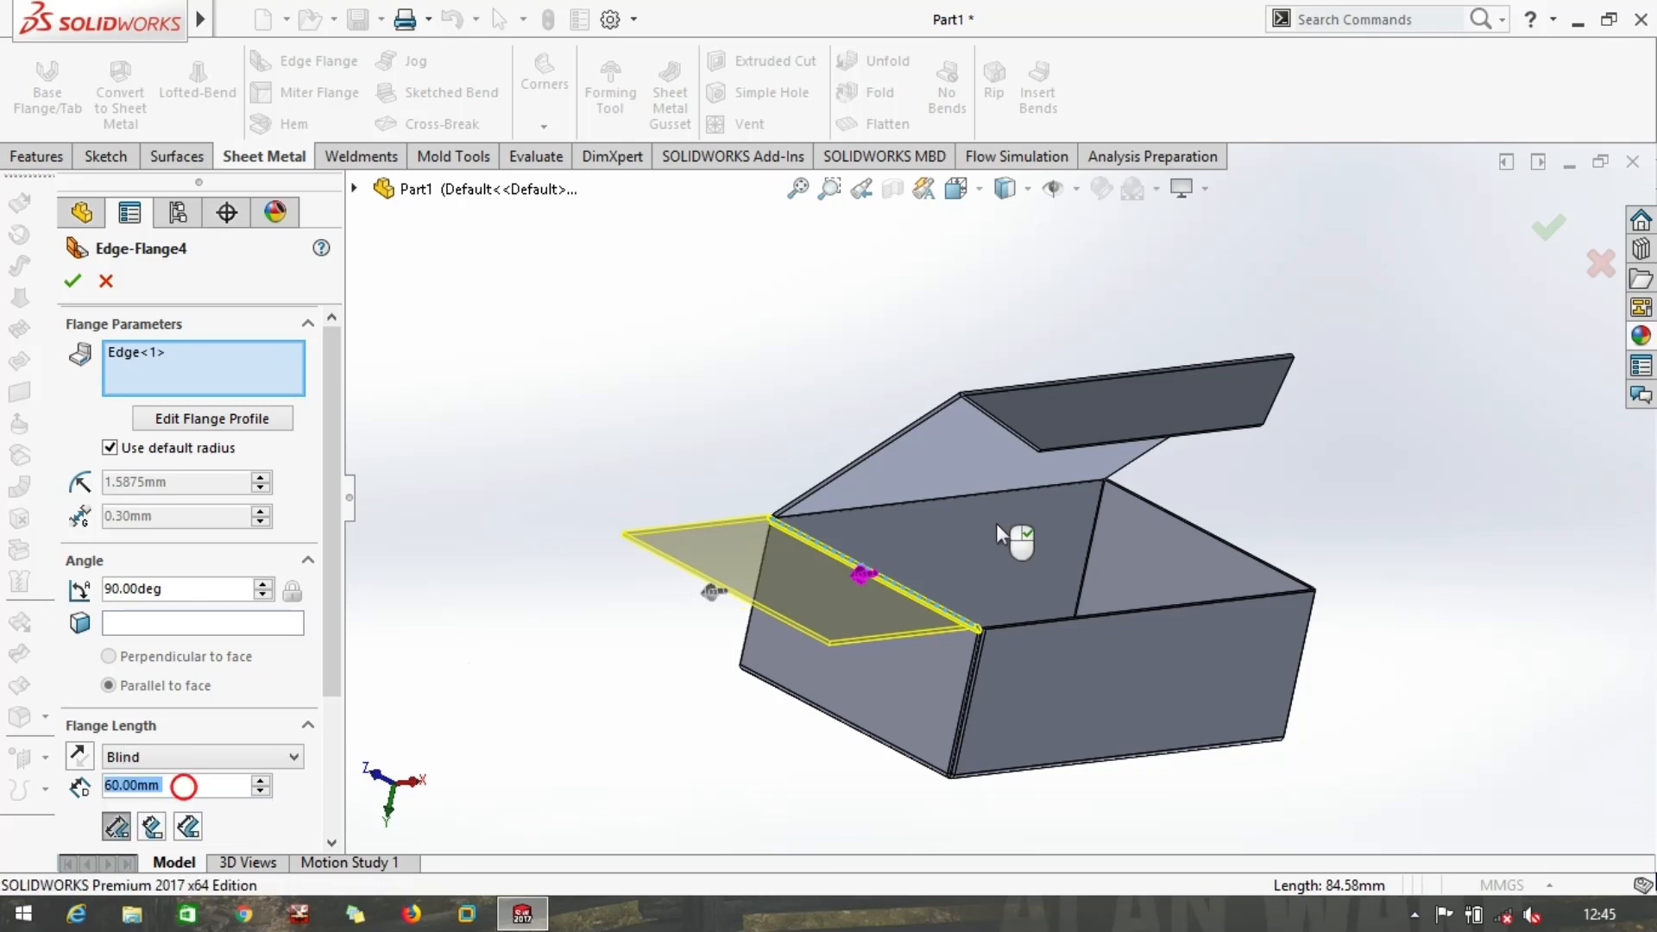
pyautogui.click(1198, 527)
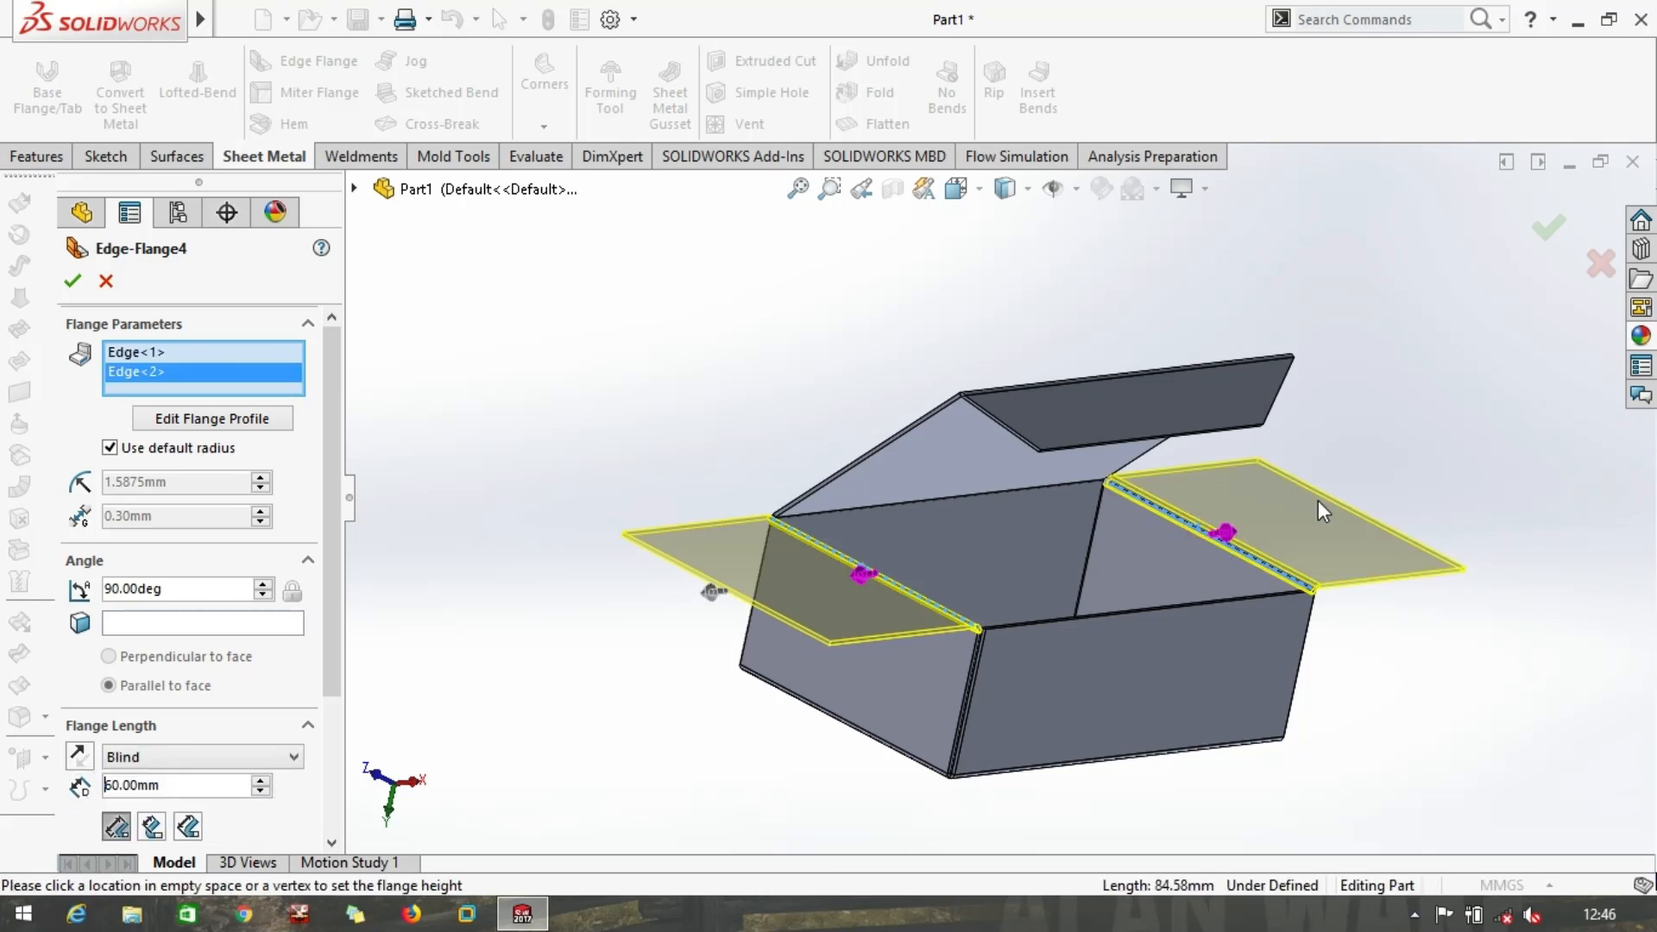
pyautogui.click(1317, 500)
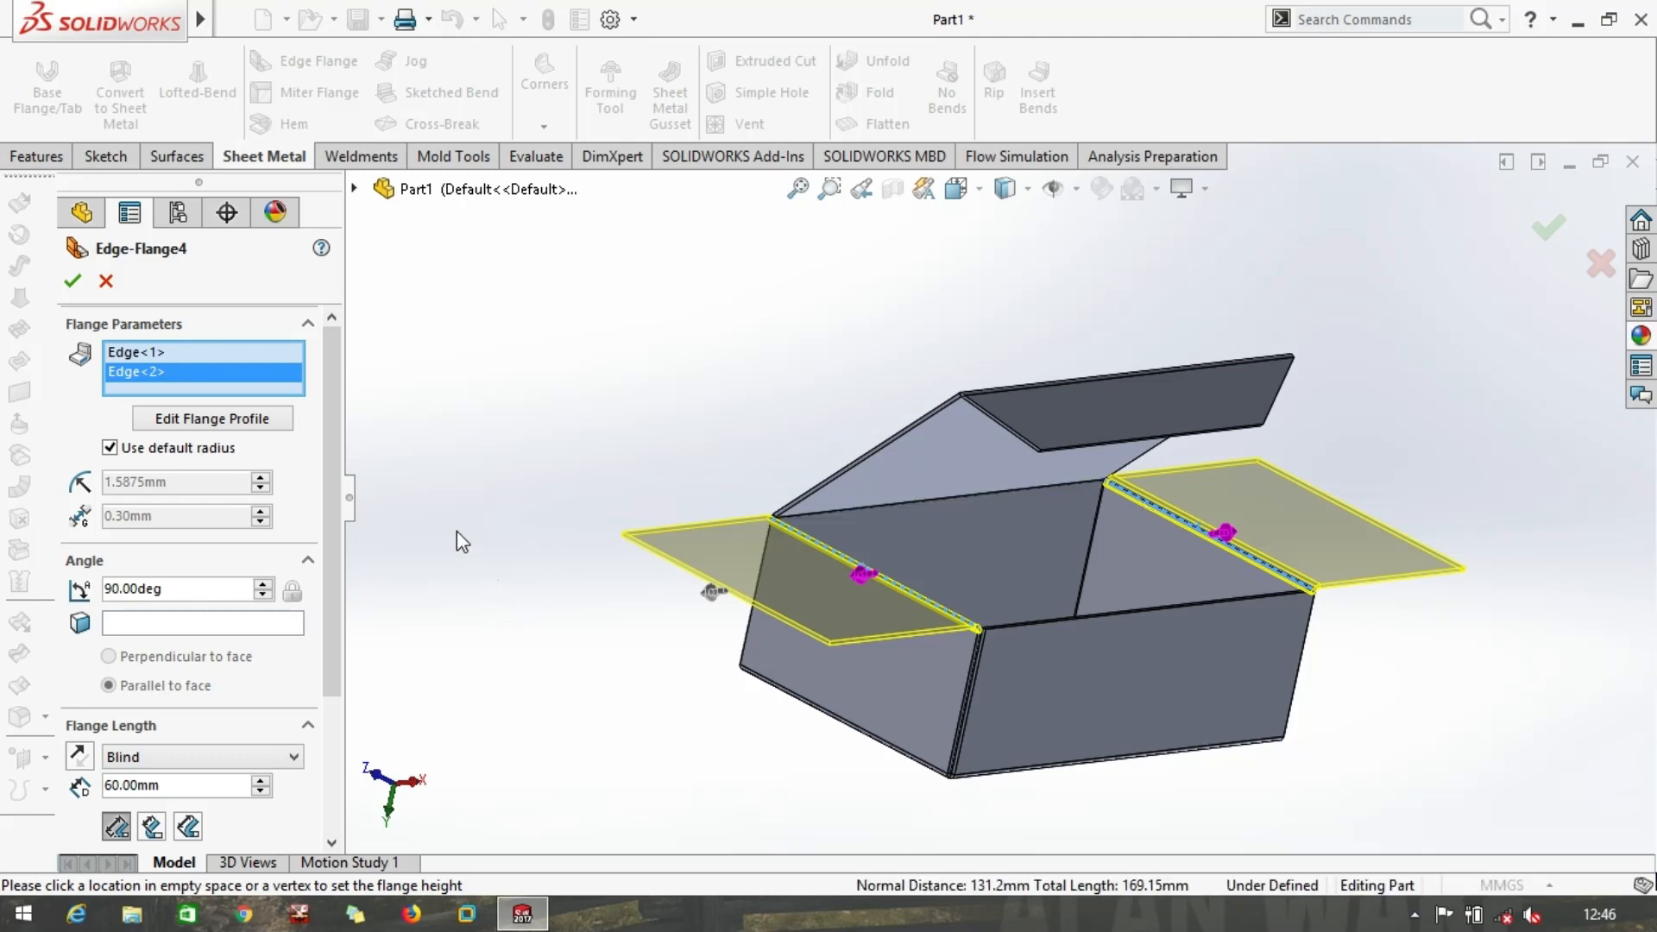
# Override the default bend radius with 0.3 mm and accept the edge flange for both side flaps
pyautogui.scroll(-2, 172, 500)
pyautogui.scroll(2, 159, 483)
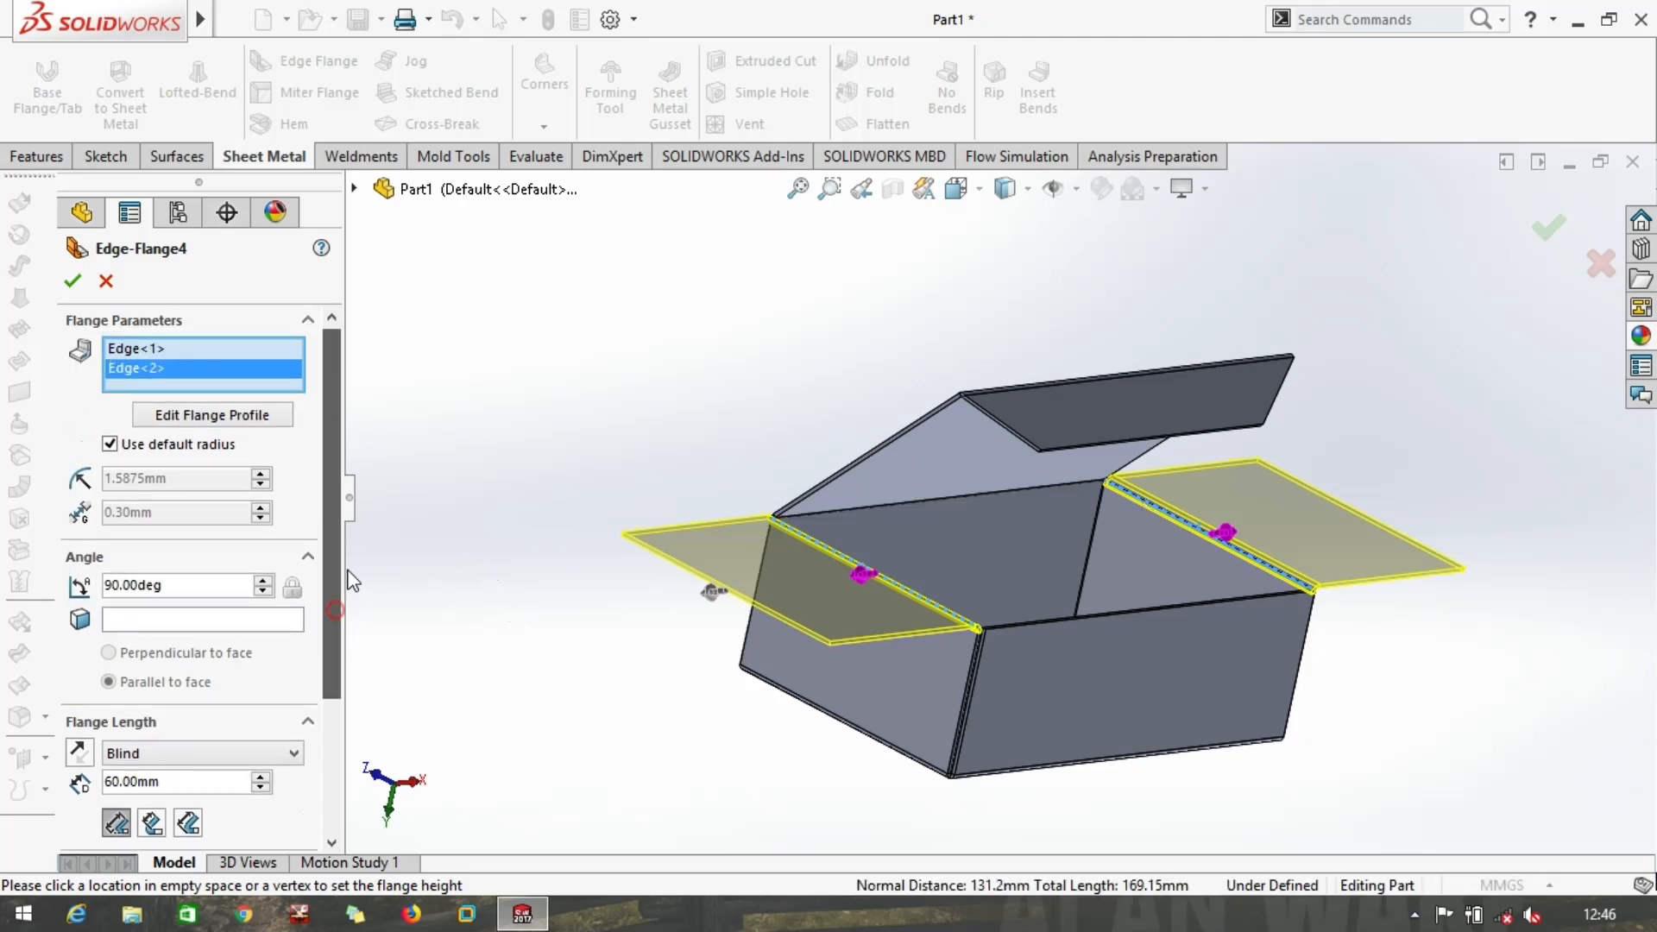
pyautogui.click(118, 447)
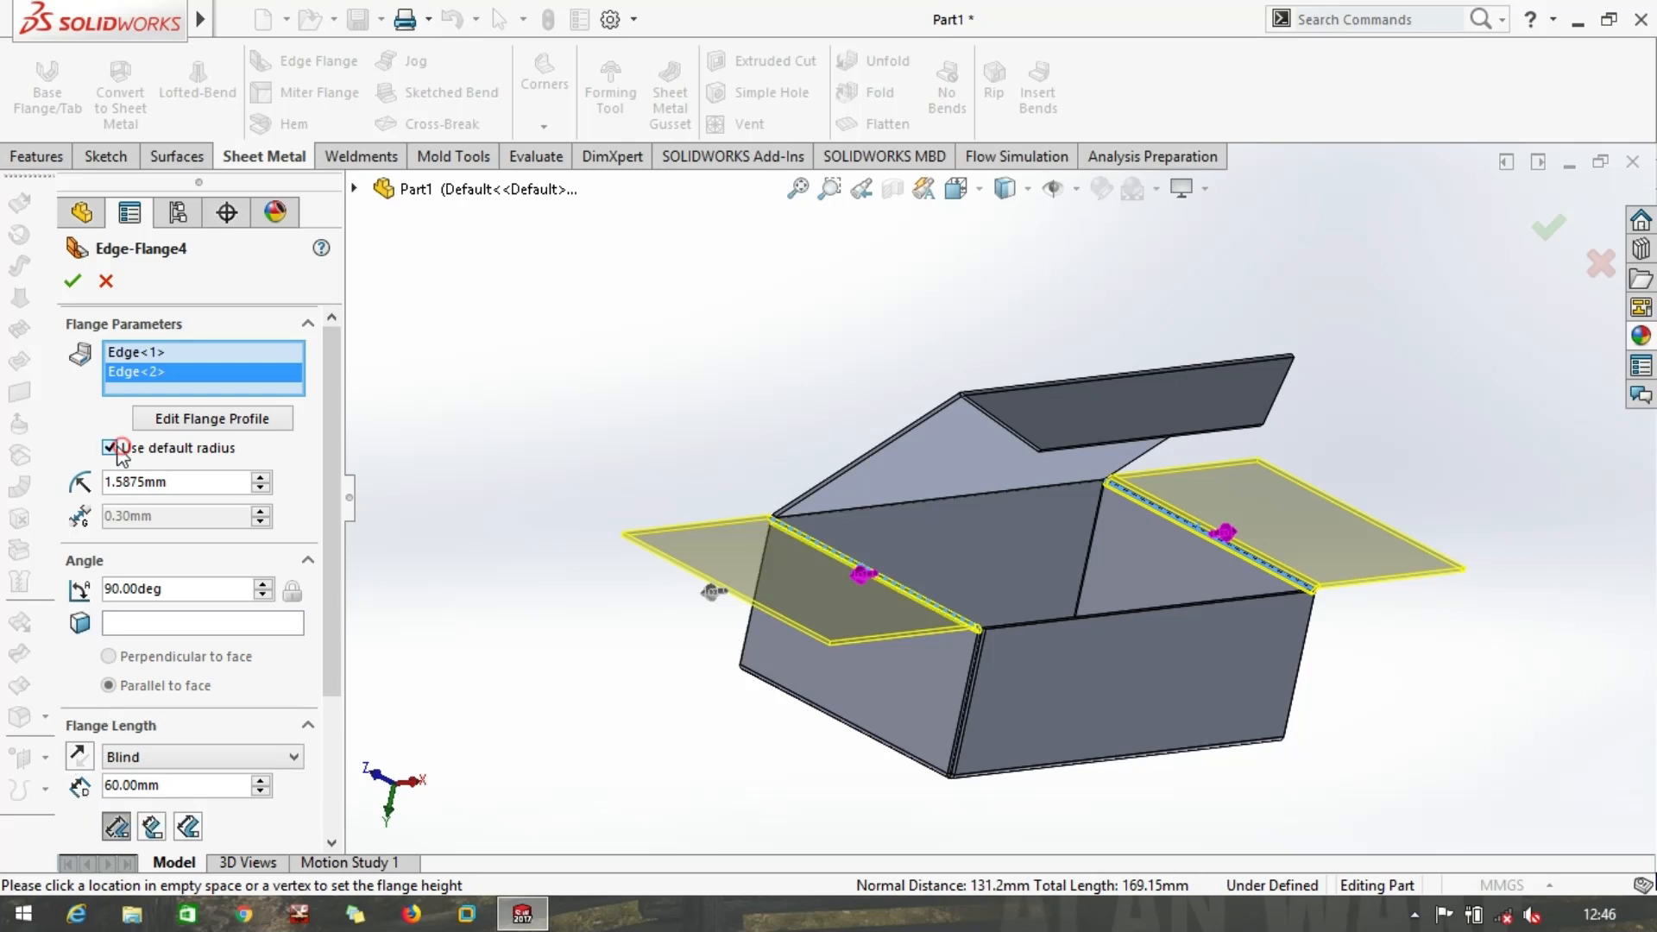
pyautogui.click(113, 445)
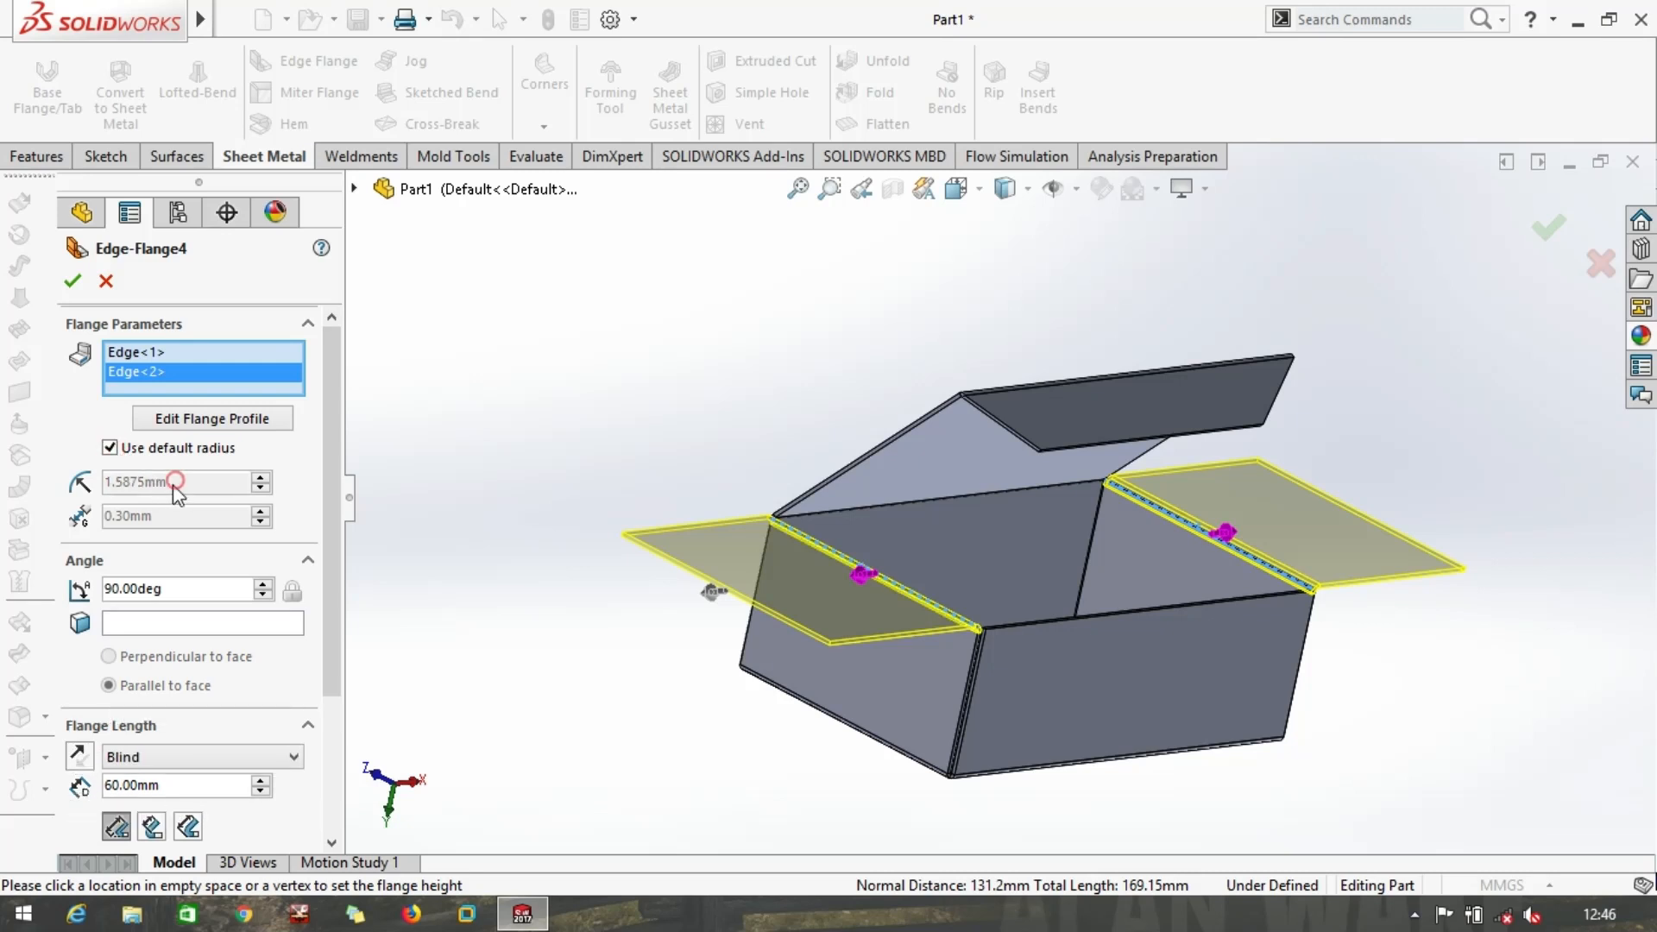
pyautogui.click(110, 447)
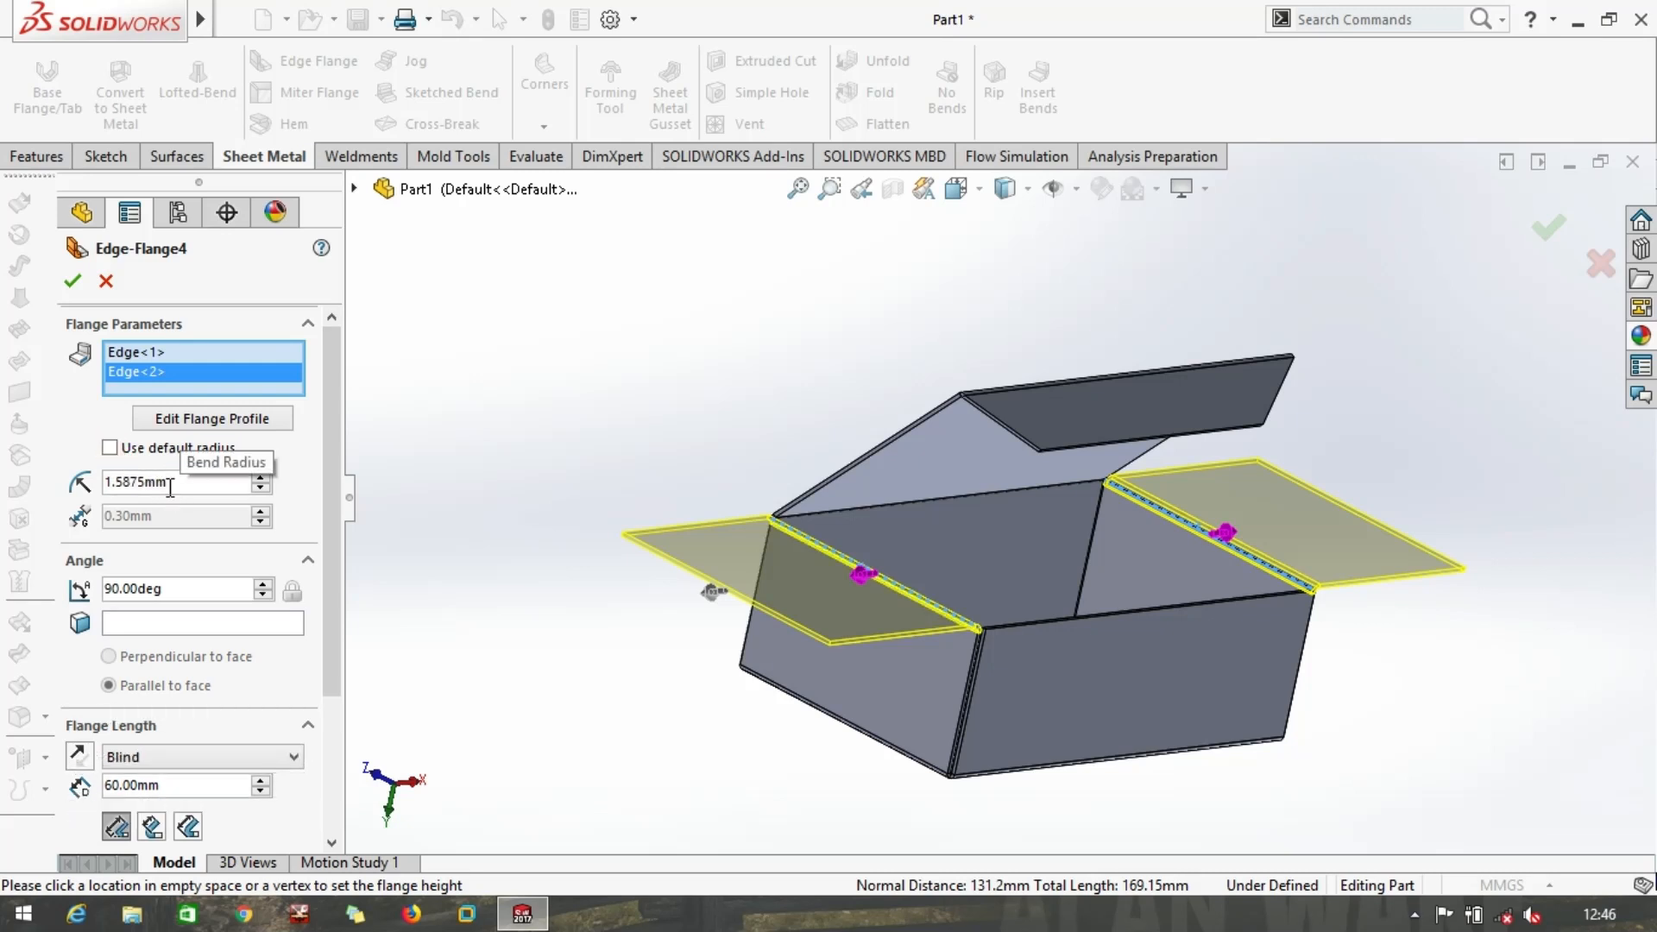
pyautogui.click(169, 485)
pyautogui.click(169, 486)
pyautogui.write('0.3')
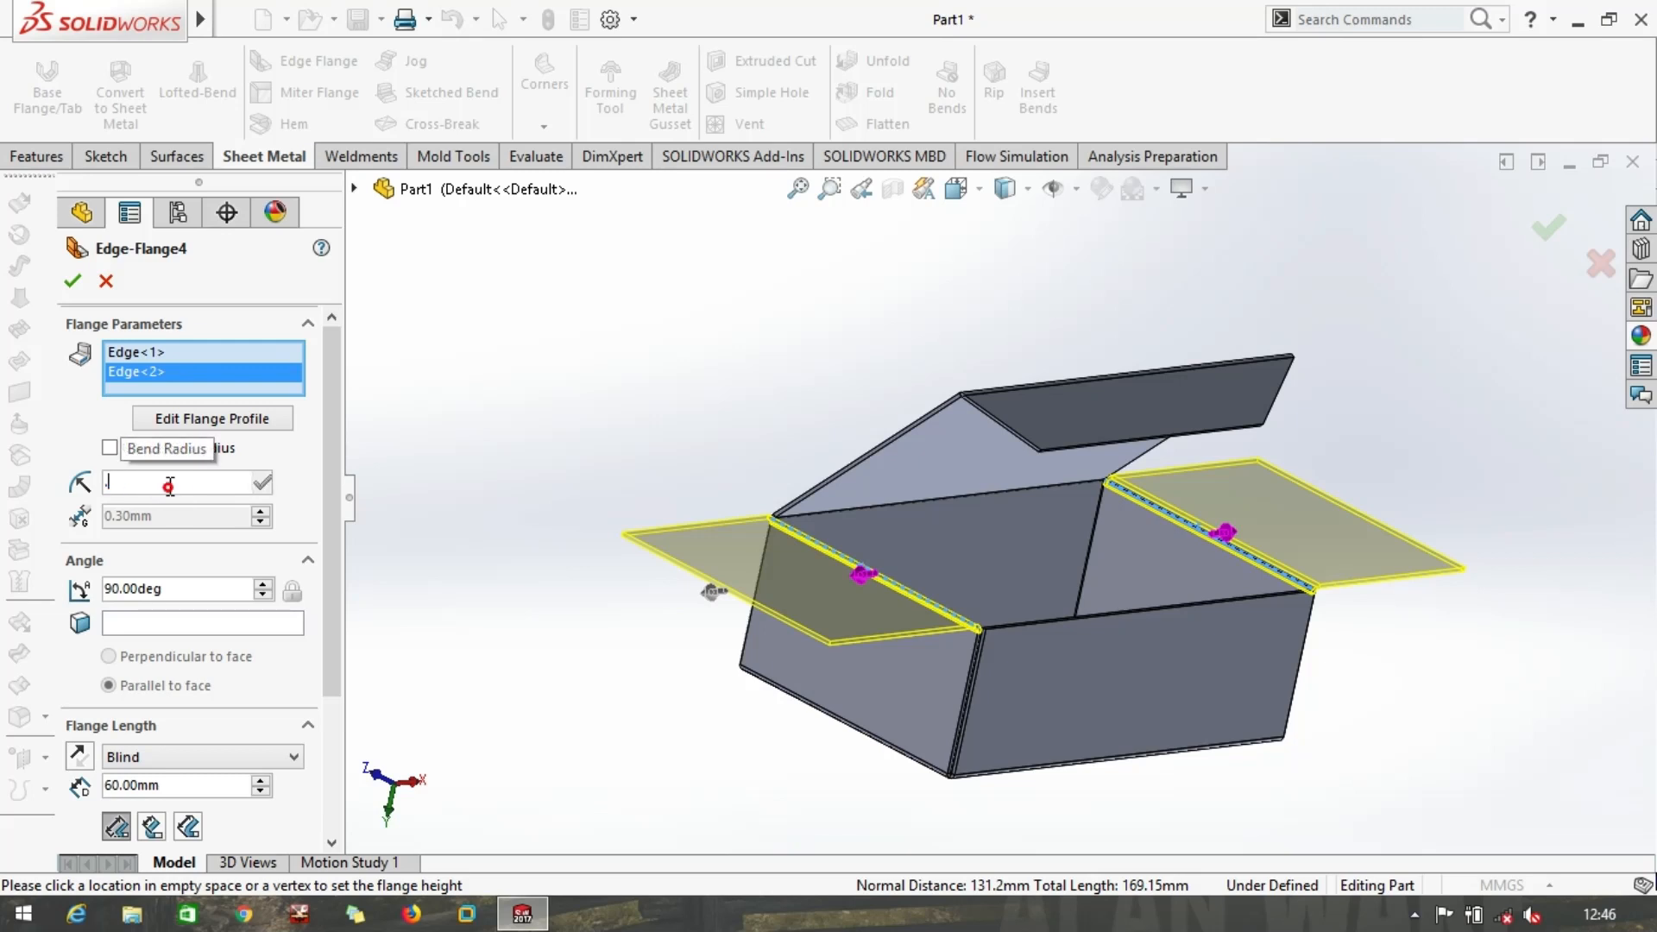
pyautogui.press('Return')
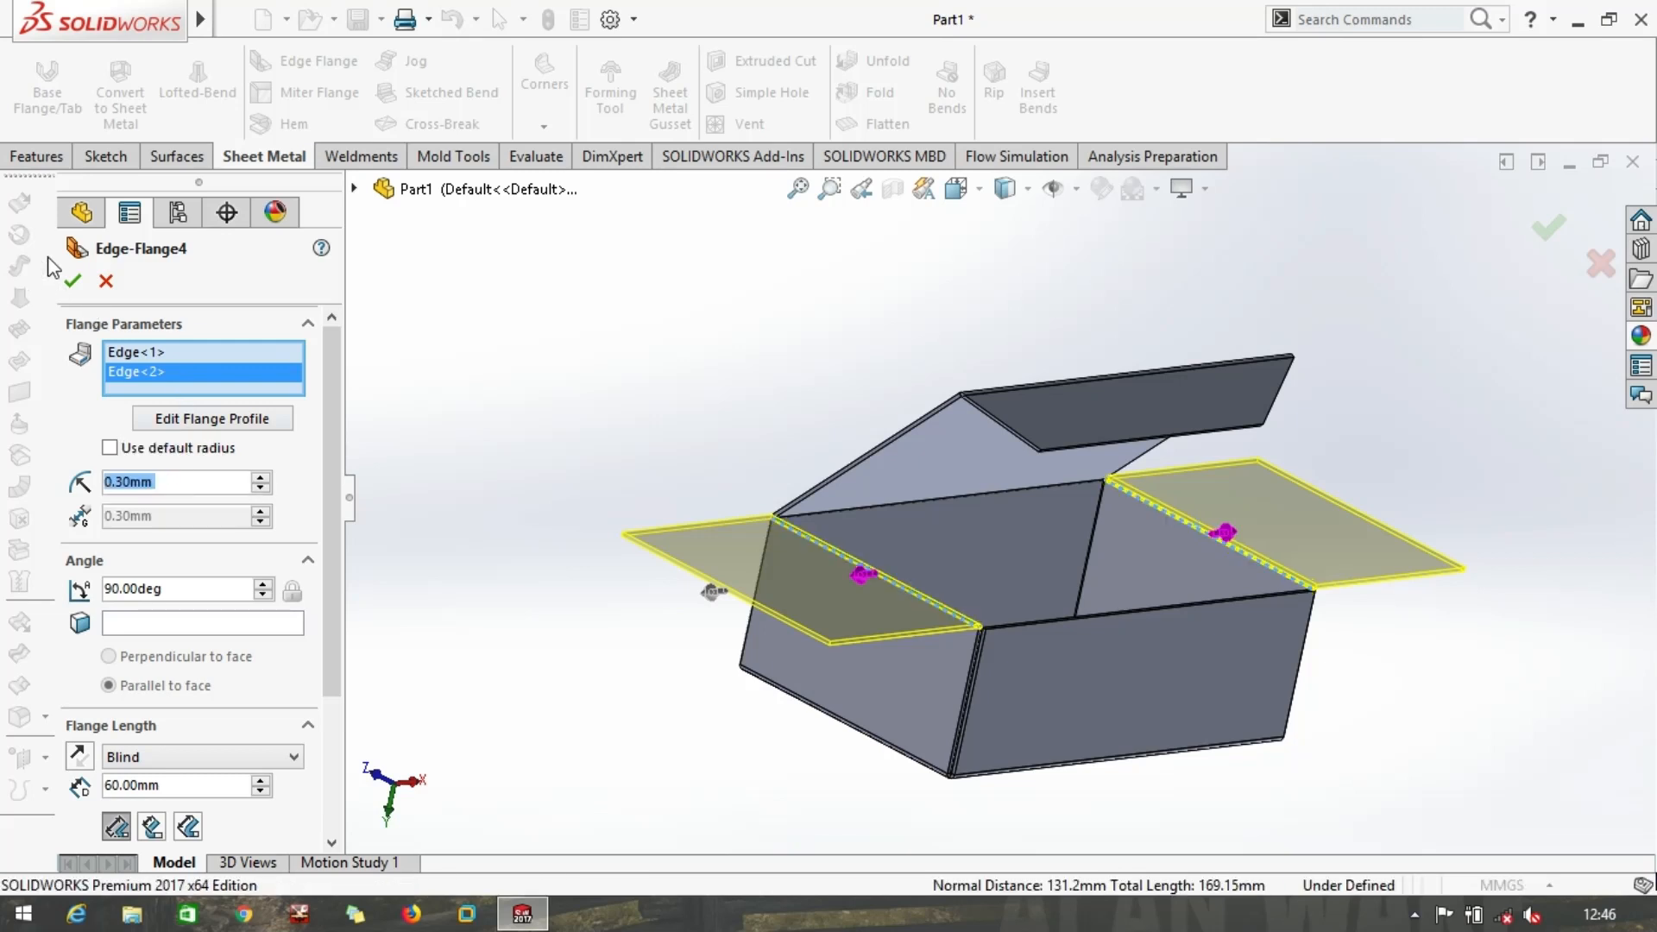
pyautogui.click(73, 282)
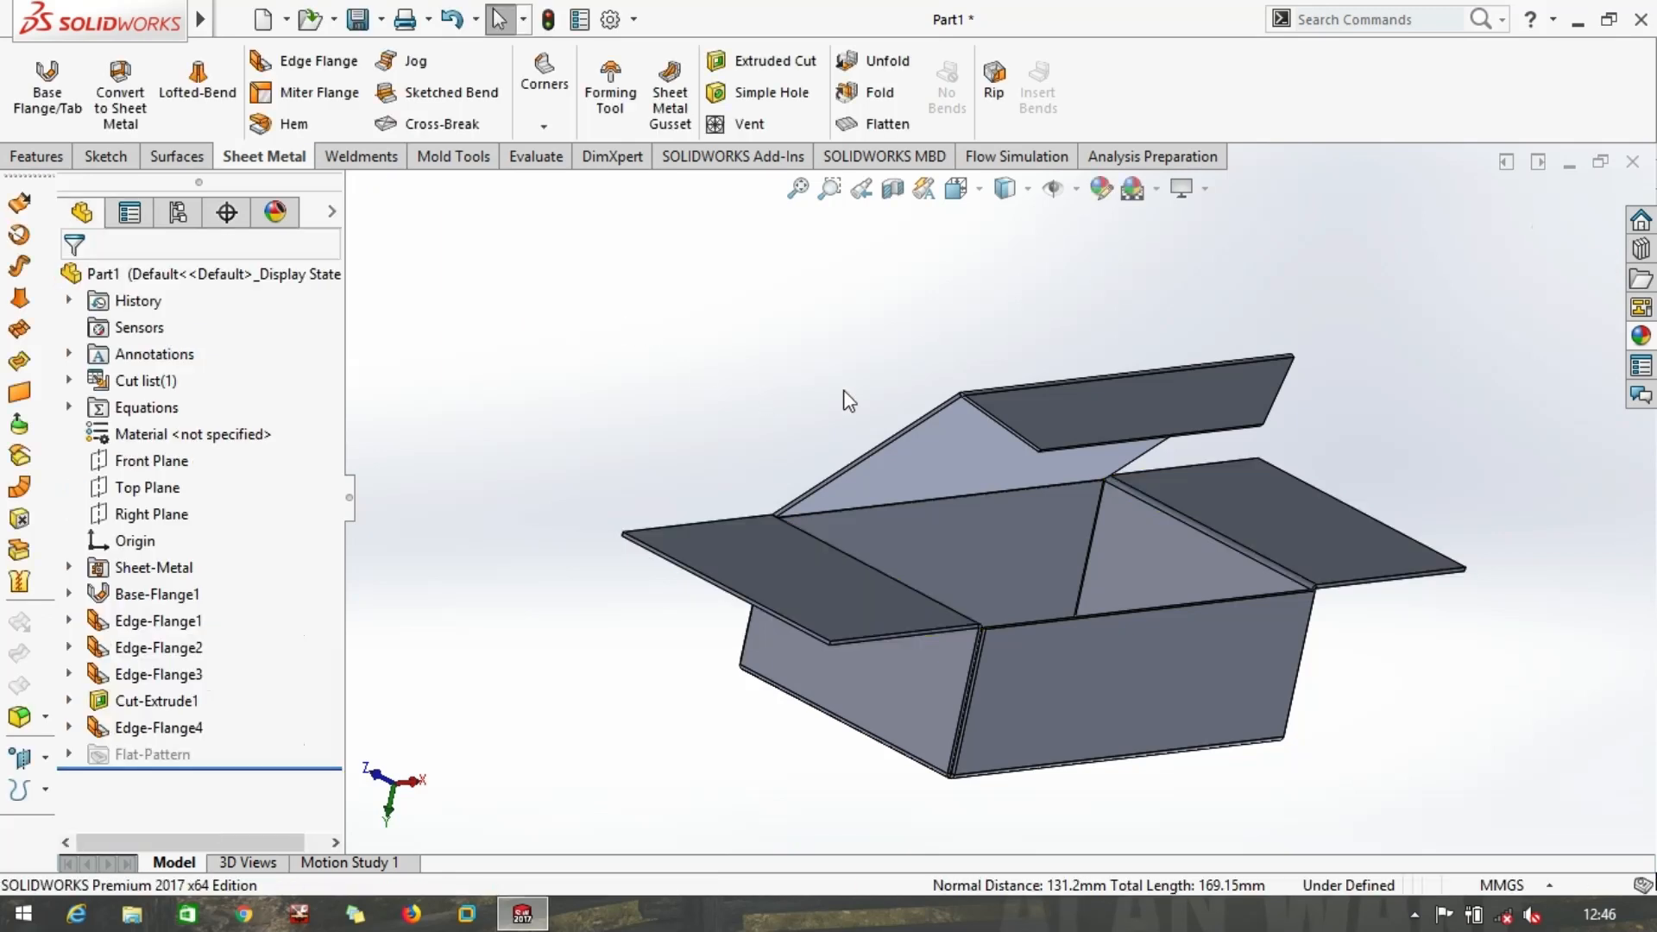
# Start a sketch on the upper face of the flap on the box's negative X side and view it face-on
pyautogui.moveTo(829, 382)
pyautogui.mouseDown(button='middle')
pyautogui.moveTo(869, 374)
pyautogui.moveTo(844, 381)
pyautogui.moveTo(836, 353)
pyautogui.mouseUp(button='middle')
pyautogui.click(499, 19)
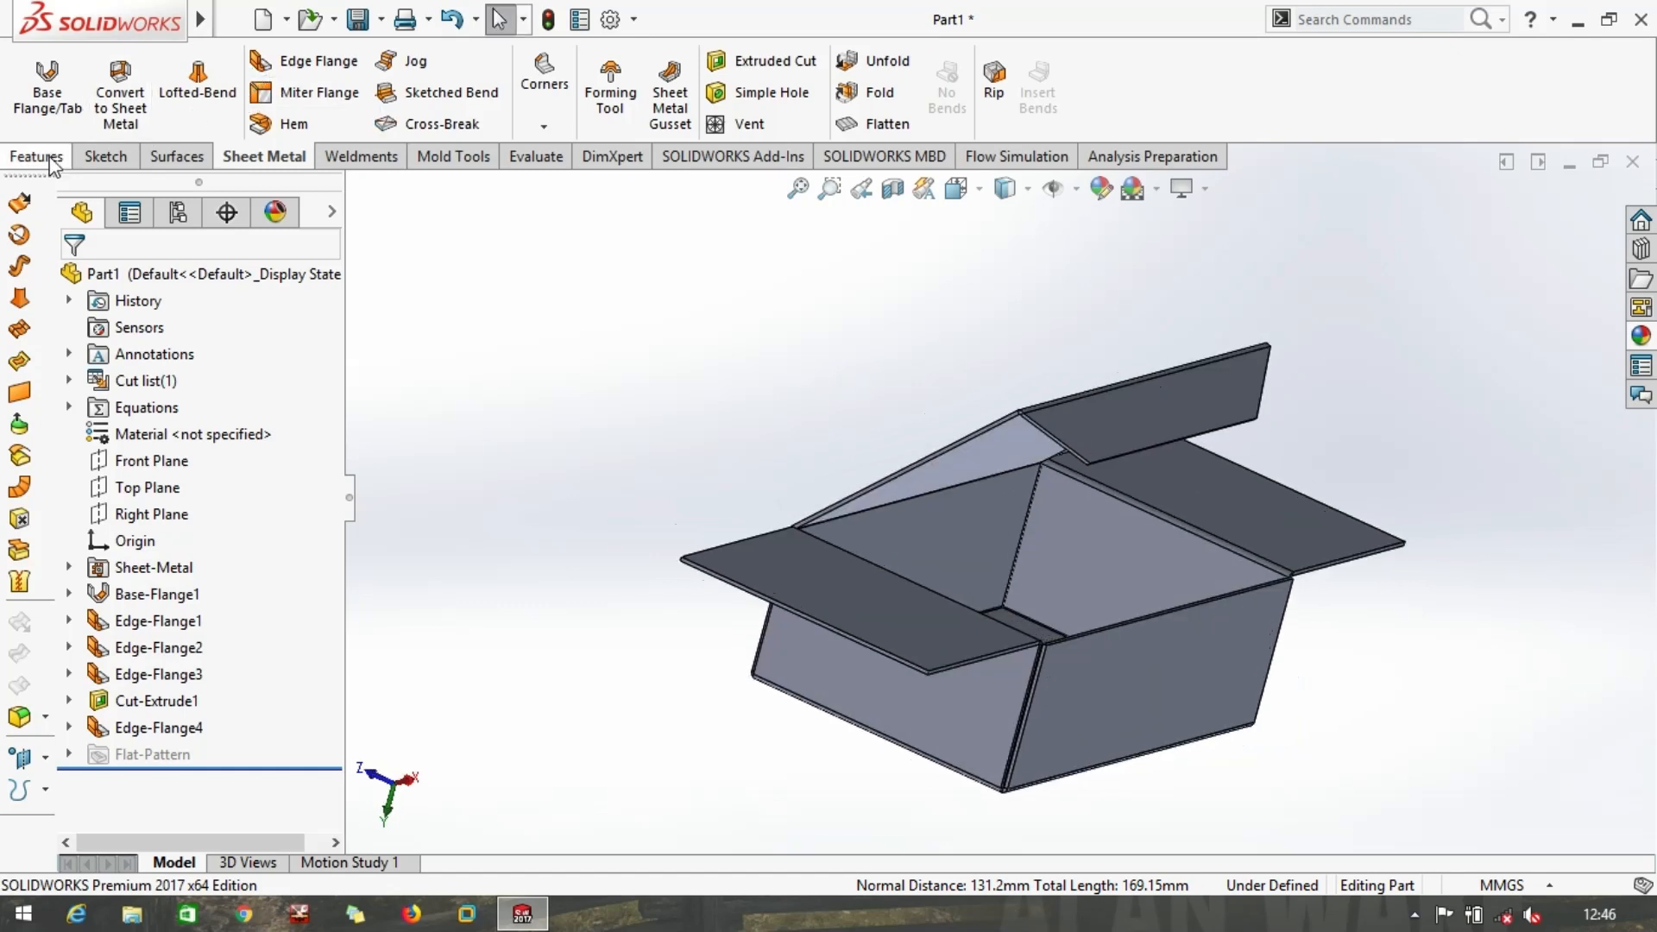
pyautogui.click(101, 156)
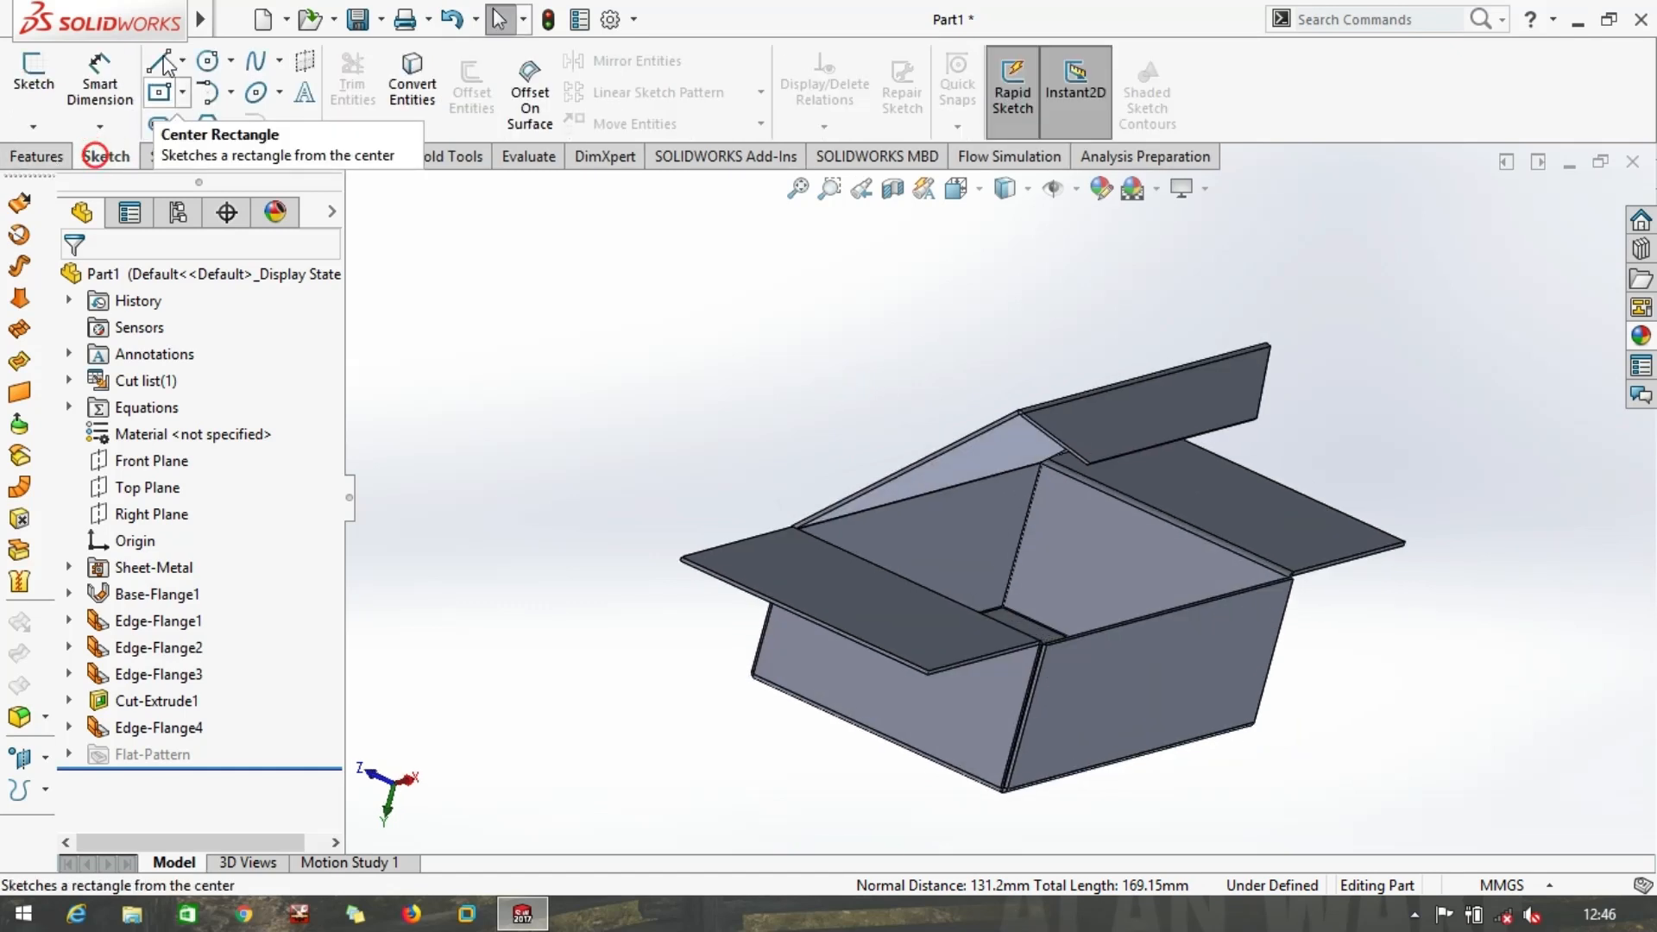
pyautogui.click(33, 74)
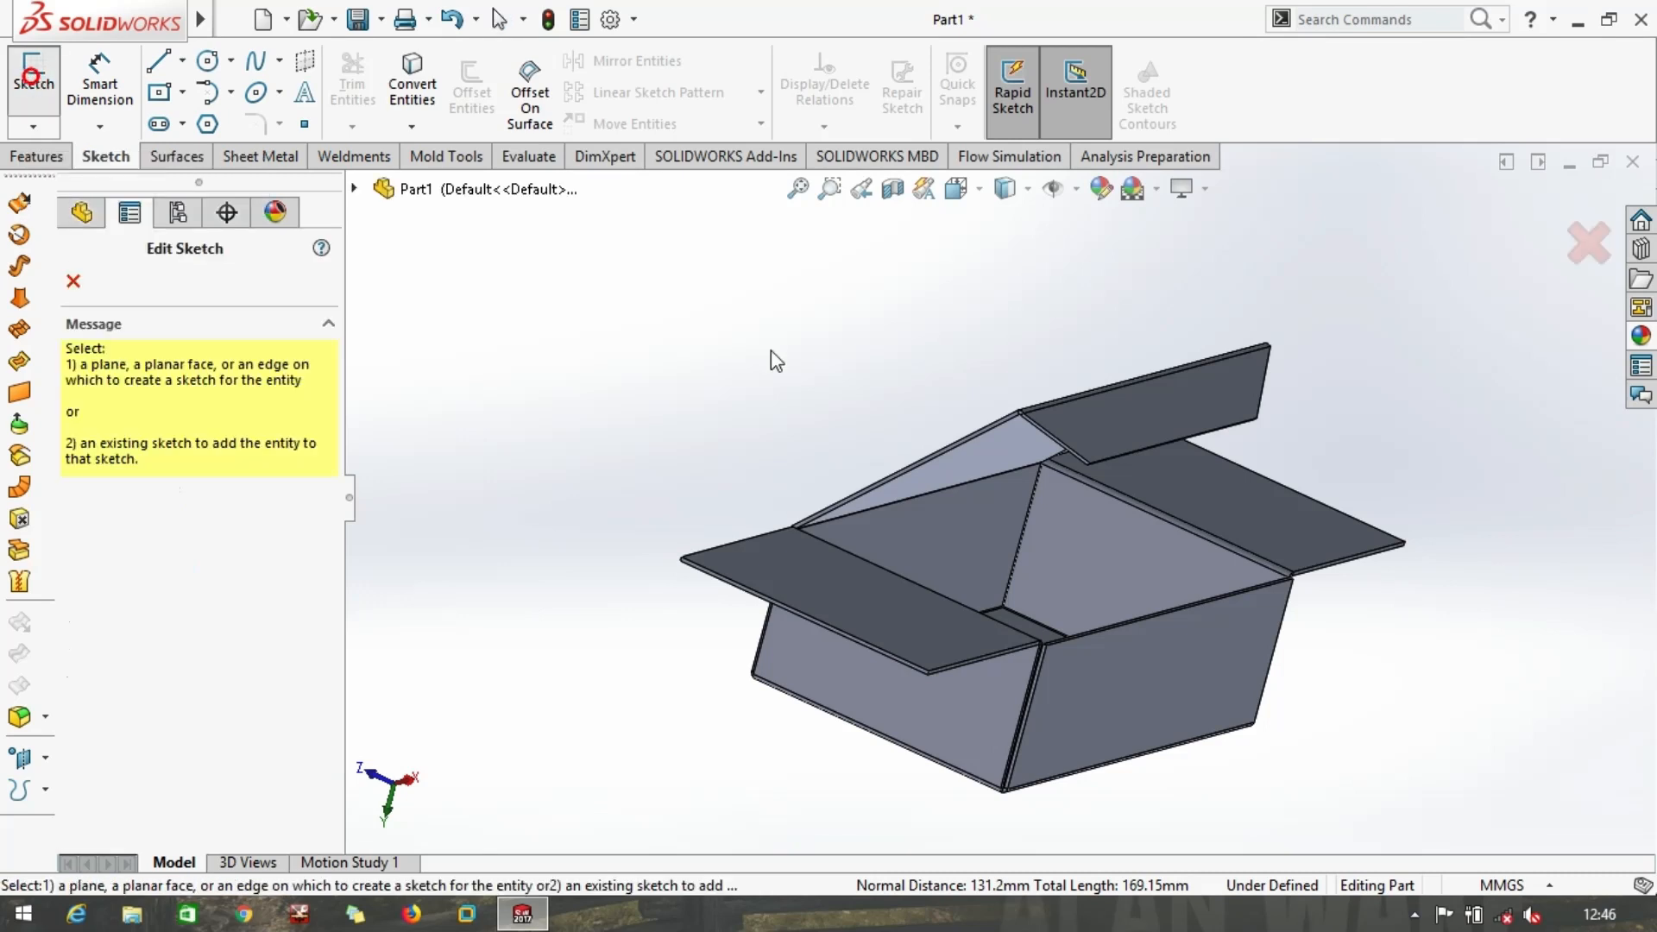
pyautogui.click(877, 596)
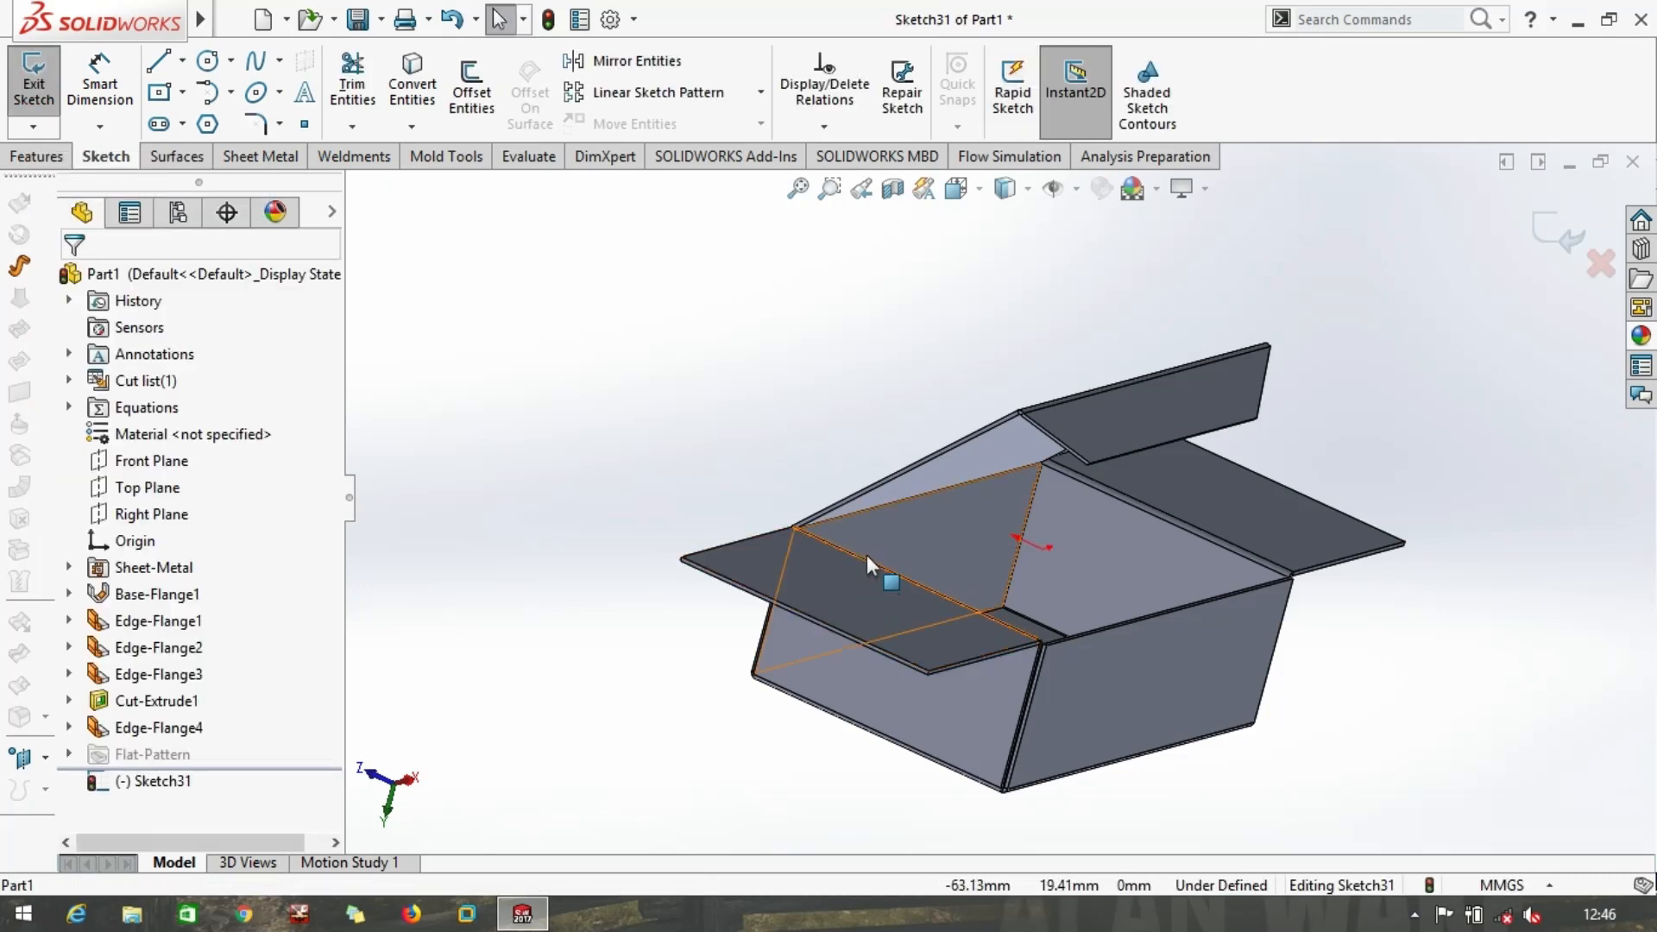
pyautogui.hotkey('ctrl', '8')
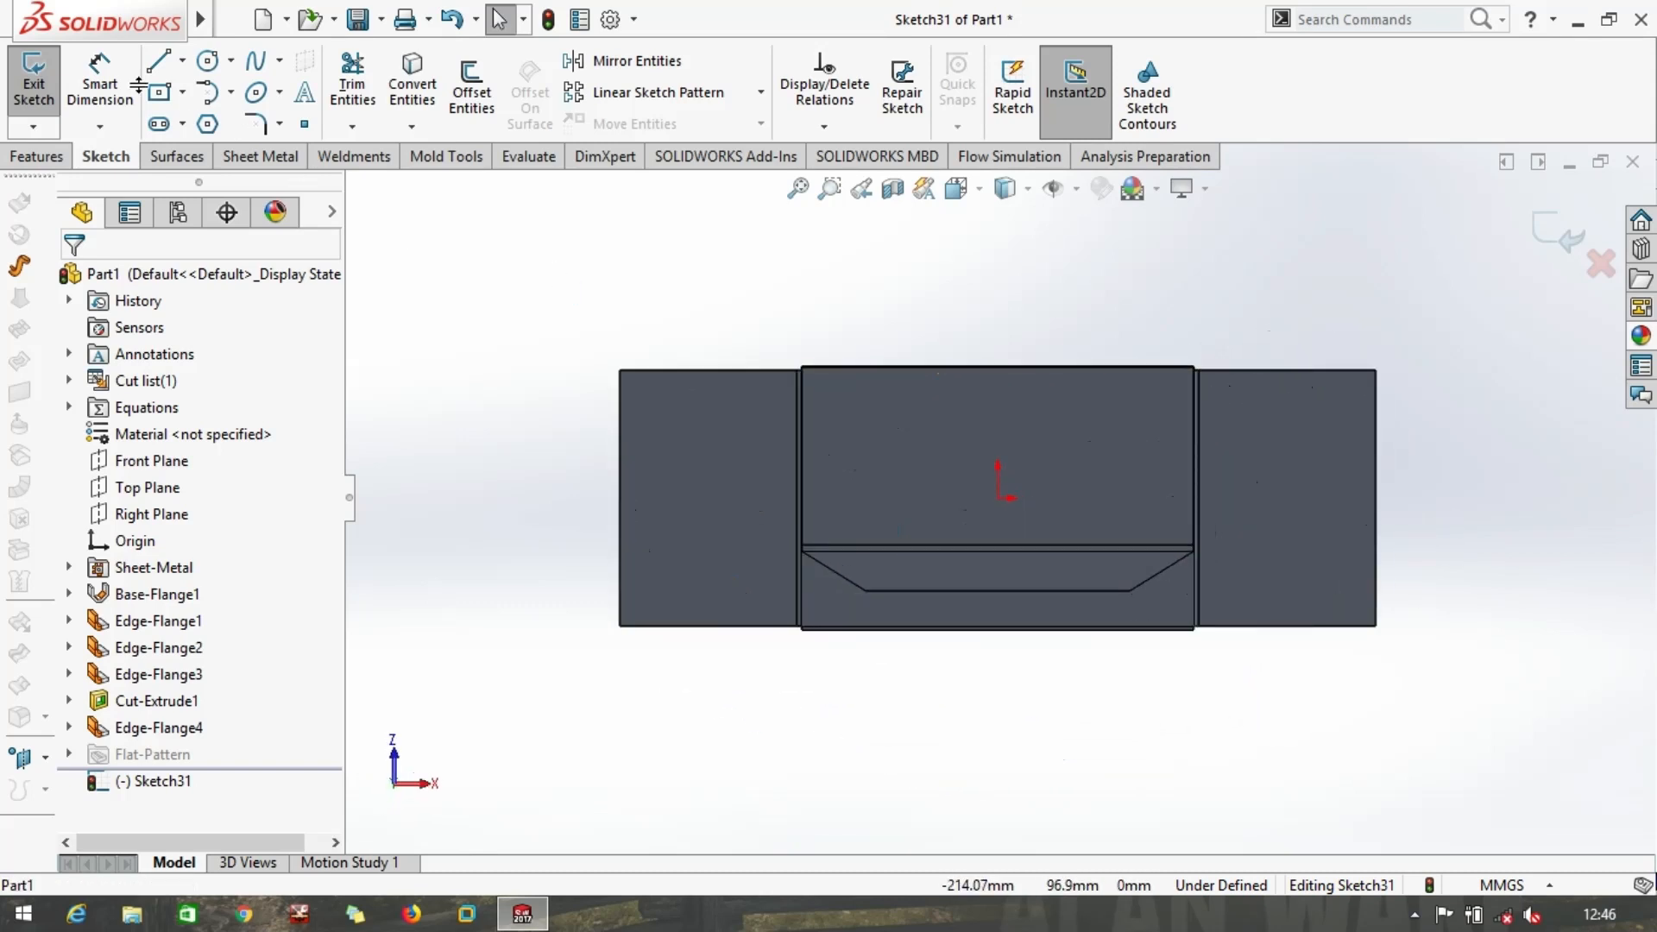
# Sketch a line sloping from the flap's inner corner beside the lid hinge, continued by a horizontal line about 29 mm long to the free edge
pyautogui.click(157, 62)
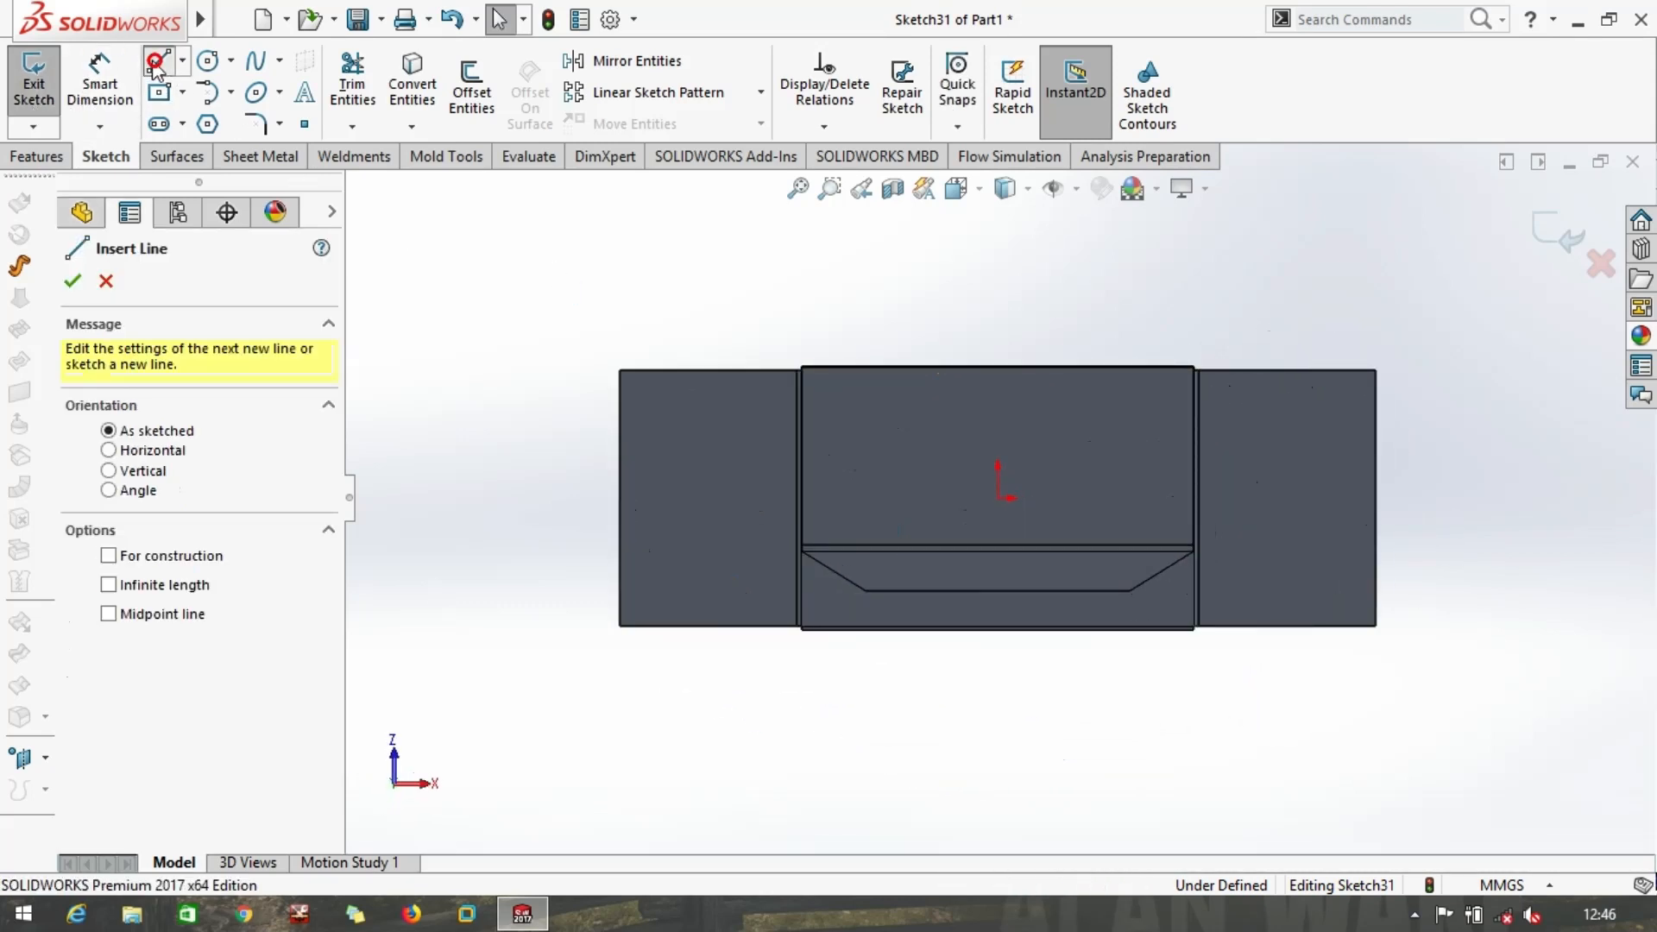
pyautogui.scroll(-1, 820, 399)
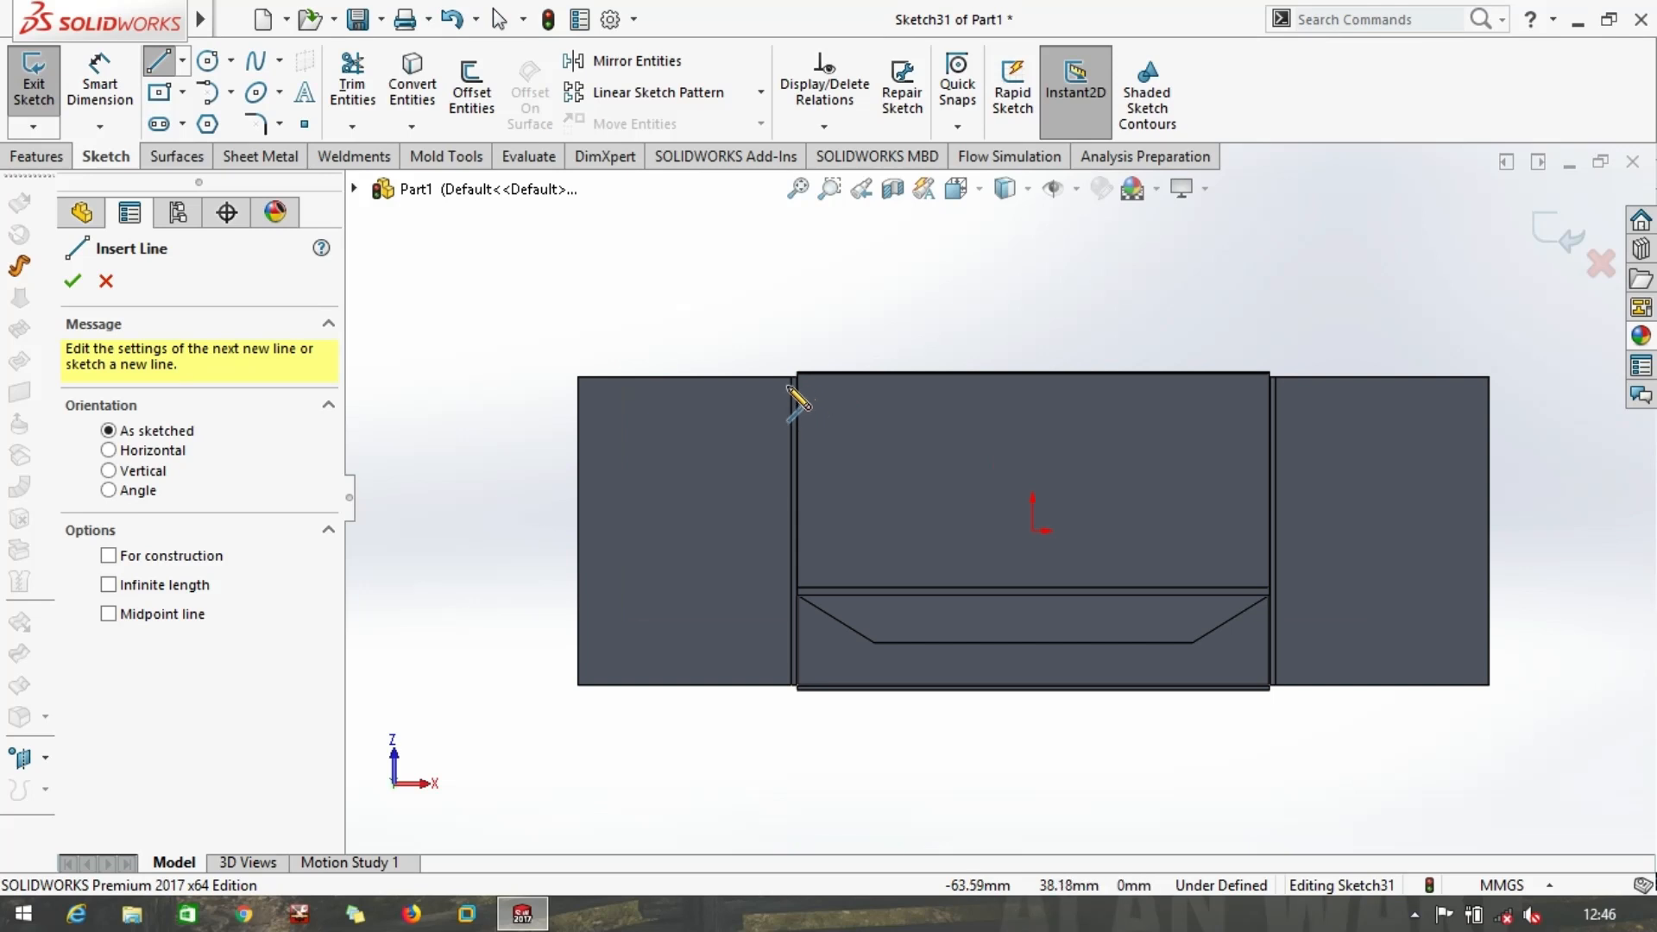
pyautogui.click(791, 377)
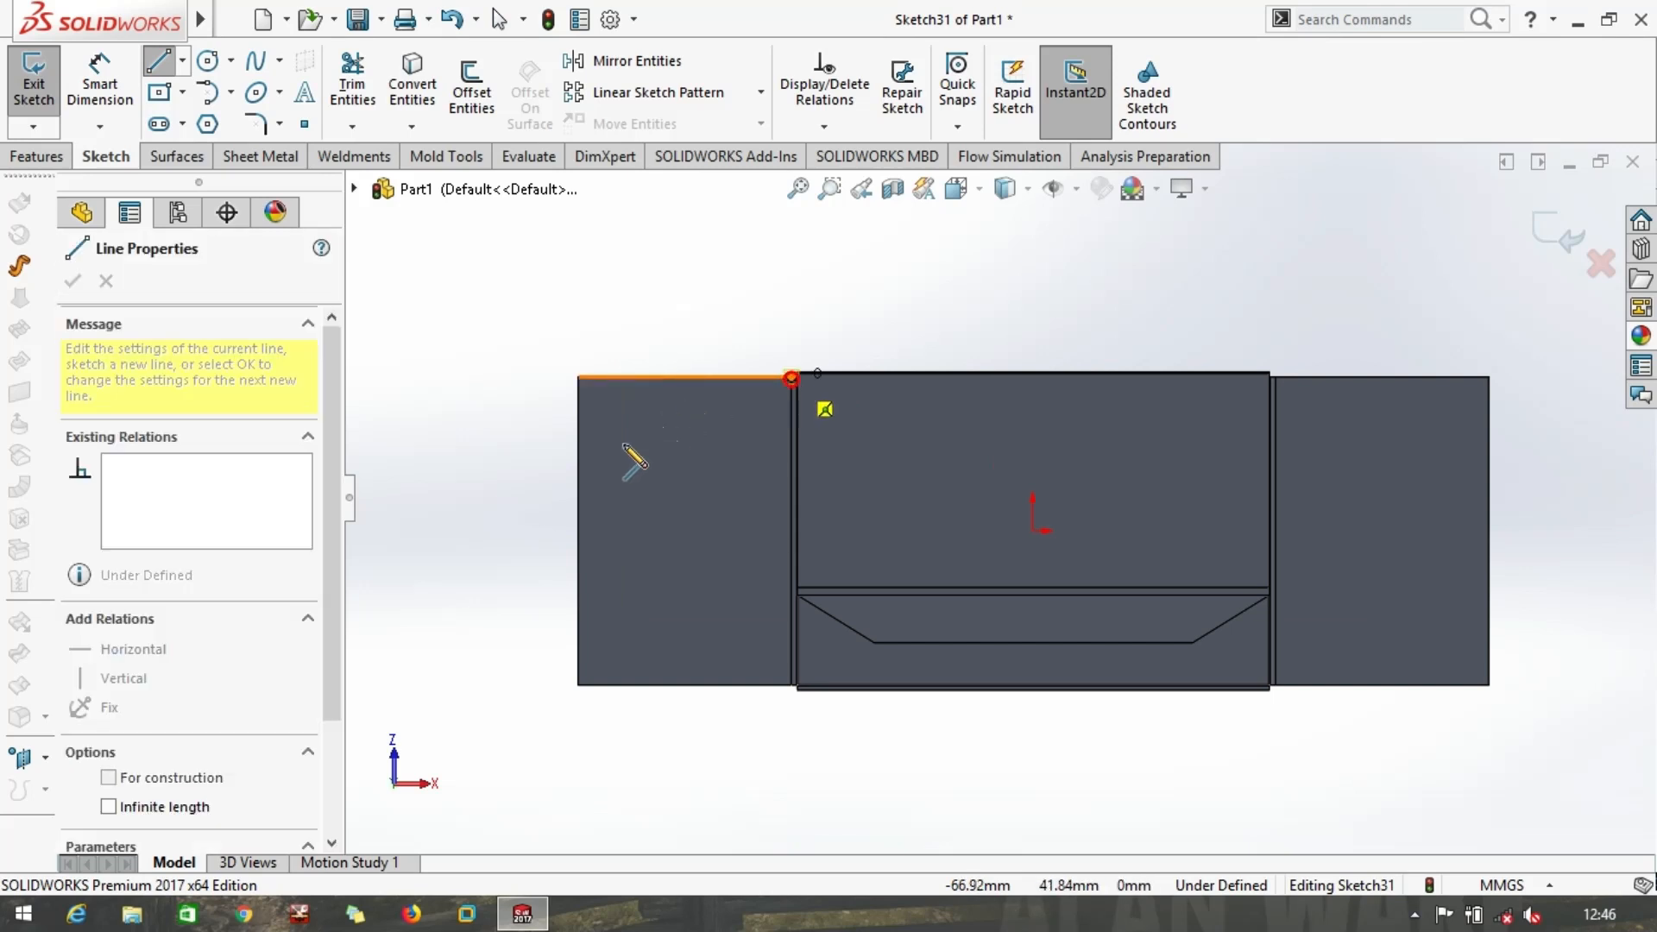
pyautogui.click(685, 429)
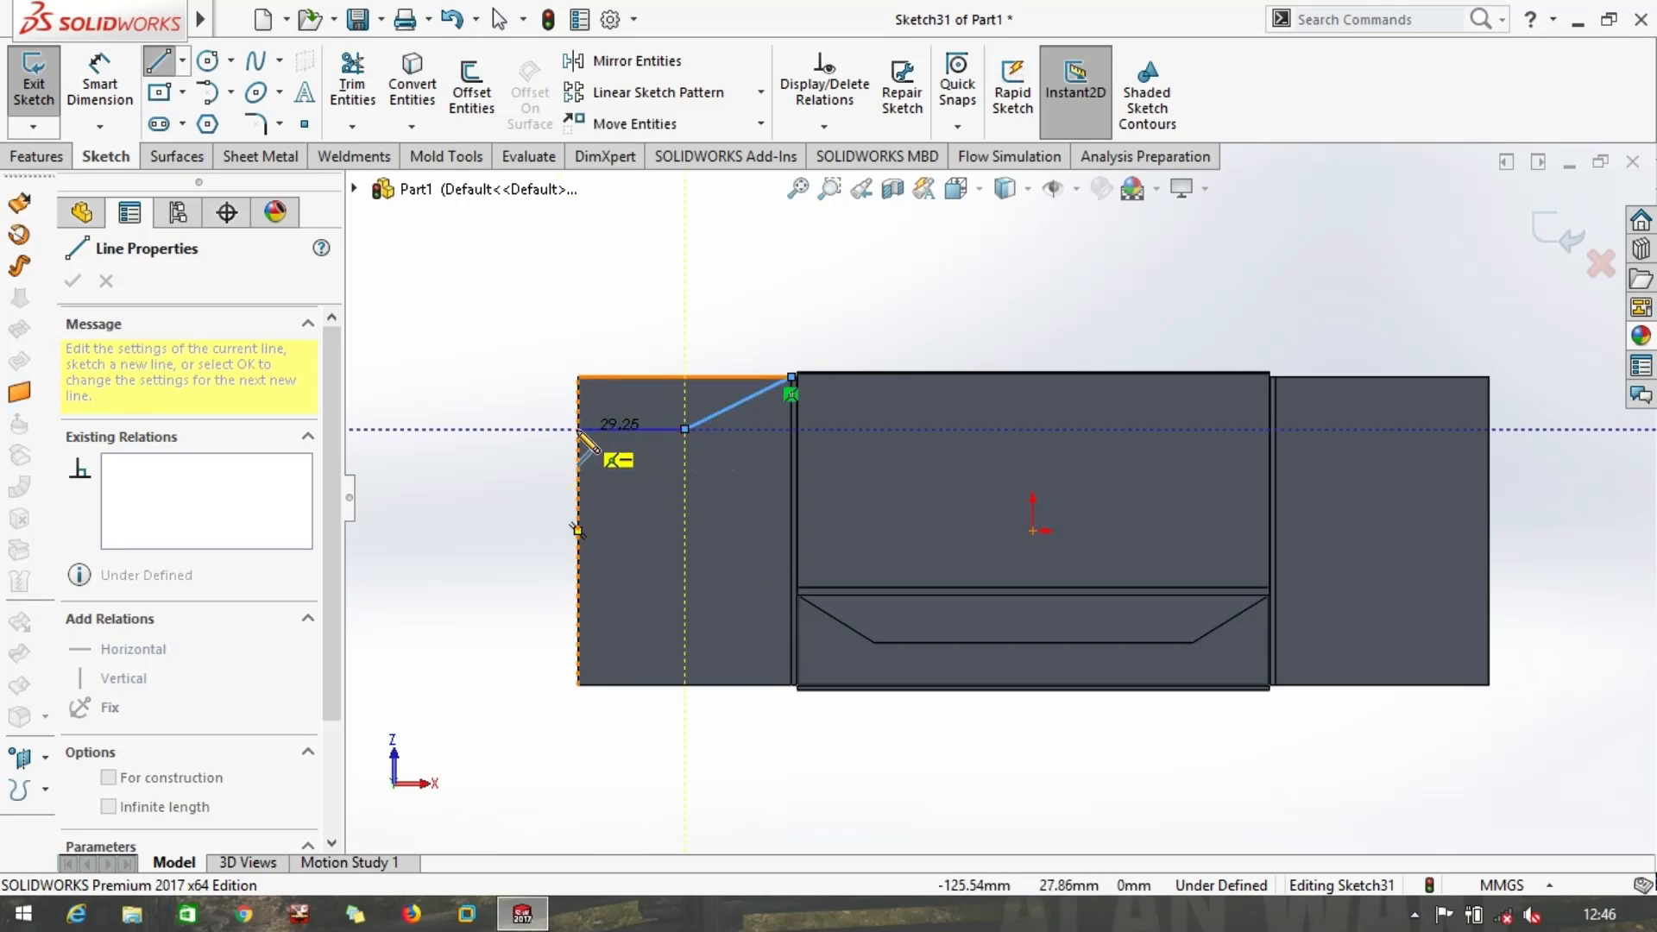
pyautogui.click(578, 429)
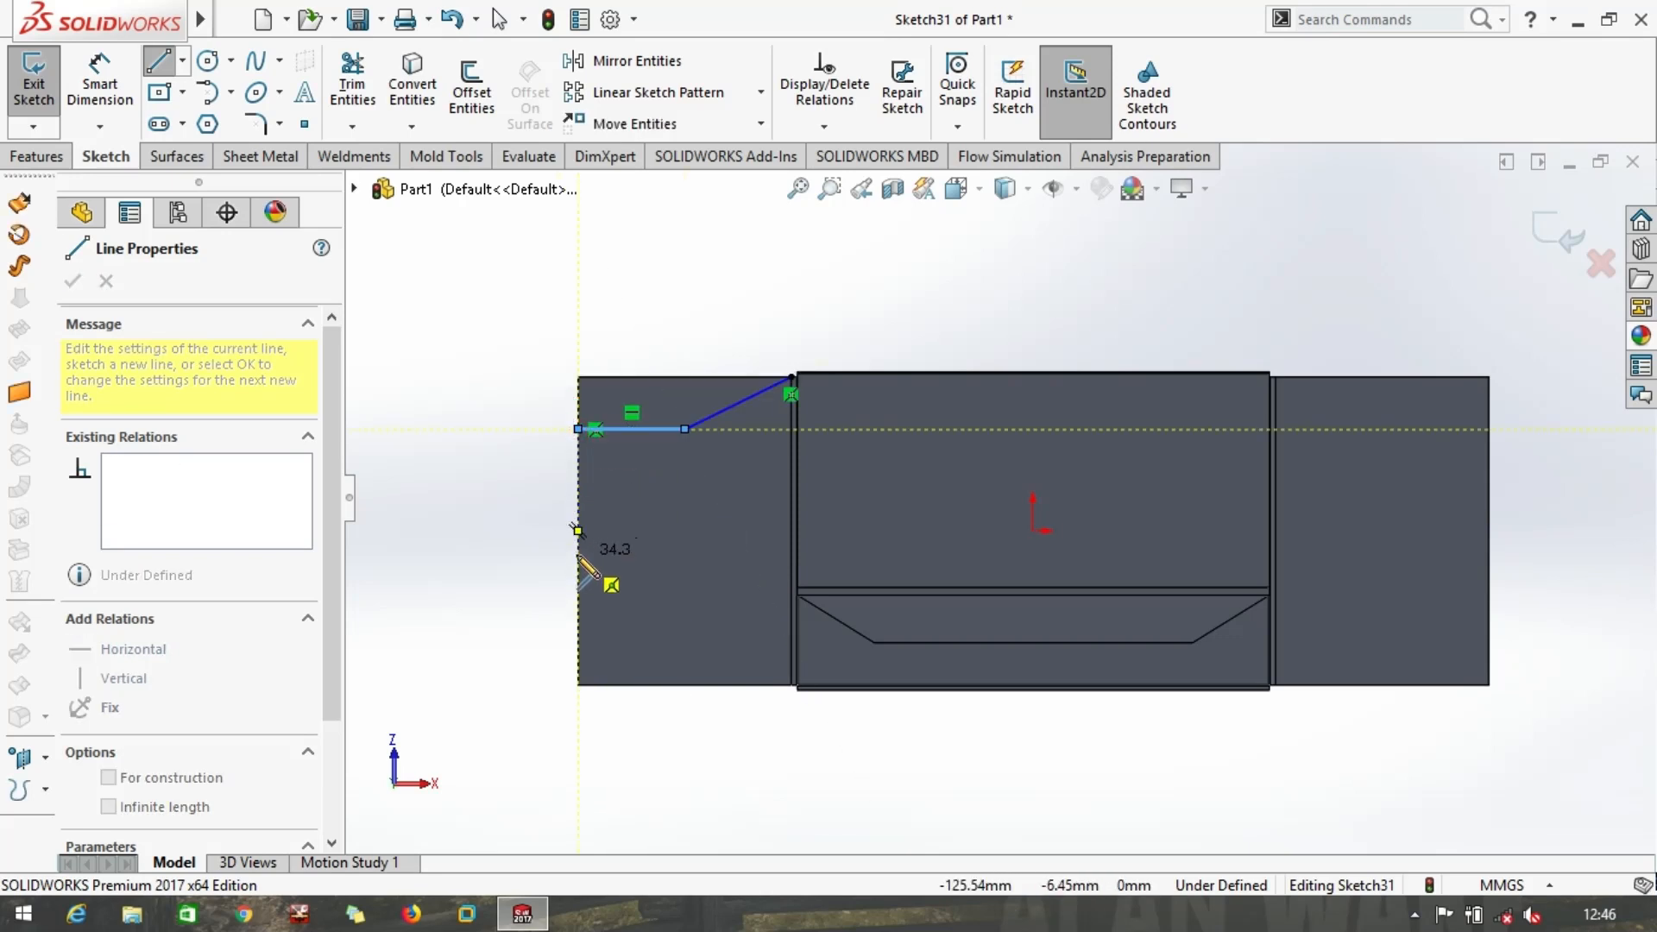
# Continue about 34 mm along the free edge and outline a right triangle at the flap's front end, its diagonal ending at the inner corner
pyautogui.click(578, 554)
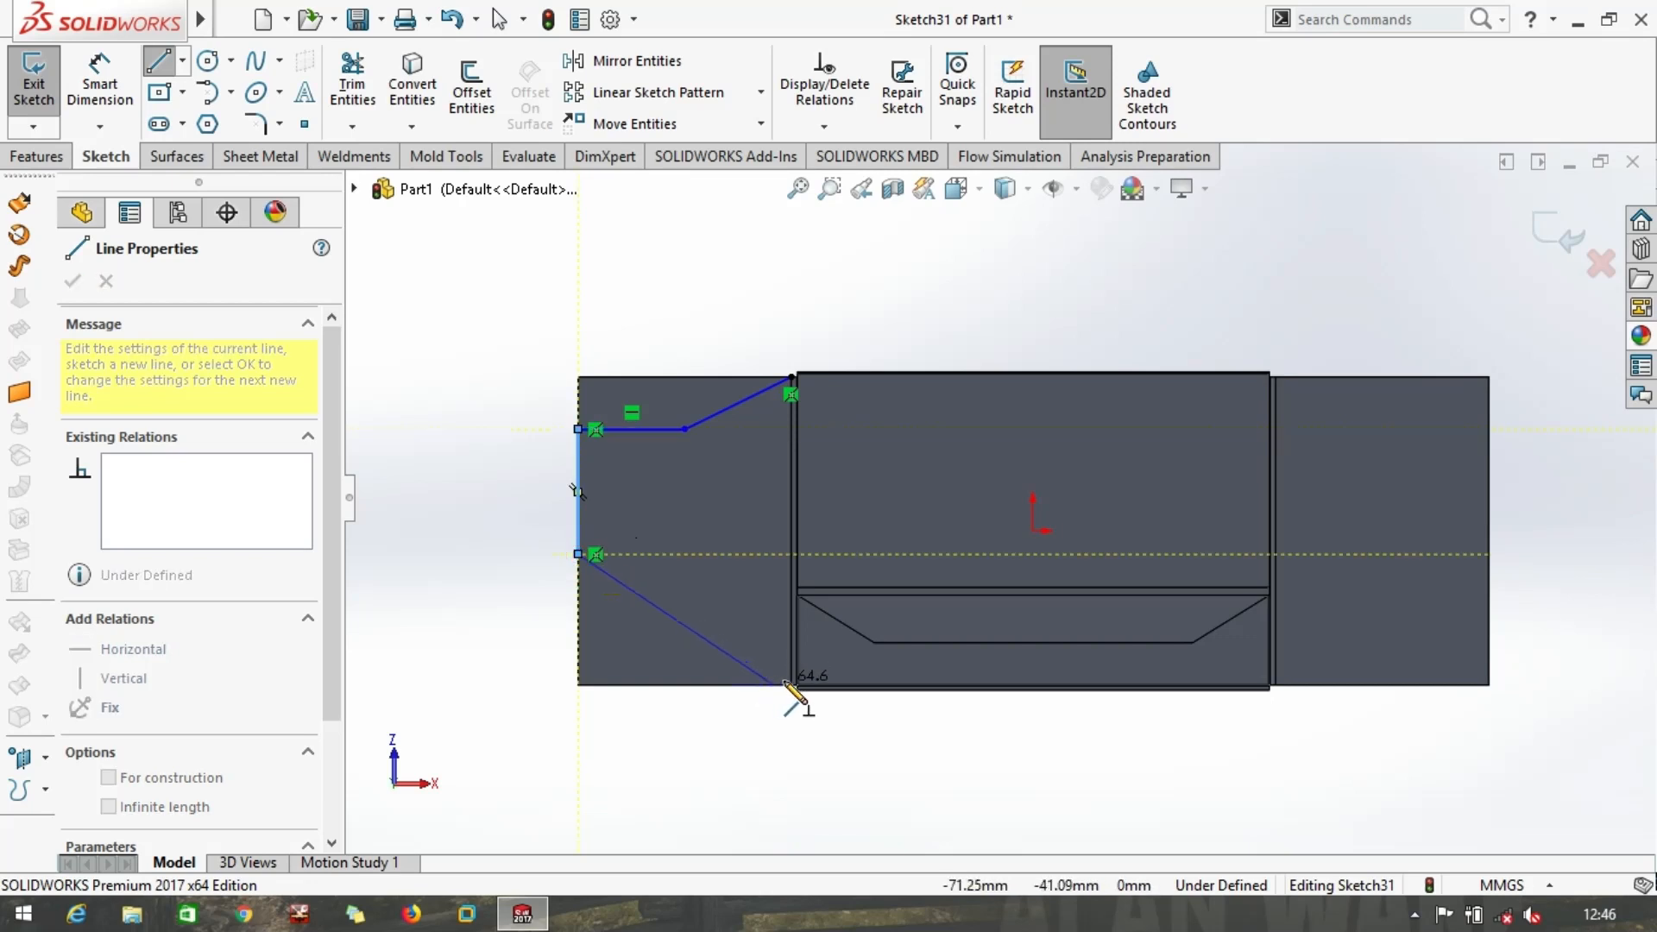
pyautogui.click(791, 685)
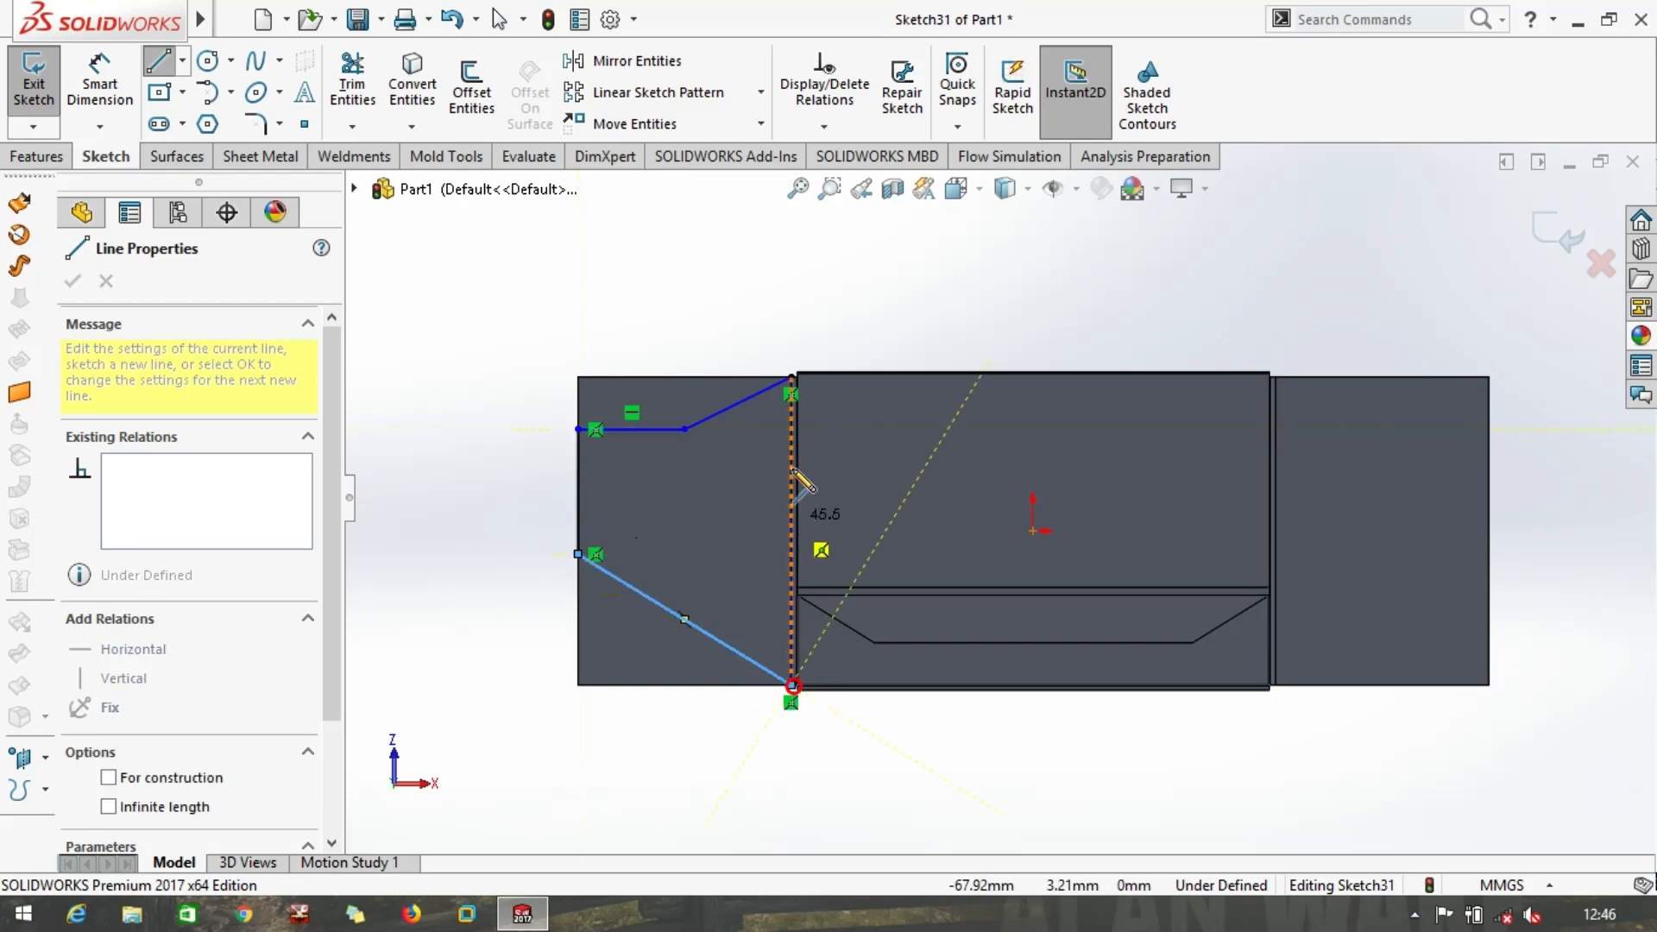
pyautogui.click(577, 685)
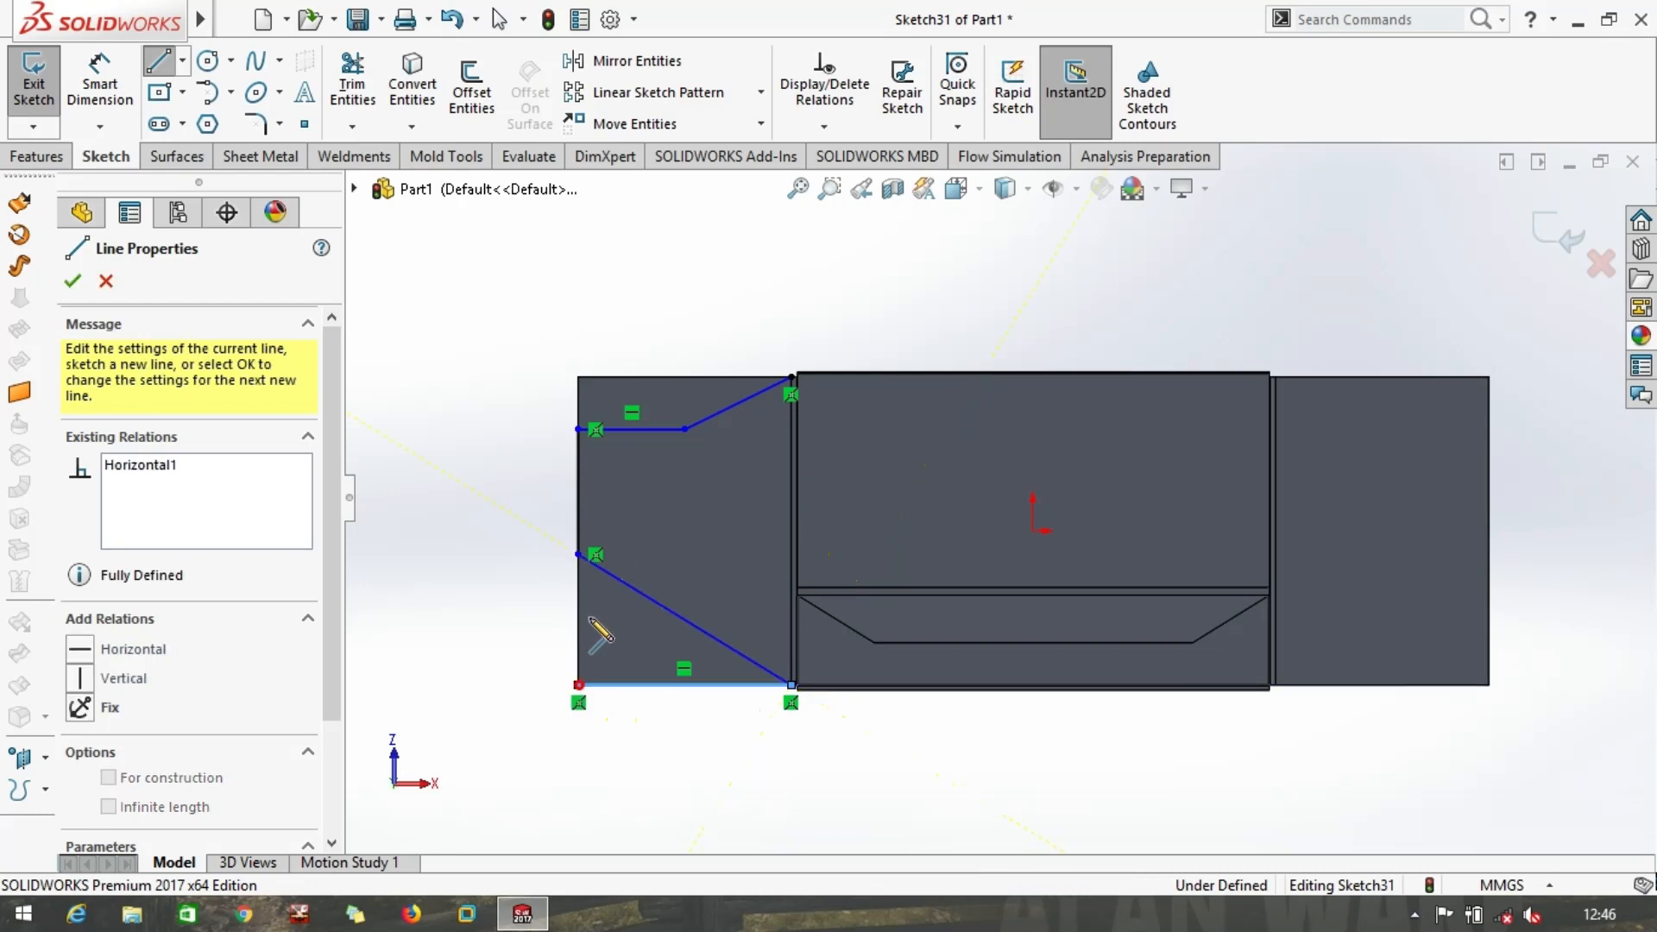
pyautogui.click(577, 555)
pyautogui.press('Escape')
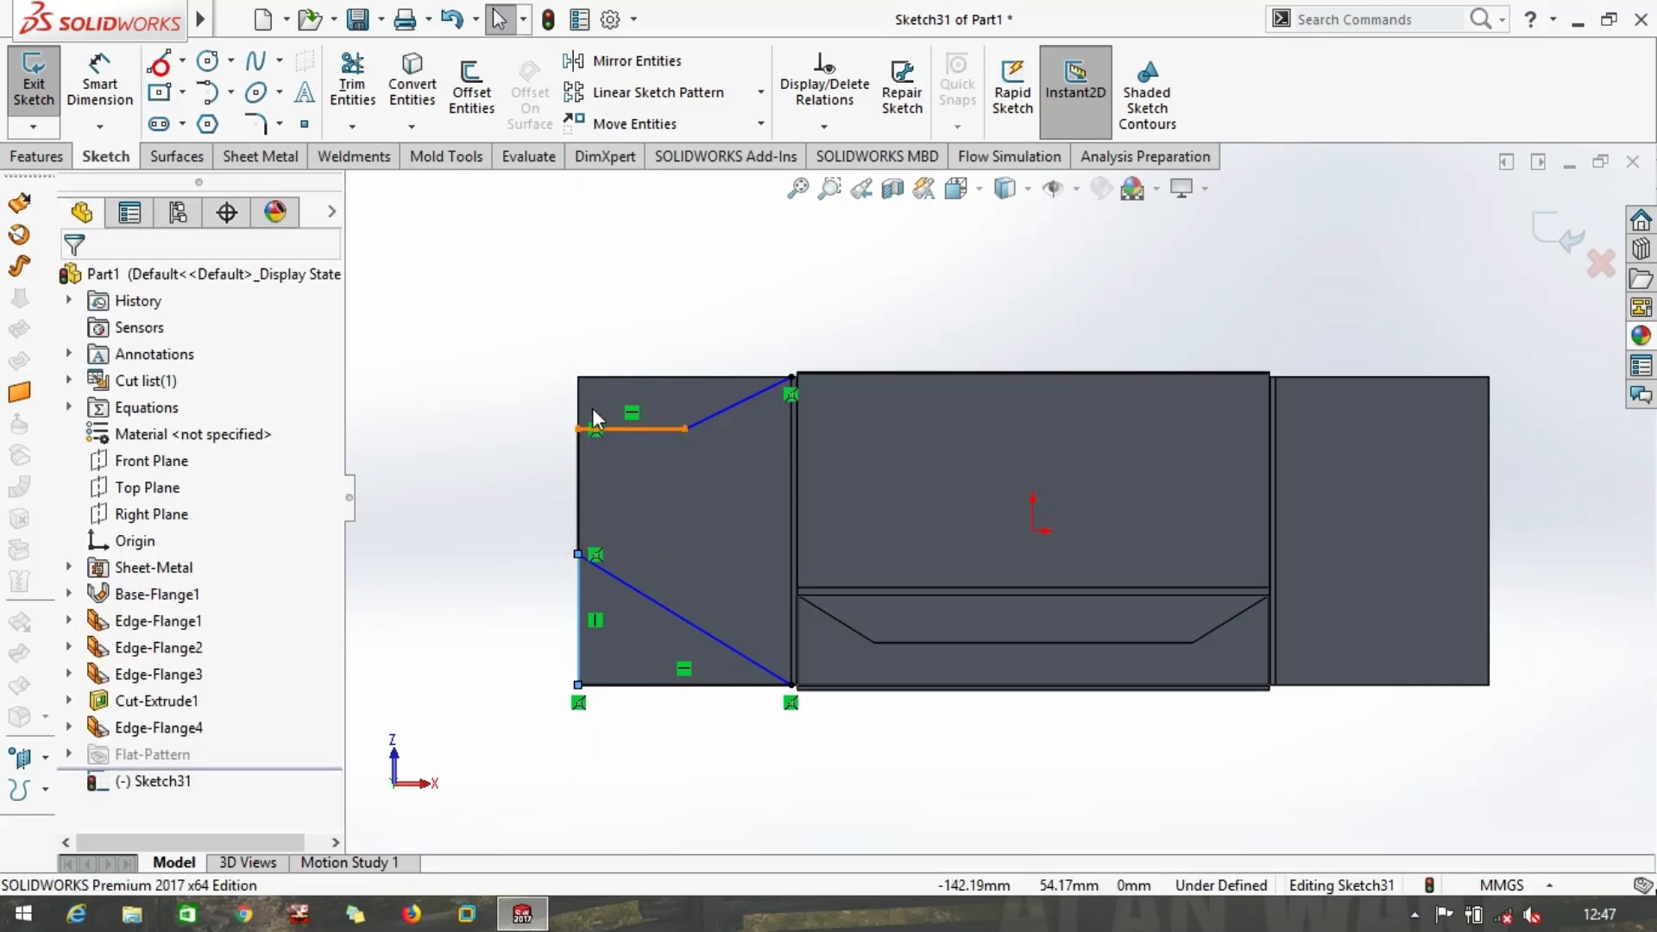
# Close the hinge-side corner outline with lines along the flap's free edge and end edge to the inner corner
pyautogui.click(158, 65)
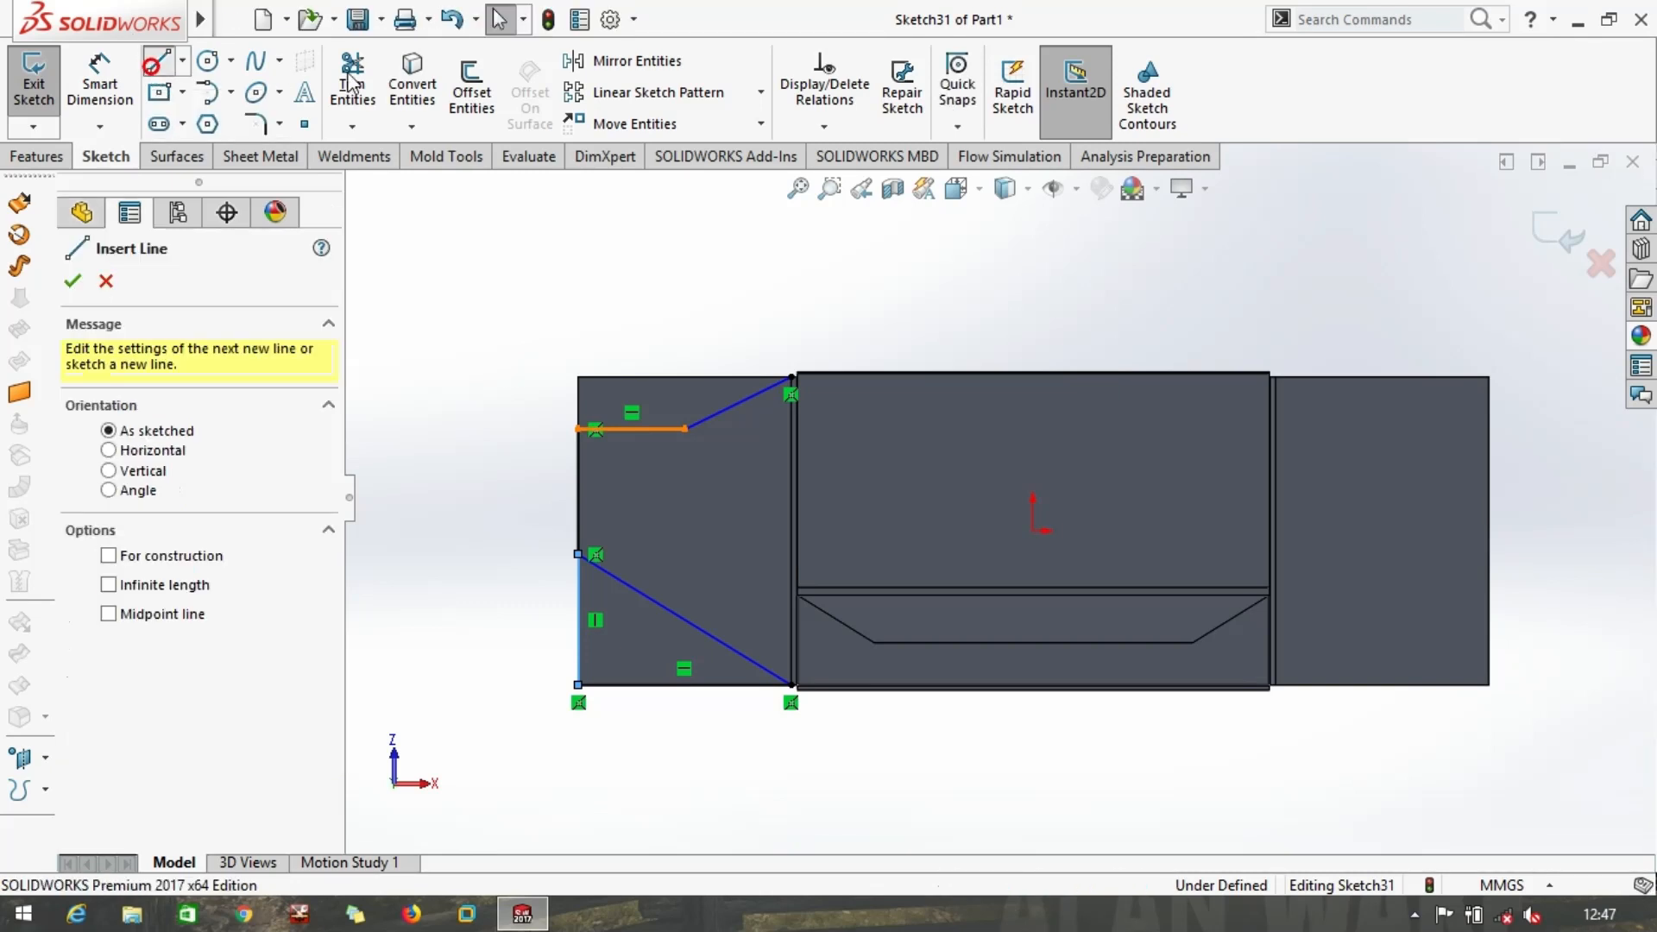
pyautogui.click(577, 429)
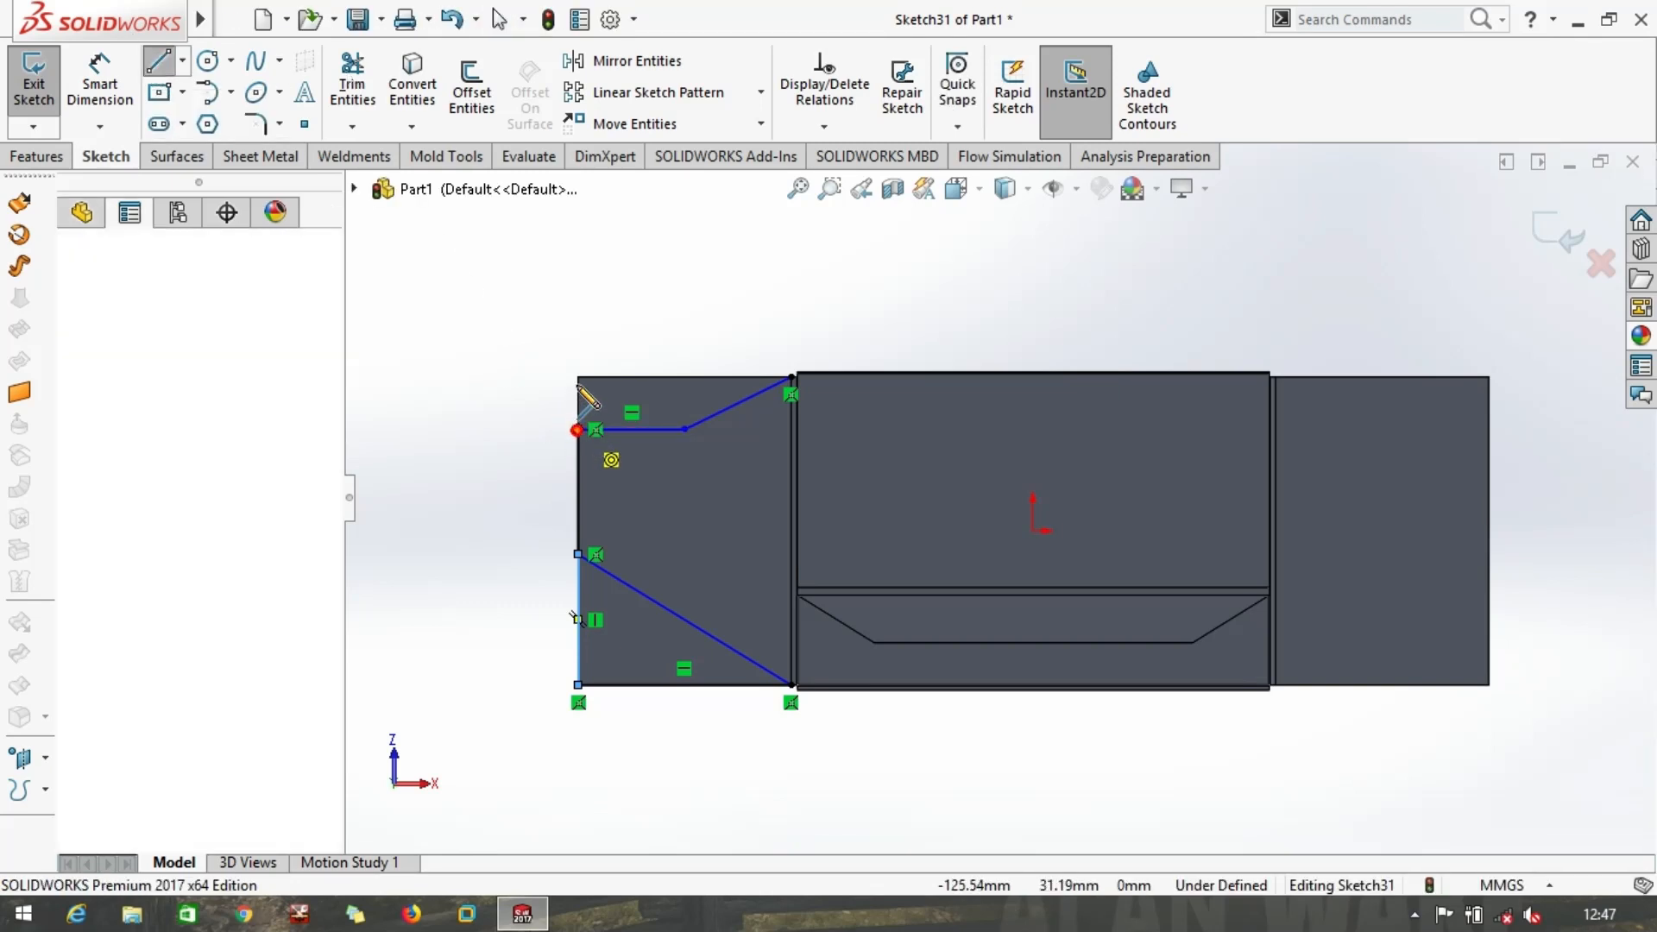
pyautogui.click(578, 377)
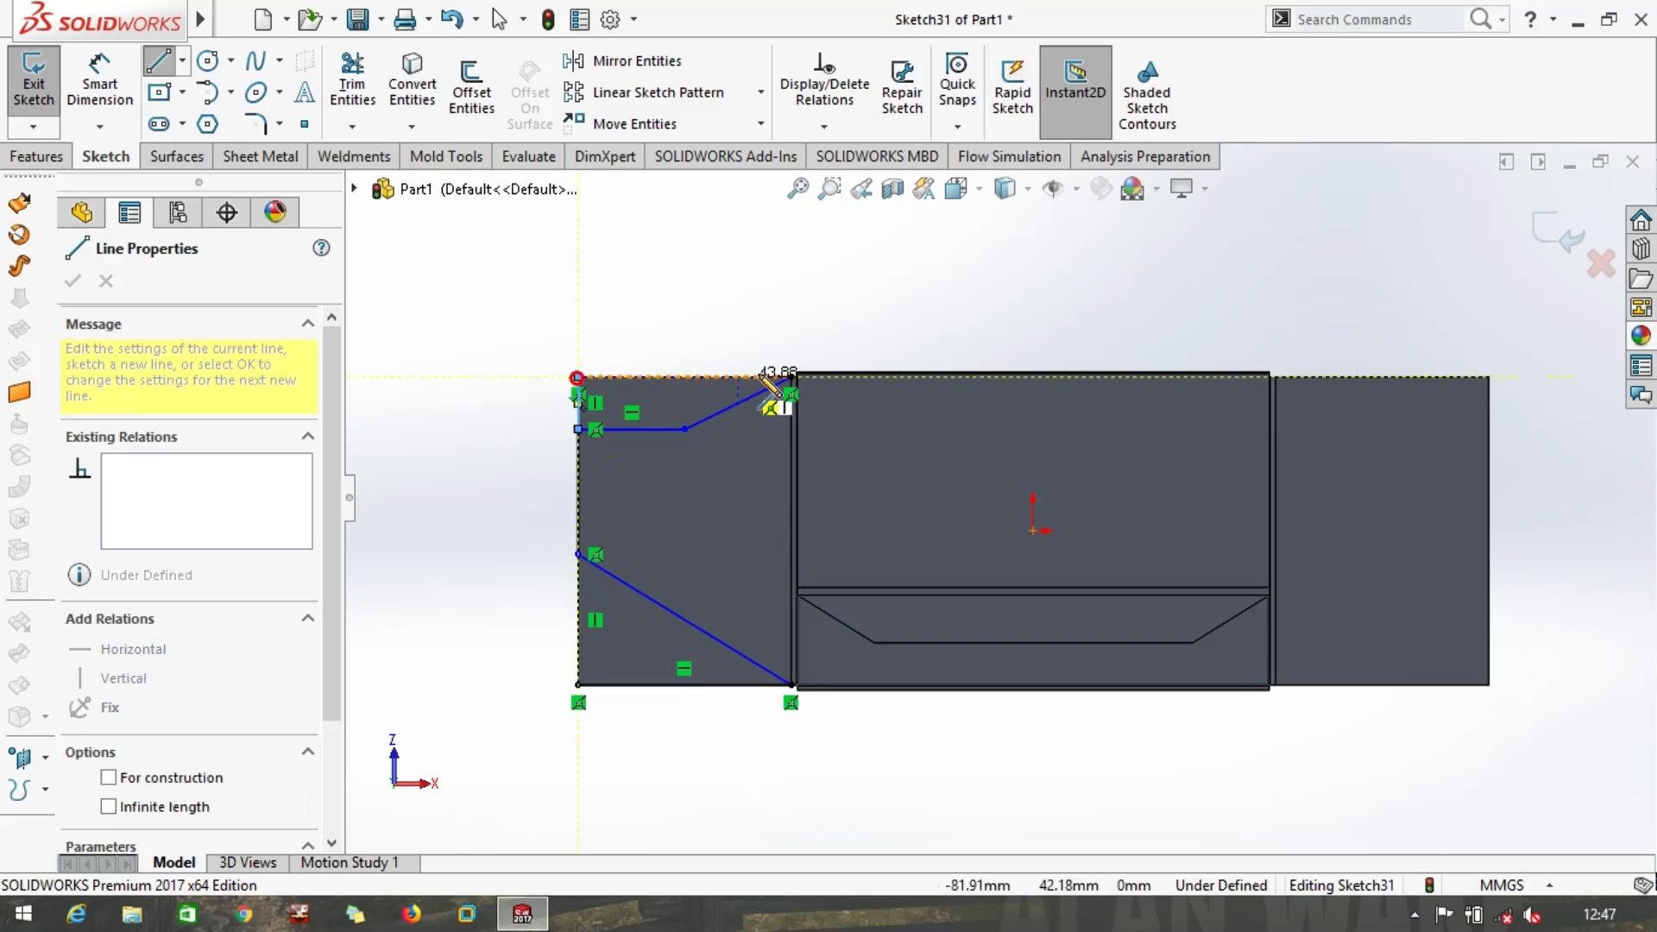
pyautogui.click(791, 376)
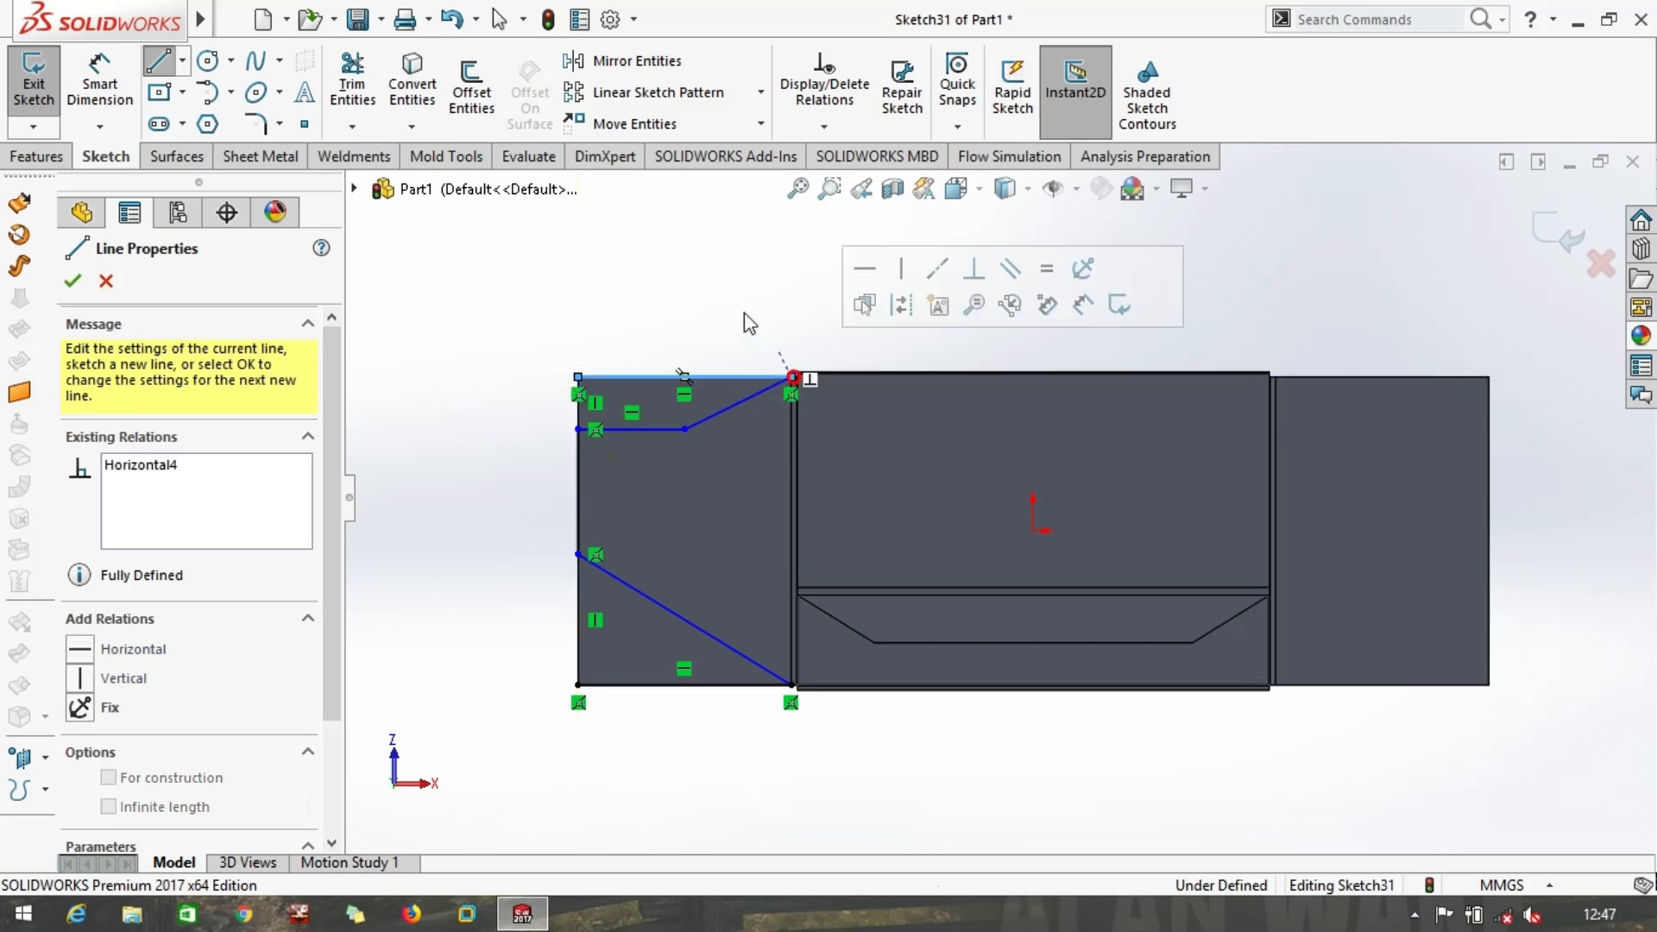
pyautogui.press('Escape')
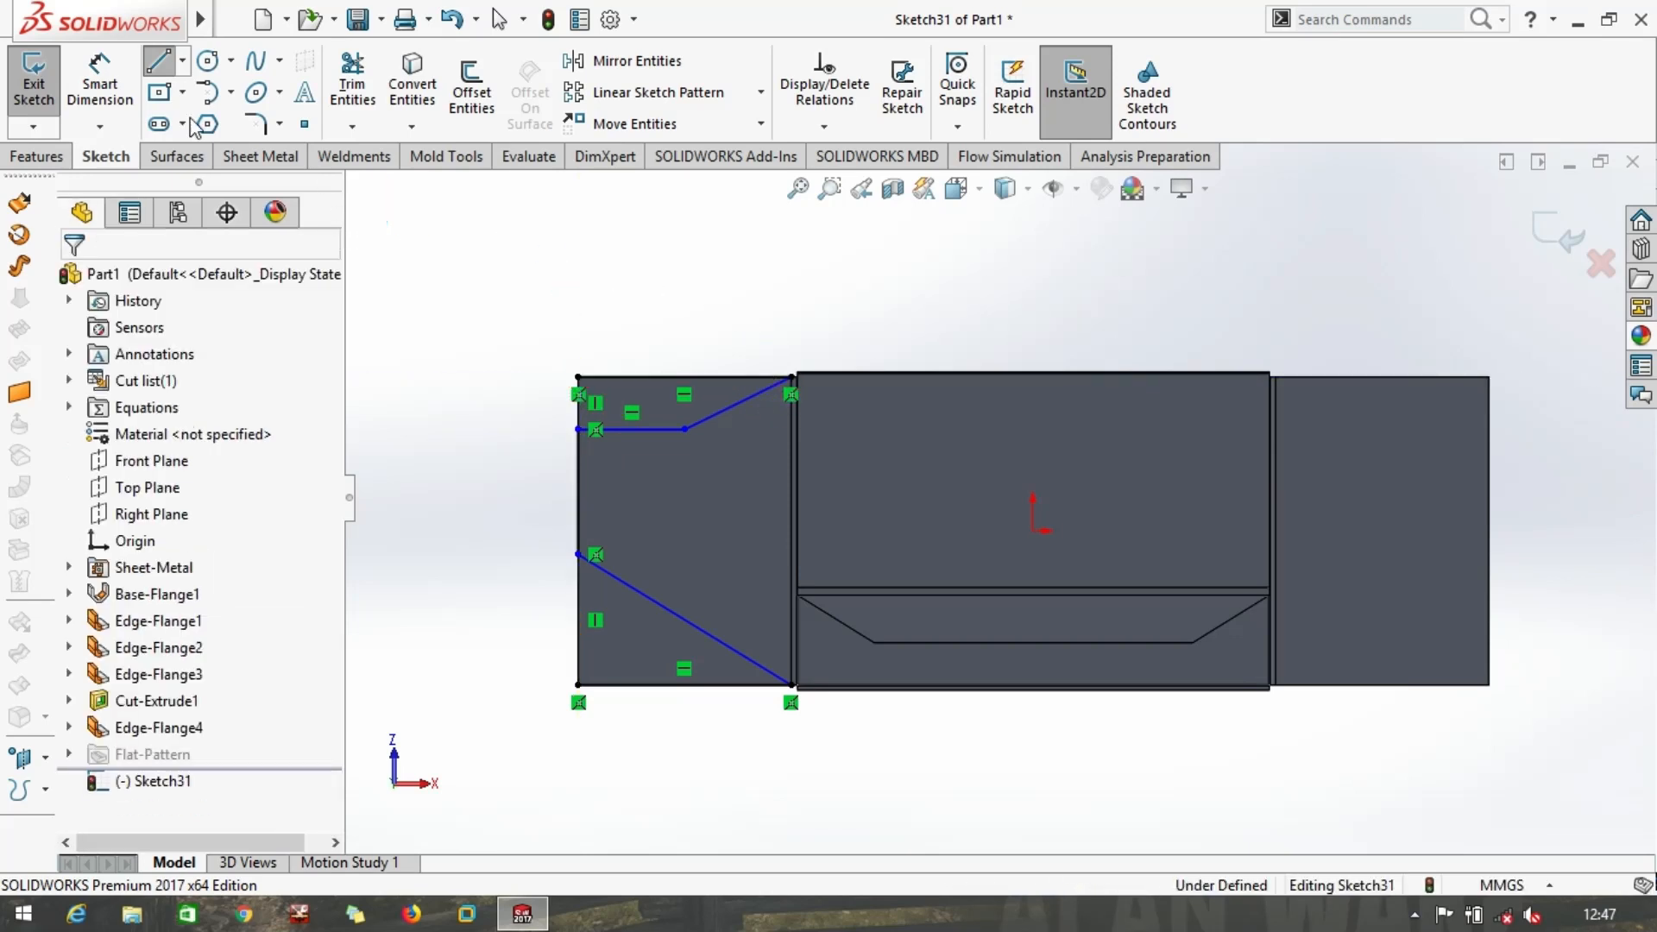
pyautogui.click(158, 71)
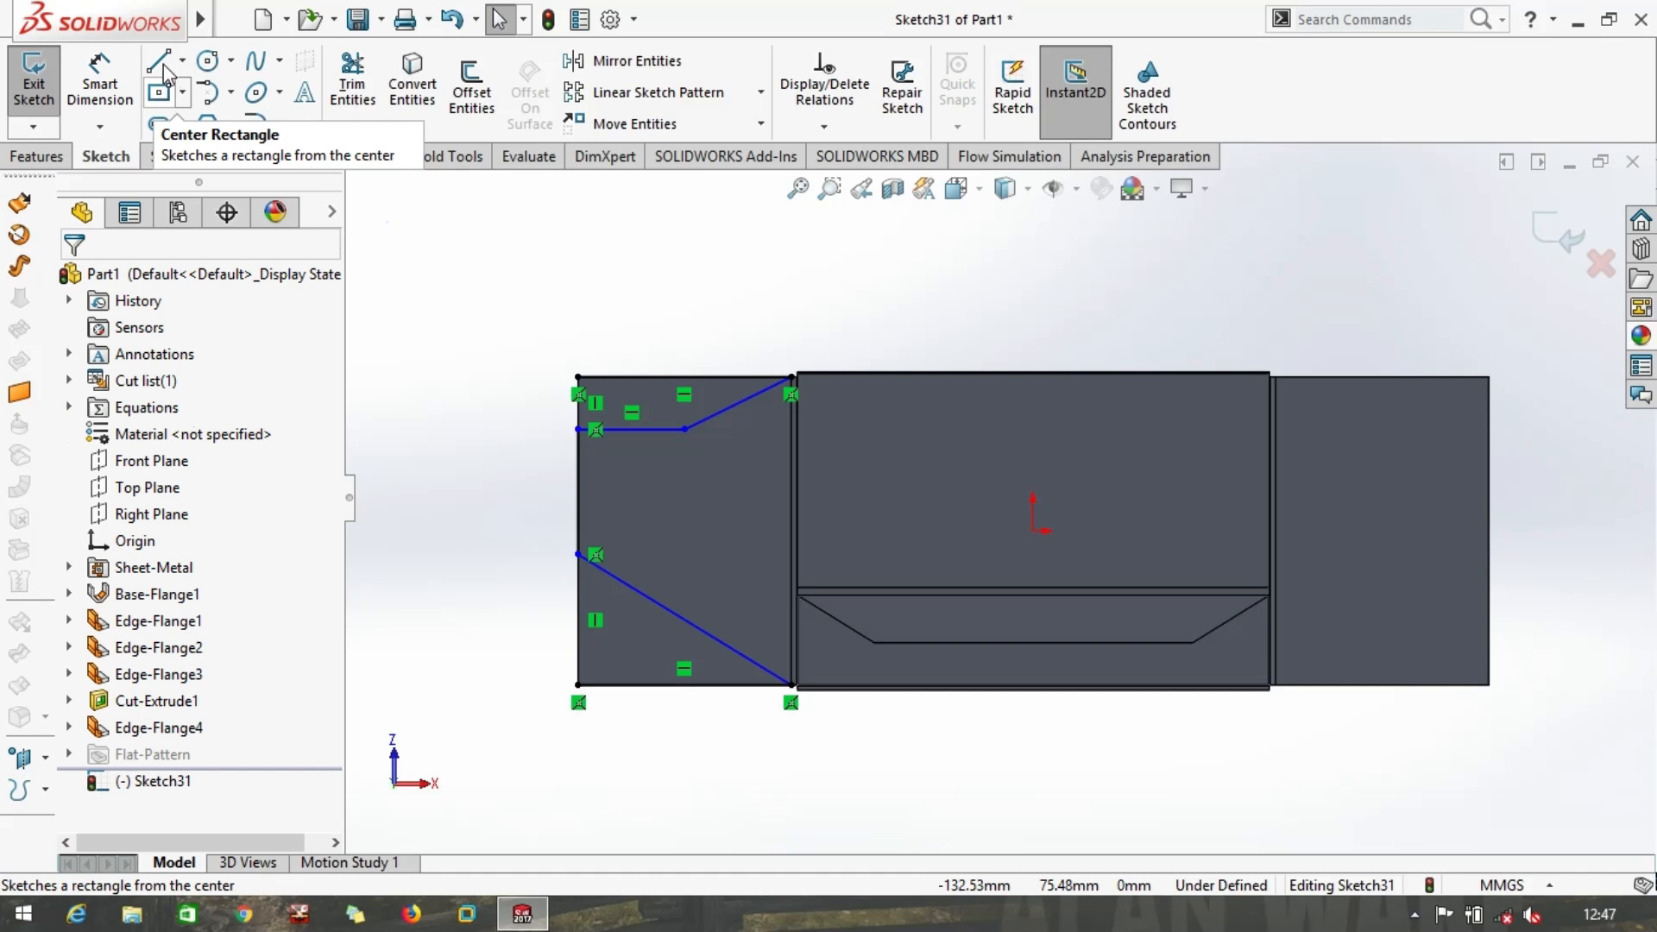
# Delete the sketch line on the free edge that joins the two corner outlines
pyautogui.click(578, 504)
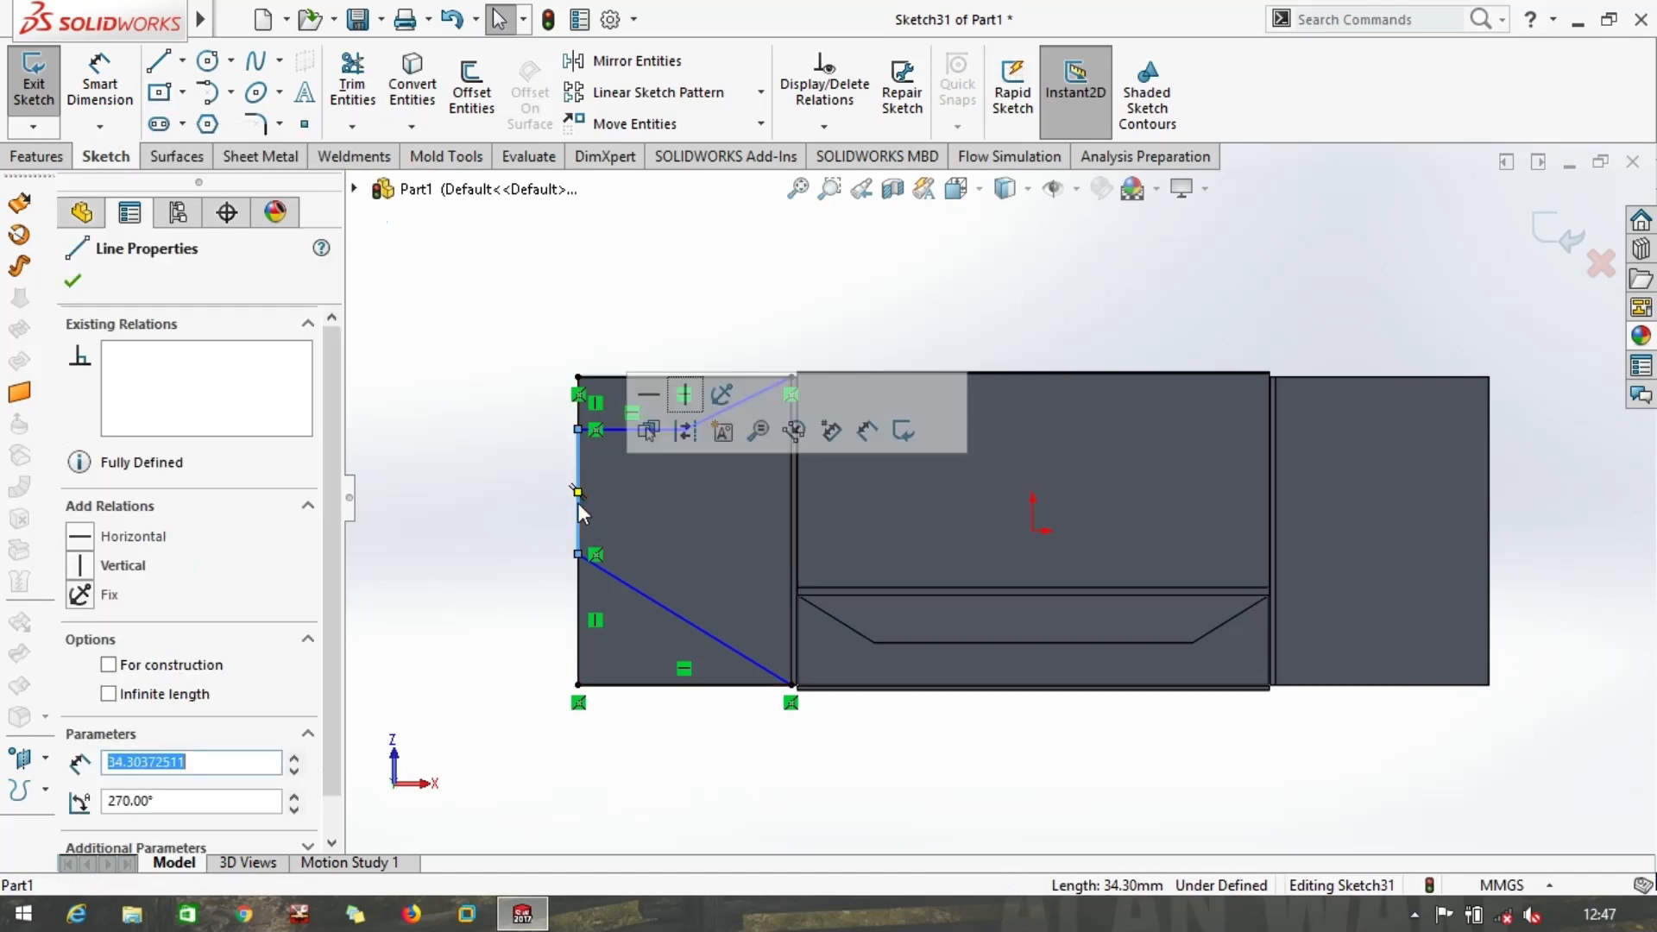
pyautogui.press('Delete')
pyautogui.click(489, 320)
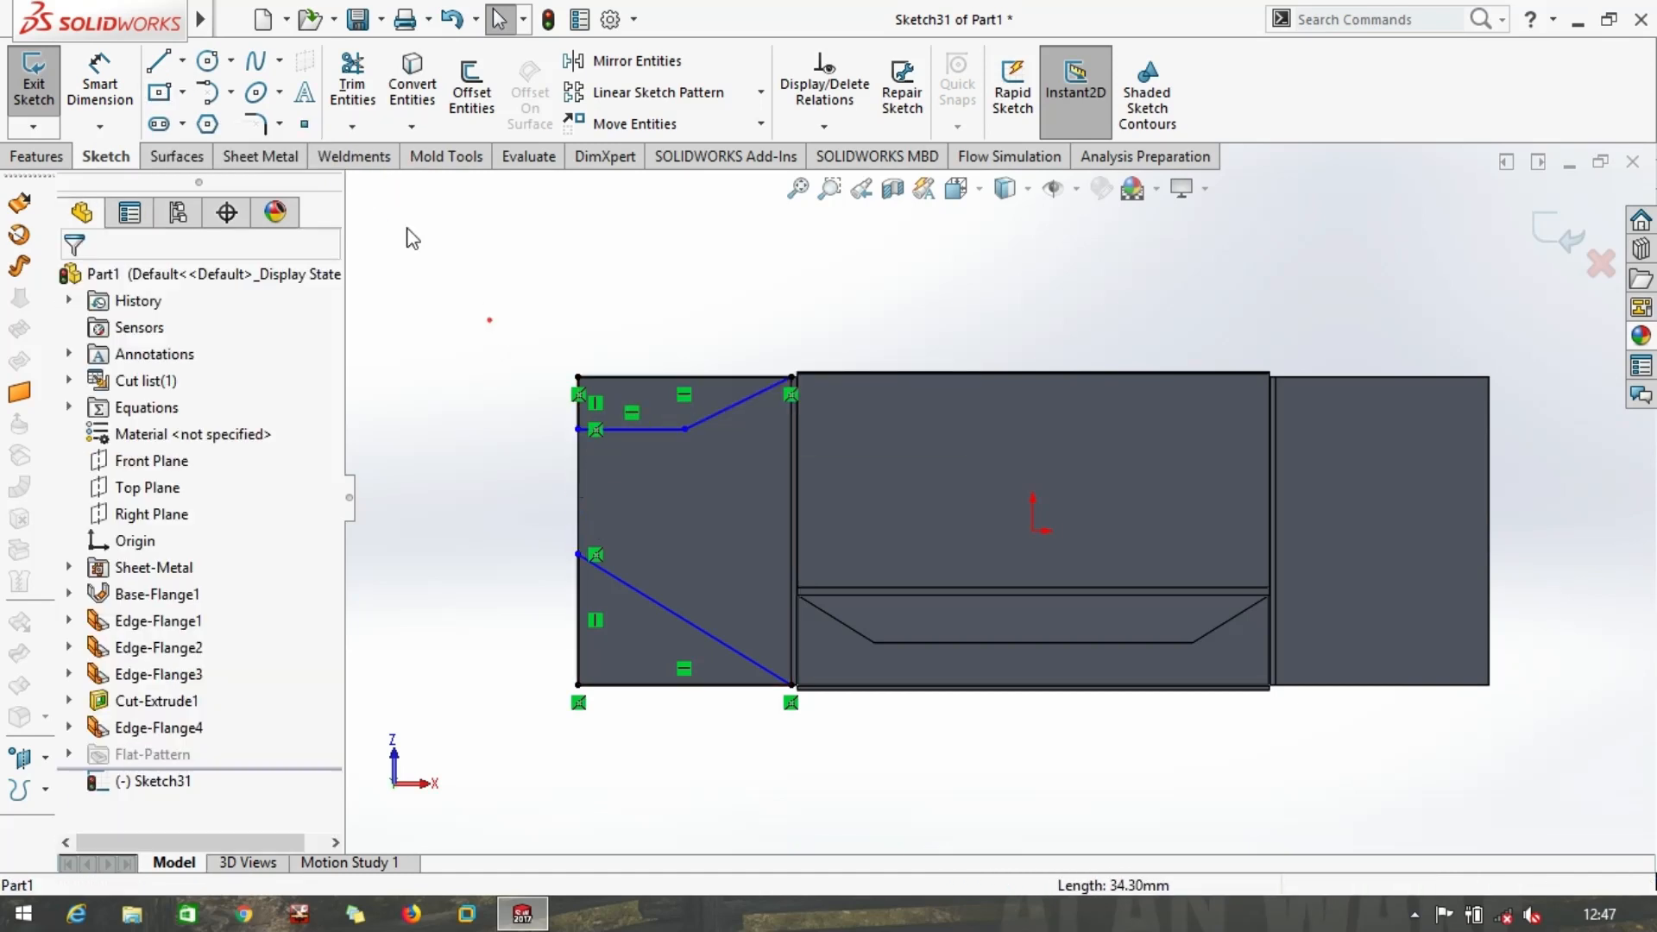
# Sketch a vertical line through the middle of the box between the midpoints of its back and front edges
pyautogui.click(158, 63)
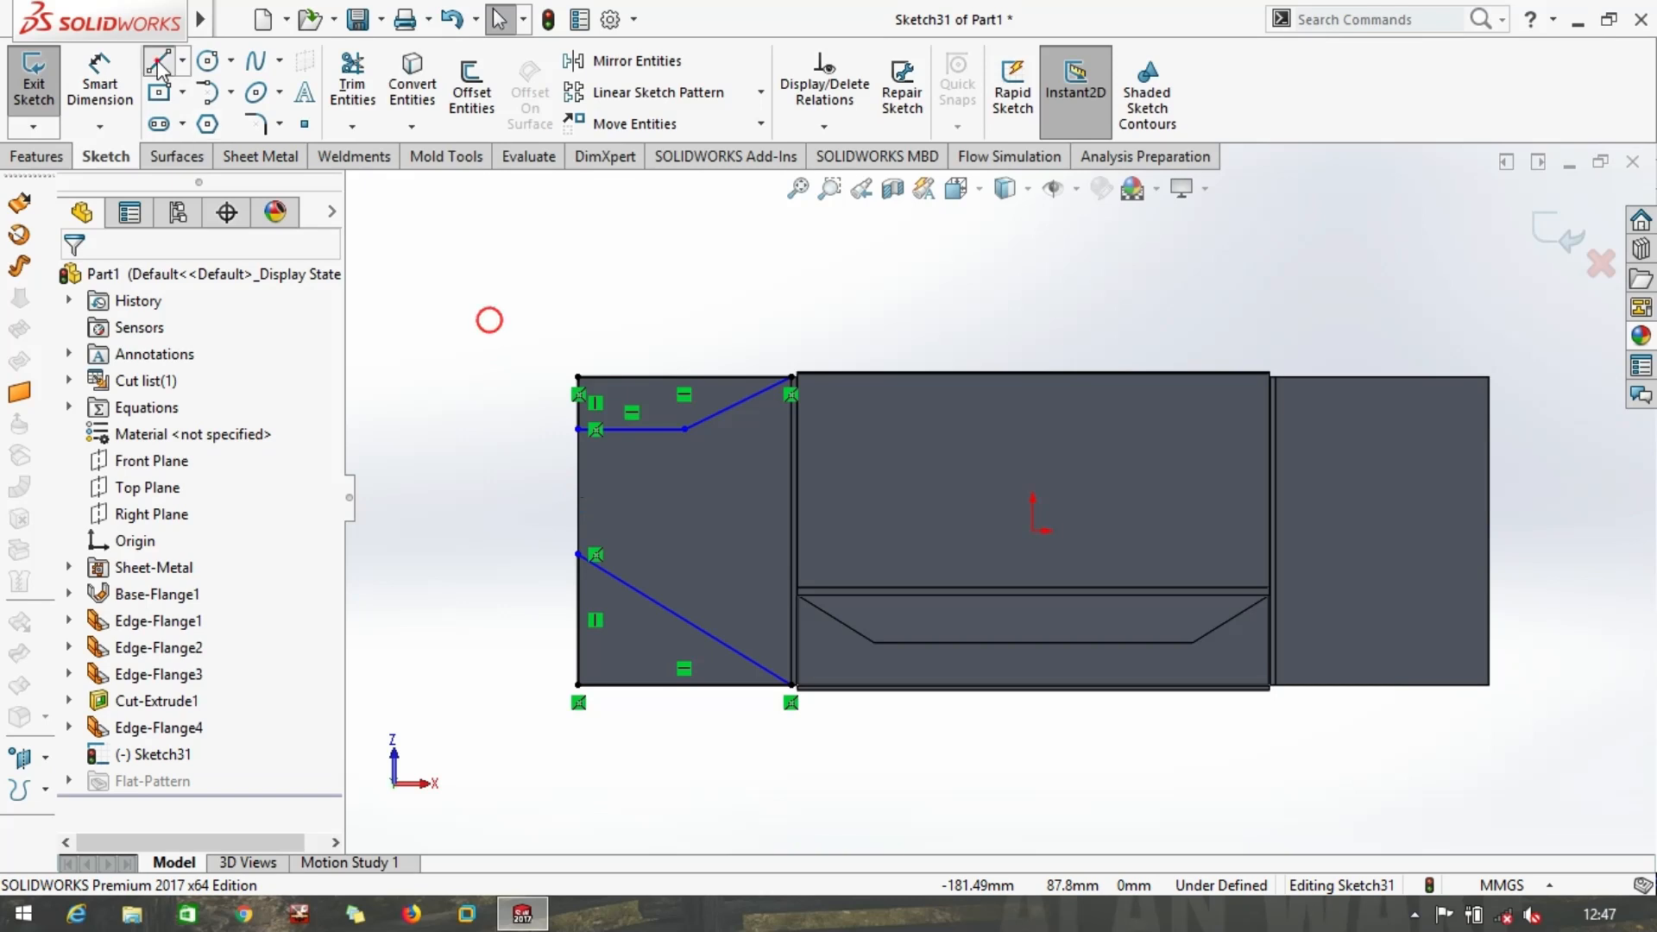
pyautogui.click(1033, 373)
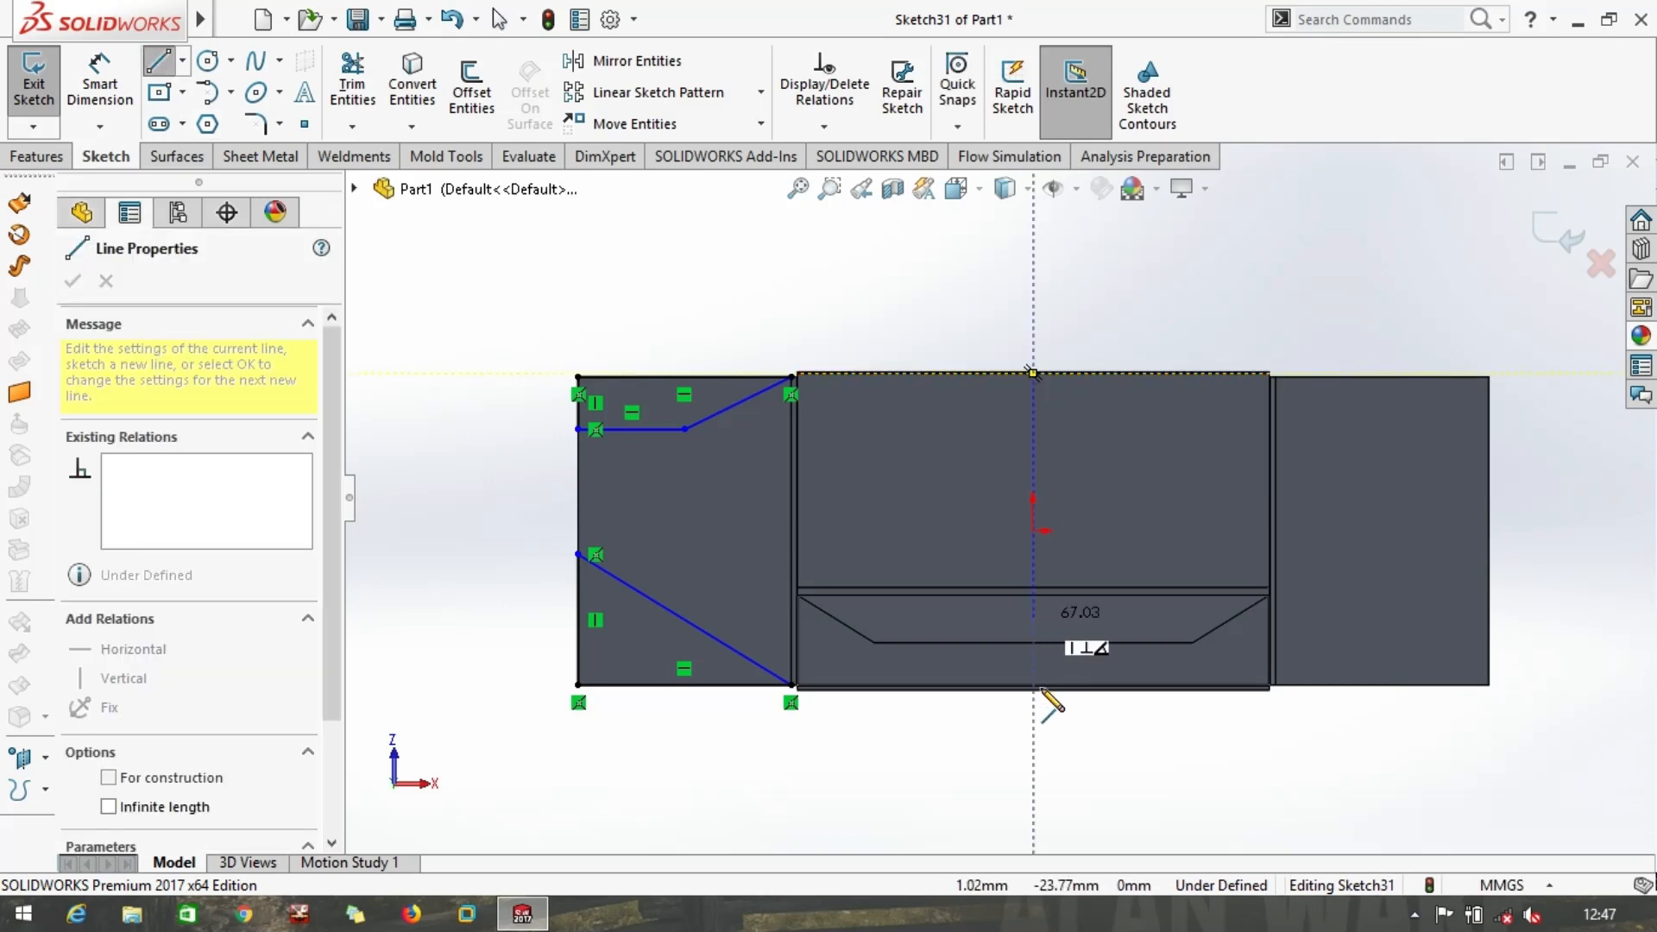
pyautogui.click(1033, 689)
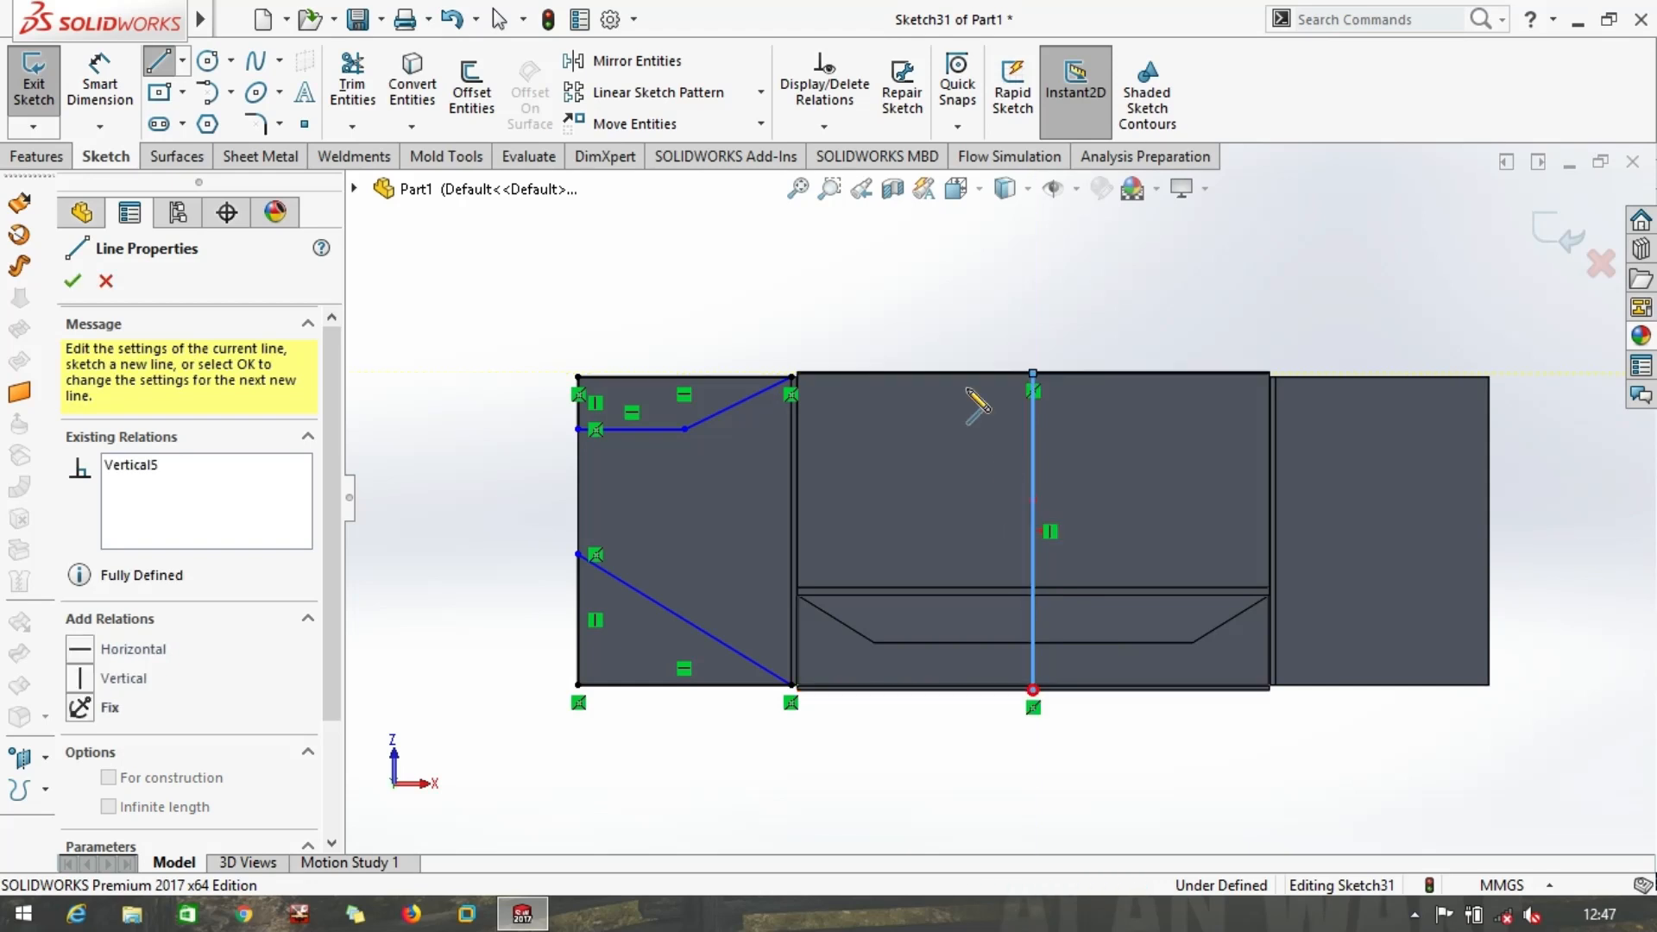
pyautogui.press('Escape')
pyautogui.press('Escape')
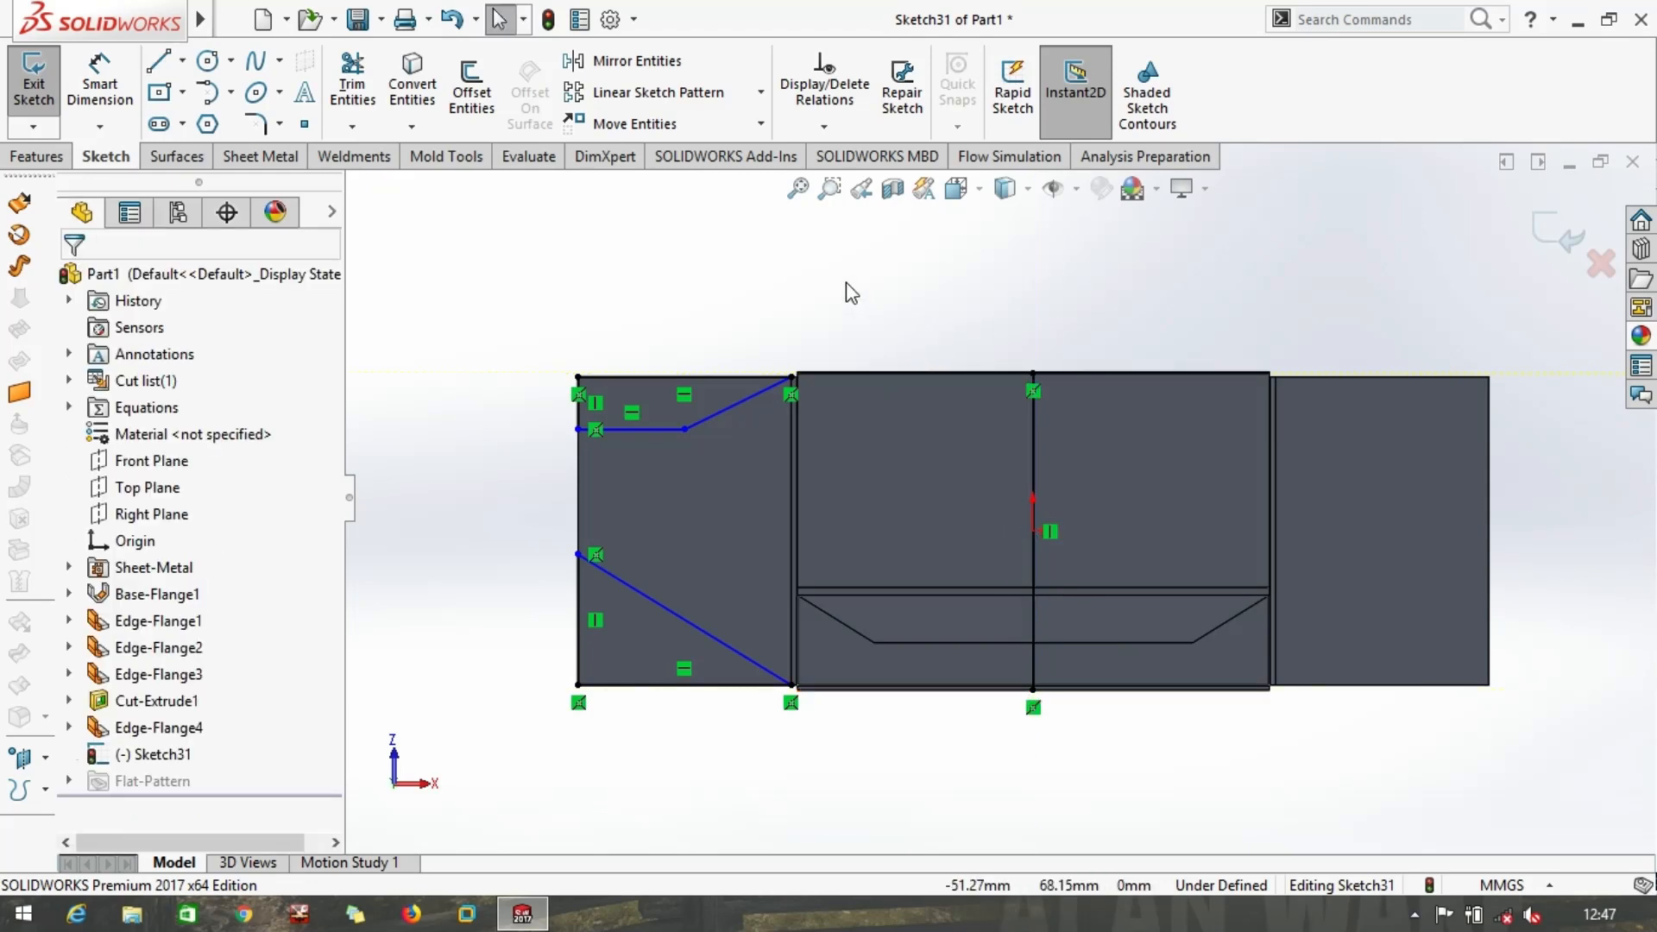
# Mirror both corner outlines to the opposite side flap about the vertical centre line
pyautogui.moveTo(846, 276)
pyautogui.mouseDown()
pyautogui.moveTo(743, 625)
pyautogui.moveTo(655, 704)
pyautogui.moveTo(510, 775)
pyautogui.mouseUp()
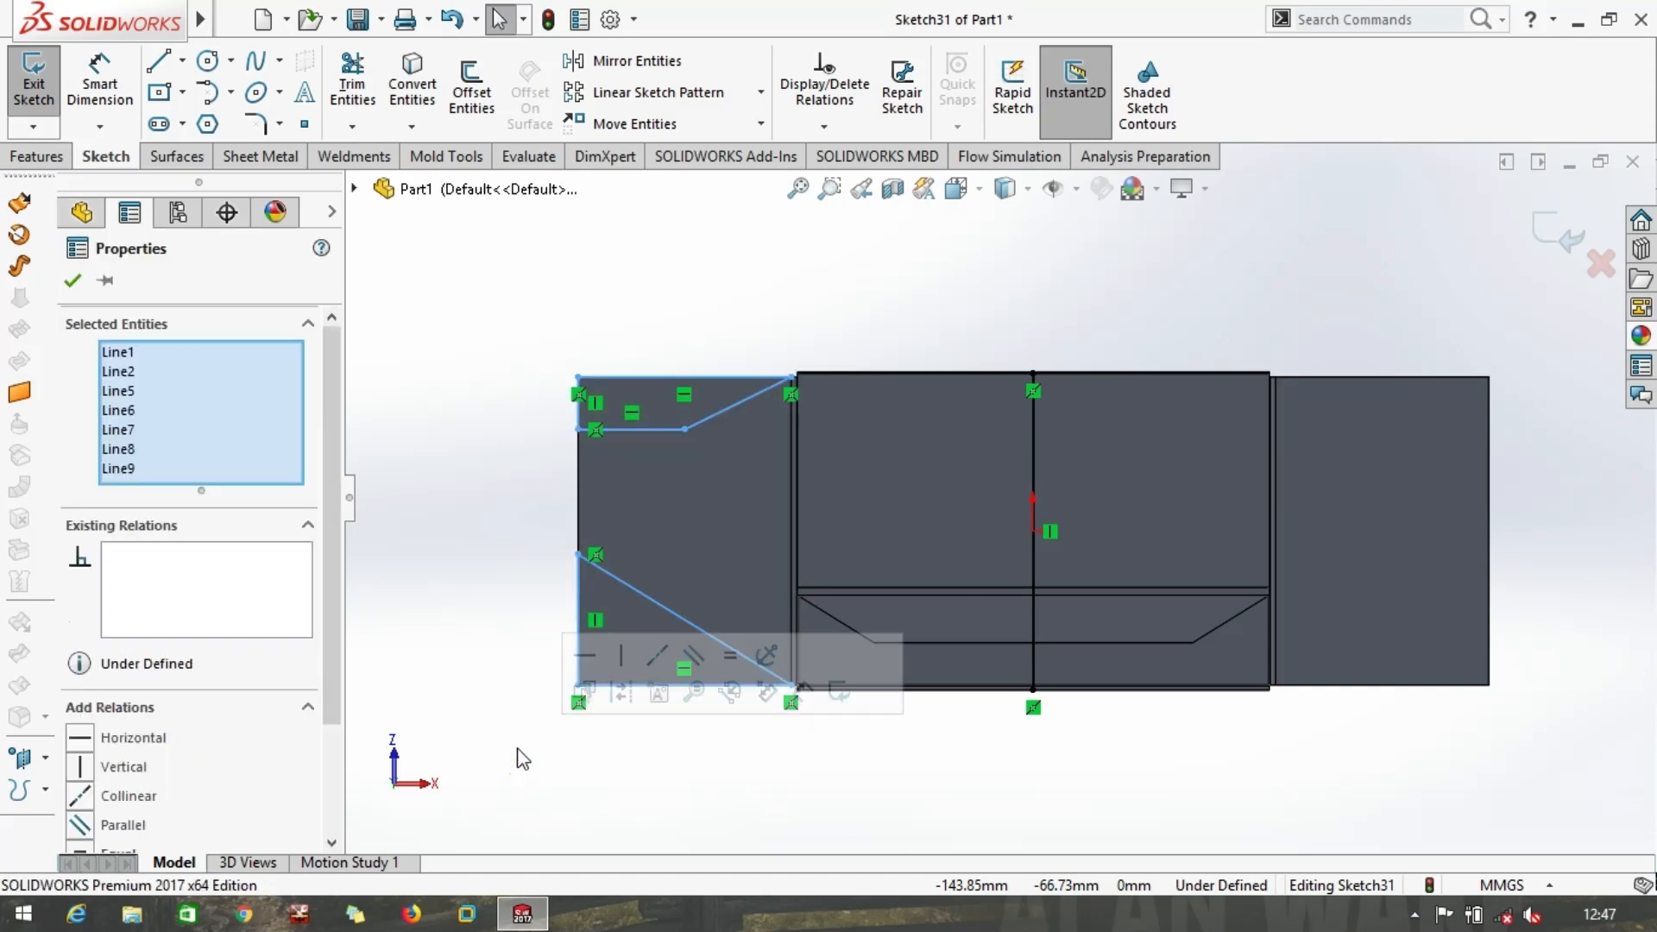
pyautogui.click(649, 63)
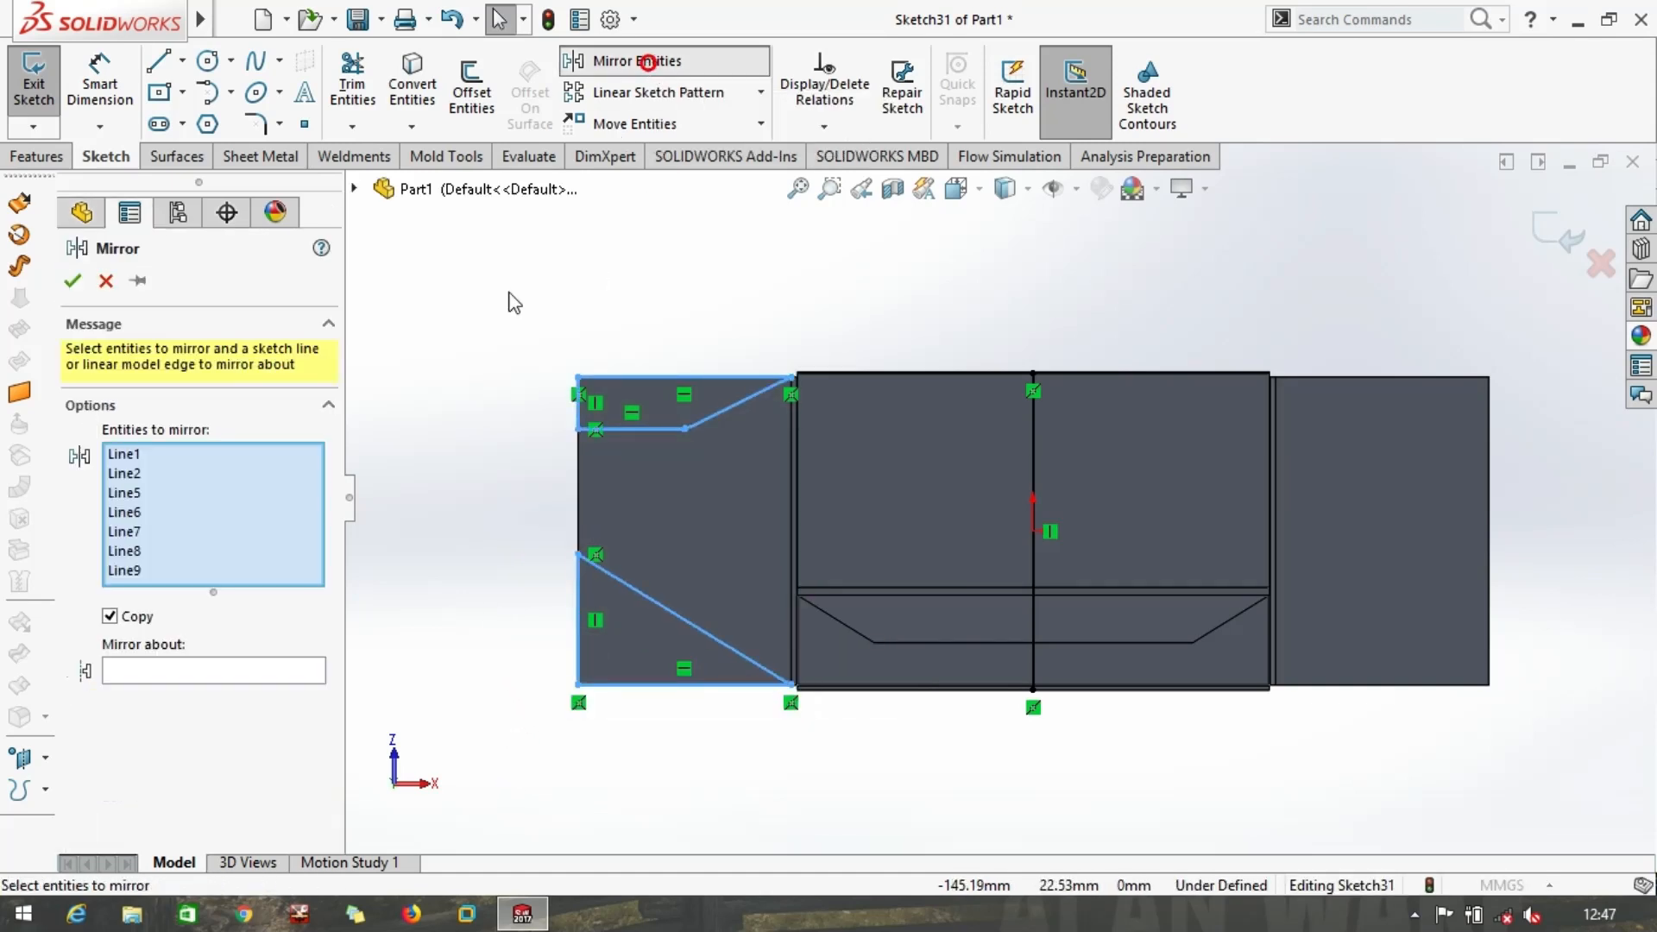
pyautogui.click(238, 671)
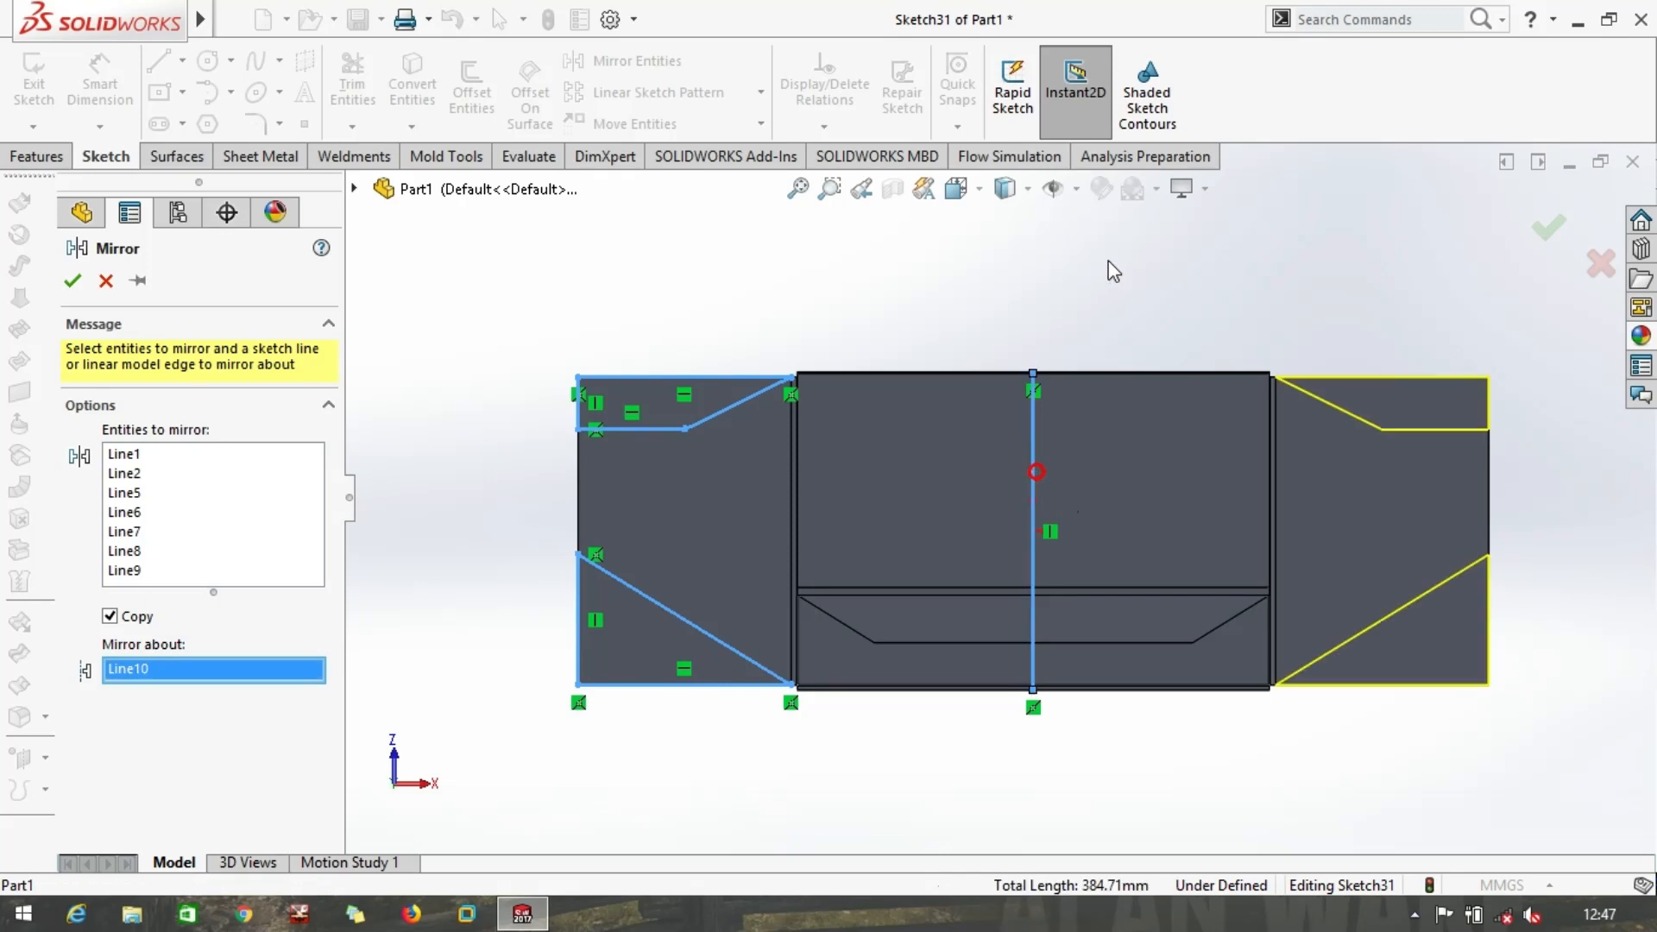
pyautogui.click(1550, 229)
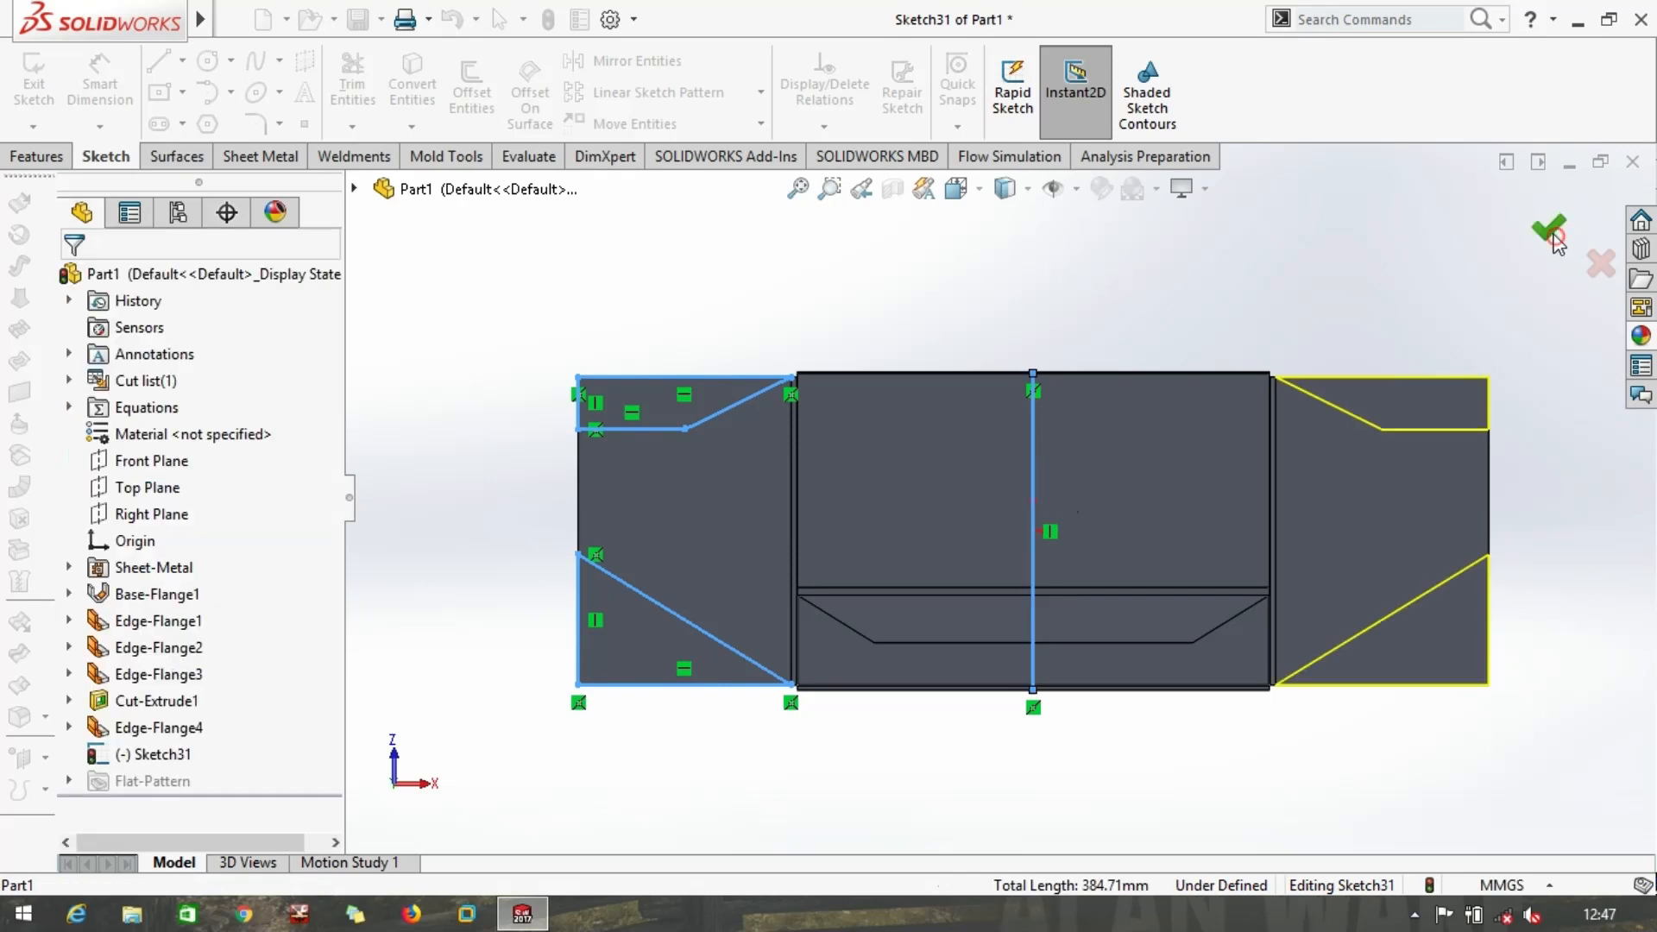
# Delete the vertical centre line and exit the sketch
pyautogui.click(1037, 443)
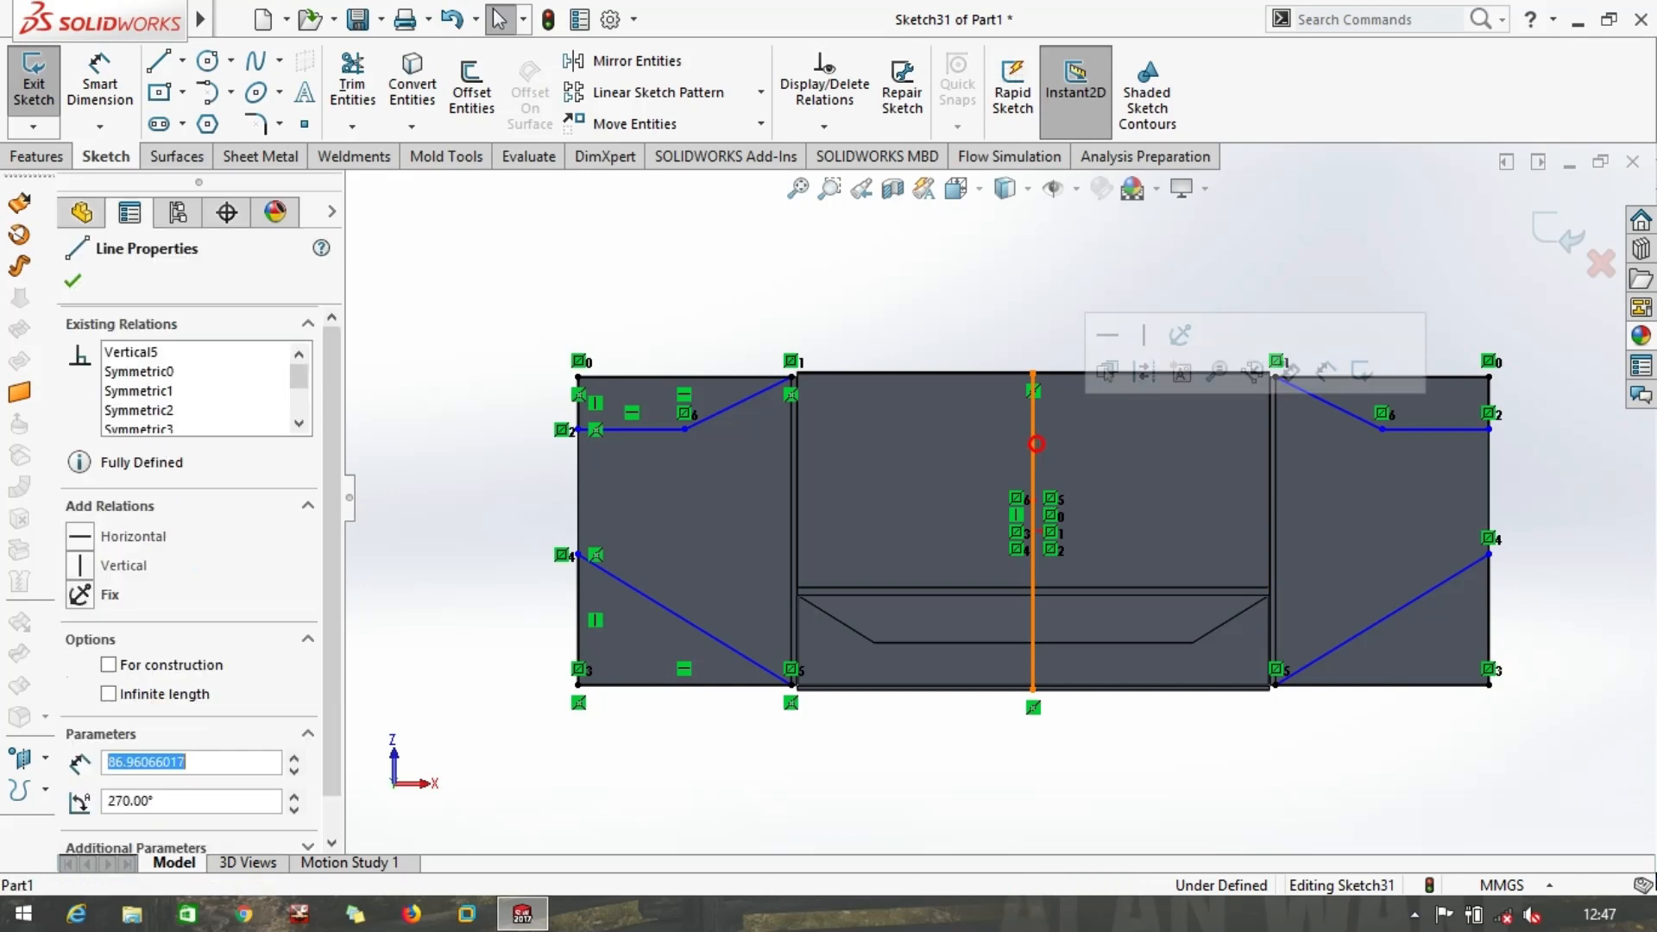
pyautogui.press('Escape')
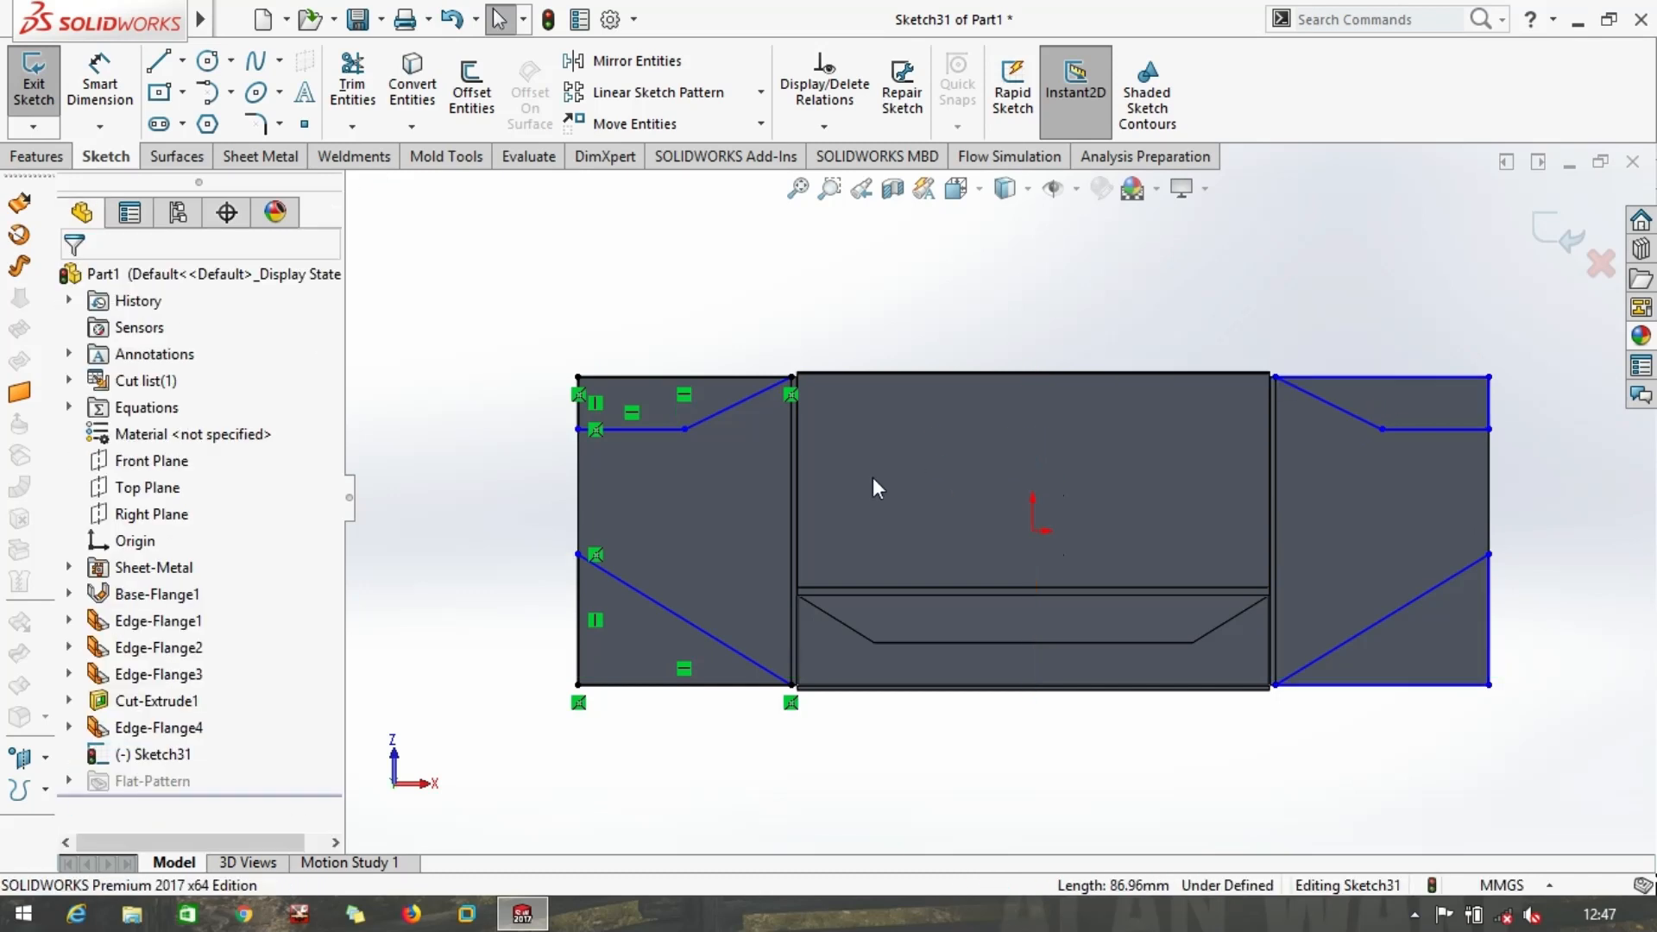
pyautogui.click(1569, 241)
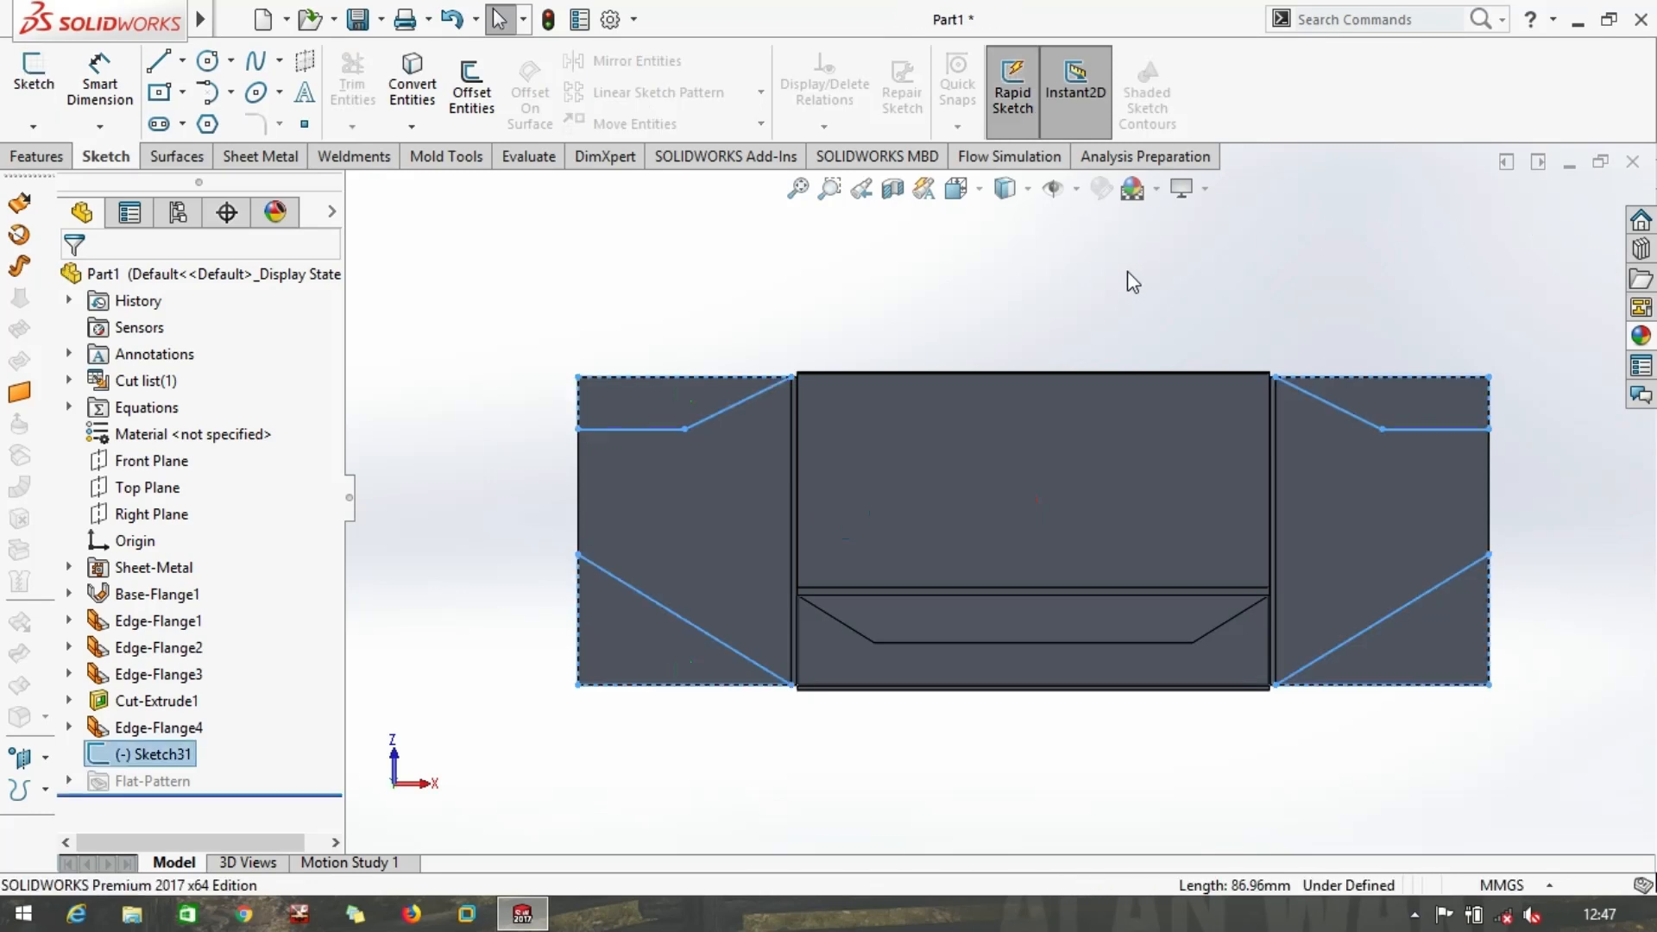
# Cut the outlined corners off both side flaps with a 2 mm blind Extruded Cut
pyautogui.moveTo(1102, 329); pyautogui.dragTo(1175, 228, button='middle')
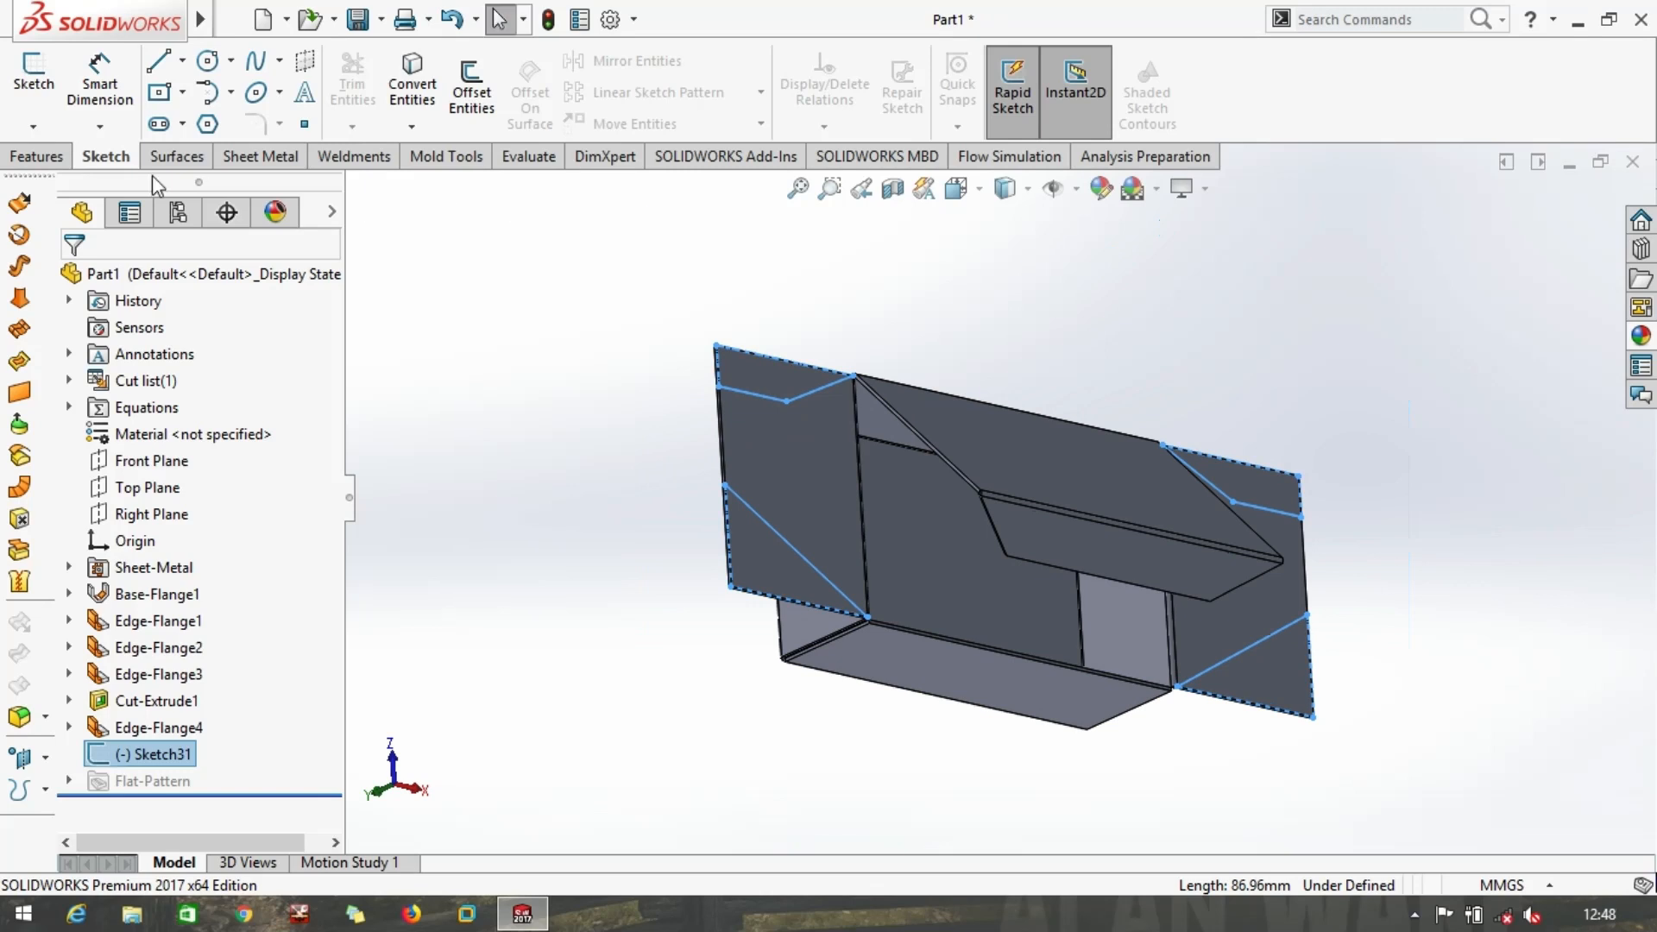
pyautogui.click(57, 159)
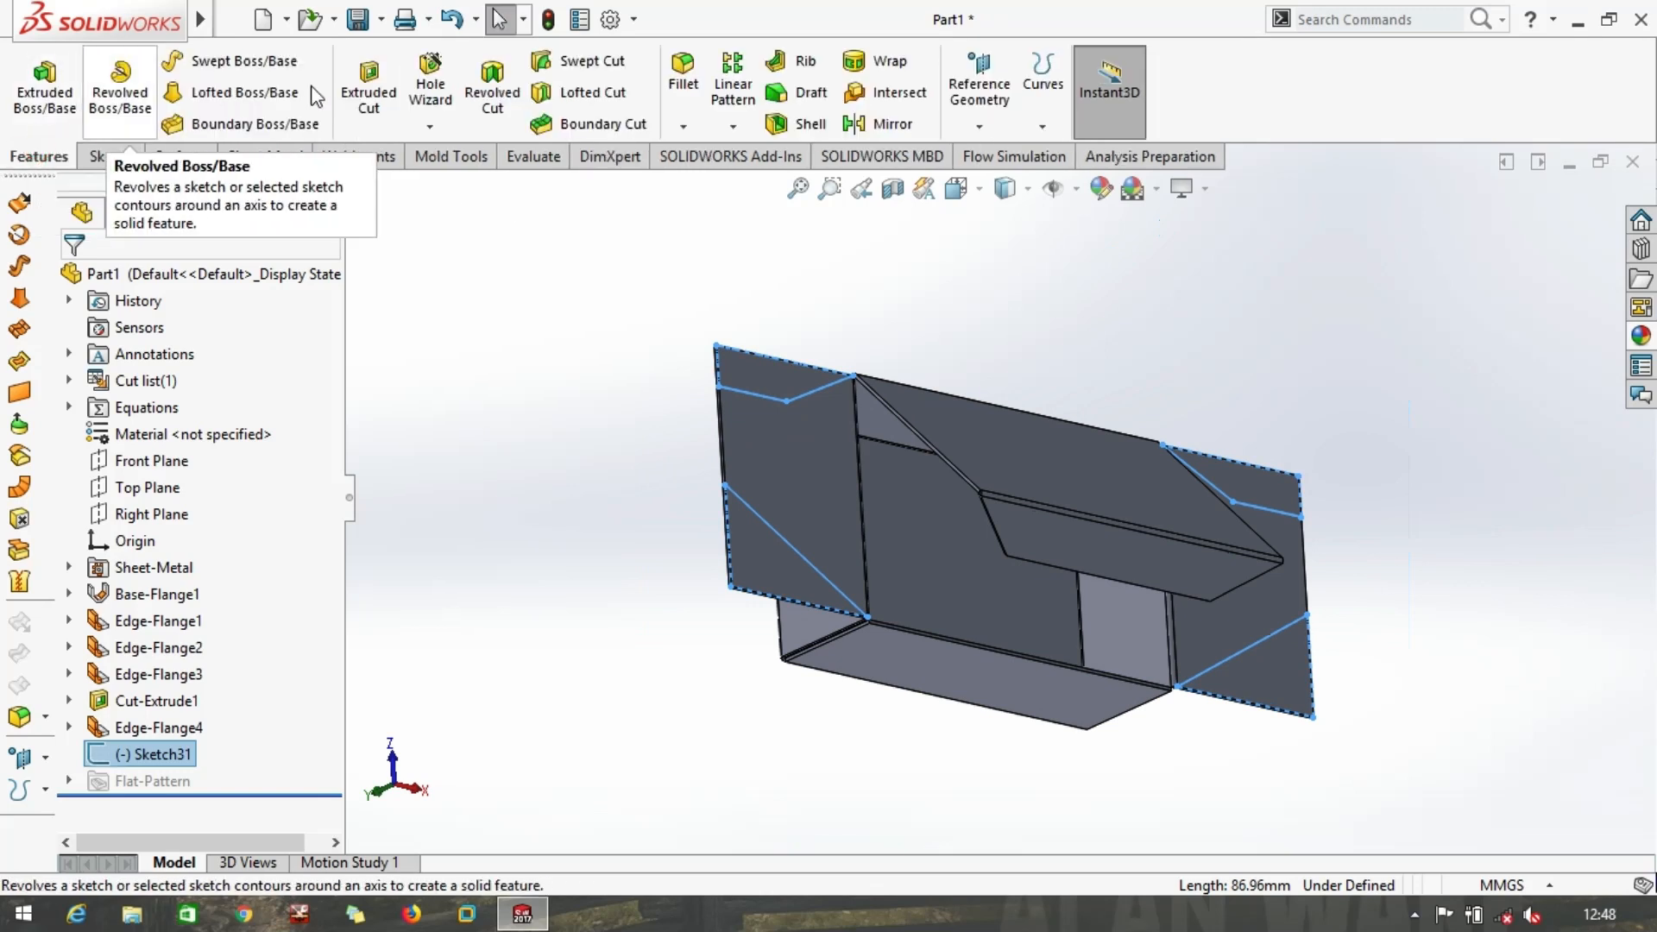
pyautogui.click(369, 93)
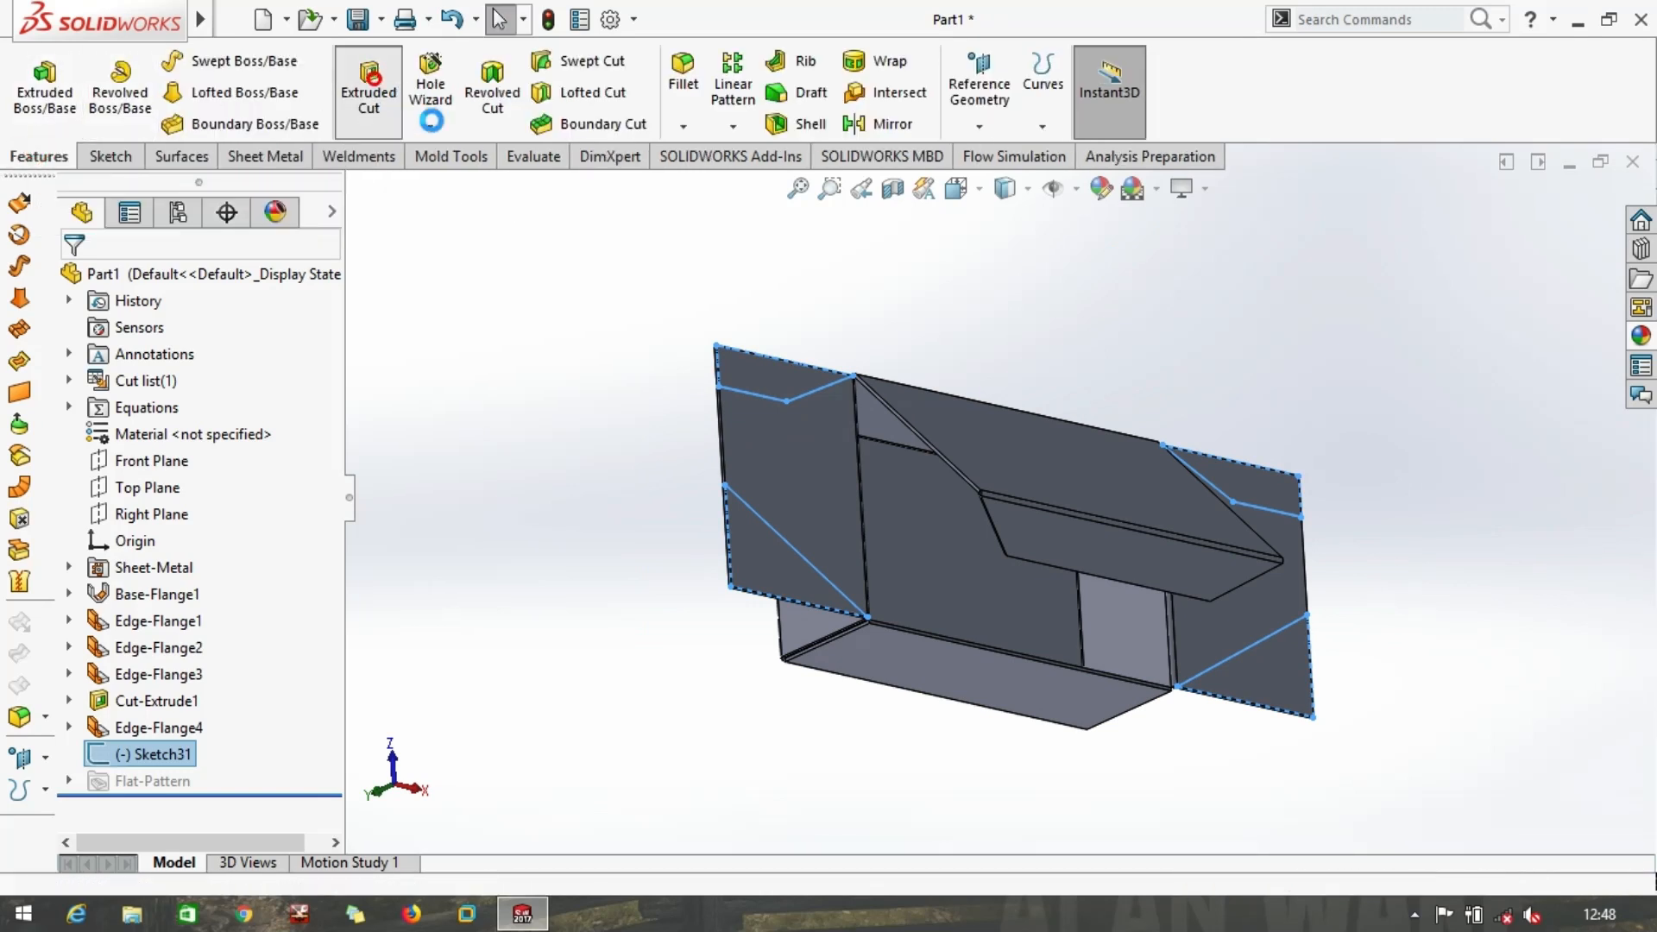
pyautogui.click(765, 380)
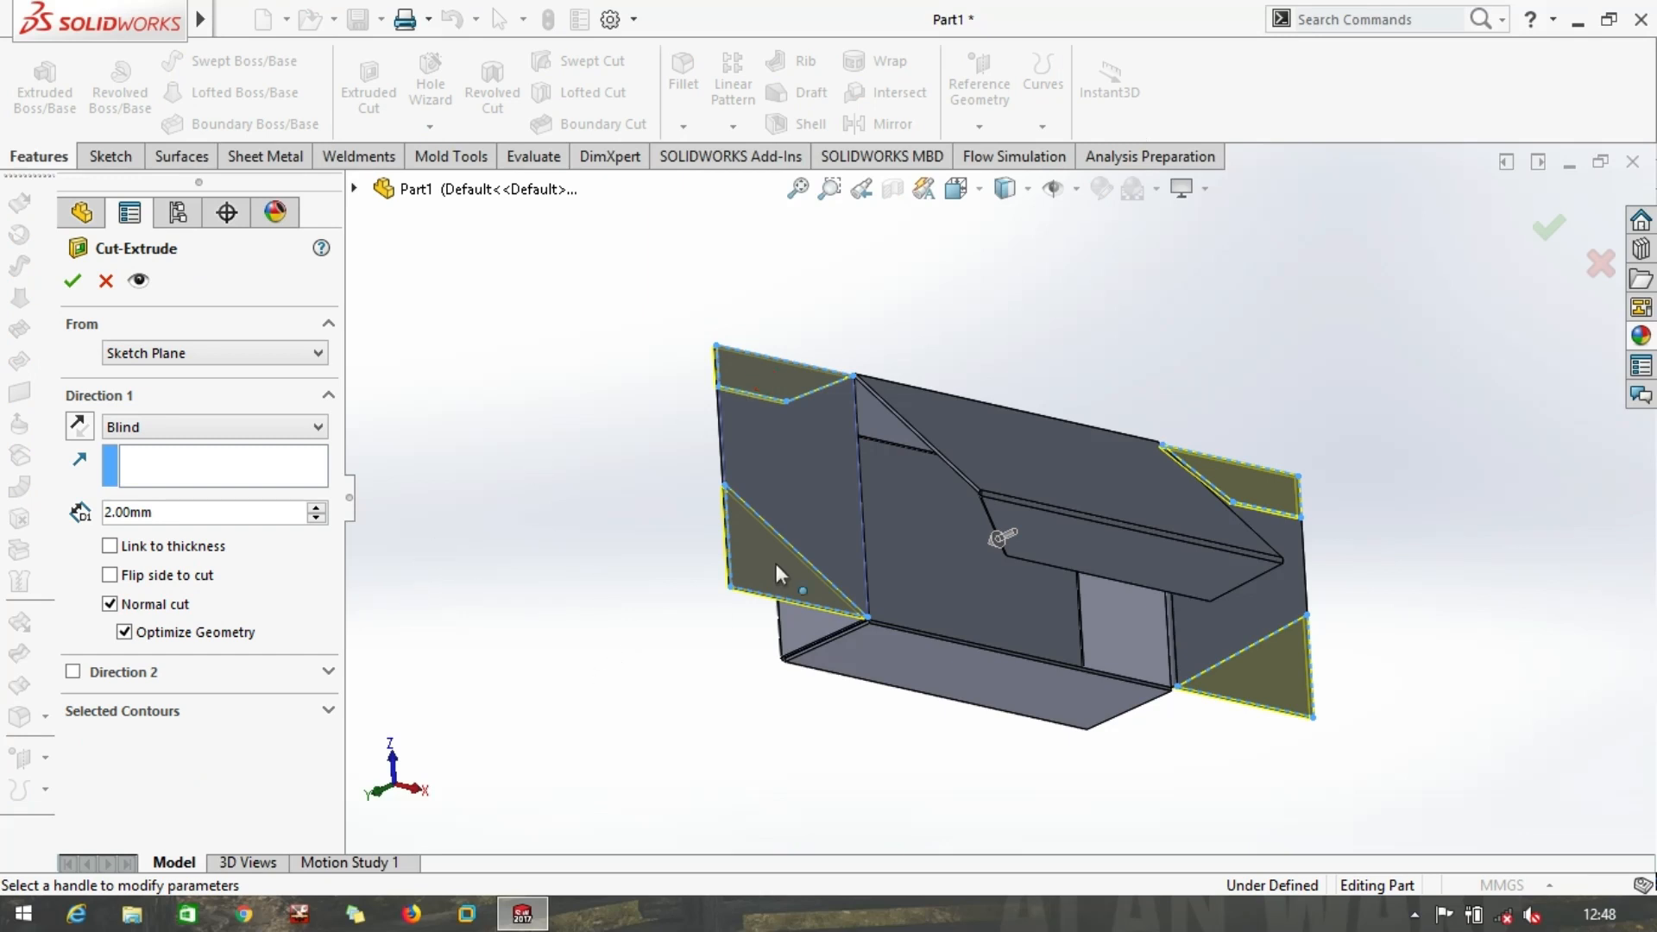
pyautogui.click(1543, 229)
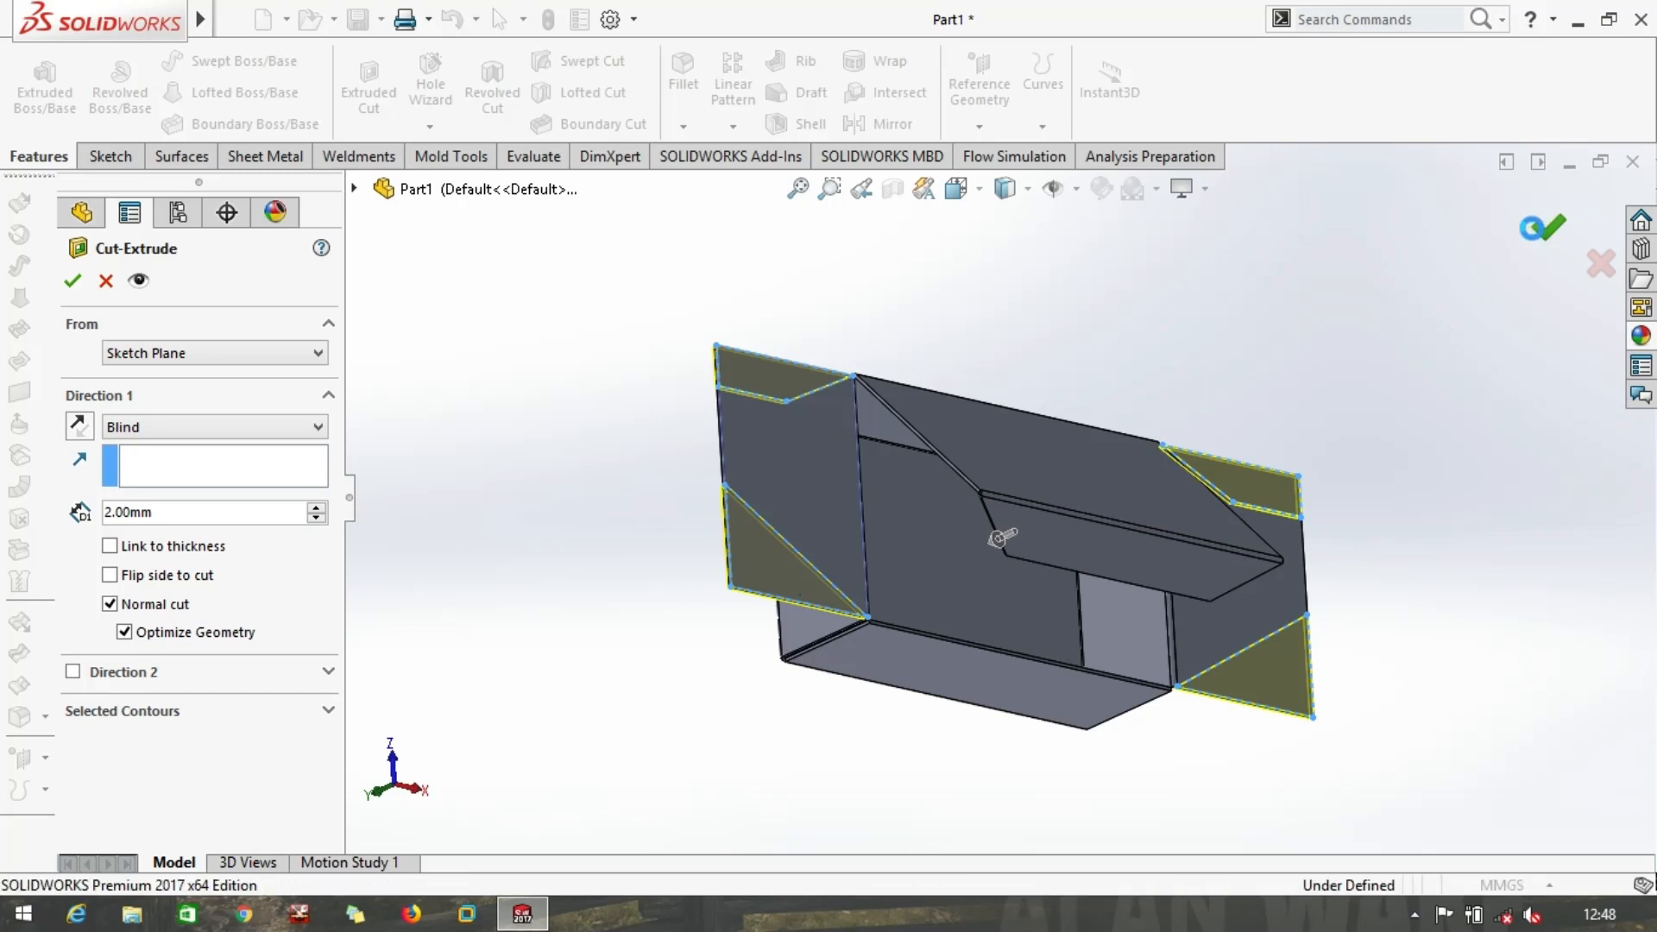
pyautogui.click(647, 656)
# Apply the beige cotton appearance from the Fabric Cloth library to the whole box
pyautogui.moveTo(636, 664); pyautogui.dragTo(808, 429, button='middle')
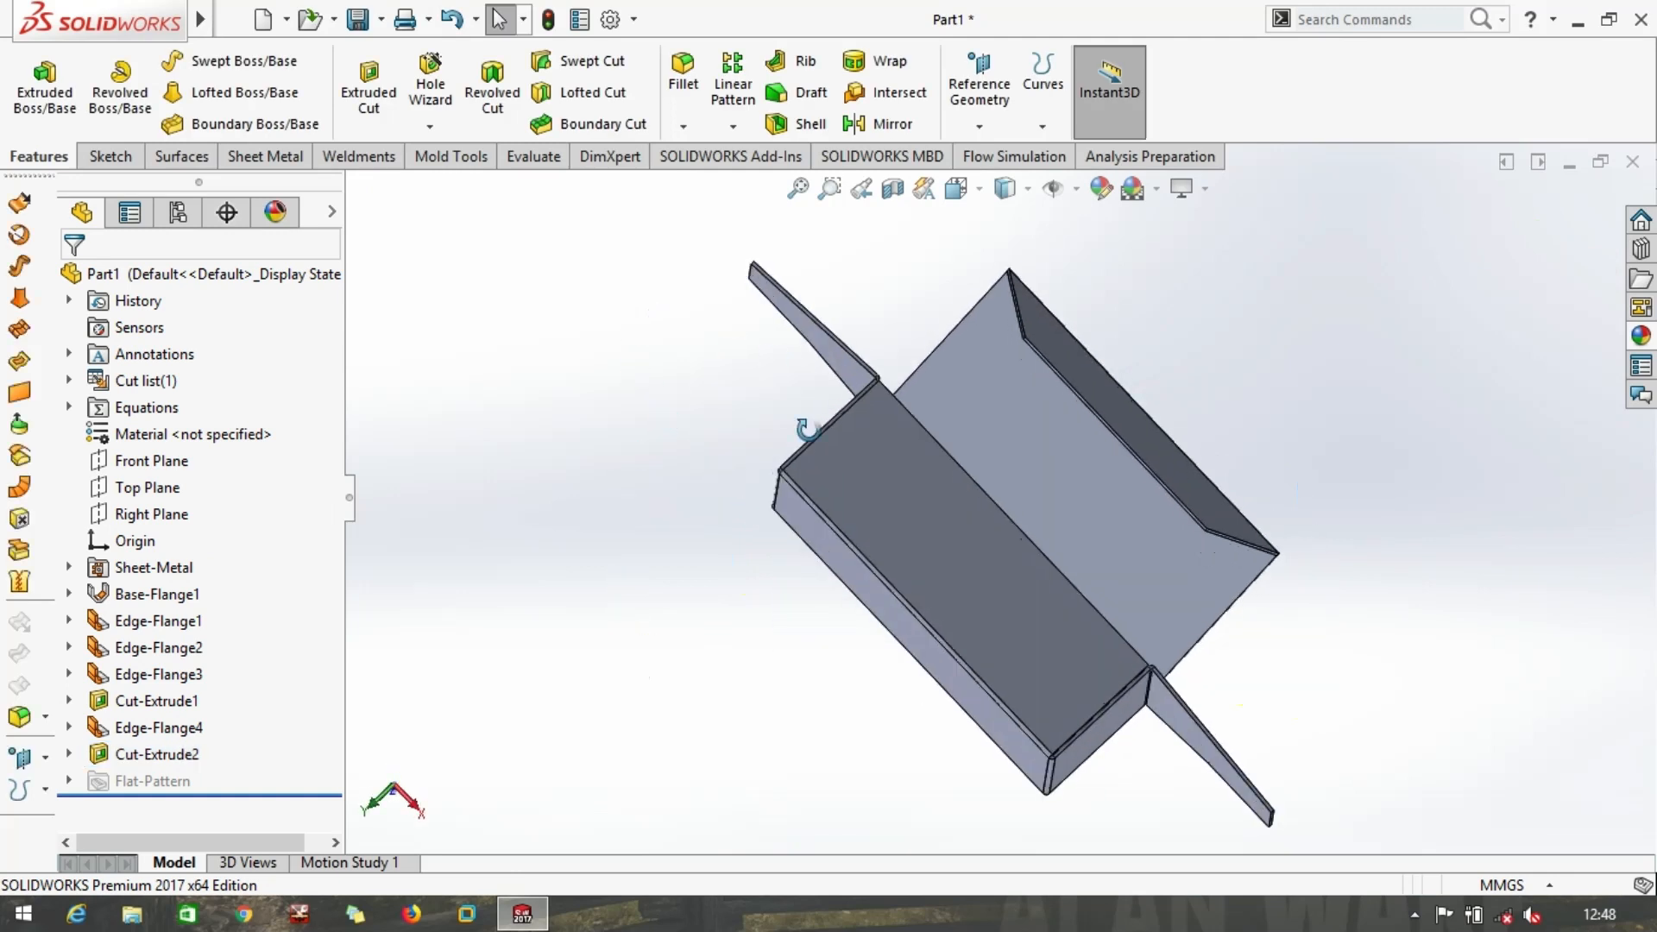
pyautogui.moveTo(891, 599); pyautogui.dragTo(865, 712, button='middle')
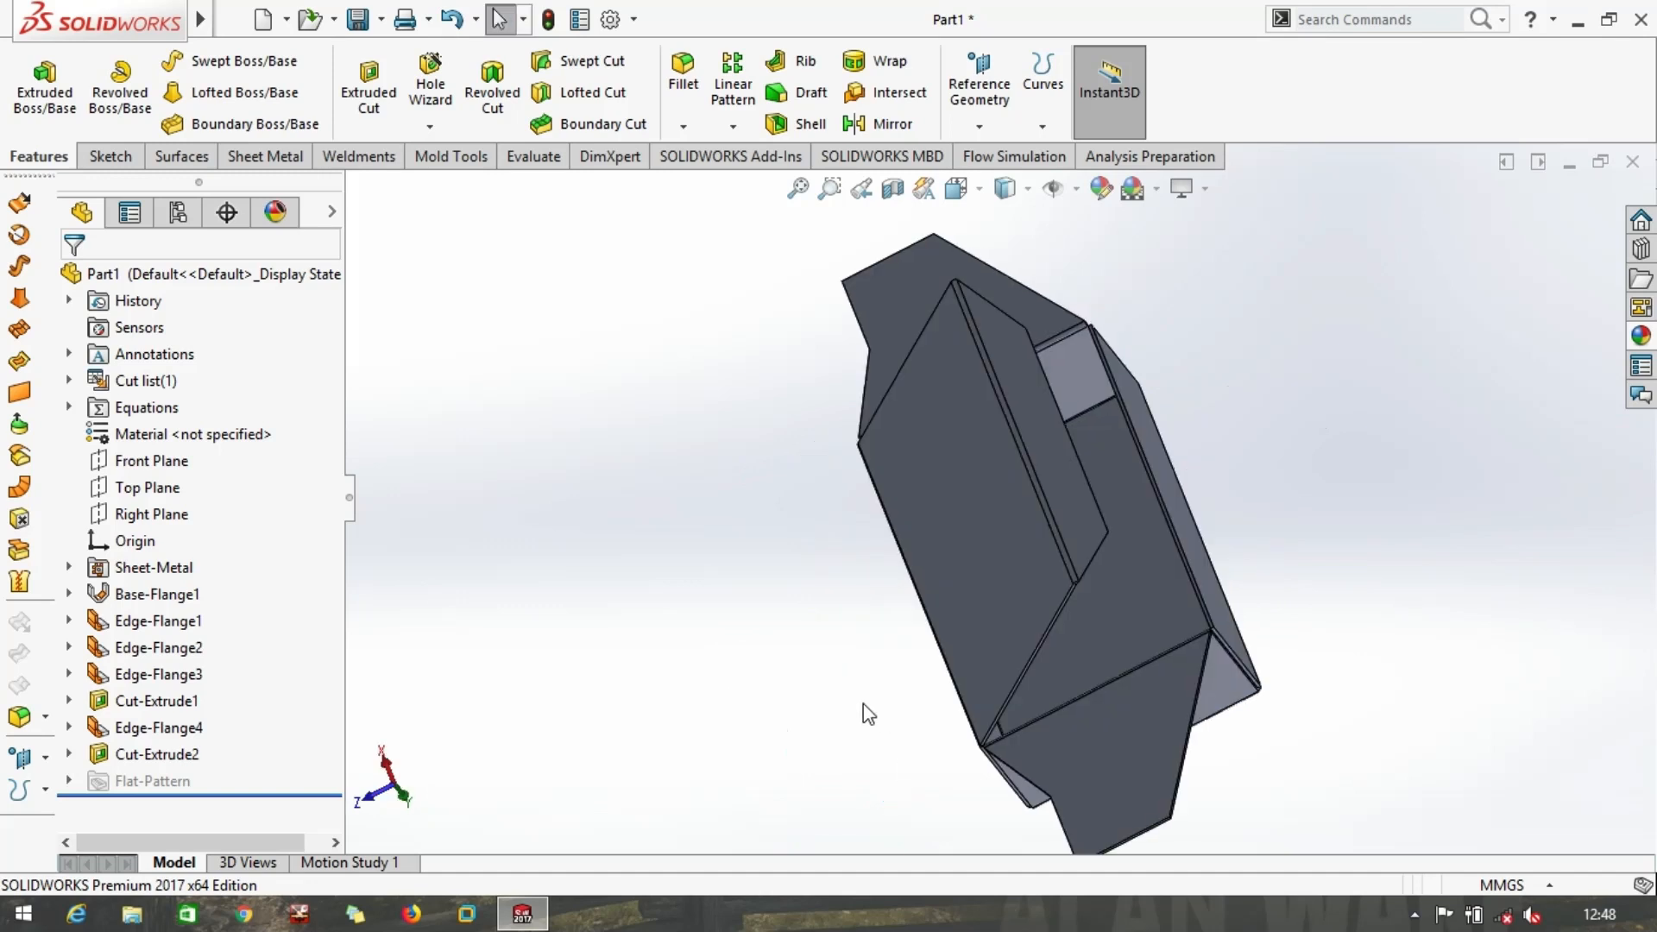
pyautogui.moveTo(760, 660); pyautogui.dragTo(681, 599, button='middle')
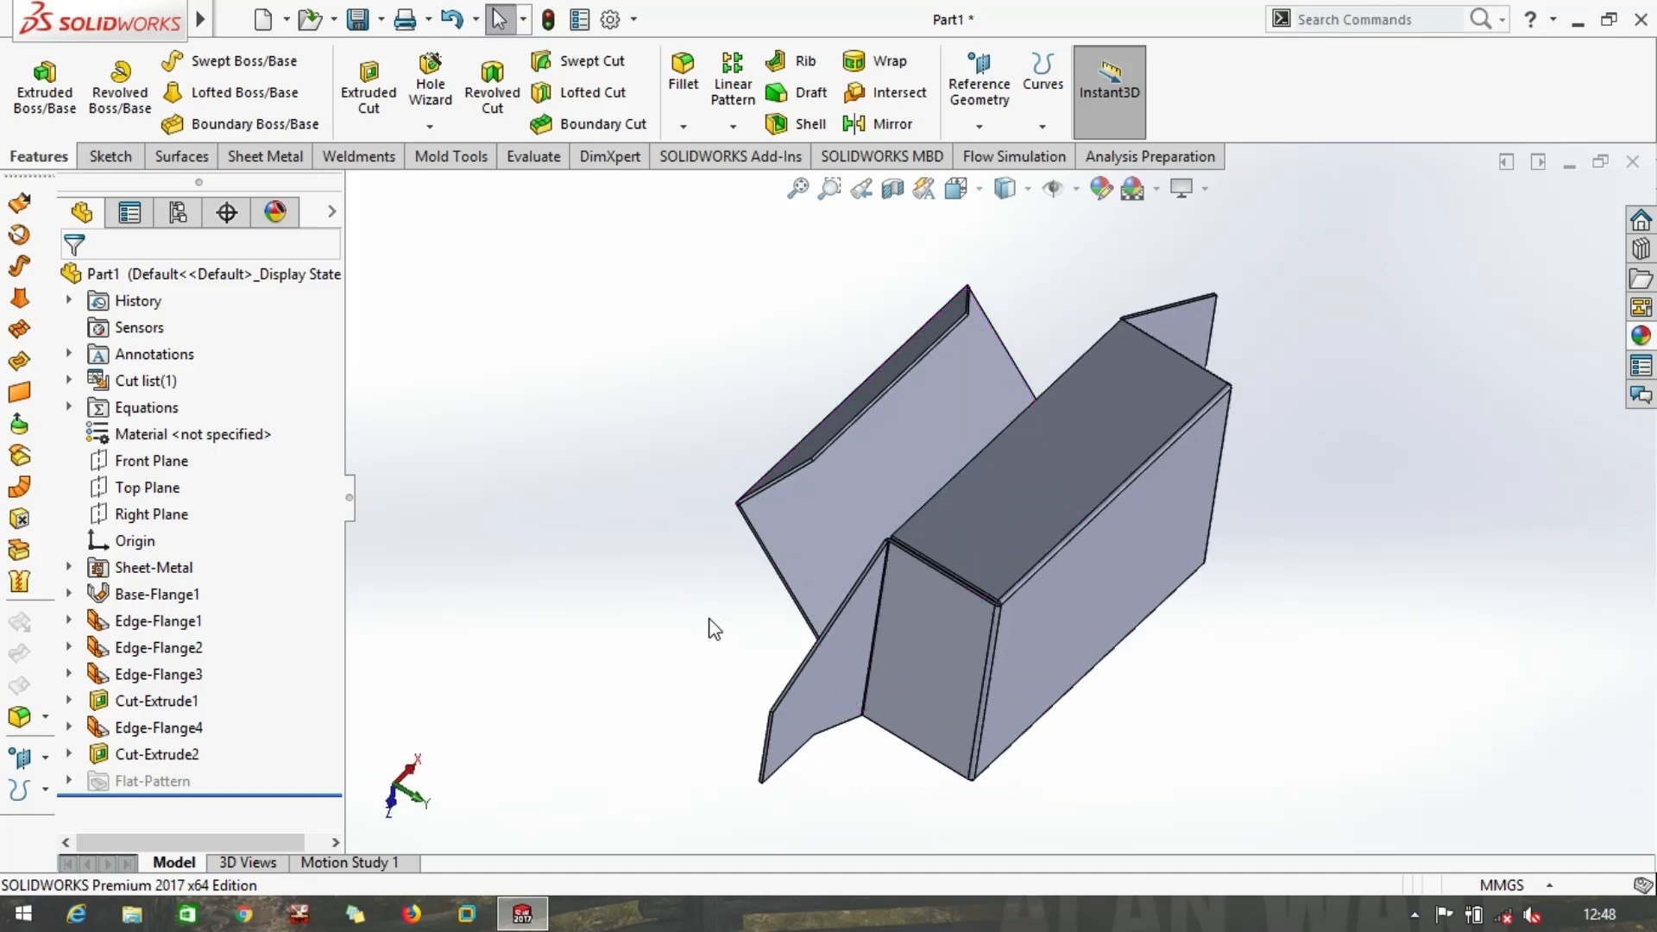
pyautogui.moveTo(891, 684); pyautogui.dragTo(866, 549, button='middle')
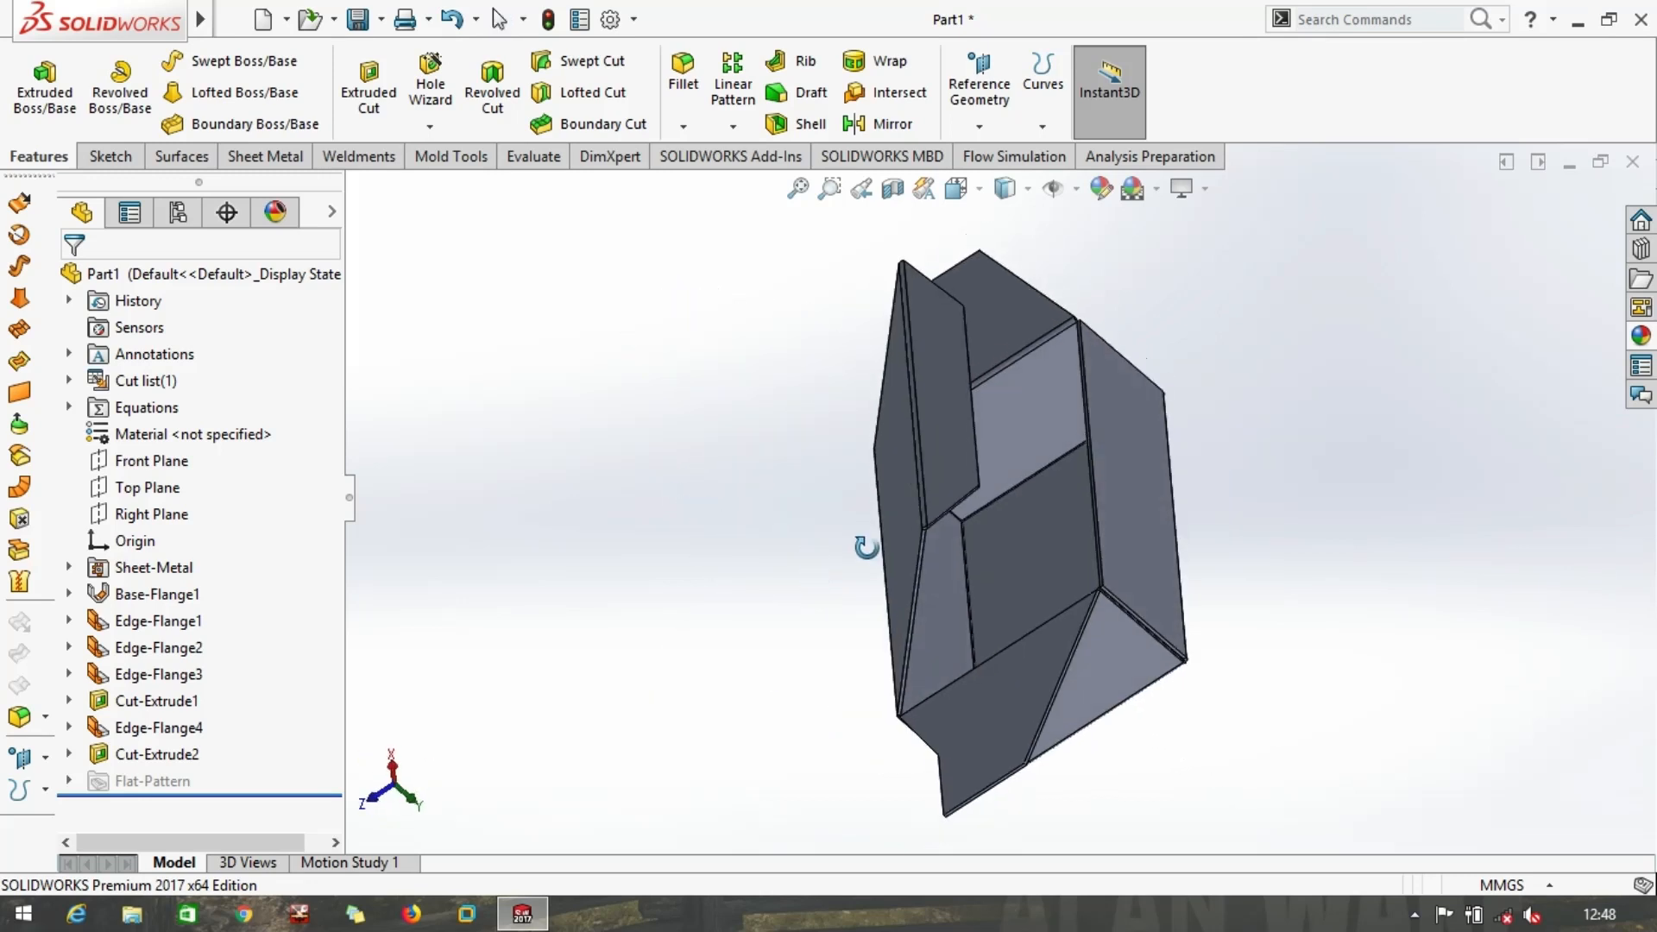
pyautogui.click(1640, 337)
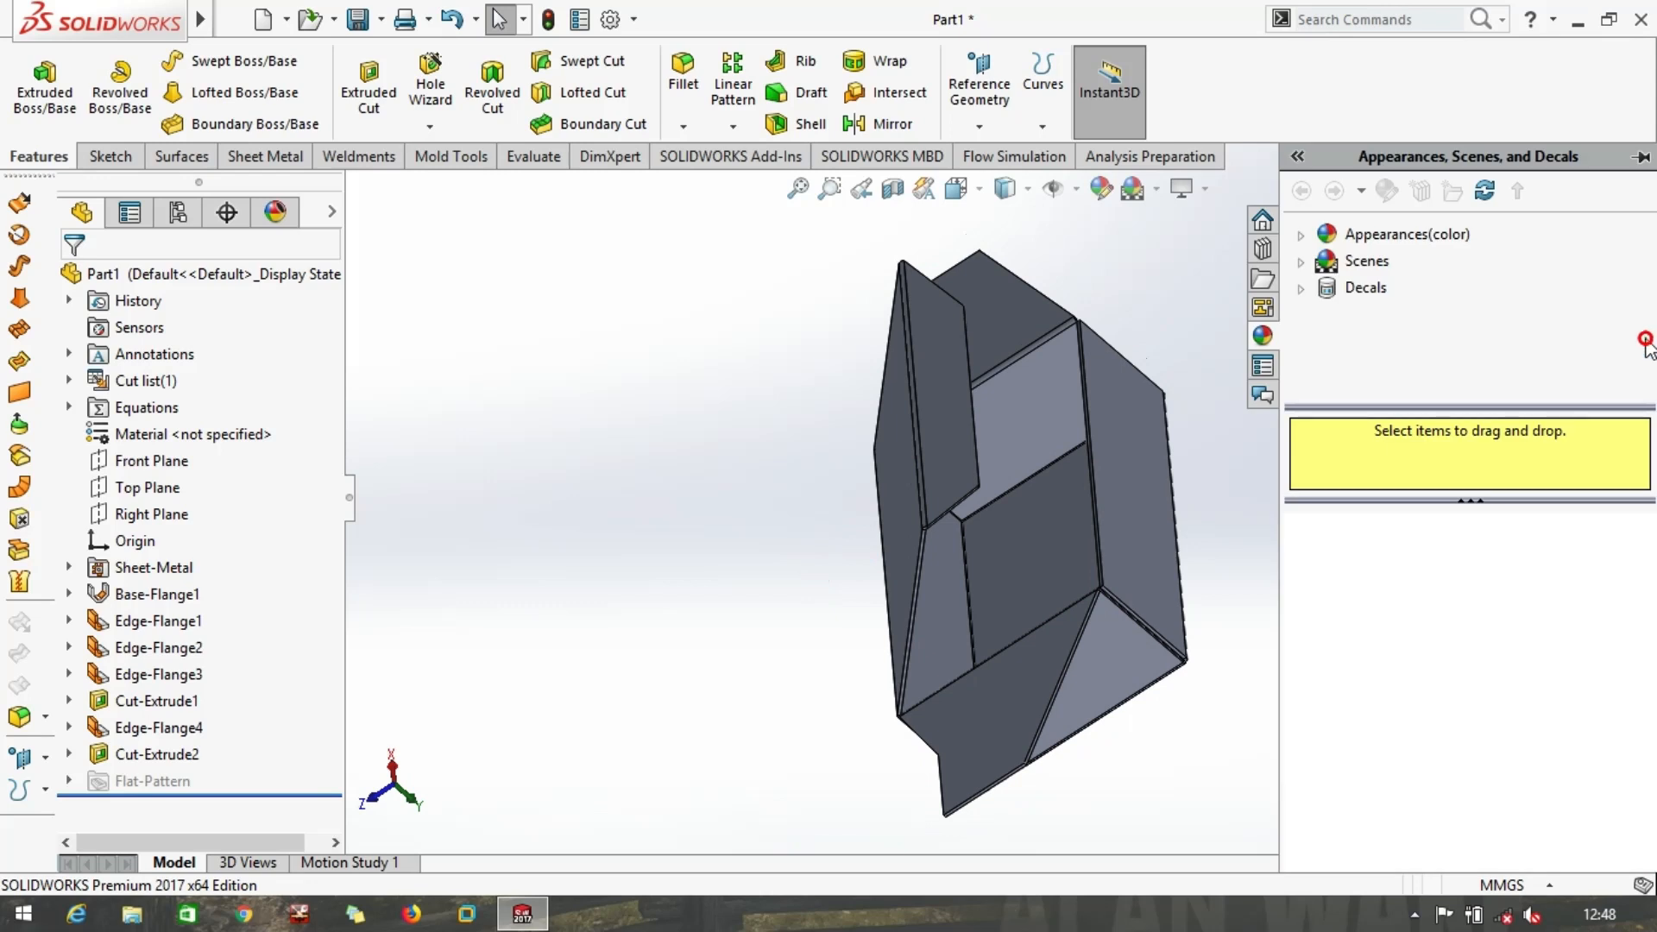
pyautogui.click(1301, 235)
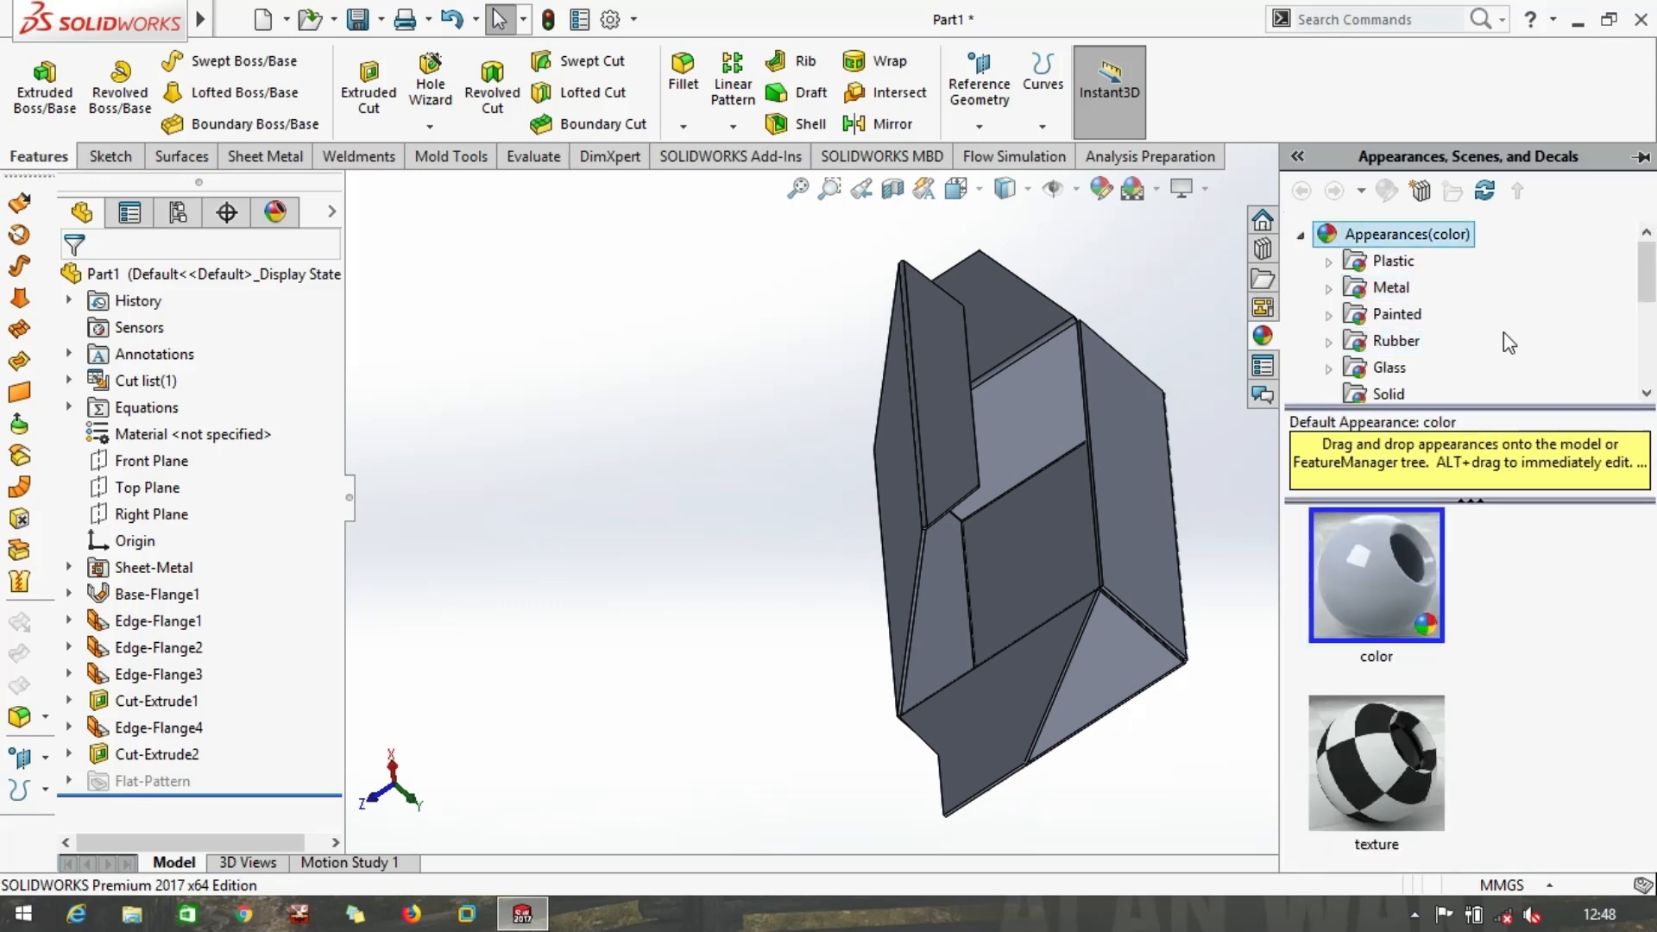
pyautogui.scroll(-2, 1467, 311)
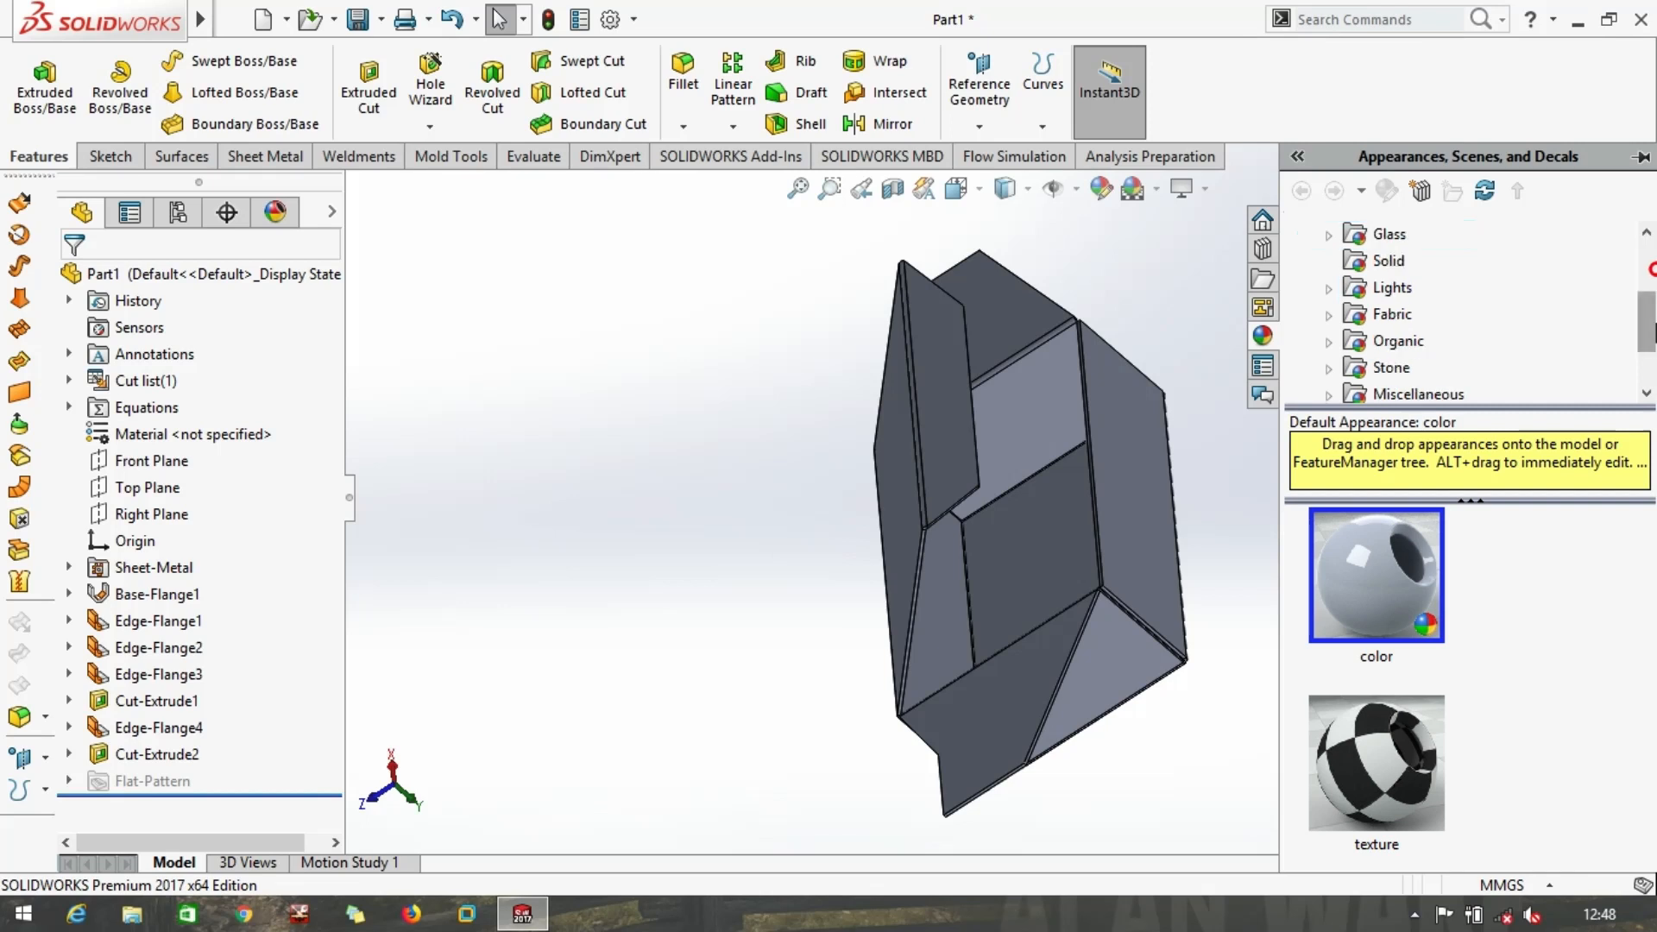
pyautogui.click(1328, 314)
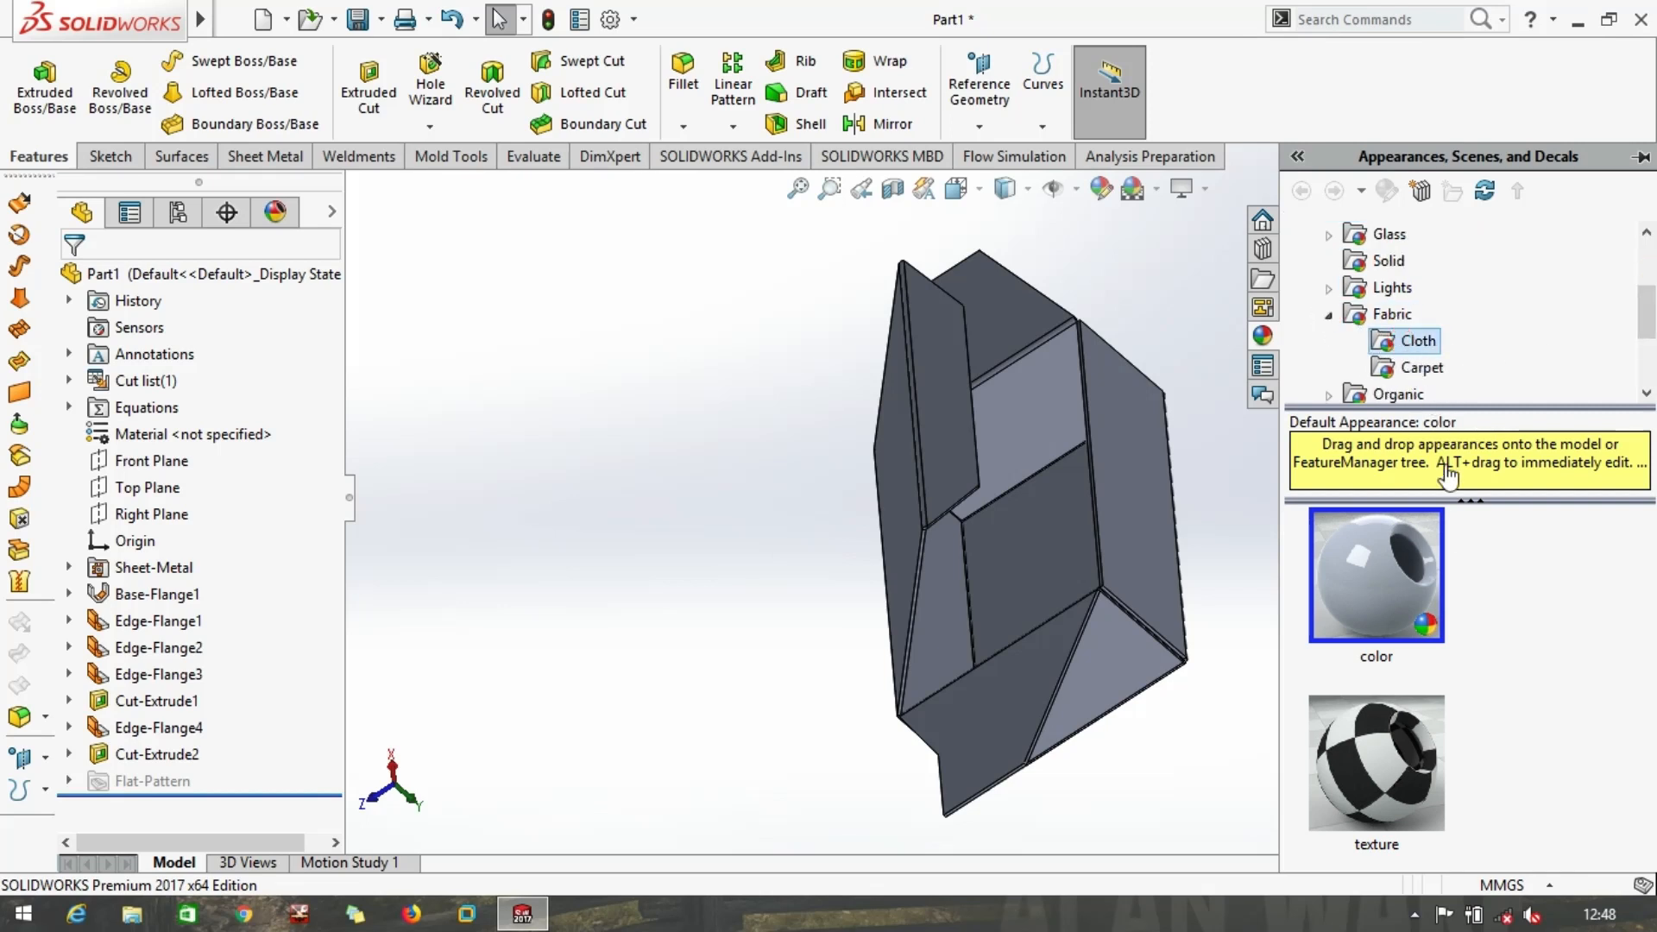
pyautogui.doubleClick(1408, 782)
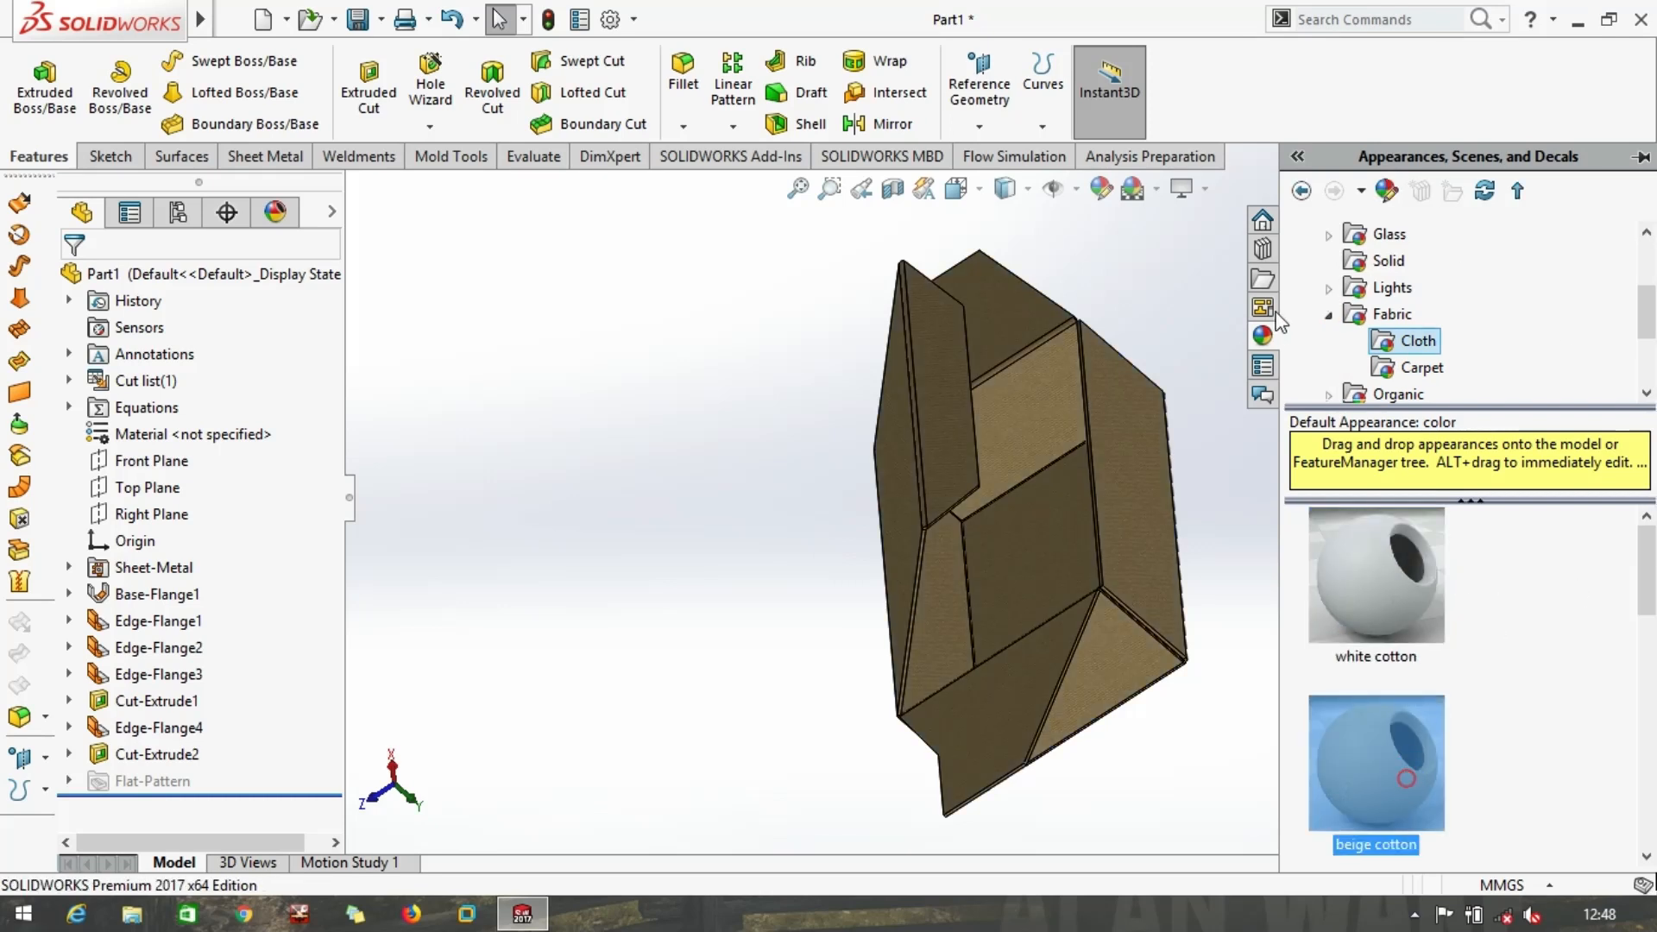
pyautogui.click(1279, 425)
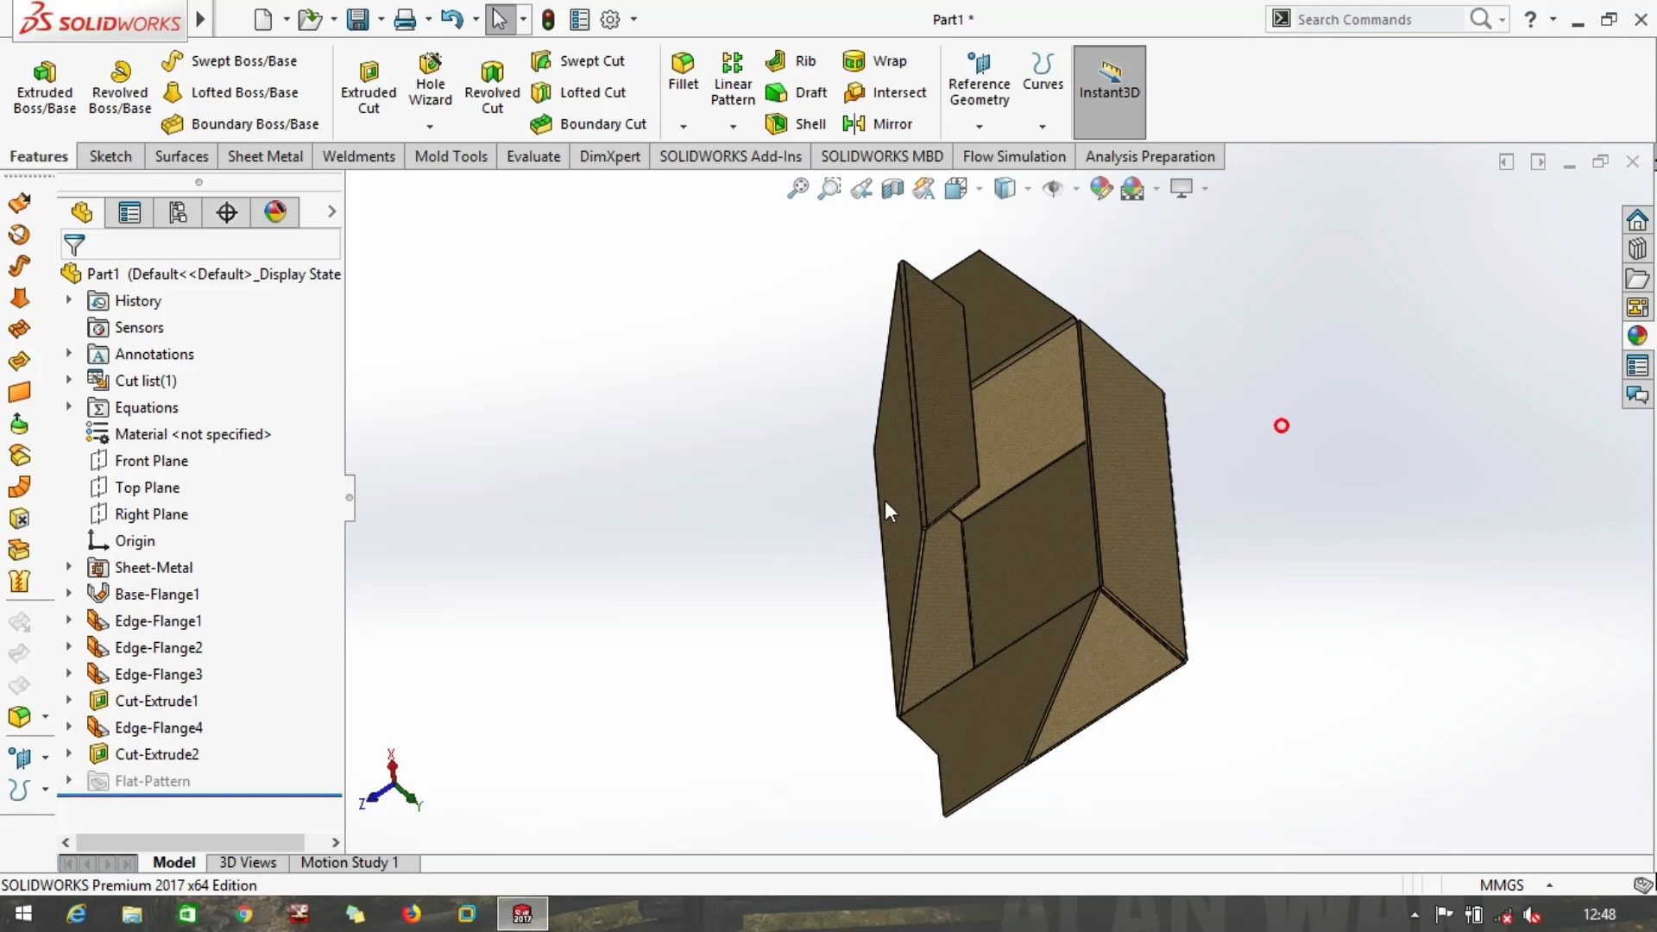
pyautogui.moveTo(1291, 564); pyautogui.dragTo(1127, 518, button='middle')
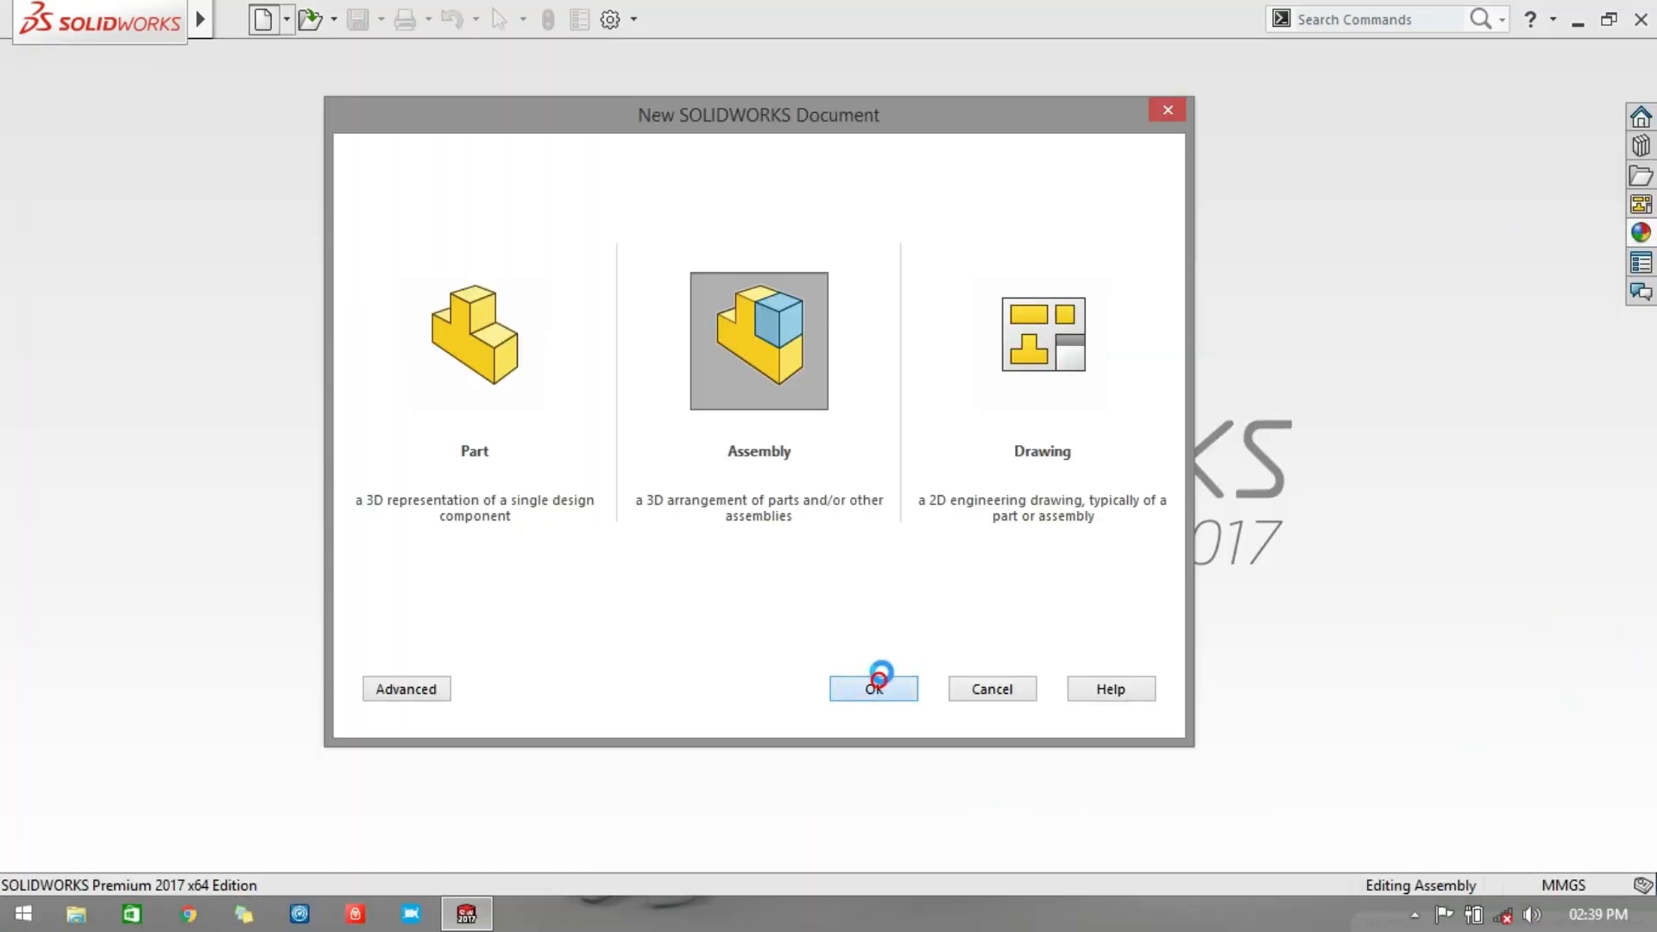
# Create a new assembly and place the box part as its first component, rotated twice by 90° about Y
pyautogui.click(874, 688)
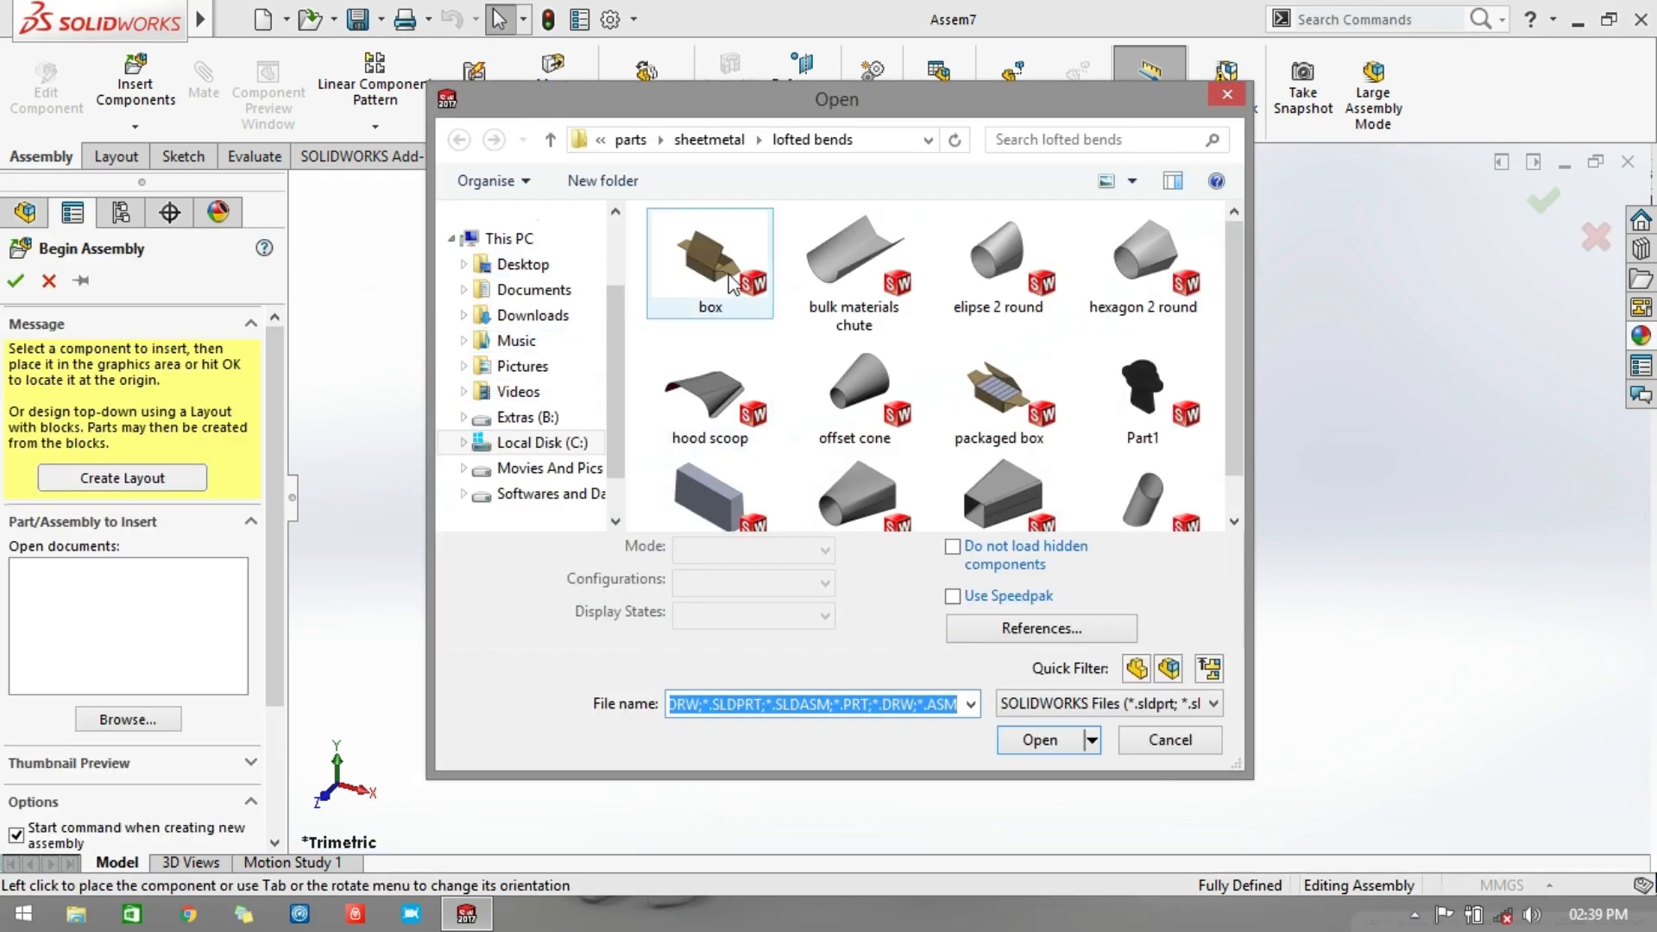
pyautogui.doubleClick(710, 259)
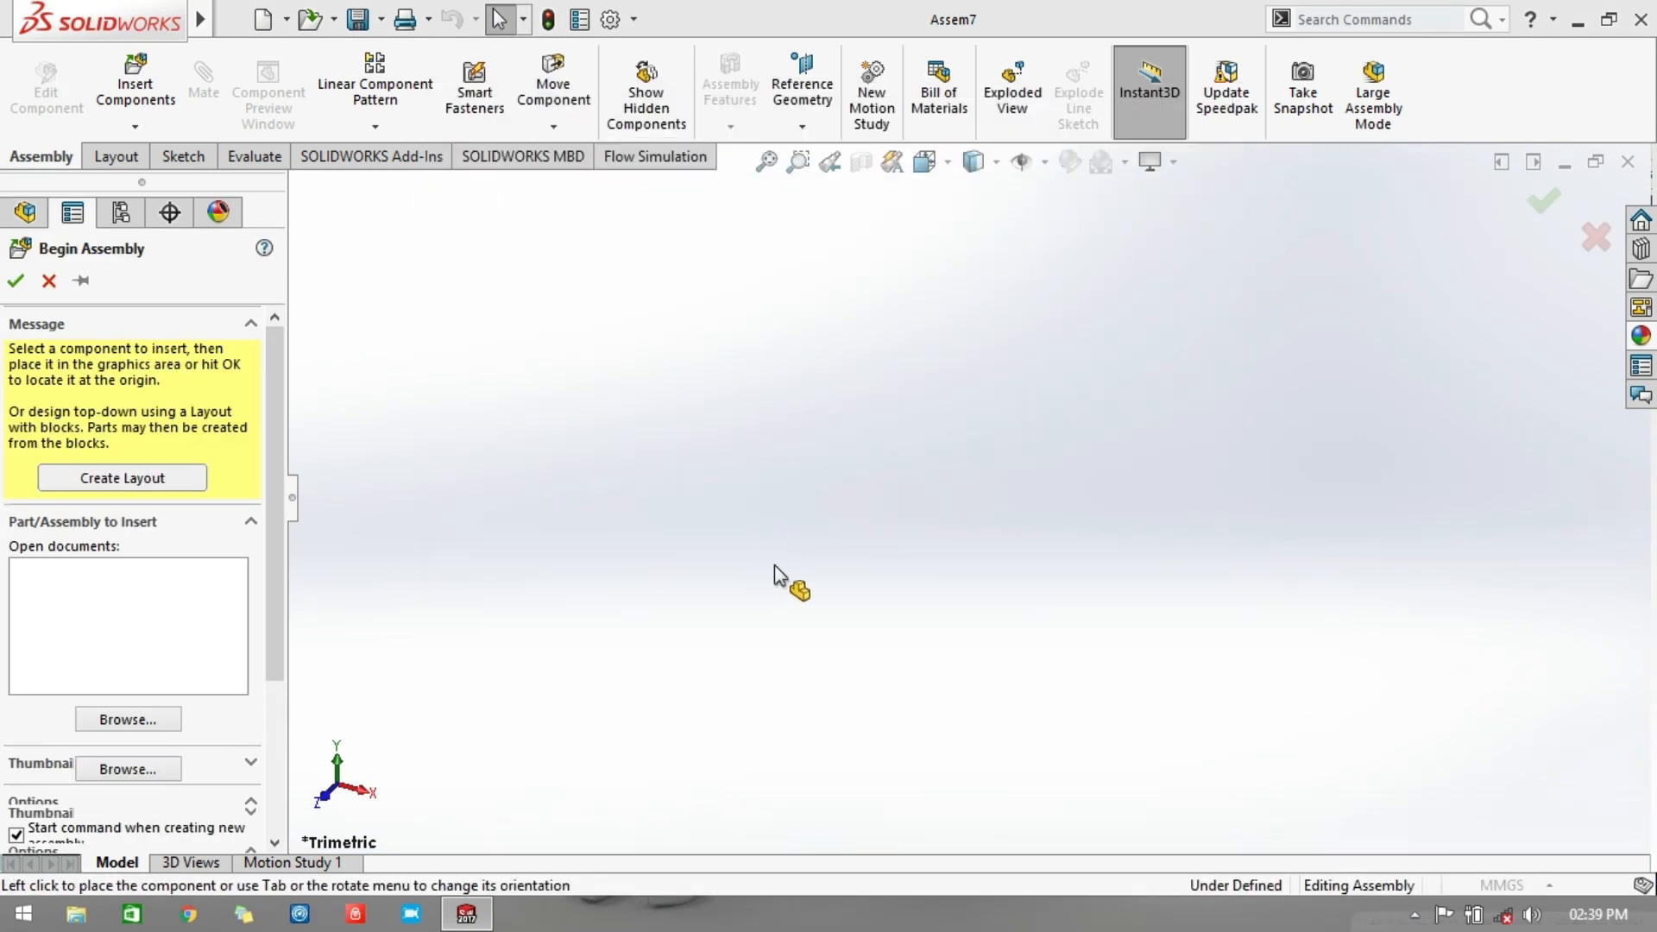
pyautogui.click(565, 787)
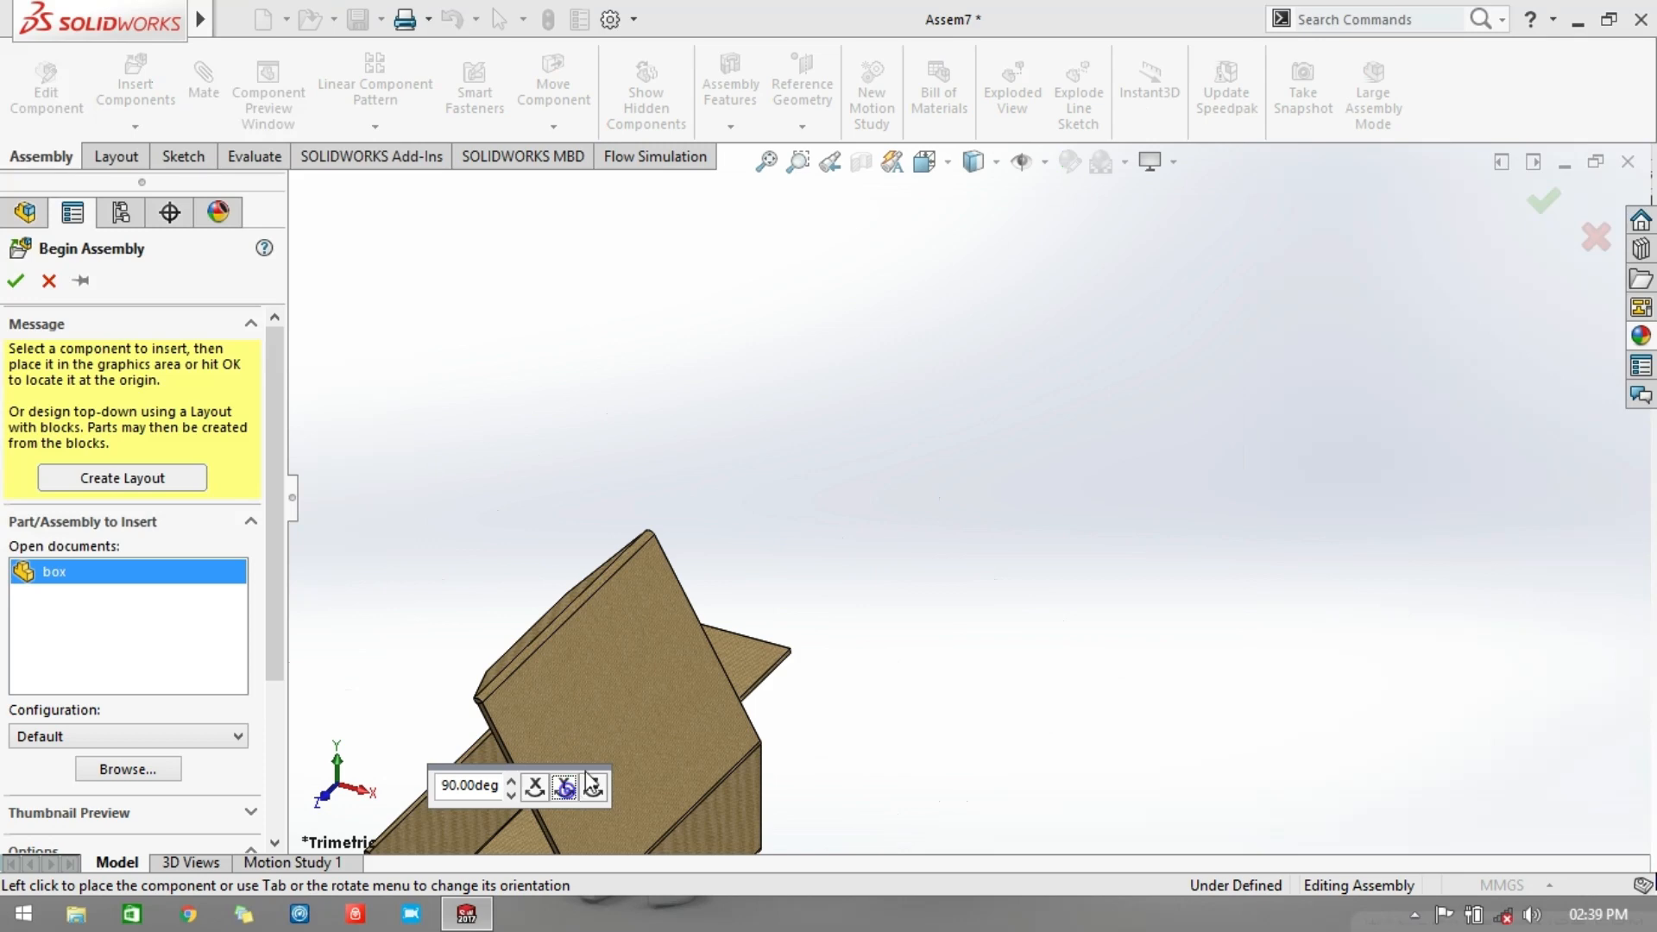
pyautogui.click(565, 787)
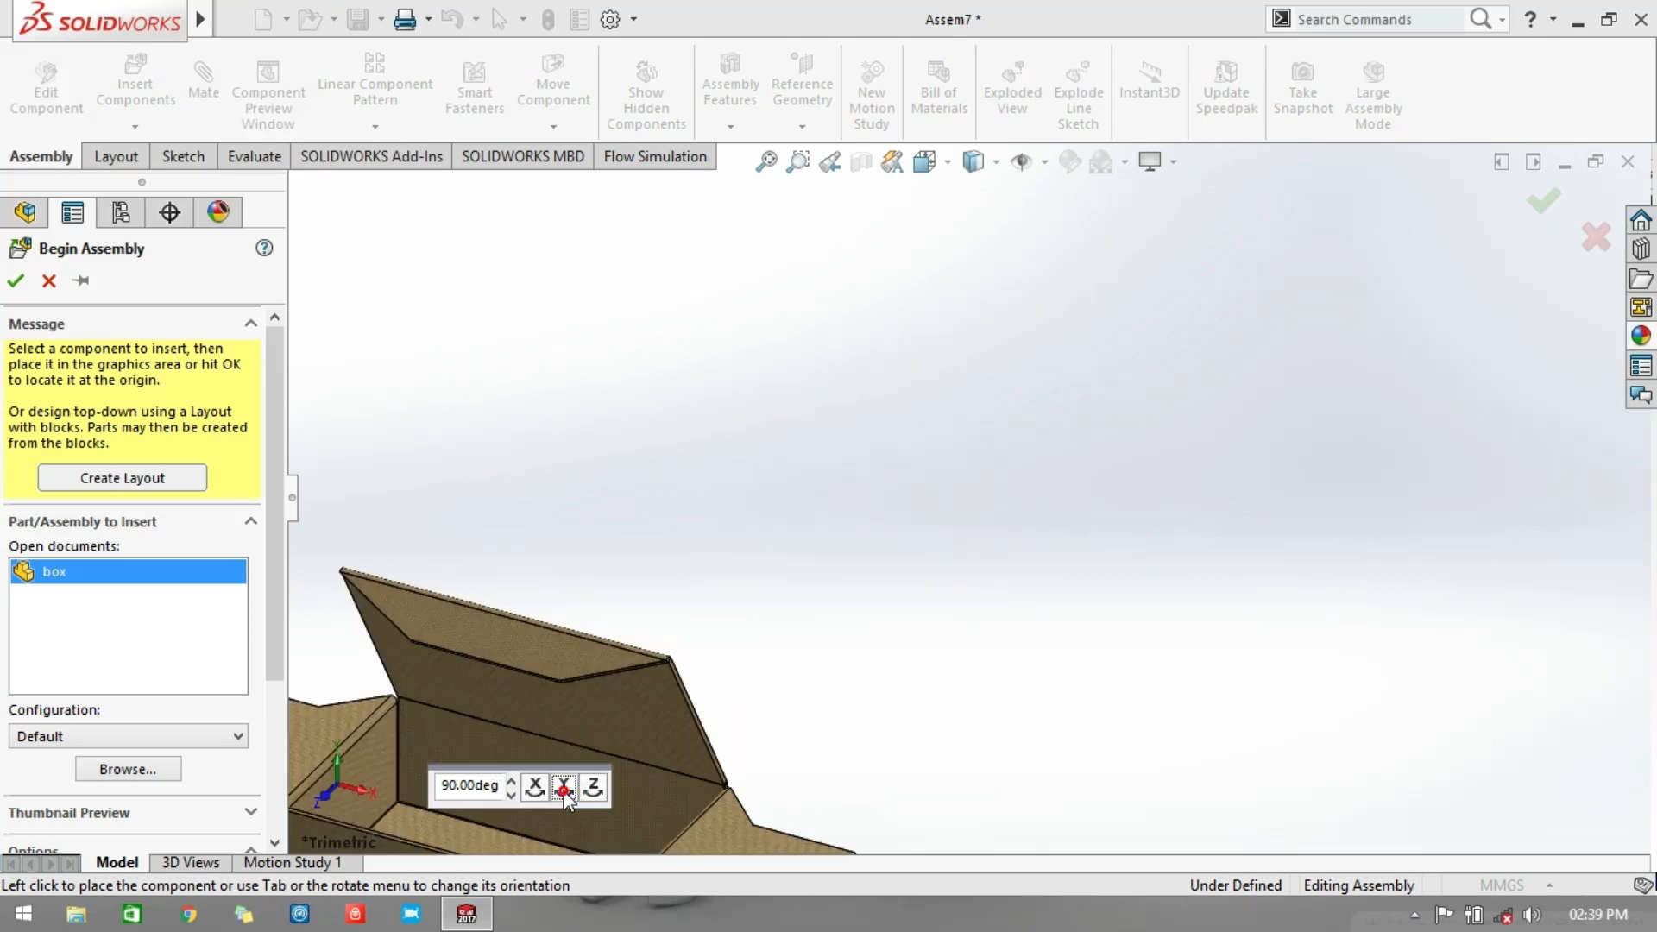
pyautogui.click(942, 513)
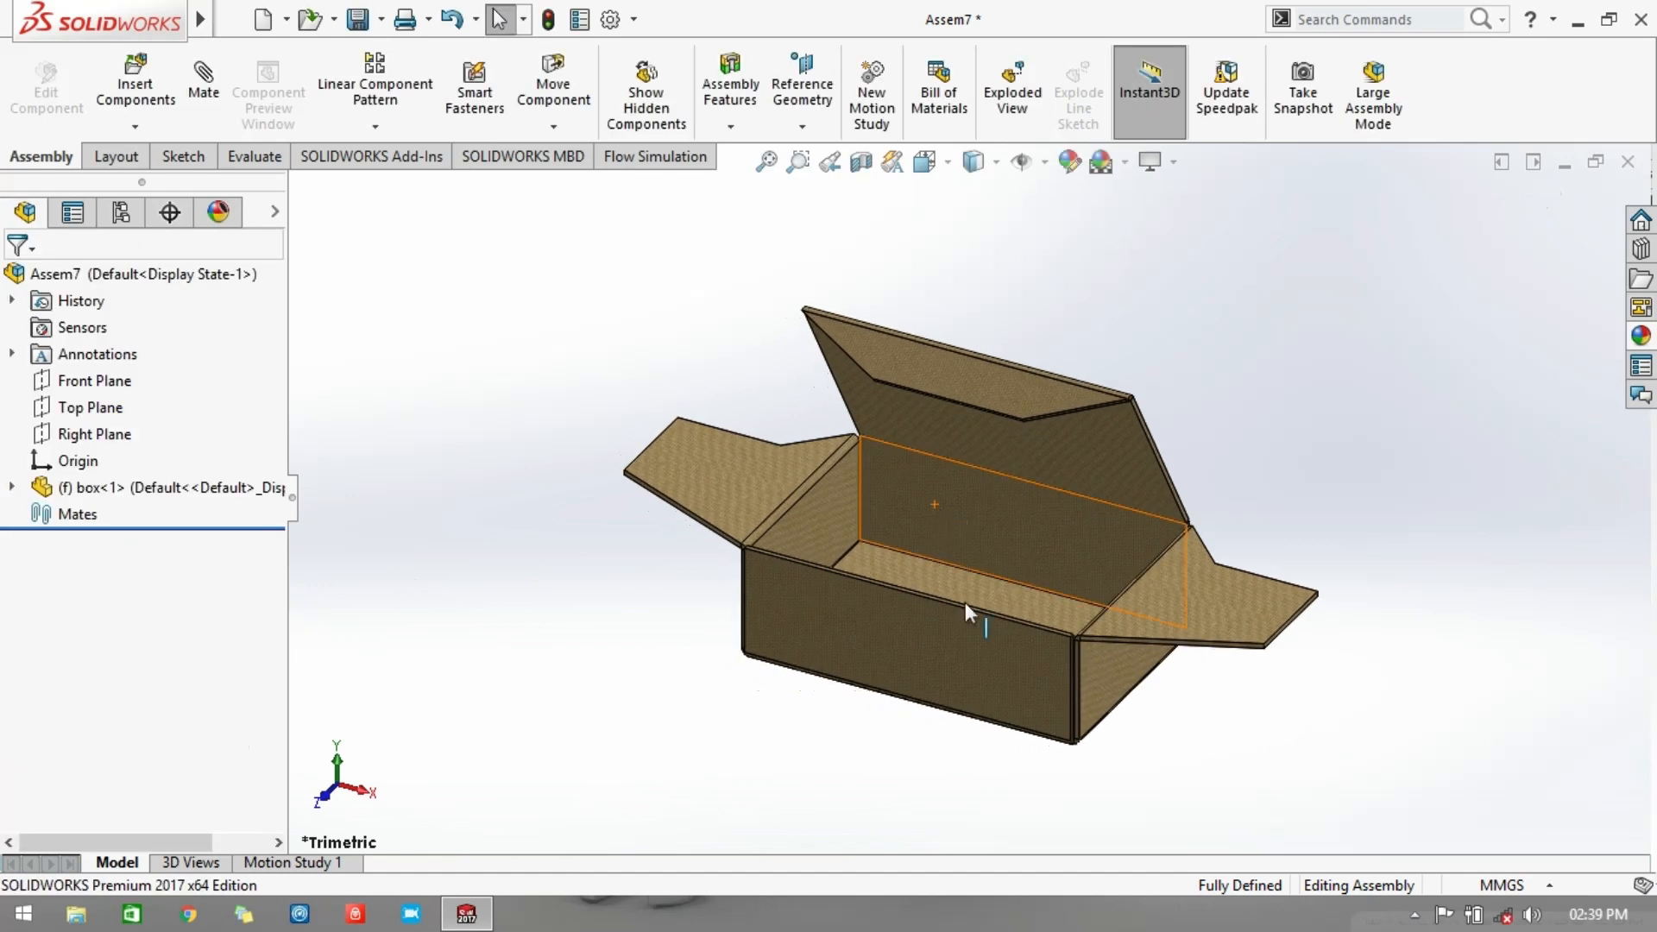
# Insert the product part, rotated 90° about Y, and place it beside the box's side flap
pyautogui.scroll(1, 1086, 597)
pyautogui.scroll(-2, 1085, 596)
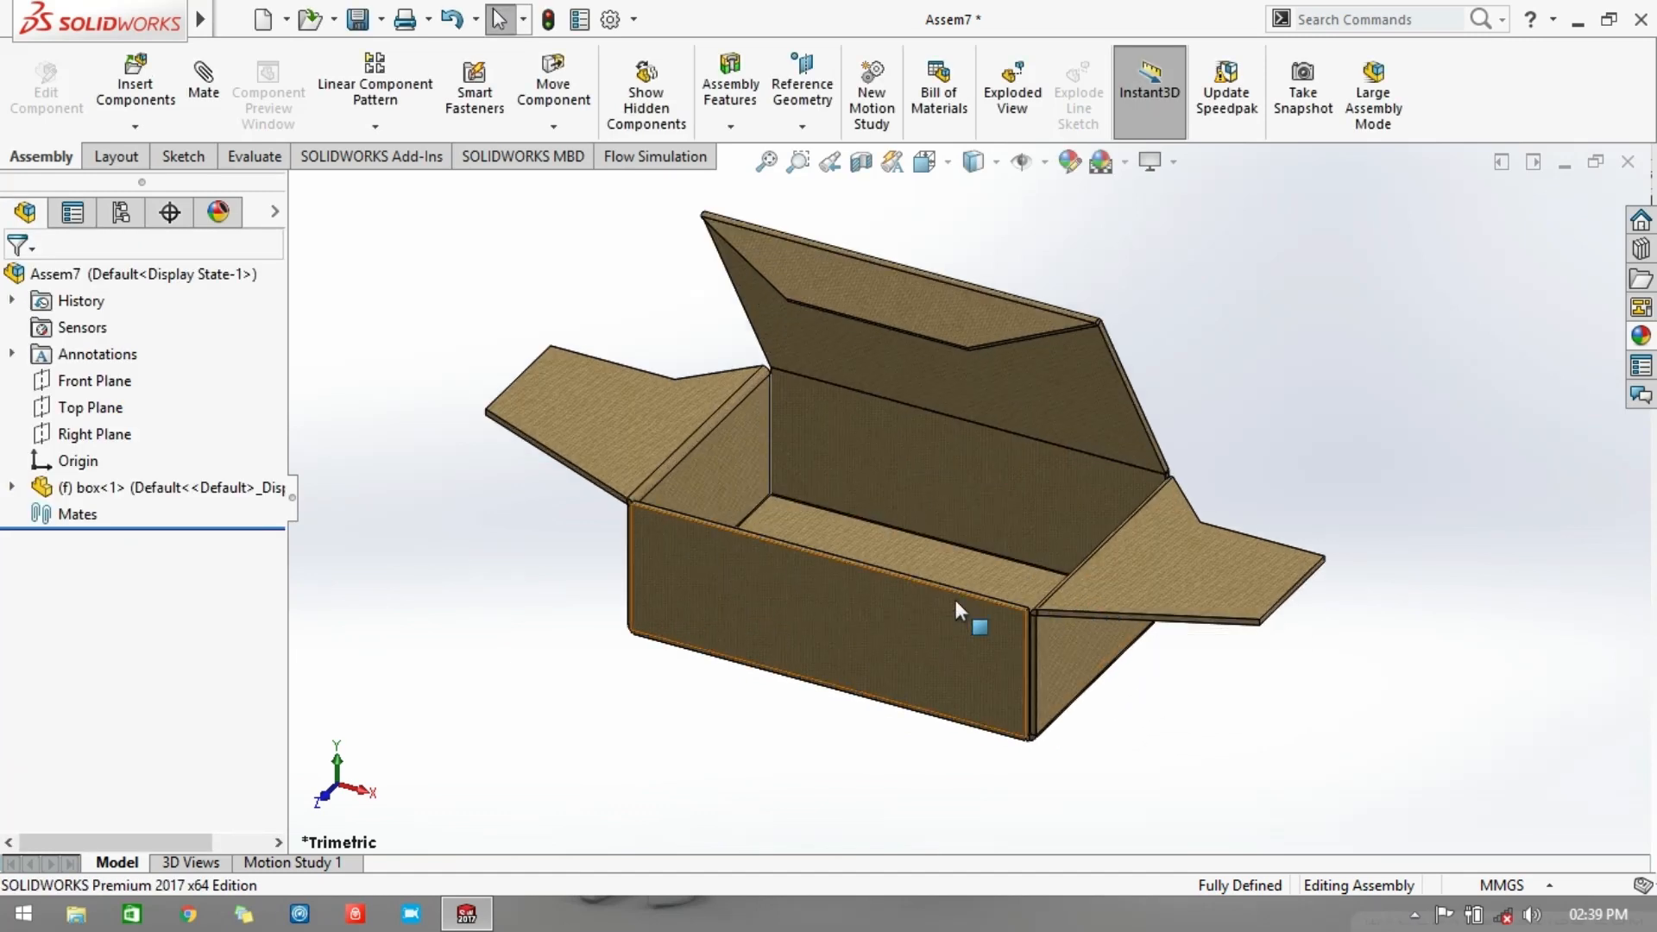
pyautogui.scroll(1, 955, 599)
pyautogui.moveTo(851, 659); pyautogui.dragTo(869, 687, button='middle')
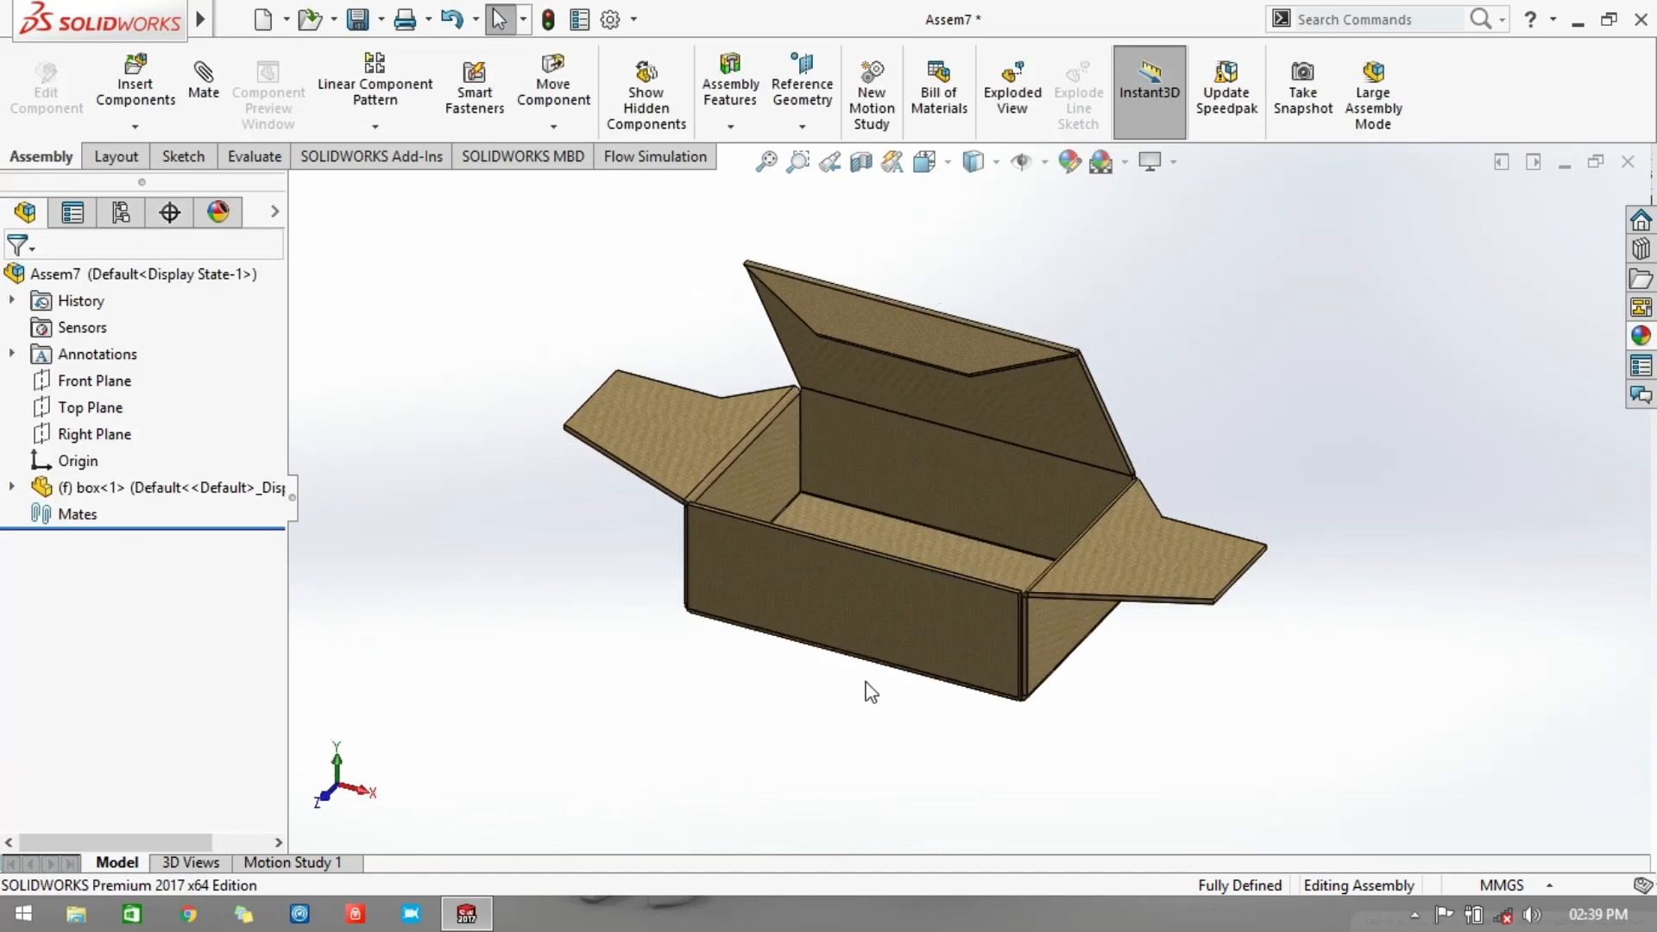
pyautogui.click(168, 104)
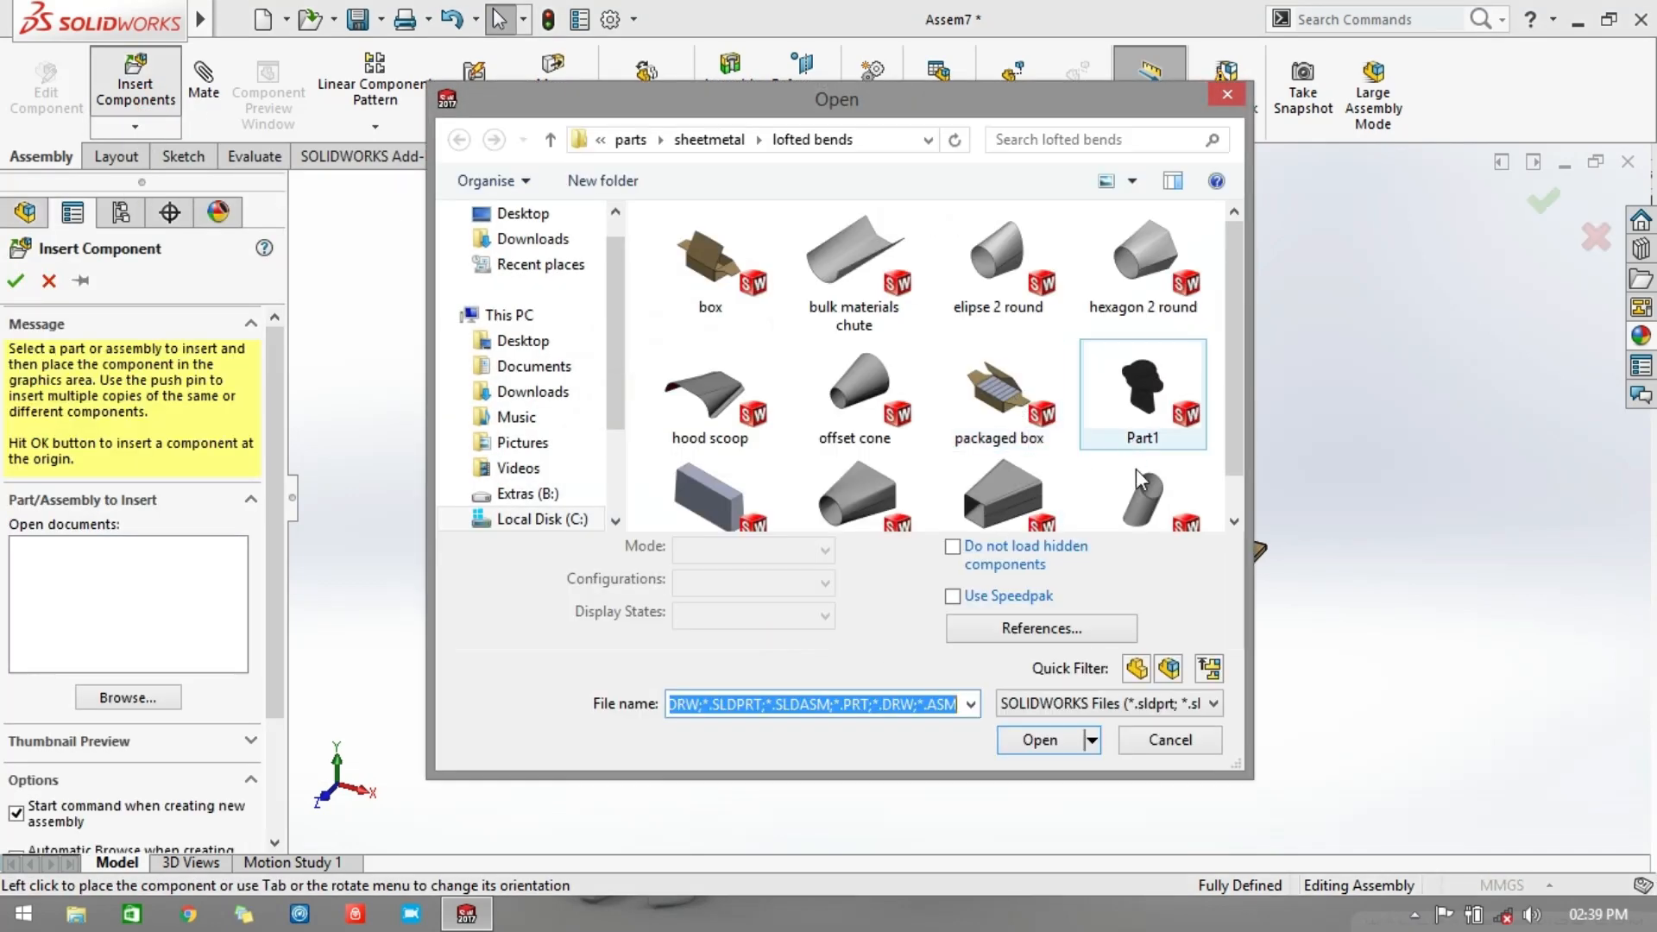
pyautogui.doubleClick(741, 498)
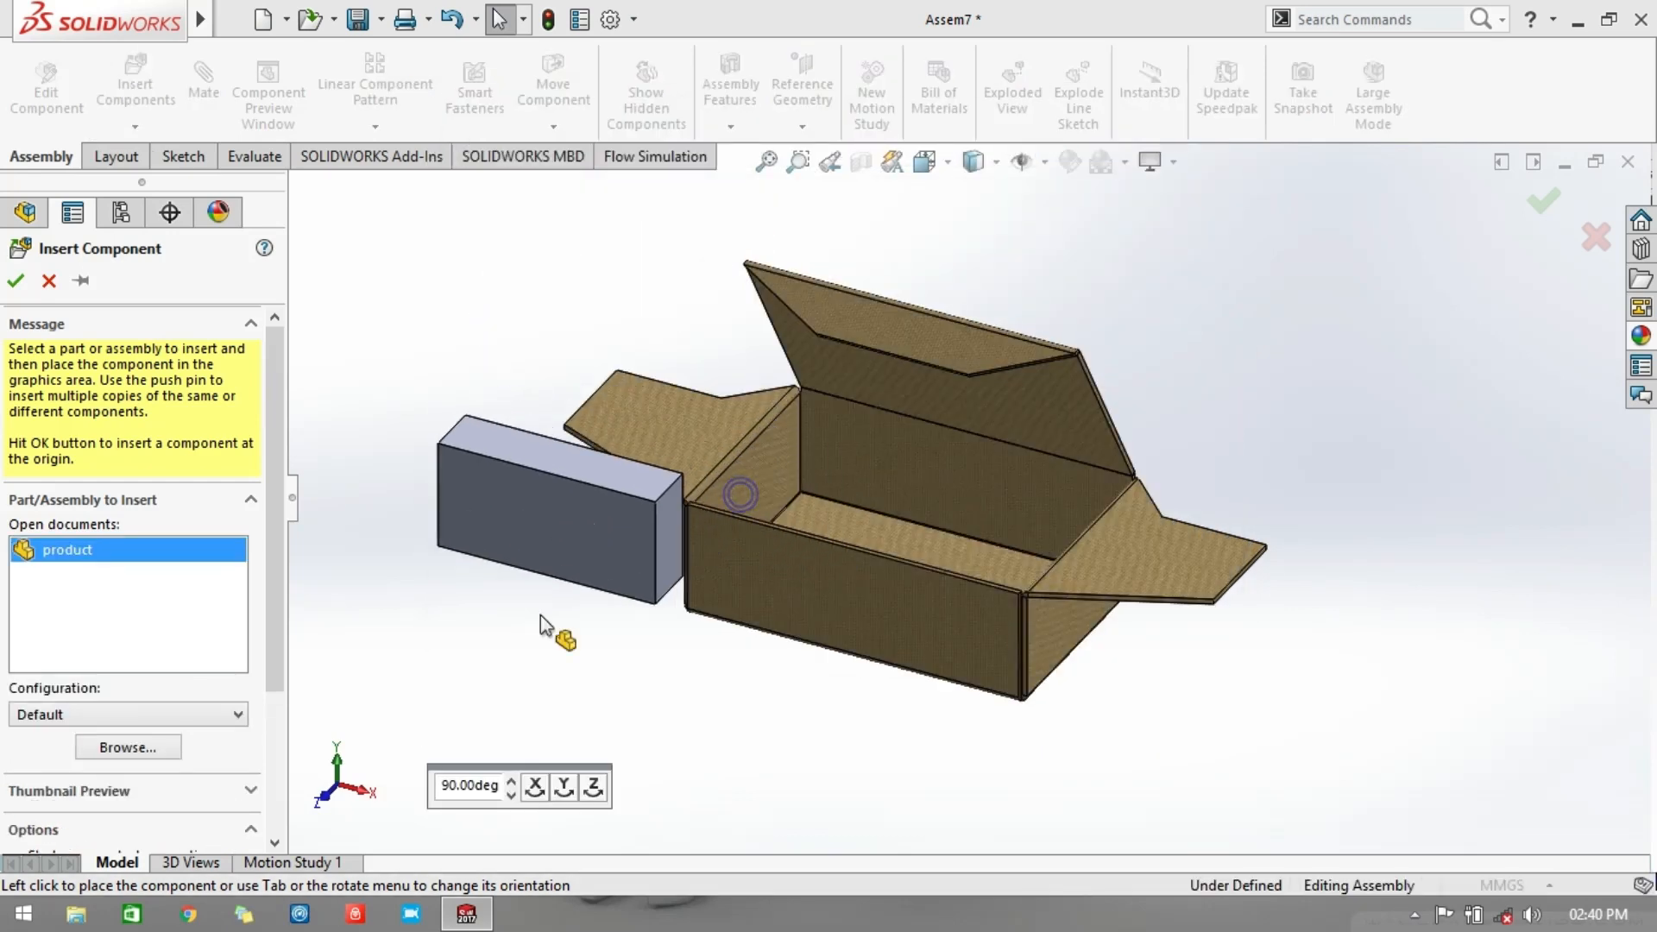
pyautogui.click(564, 785)
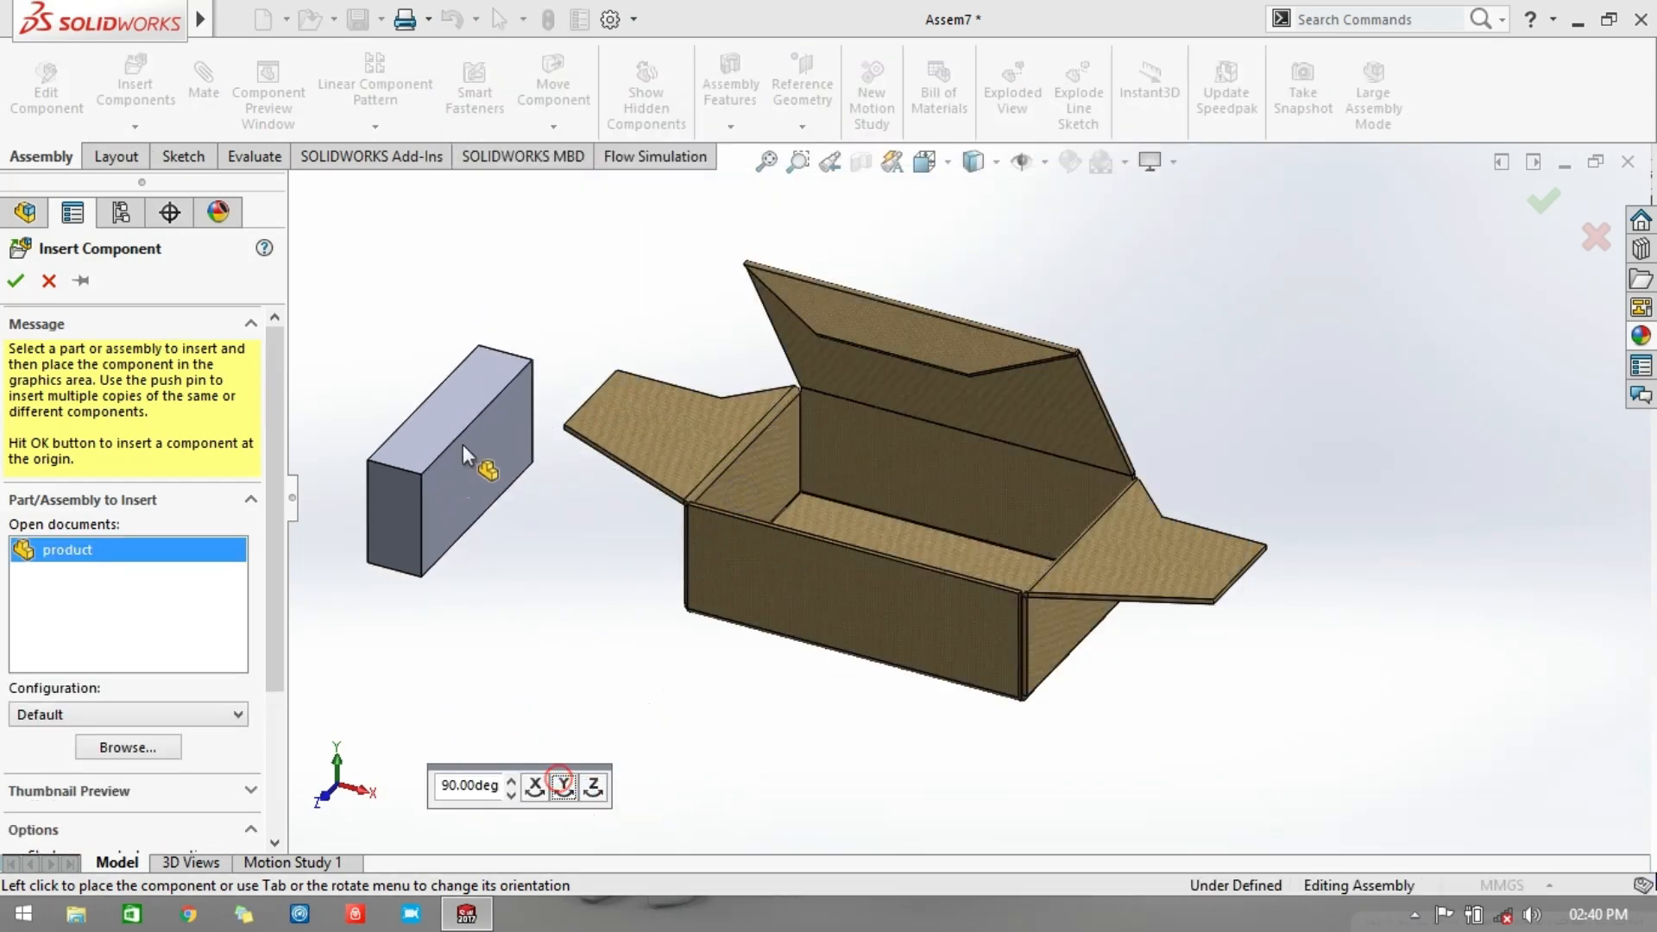
pyautogui.click(475, 422)
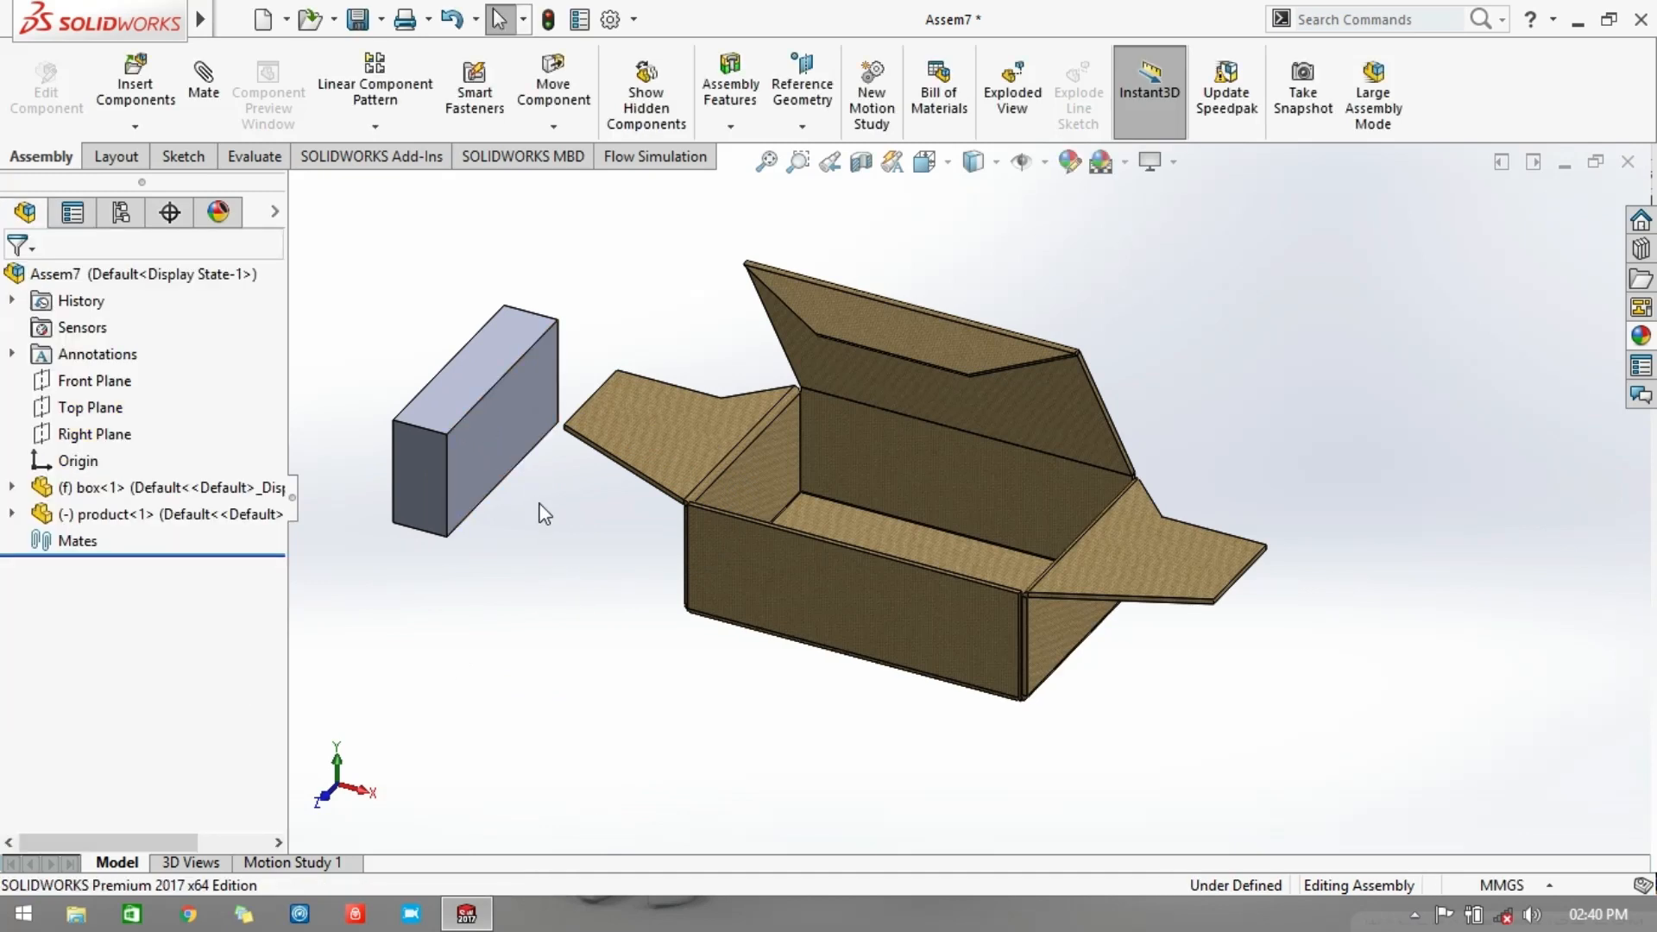
pyautogui.scroll(-1, 535, 499)
pyautogui.scroll(1, 549, 490)
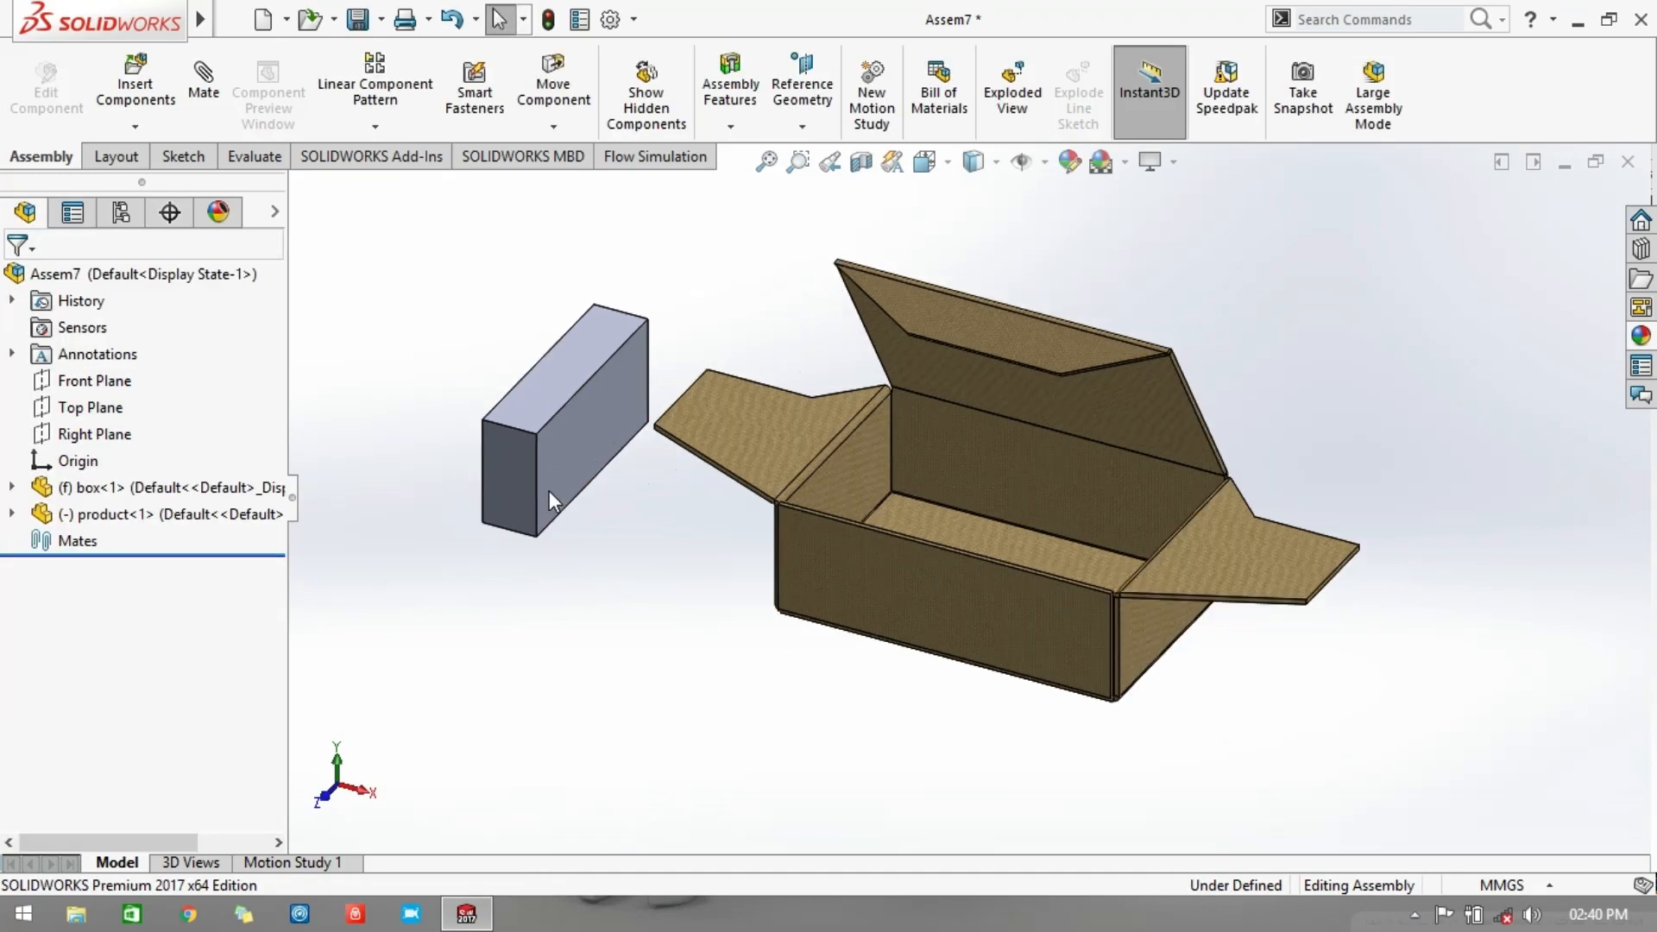
# Mate the product's long upper edge coincident with the upper inner edge of the box's adjacent side wall
pyautogui.click(203, 78)
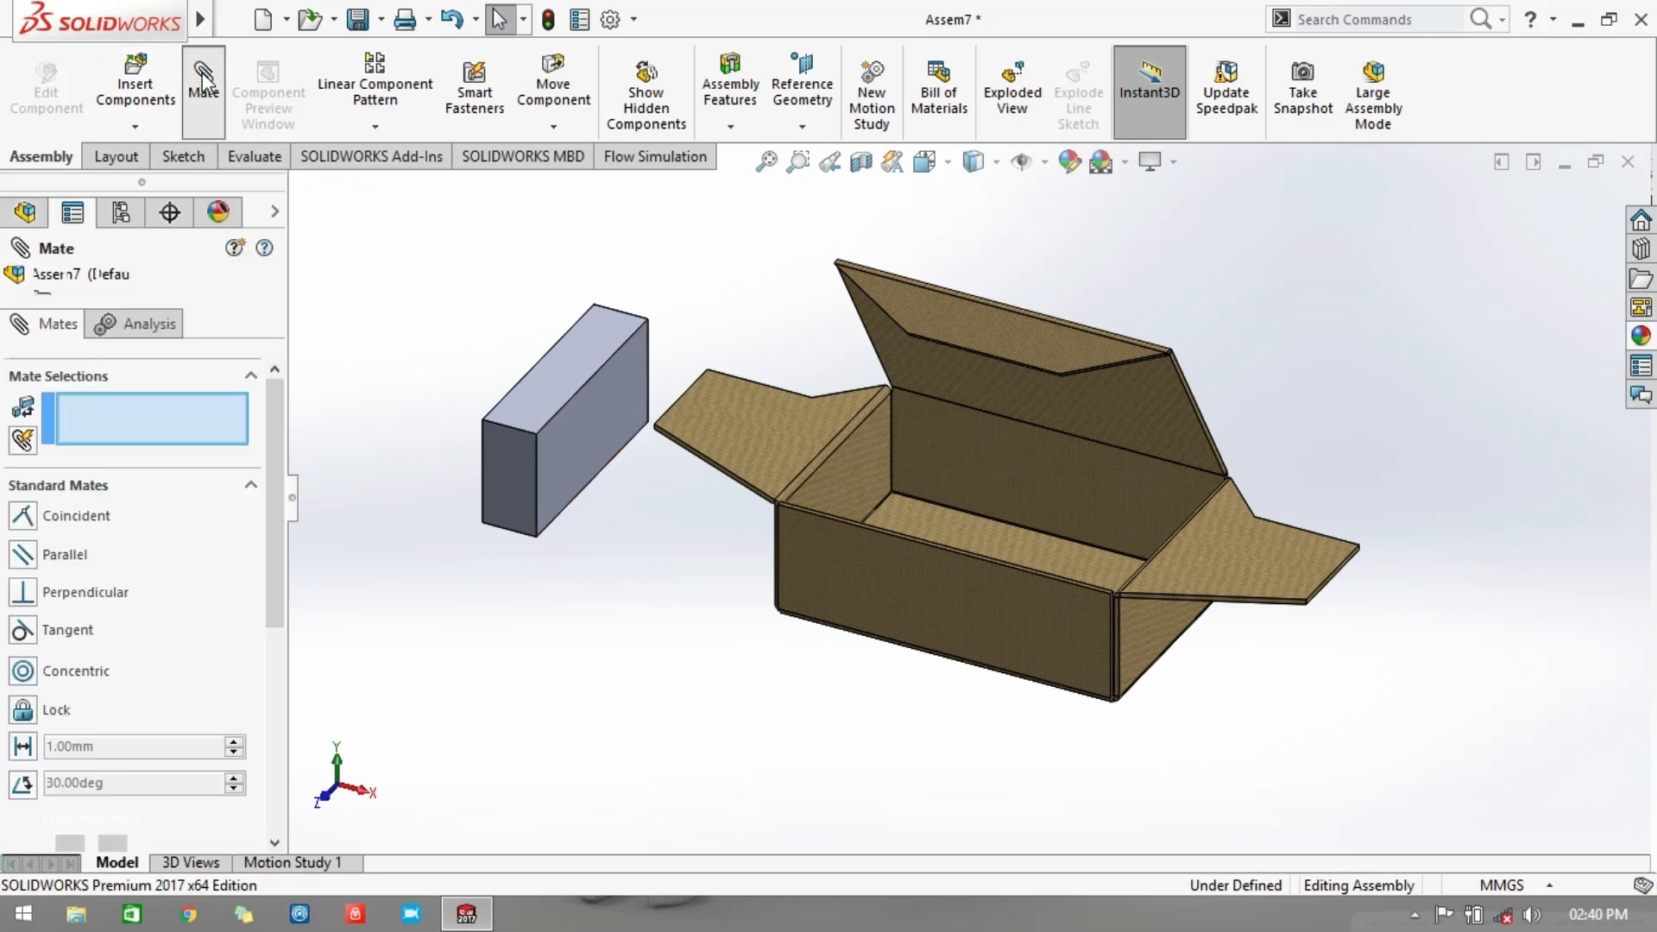
pyautogui.click(535, 370)
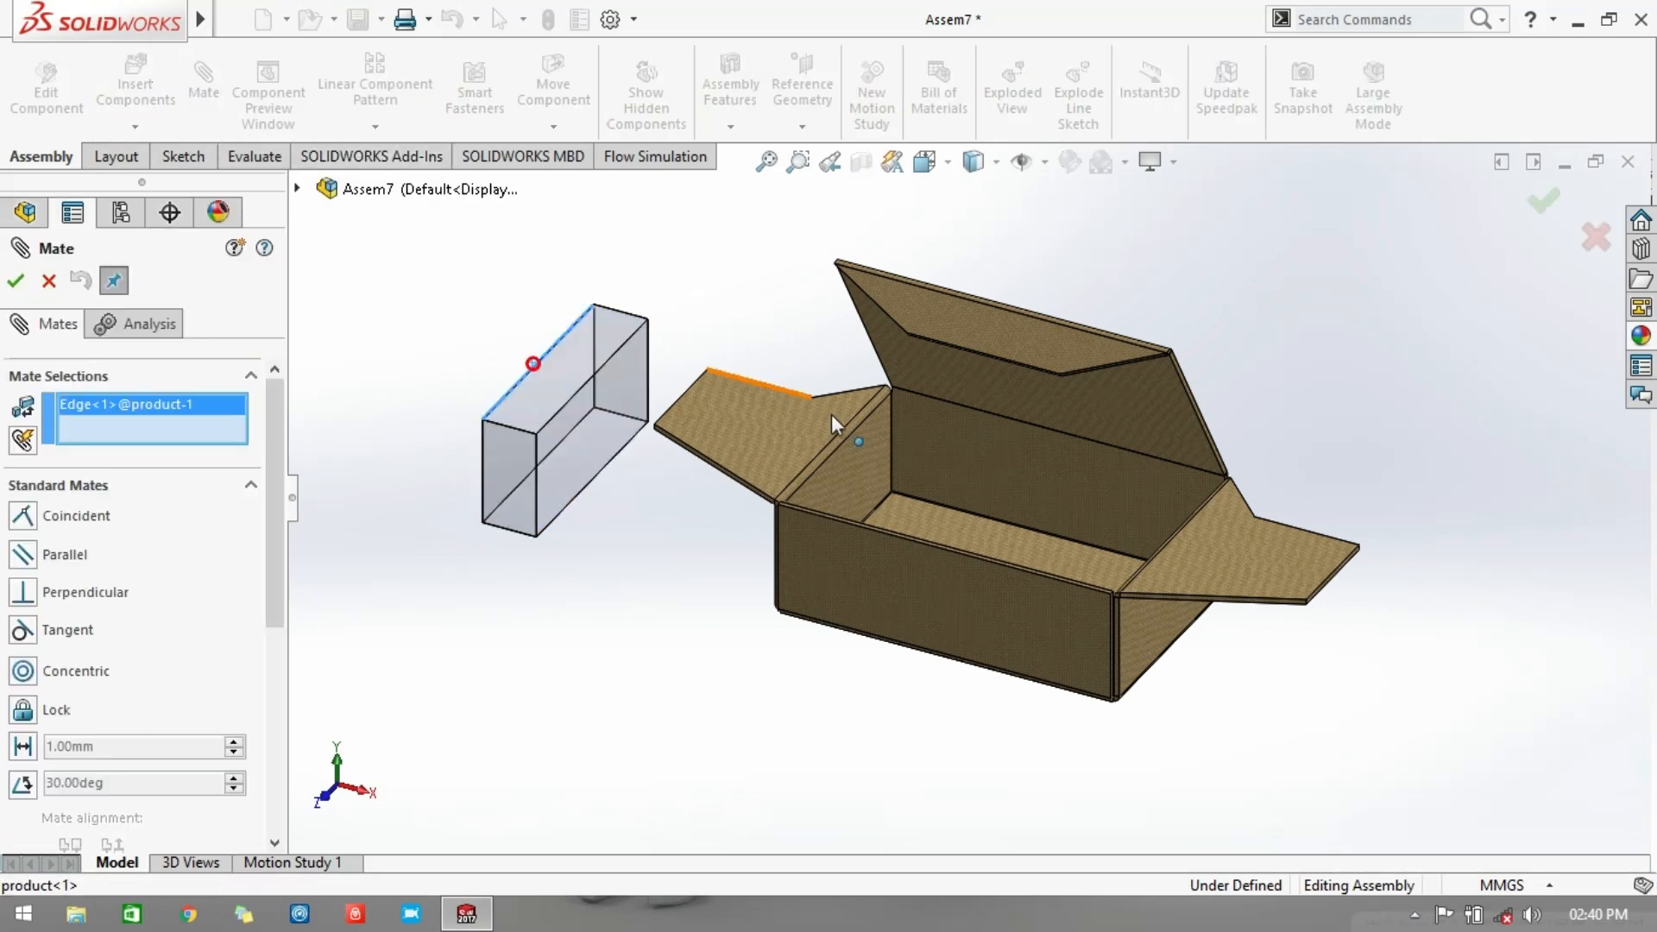
pyautogui.click(826, 460)
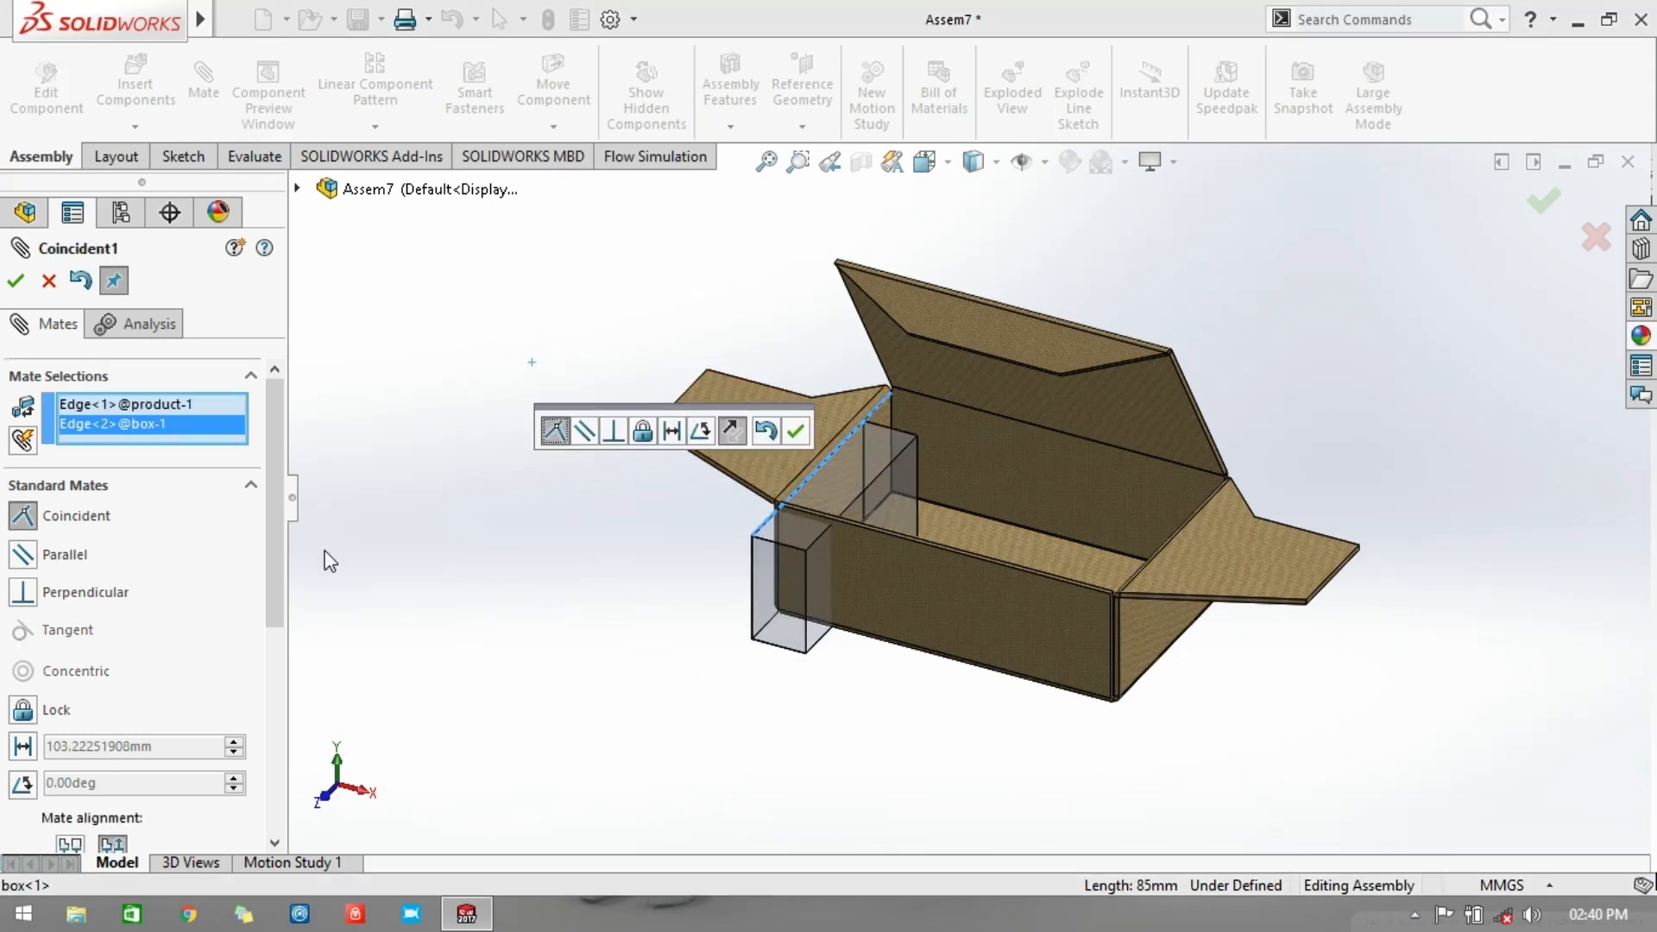
pyautogui.click(796, 432)
# Add a coincident mate between the product's front end face and the inner face of the box's front wall
pyautogui.scroll(-3, 778, 526)
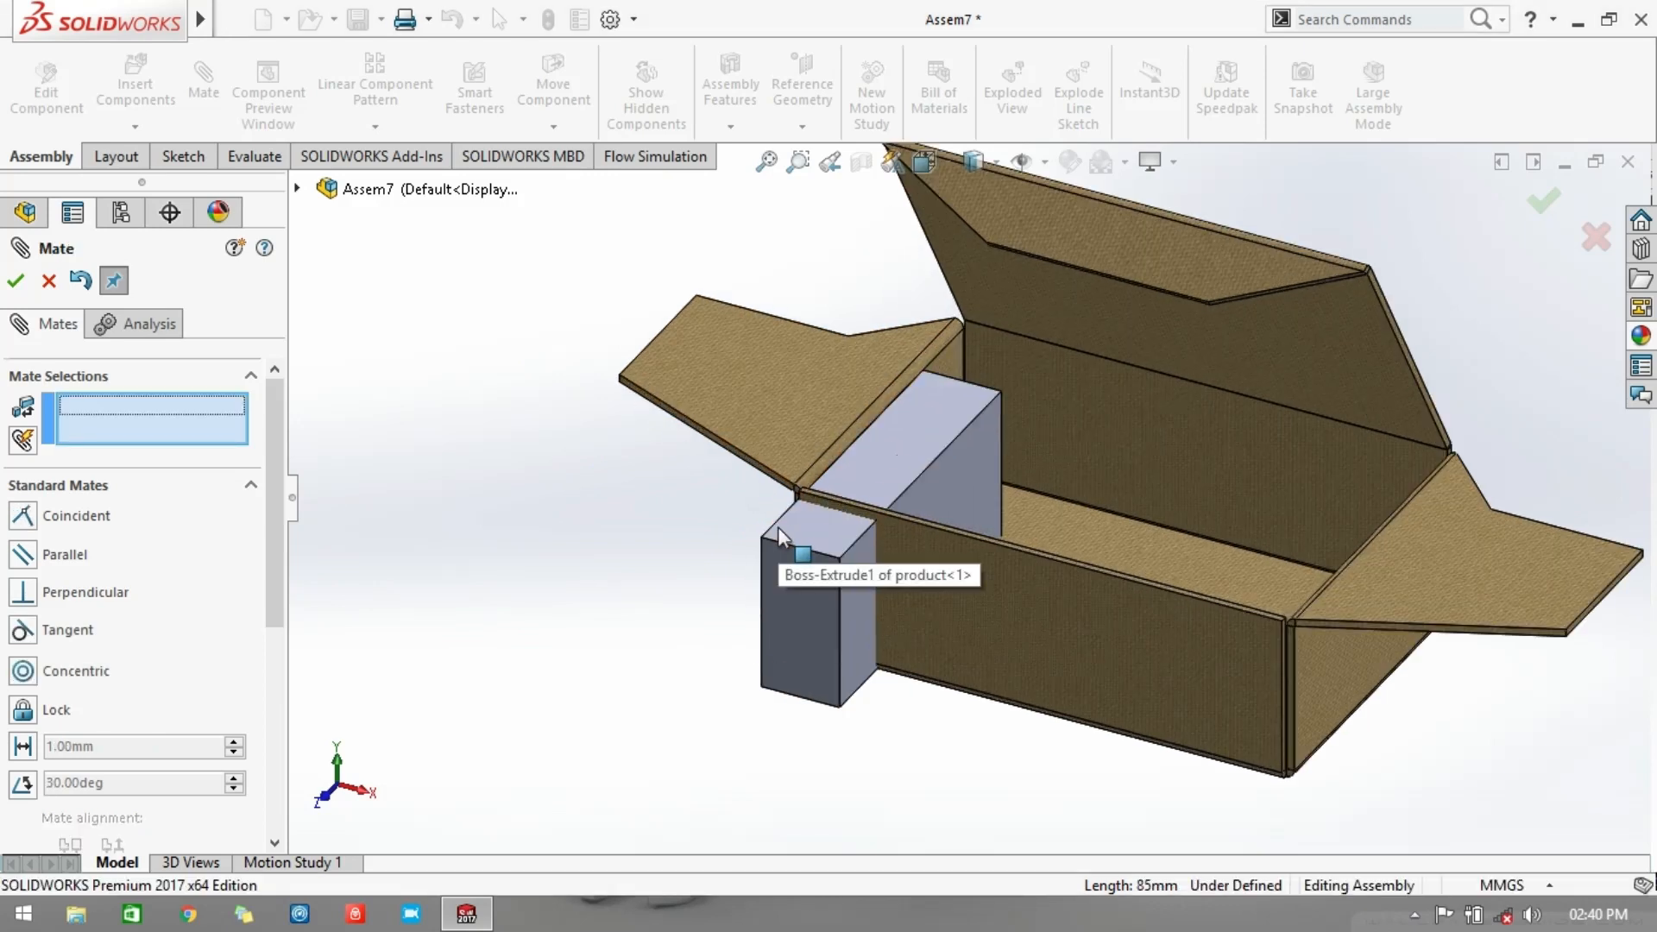
pyautogui.click(804, 597)
pyautogui.scroll(1, 882, 687)
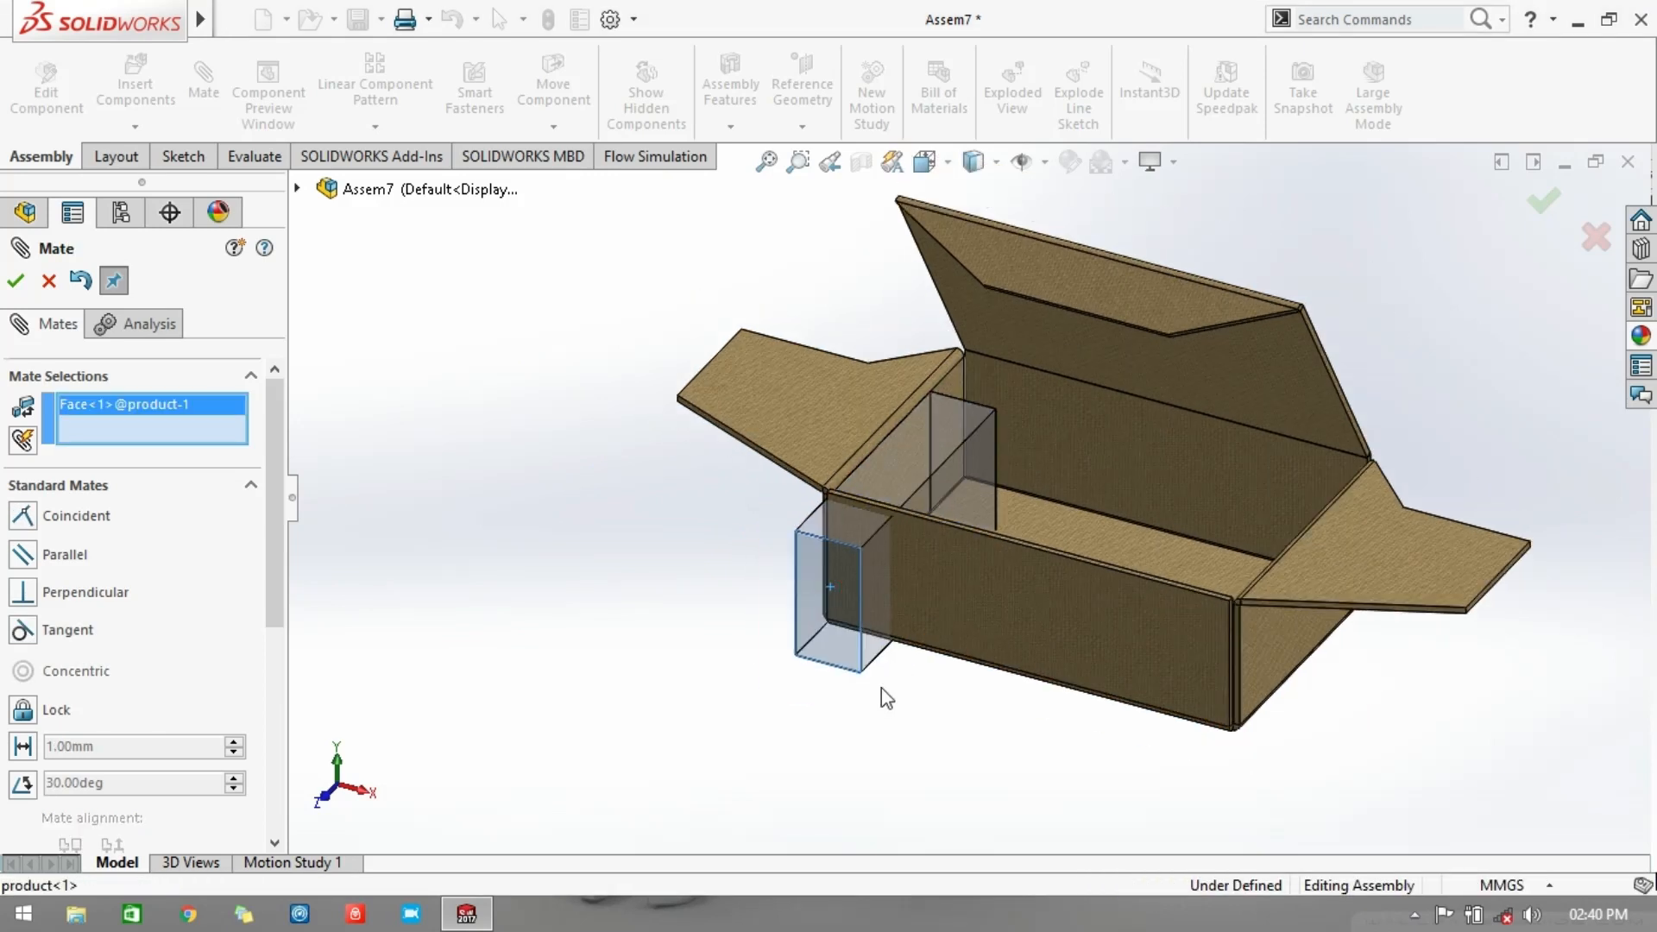
pyautogui.moveTo(882, 687); pyautogui.dragTo(968, 587, button='middle')
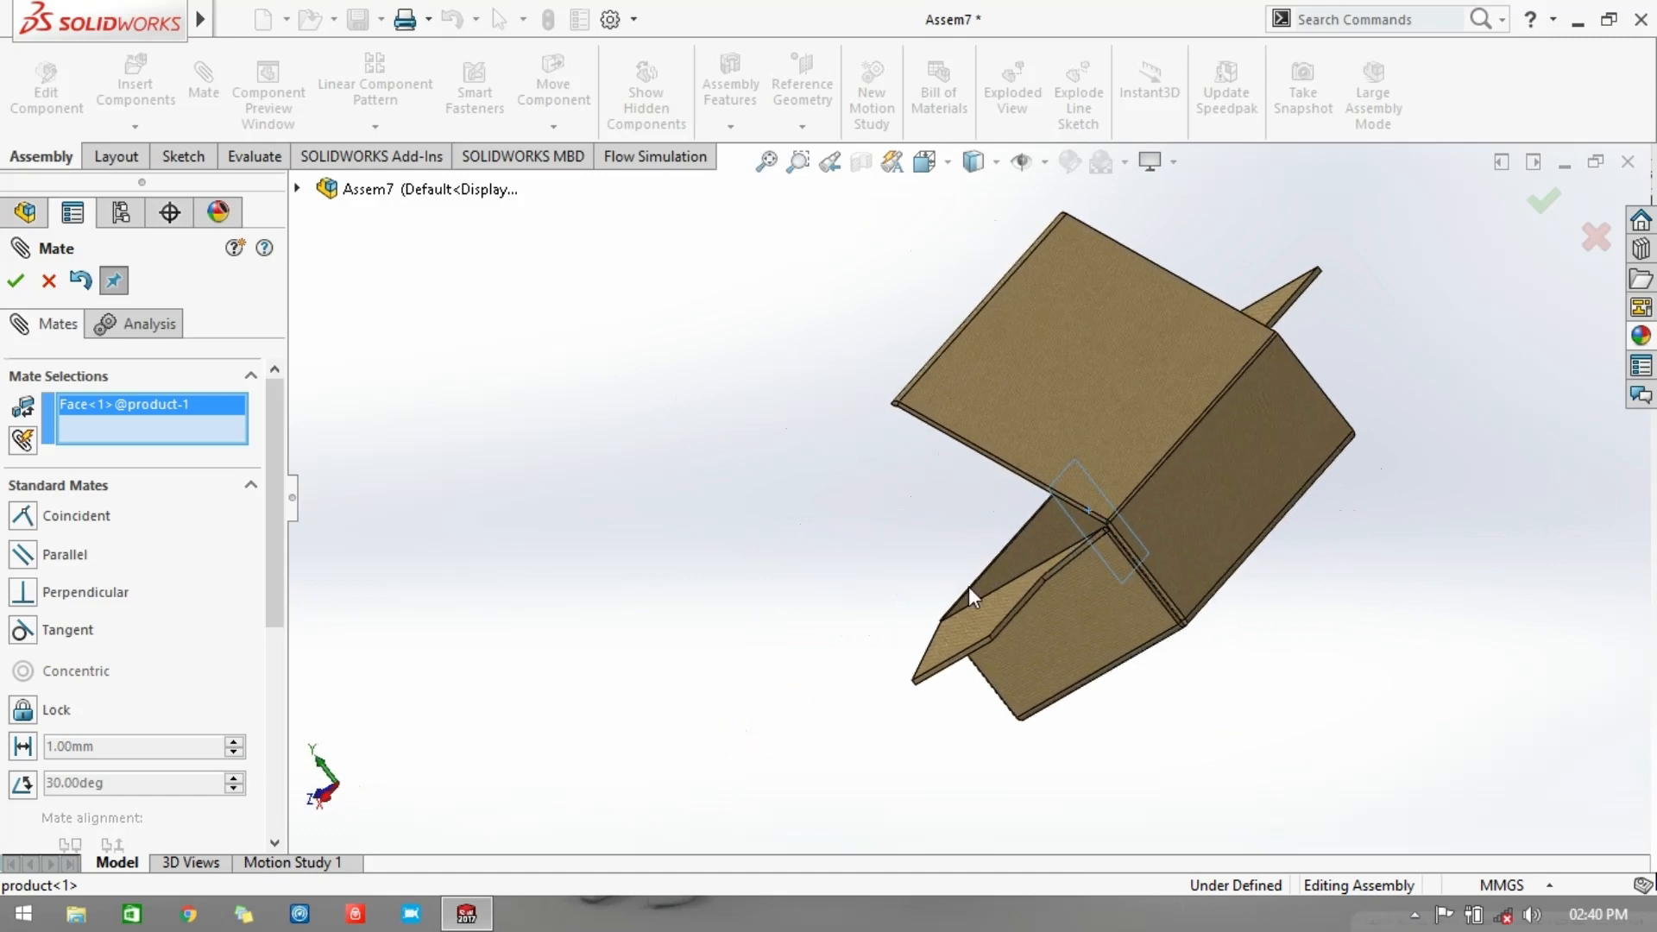
pyautogui.click(1029, 556)
pyautogui.moveTo(847, 629); pyautogui.dragTo(980, 510, button='middle')
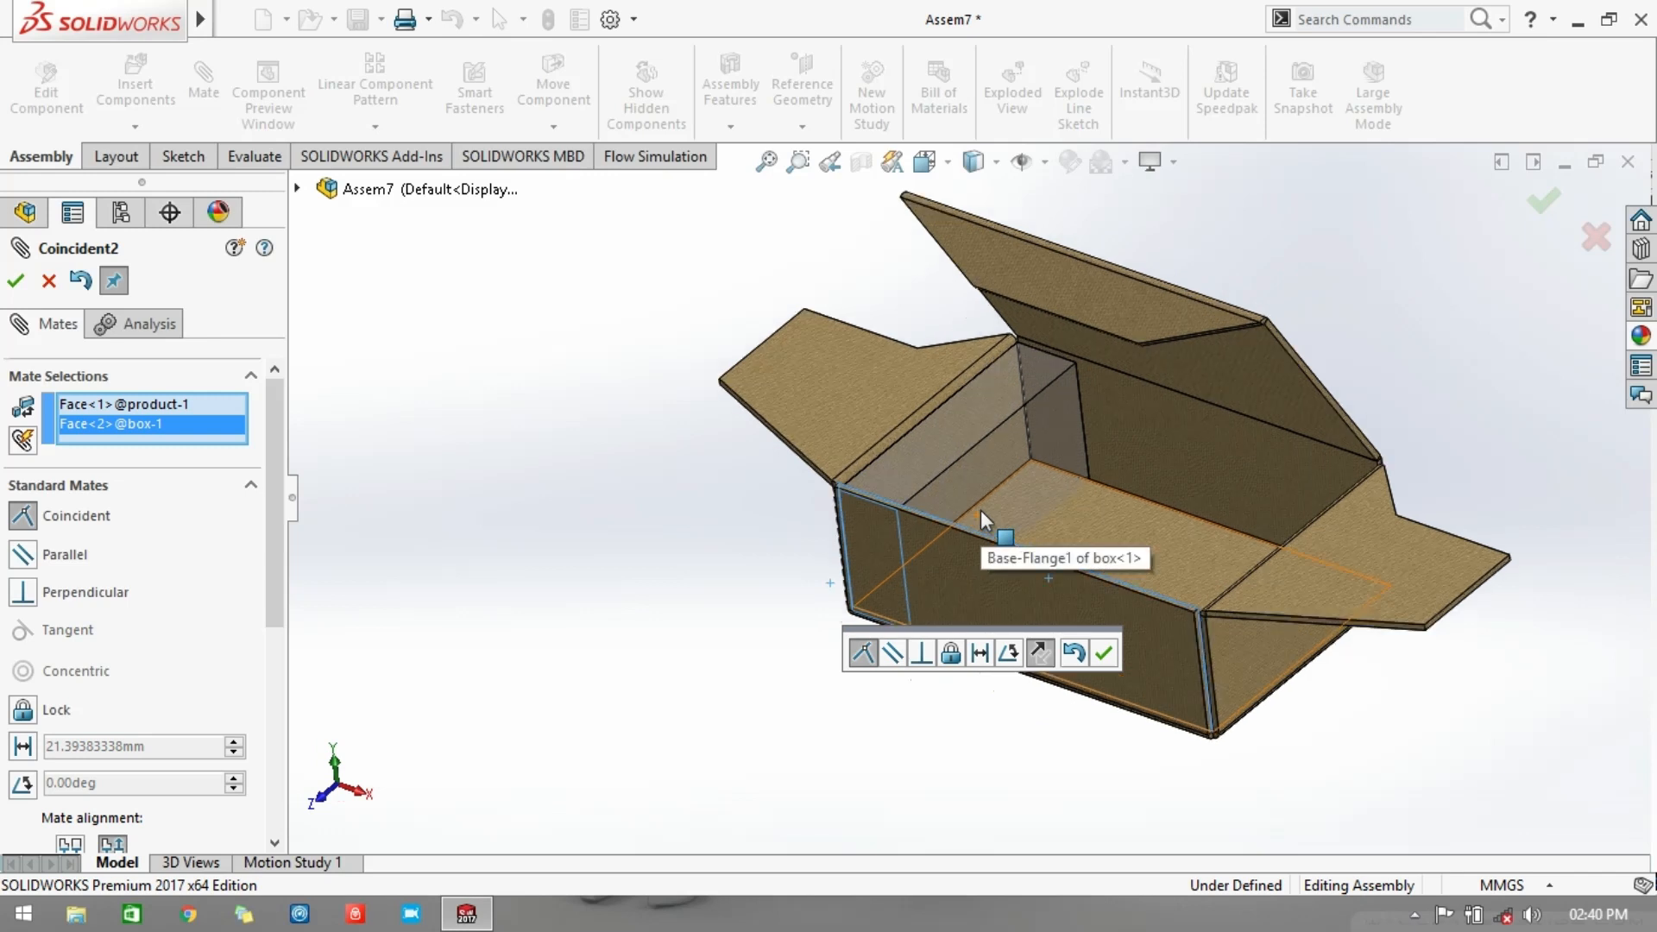
pyautogui.scroll(-2, 980, 510)
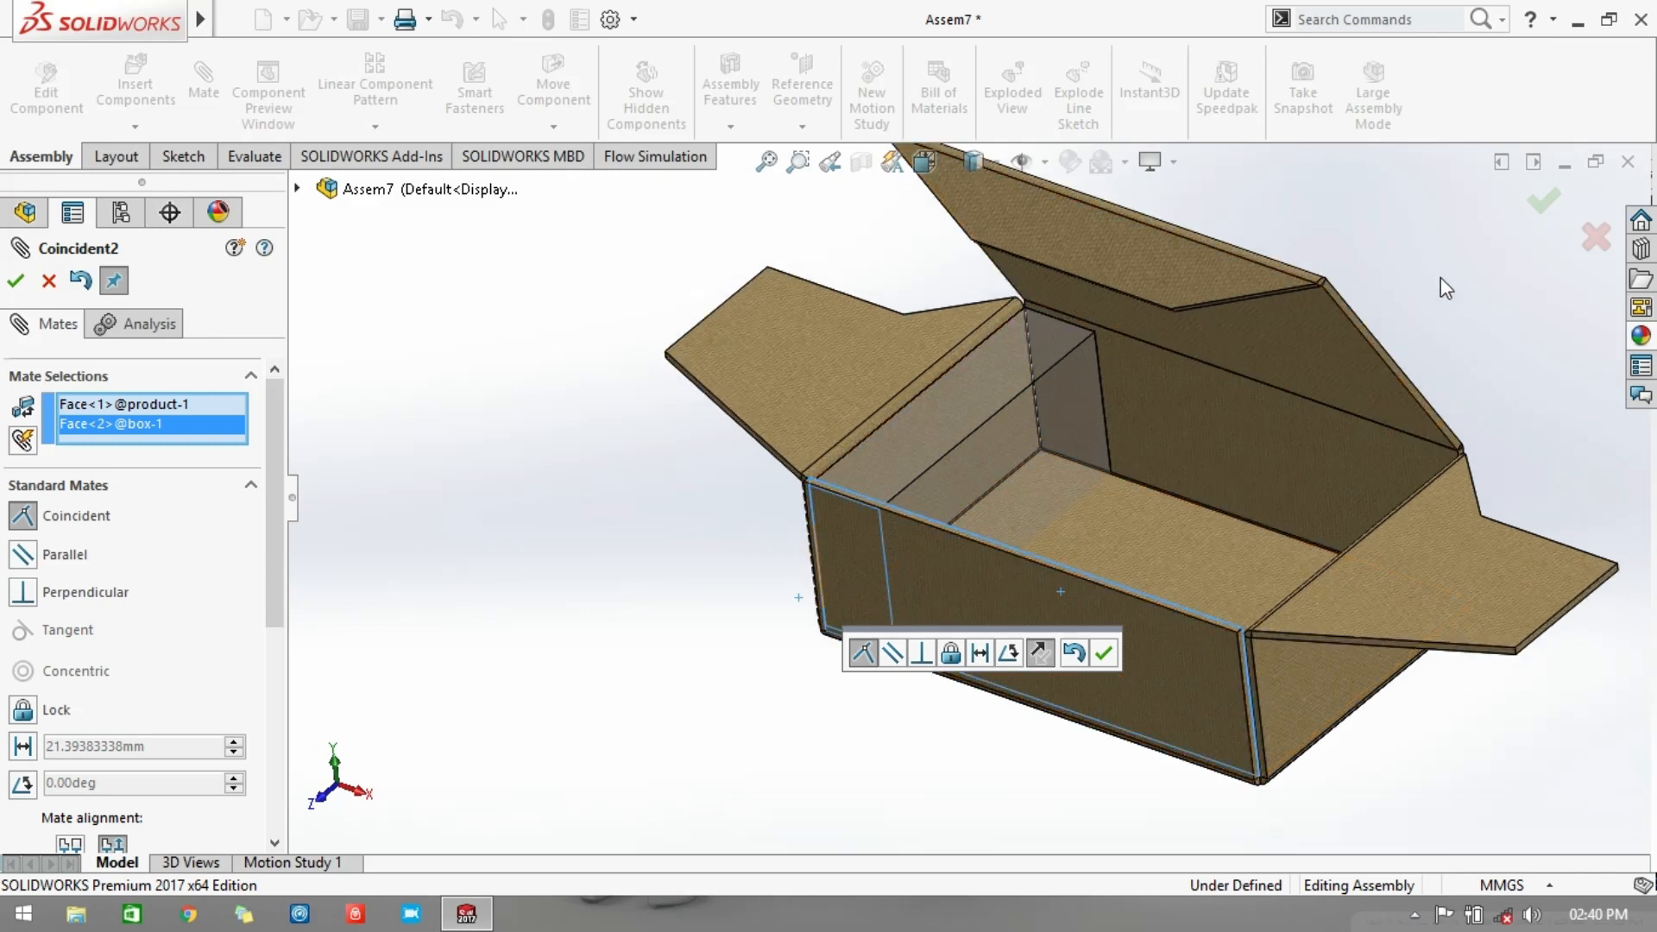
pyautogui.click(1547, 204)
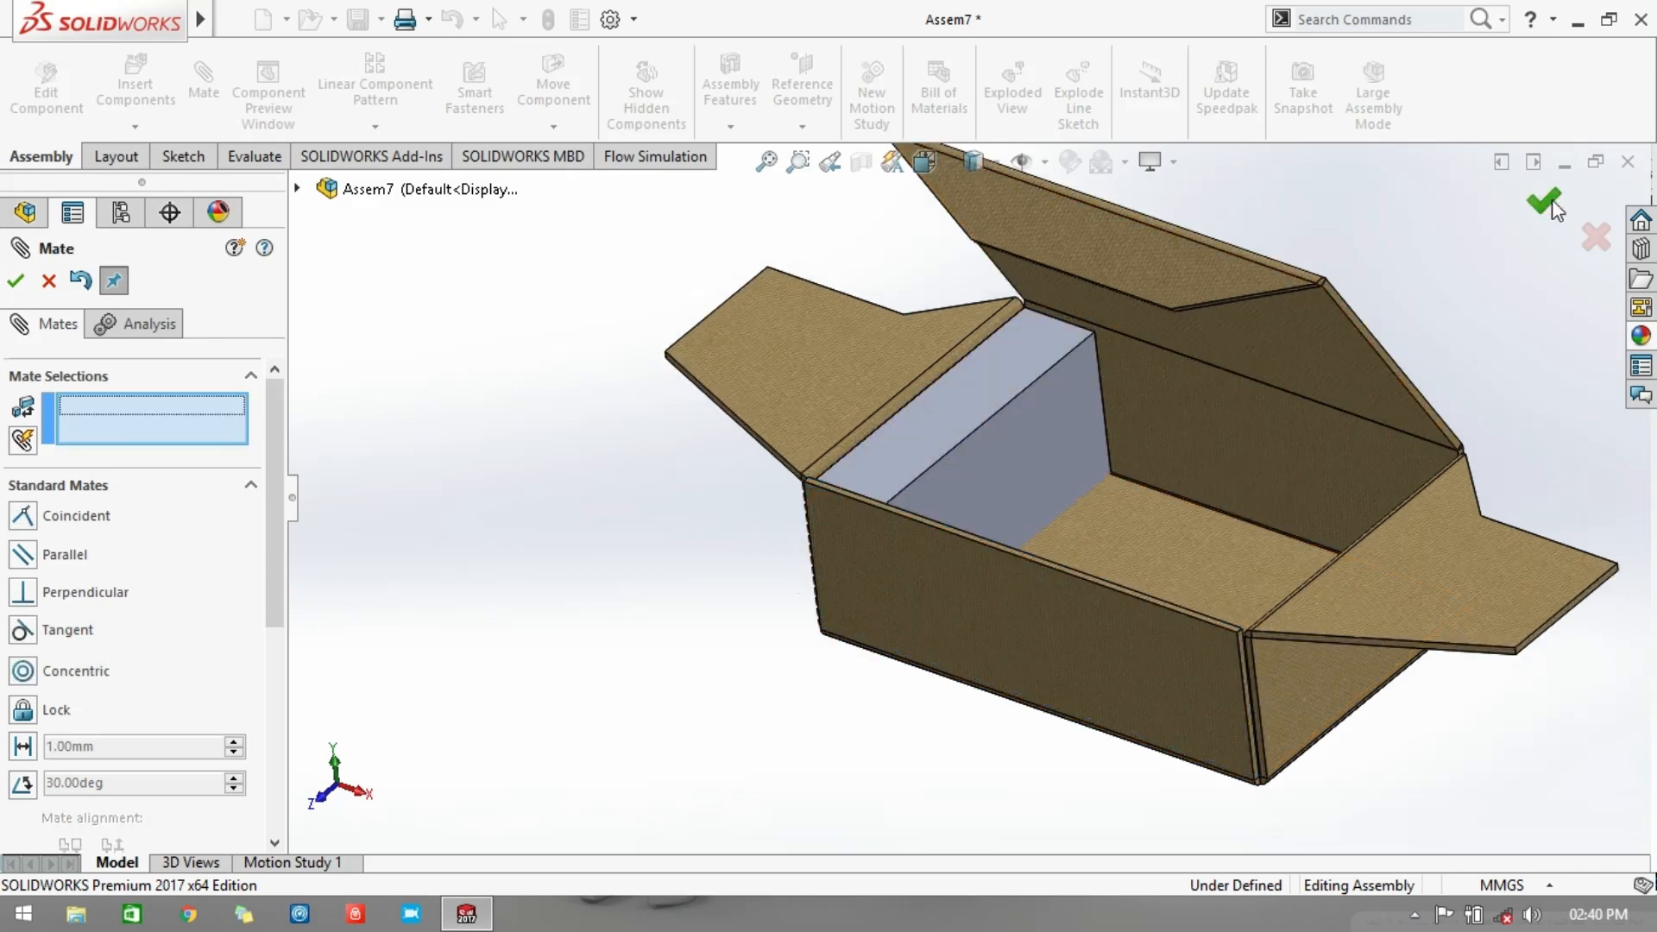
pyautogui.click(1551, 205)
pyautogui.moveTo(857, 498); pyautogui.dragTo(902, 673, button='middle')
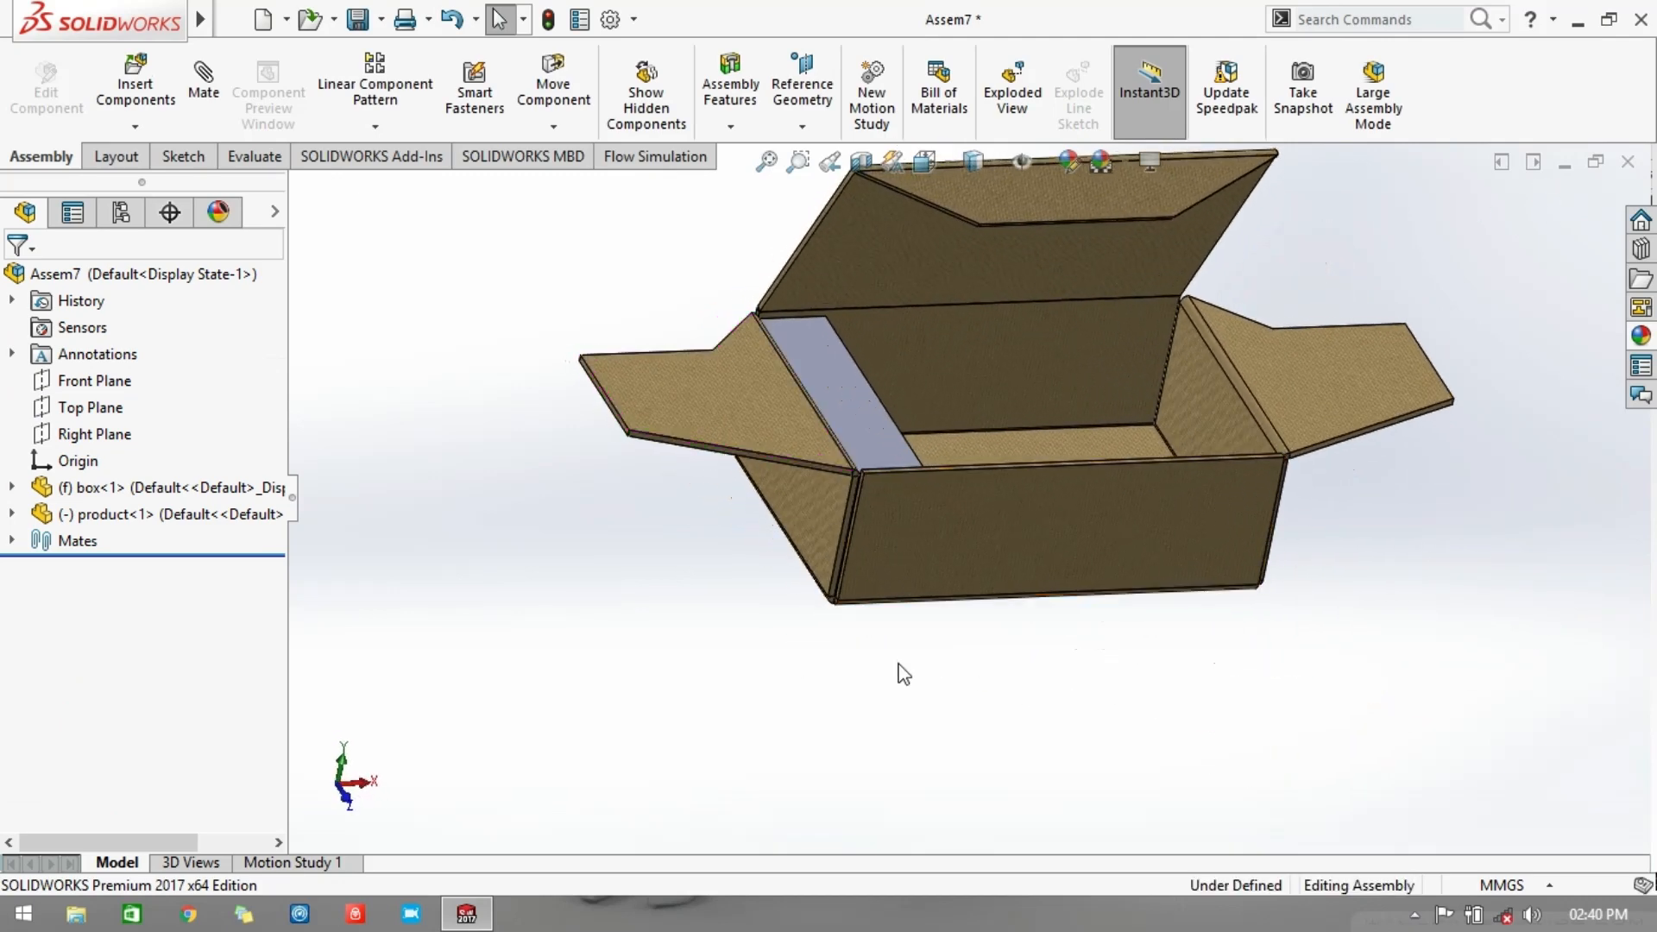
pyautogui.moveTo(713, 773); pyautogui.dragTo(613, 794, button='middle')
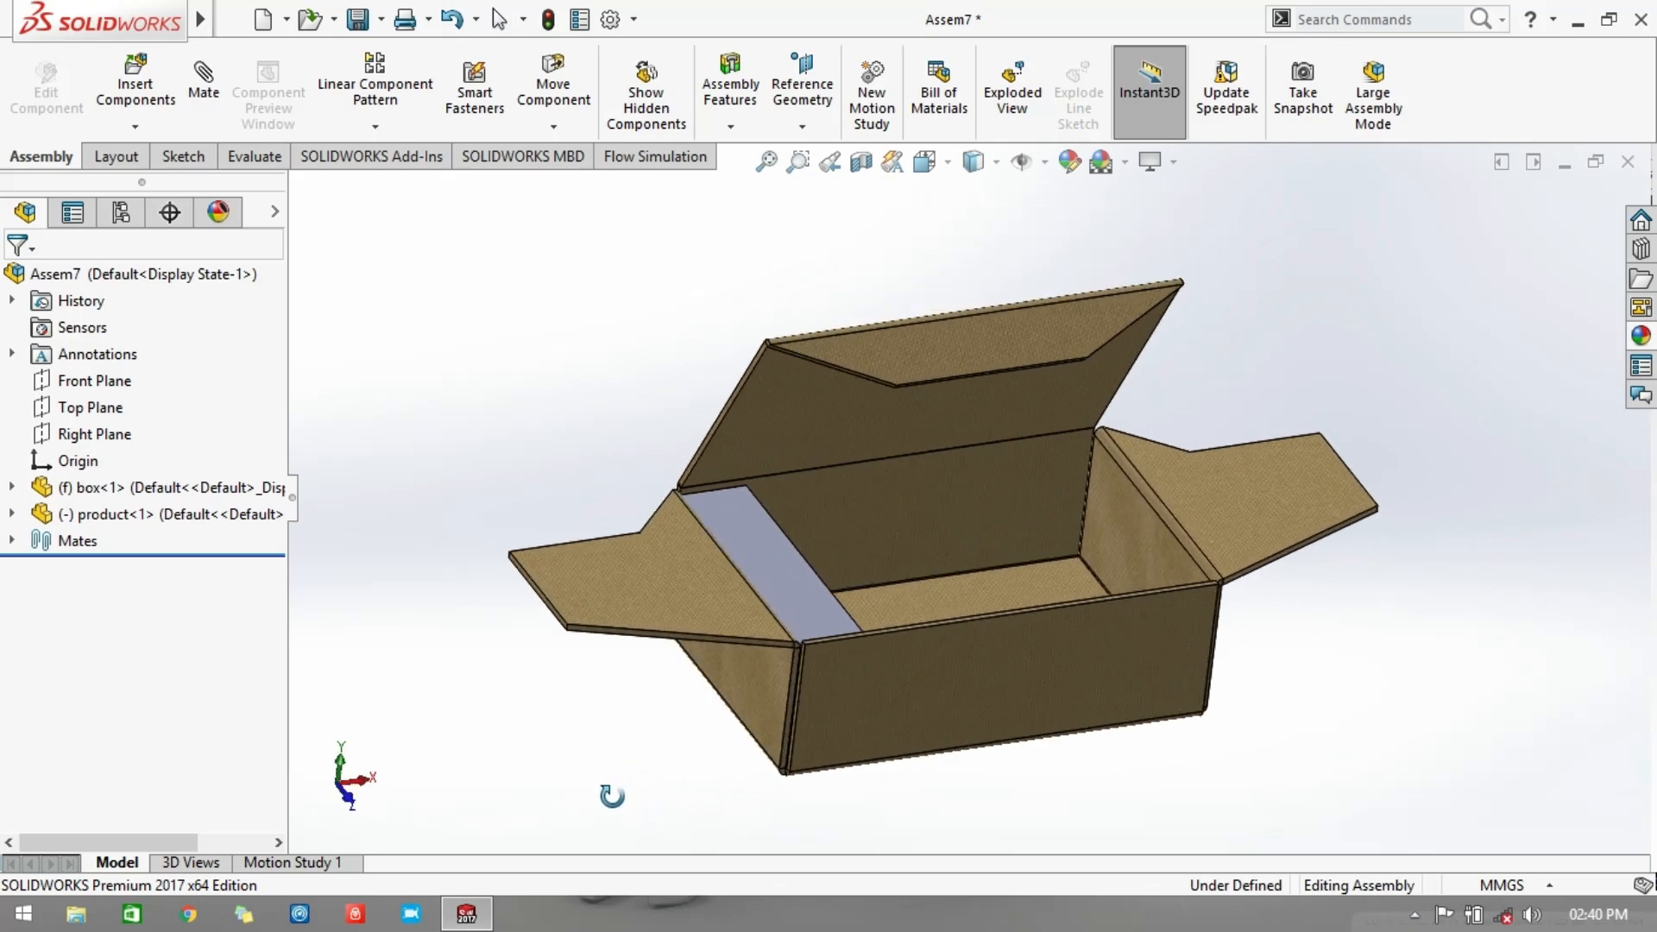
pyautogui.click(384, 94)
pyautogui.click(768, 543)
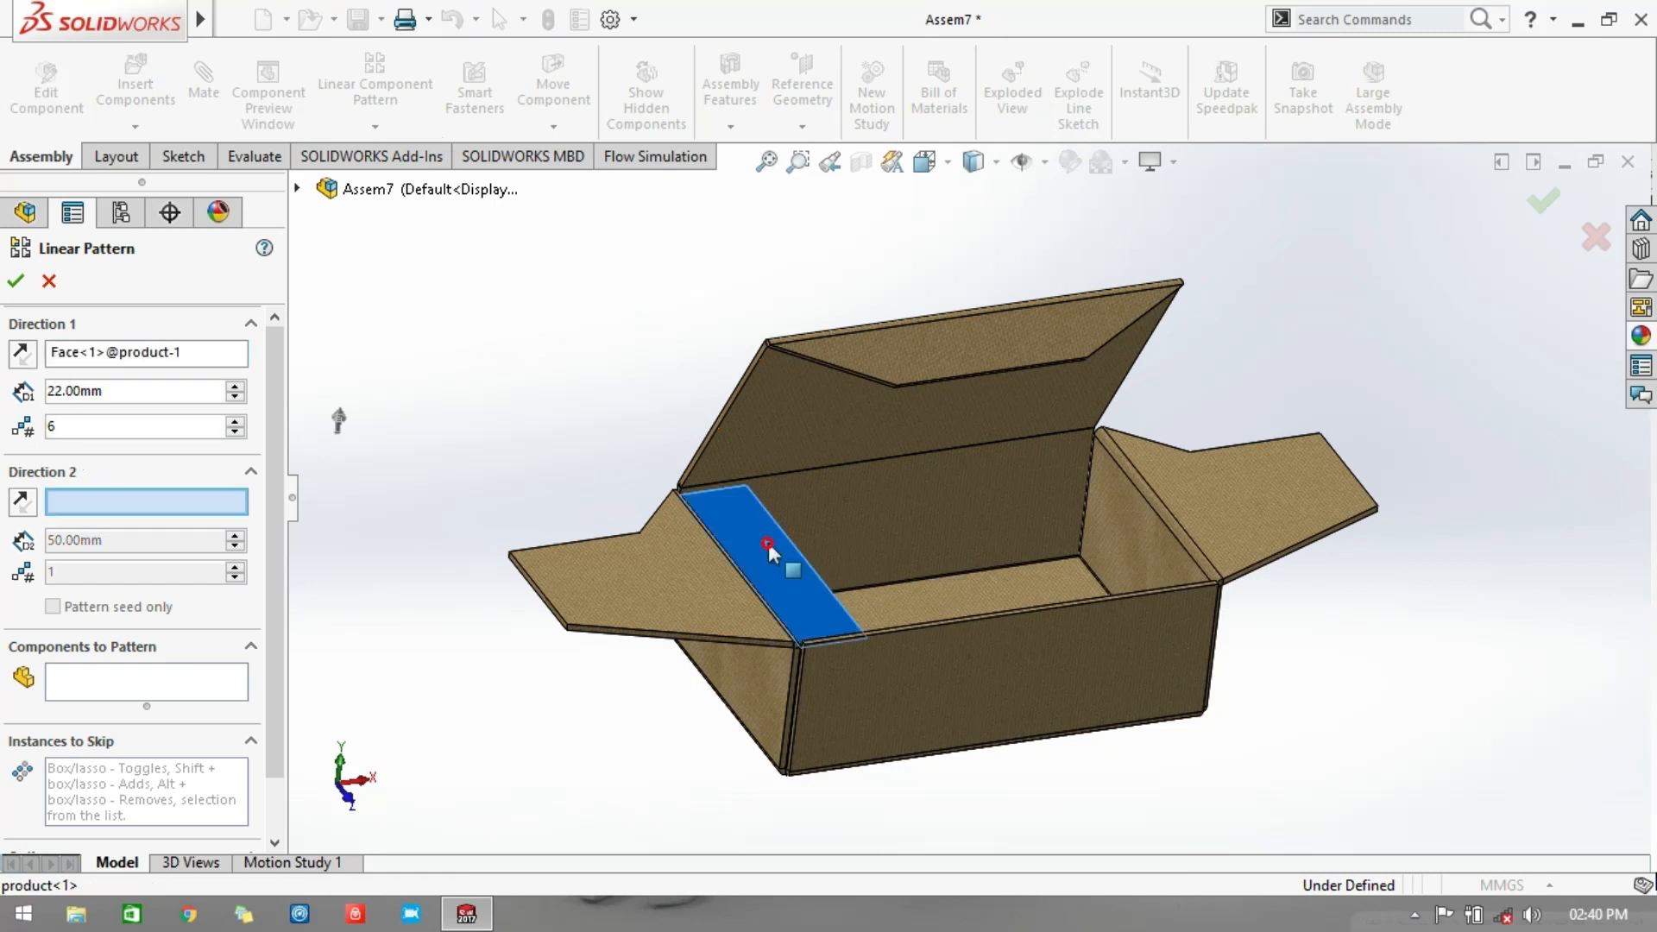
pyautogui.doubleClick(119, 432)
pyautogui.doubleClick(112, 390)
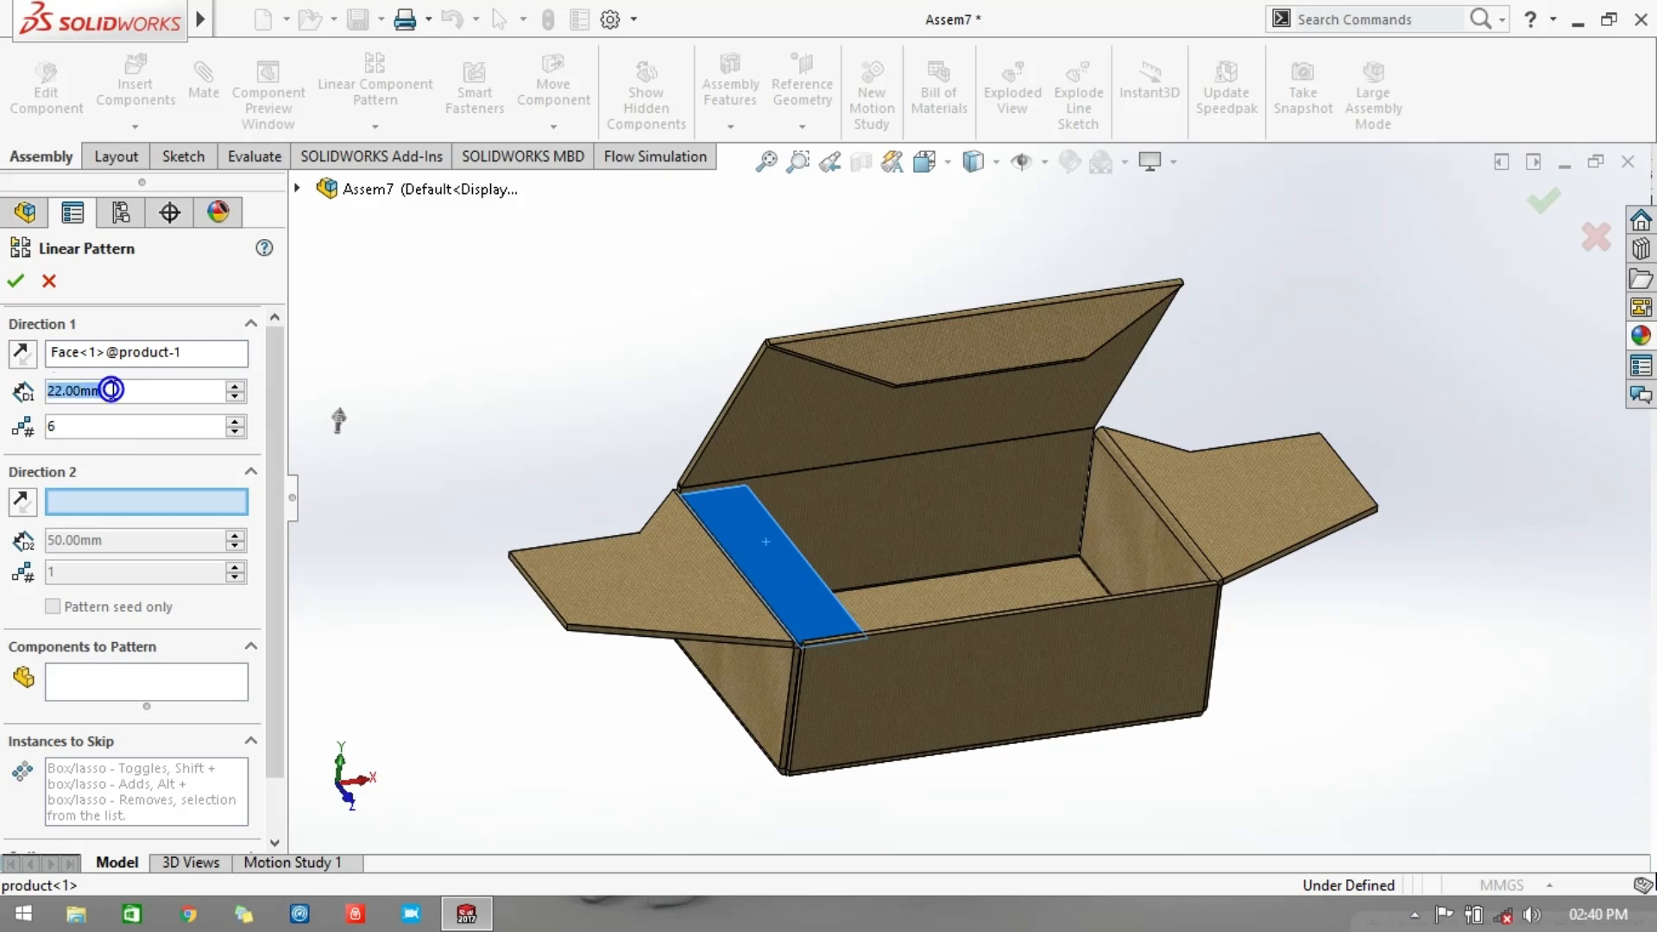
pyautogui.write('22')
pyautogui.doubleClick(111, 390)
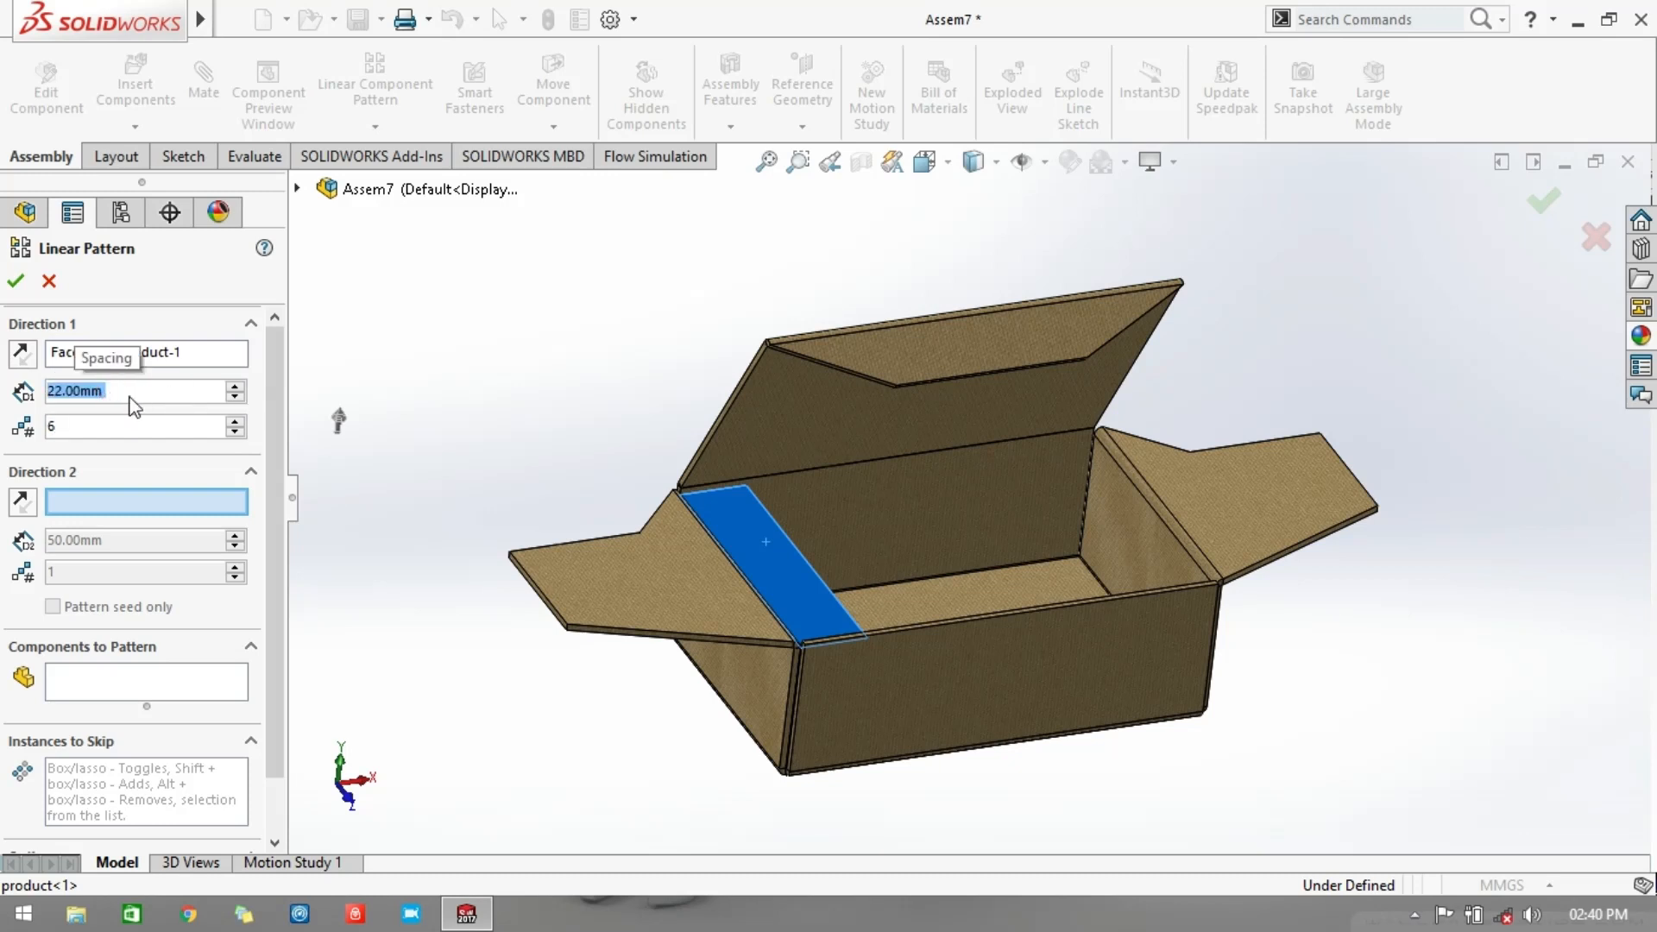
pyautogui.click(21, 356)
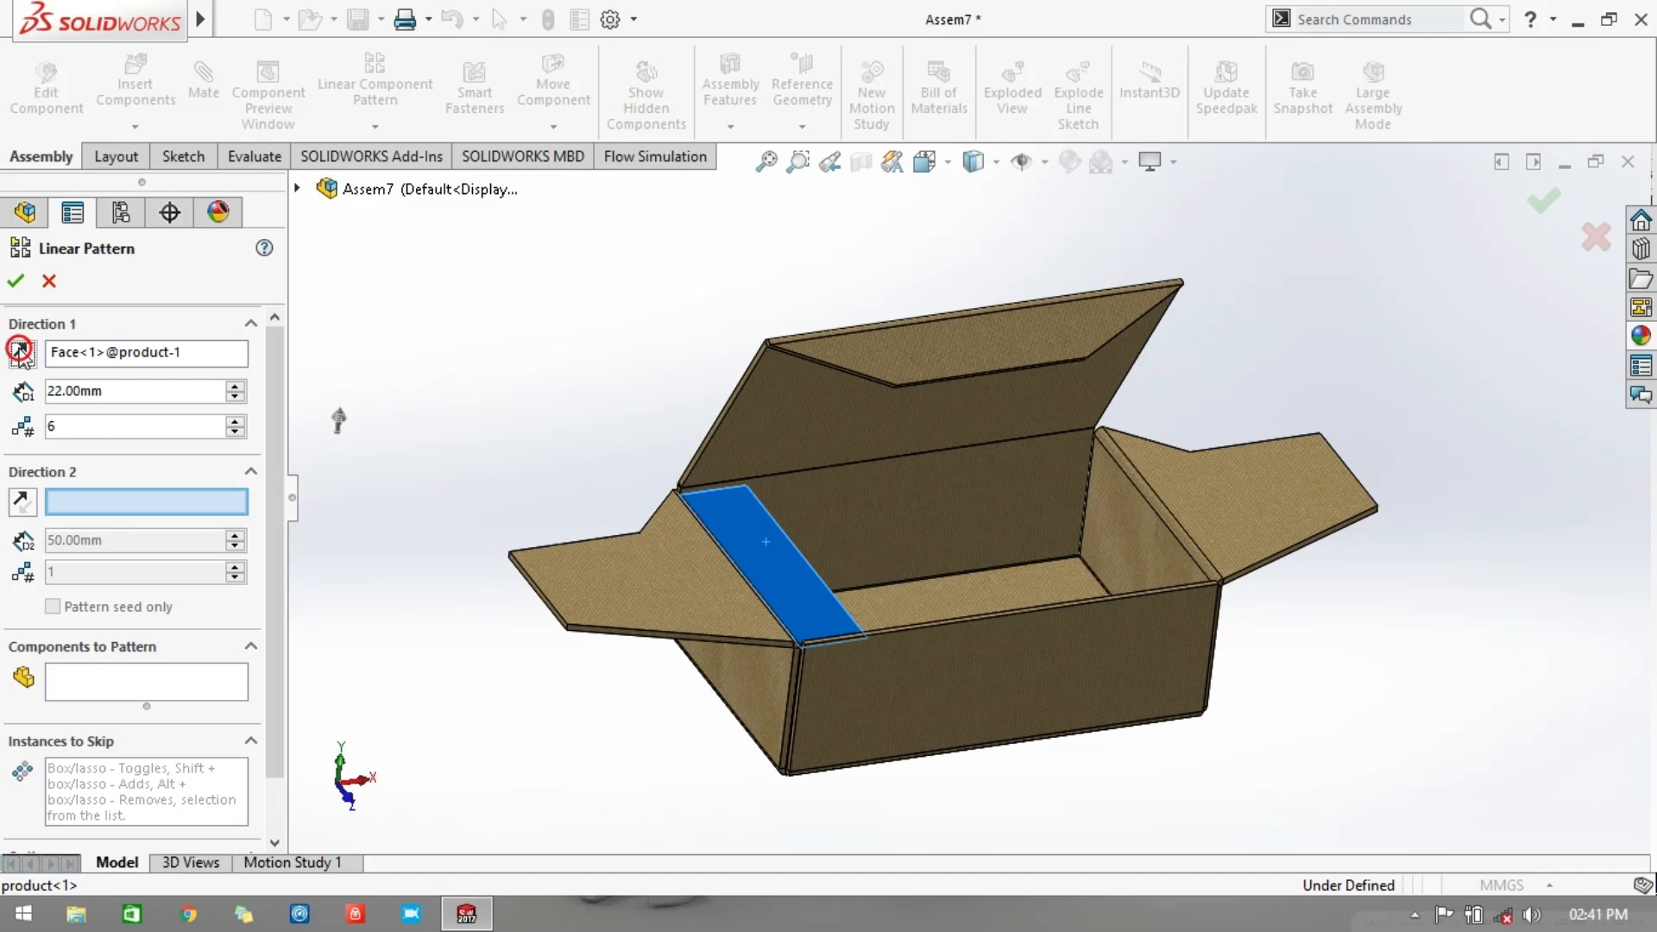
pyautogui.click(1594, 230)
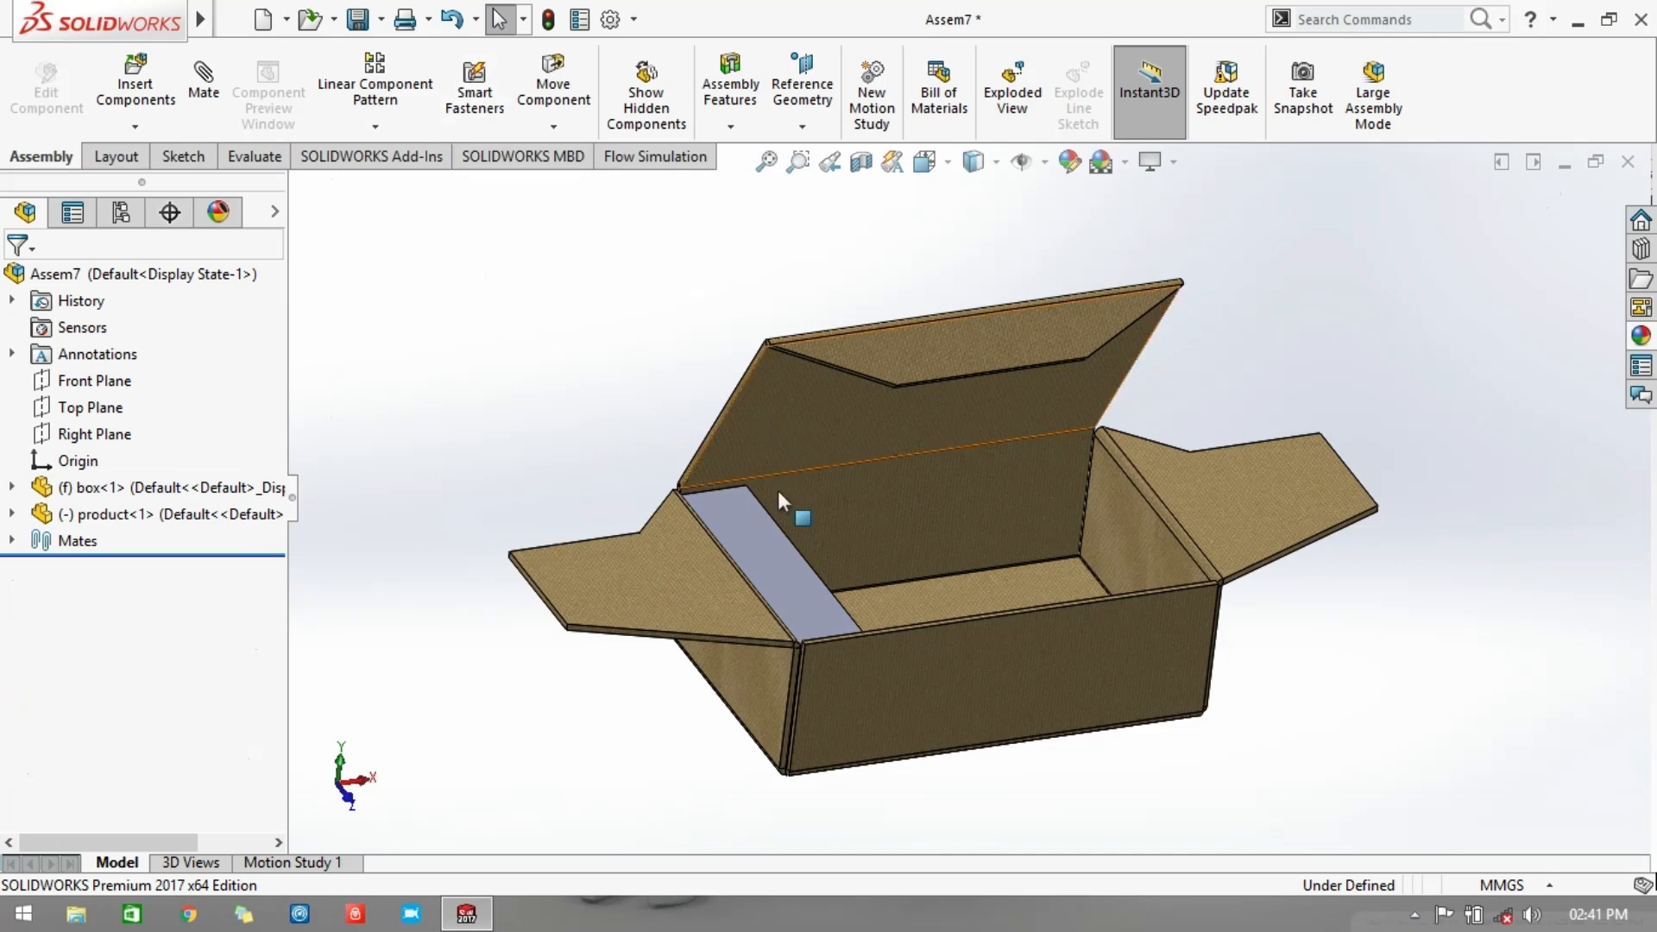
# Linearly pattern the product along the box's rear upper edge, reversed into the box, with 22 mm spacing and 6 instances
pyautogui.click(794, 588)
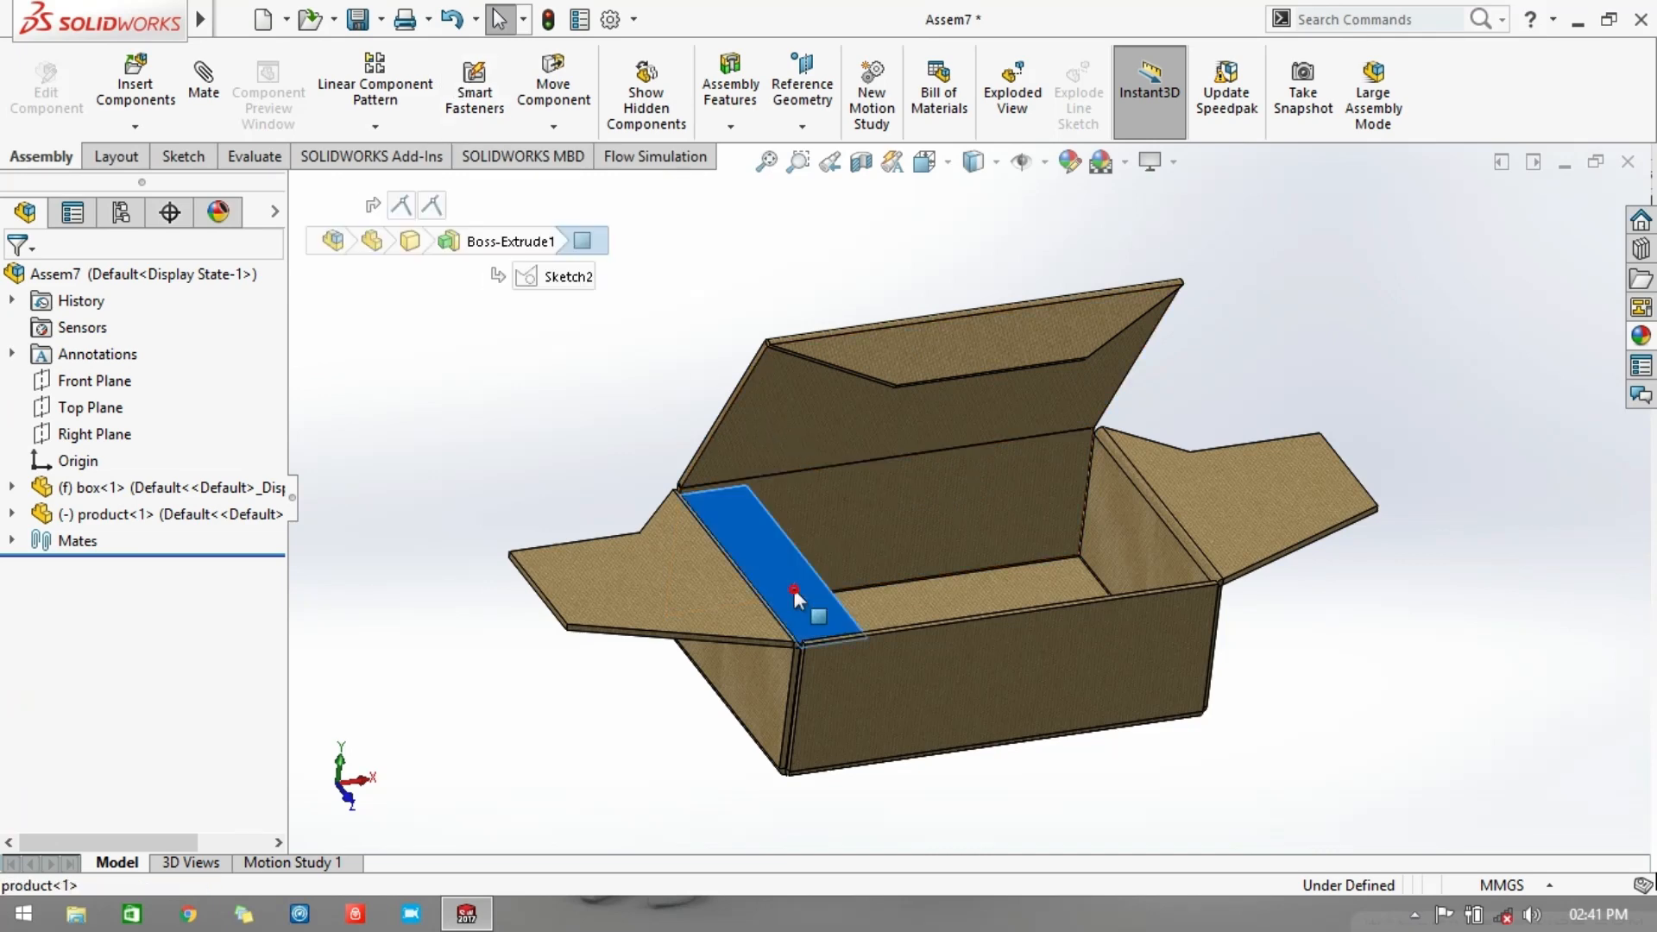
pyautogui.click(475, 376)
pyautogui.click(185, 515)
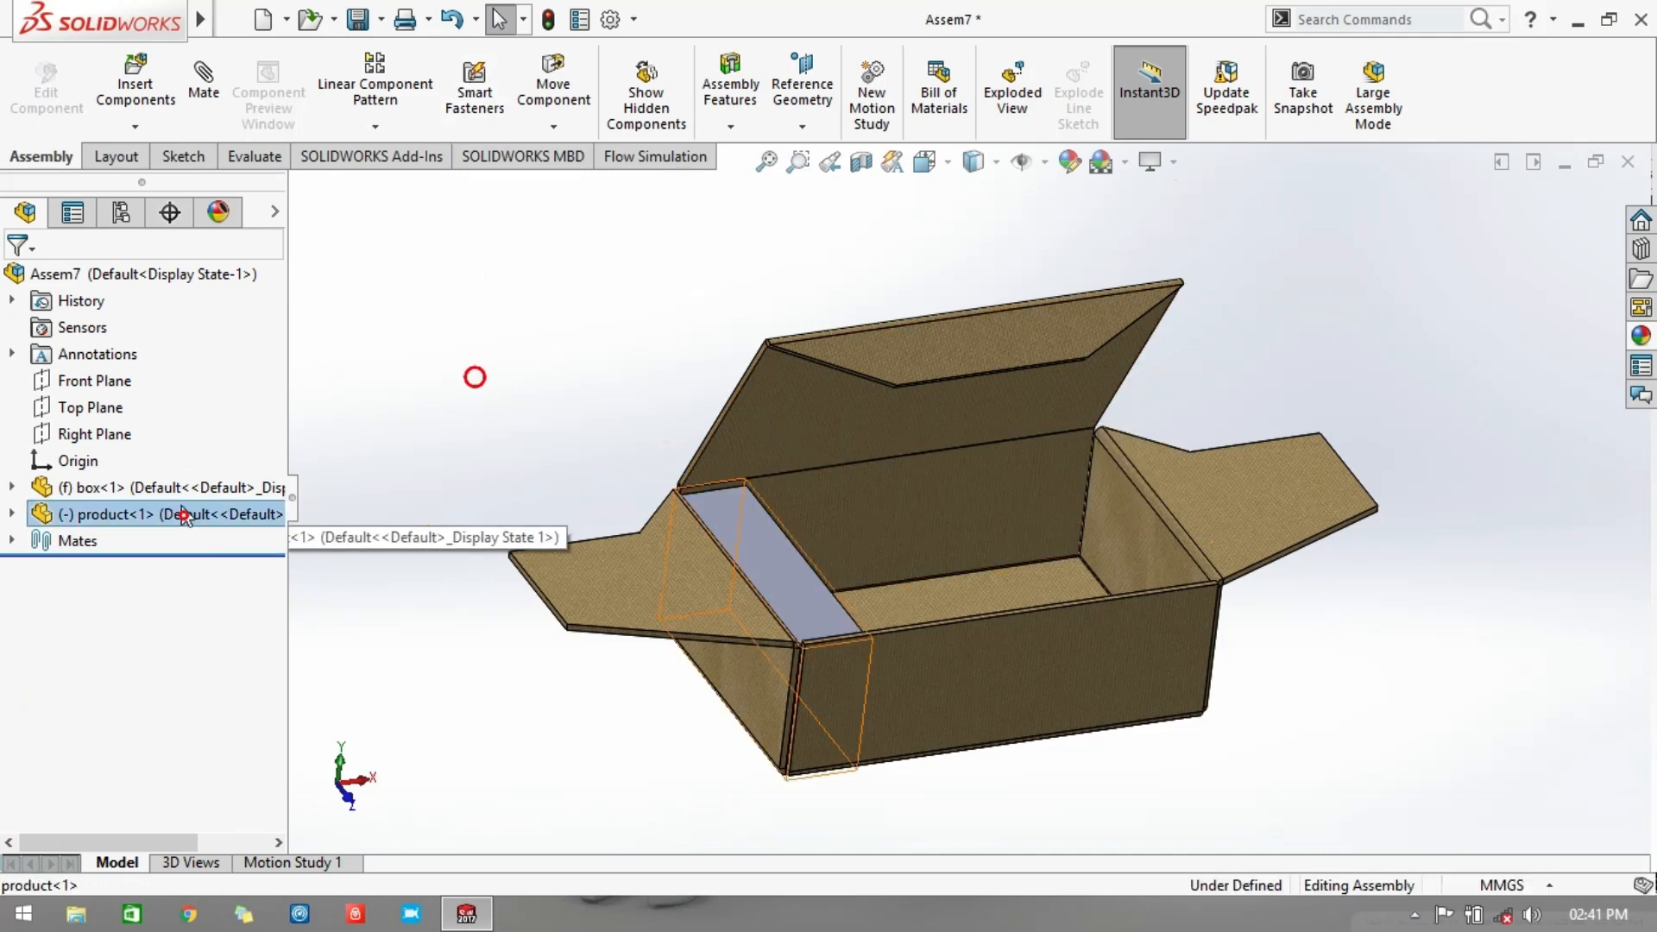
pyautogui.click(394, 64)
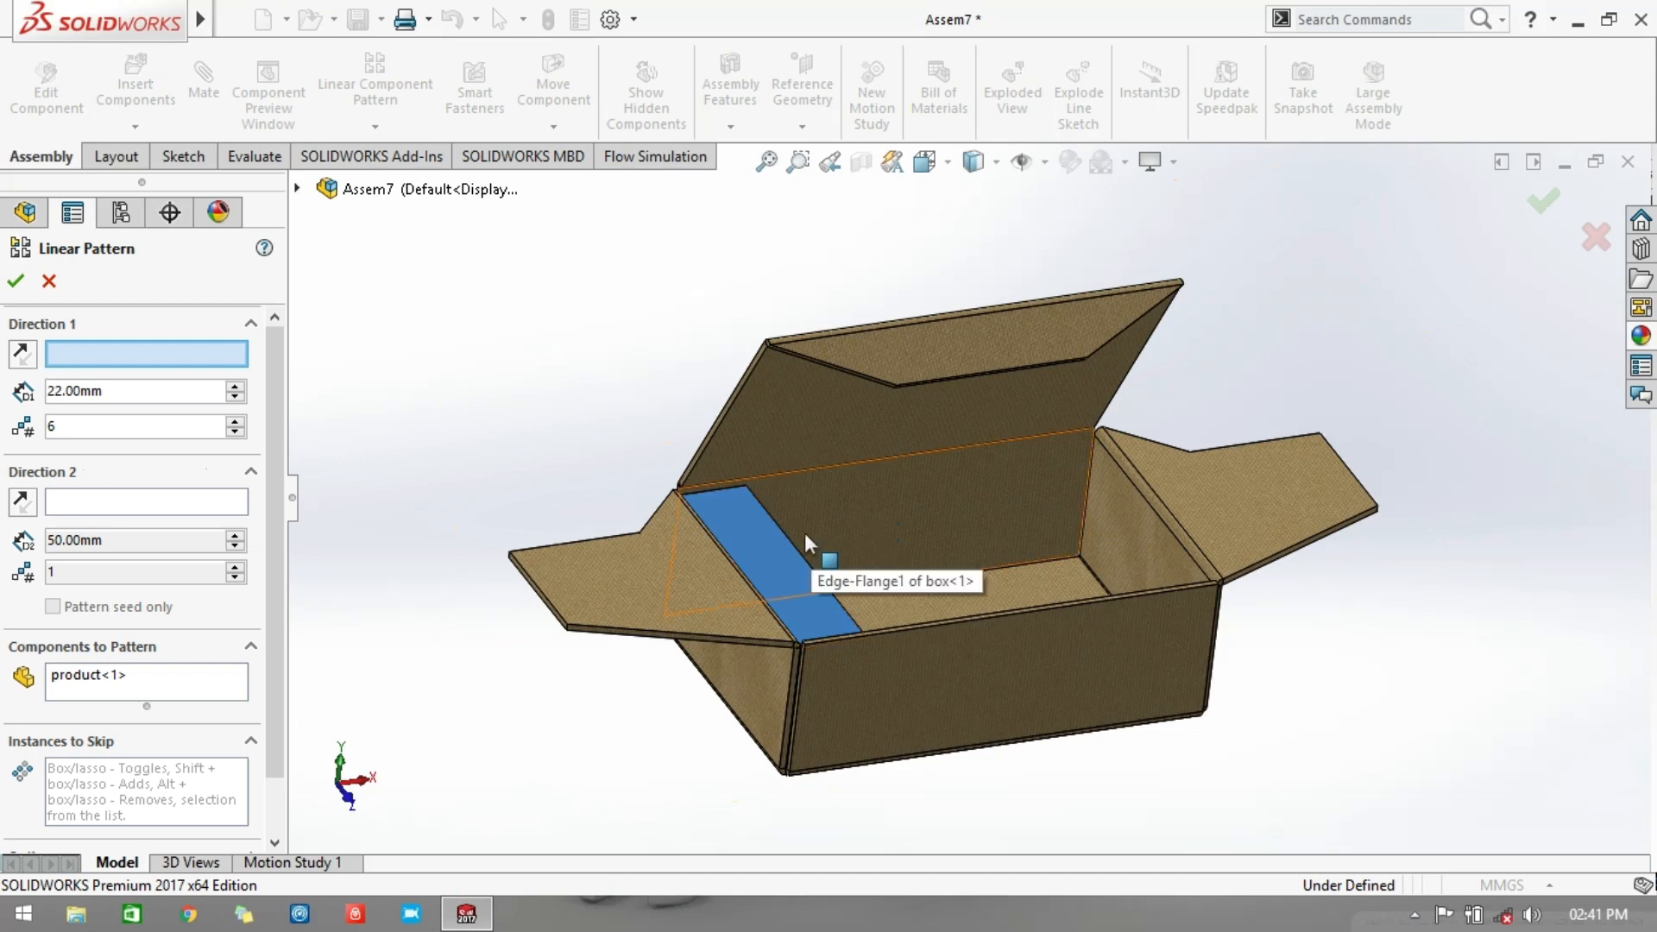
pyautogui.click(842, 466)
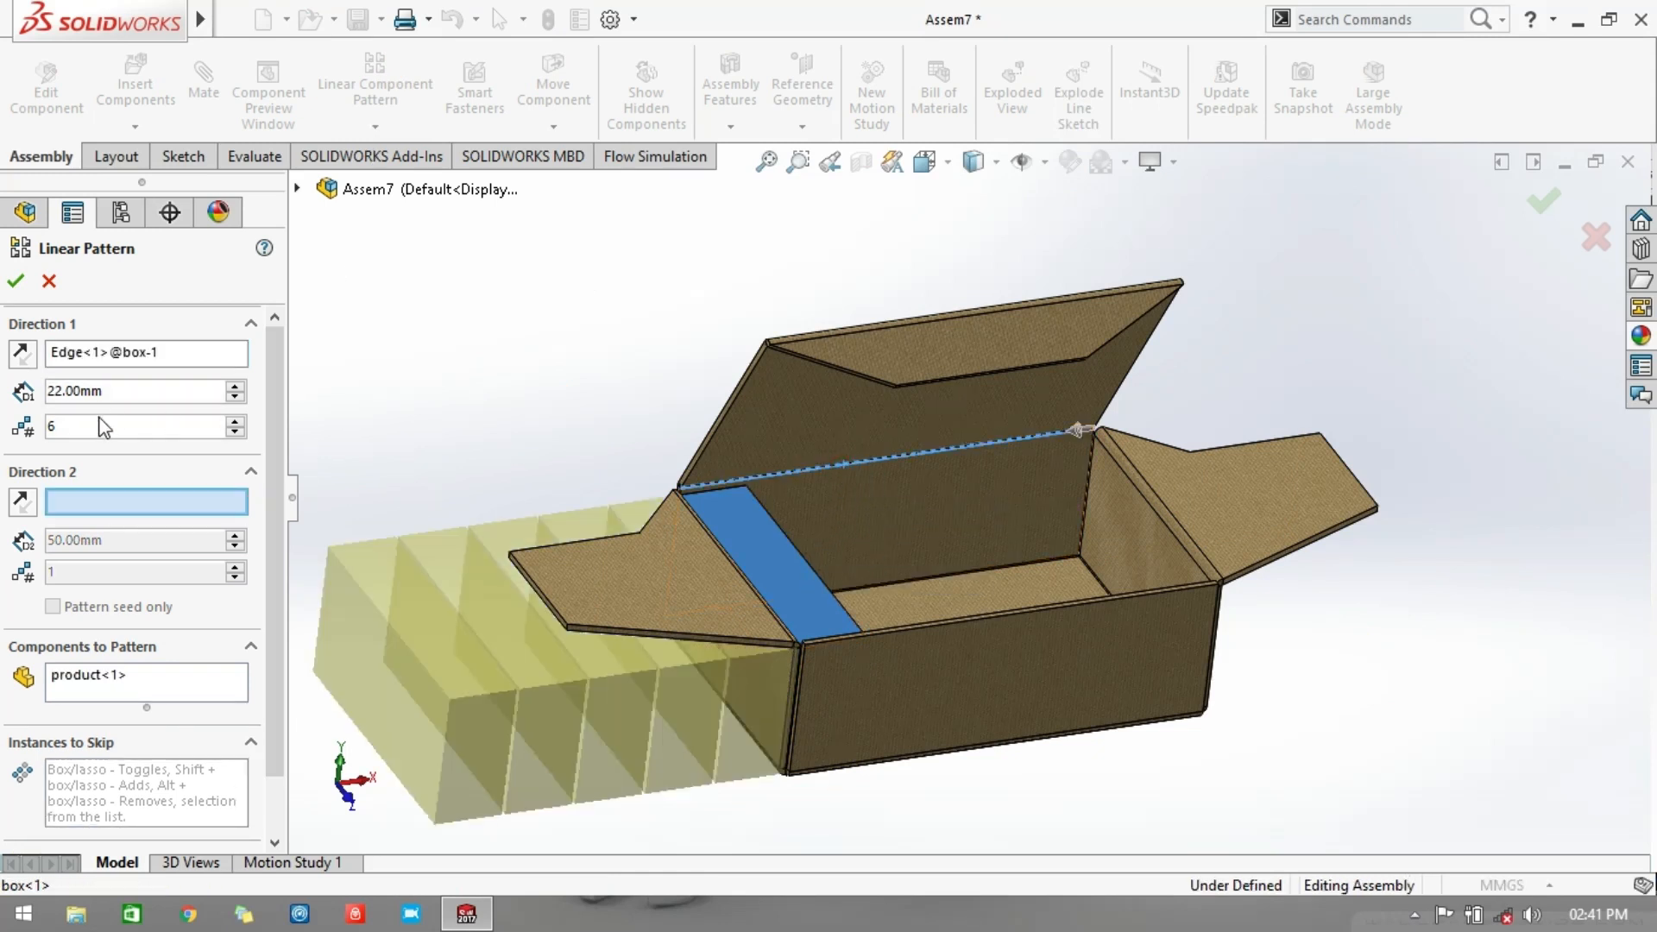
pyautogui.click(20, 354)
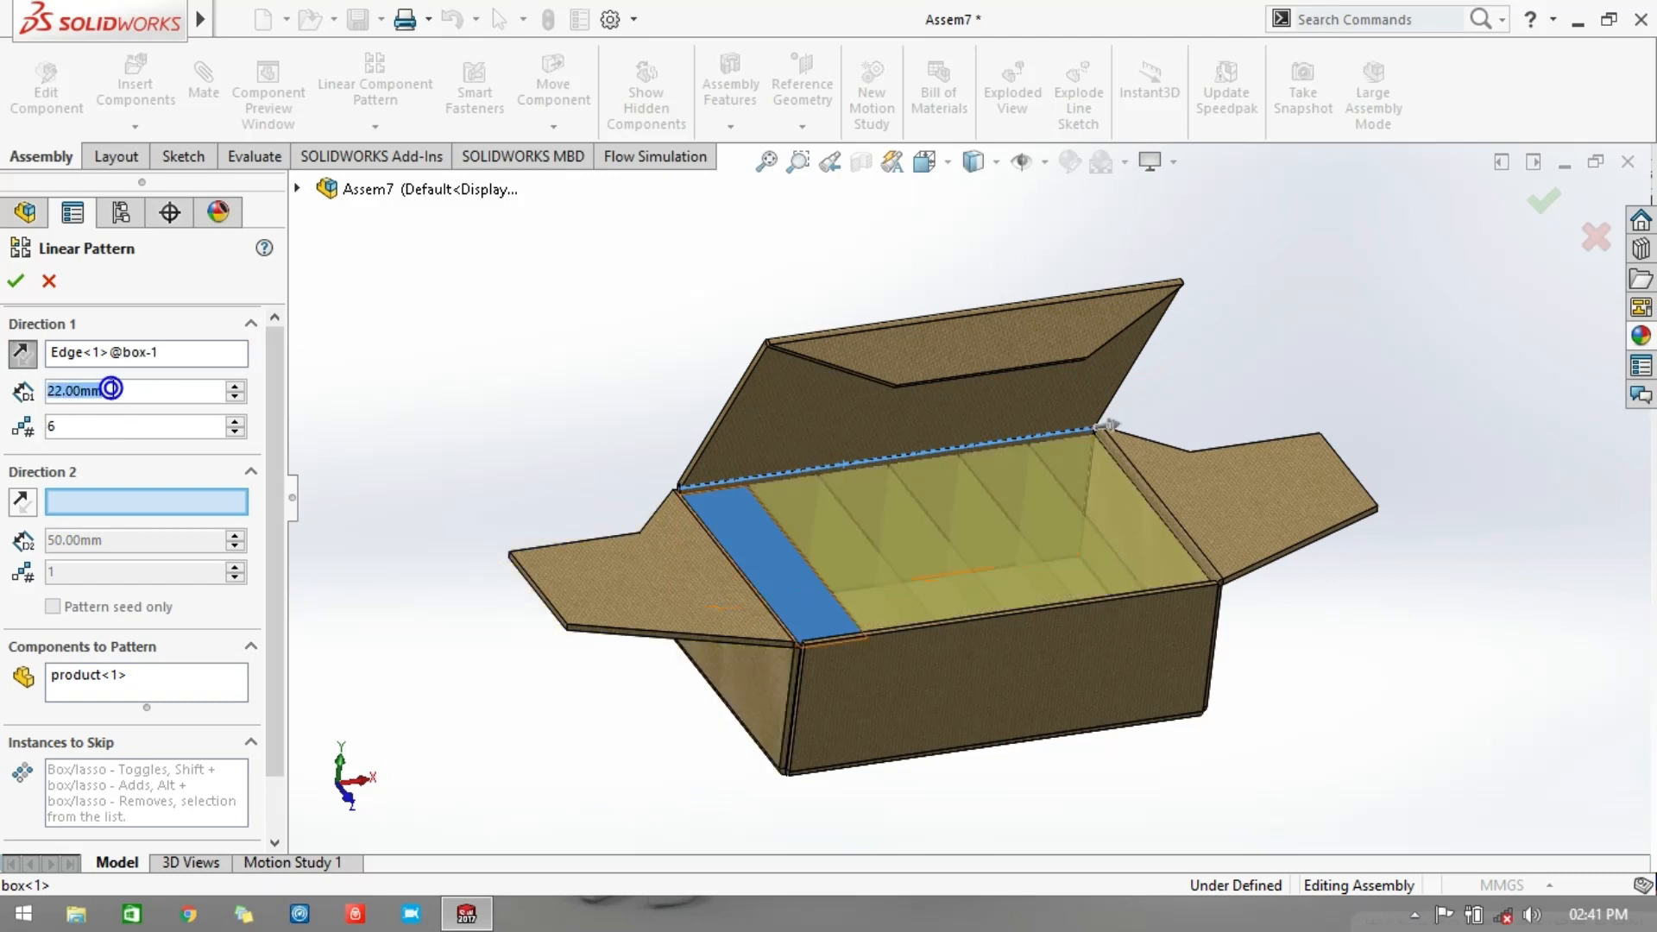
pyautogui.write('22')
pyautogui.press('Return')
pyautogui.scroll(-1, 910, 533)
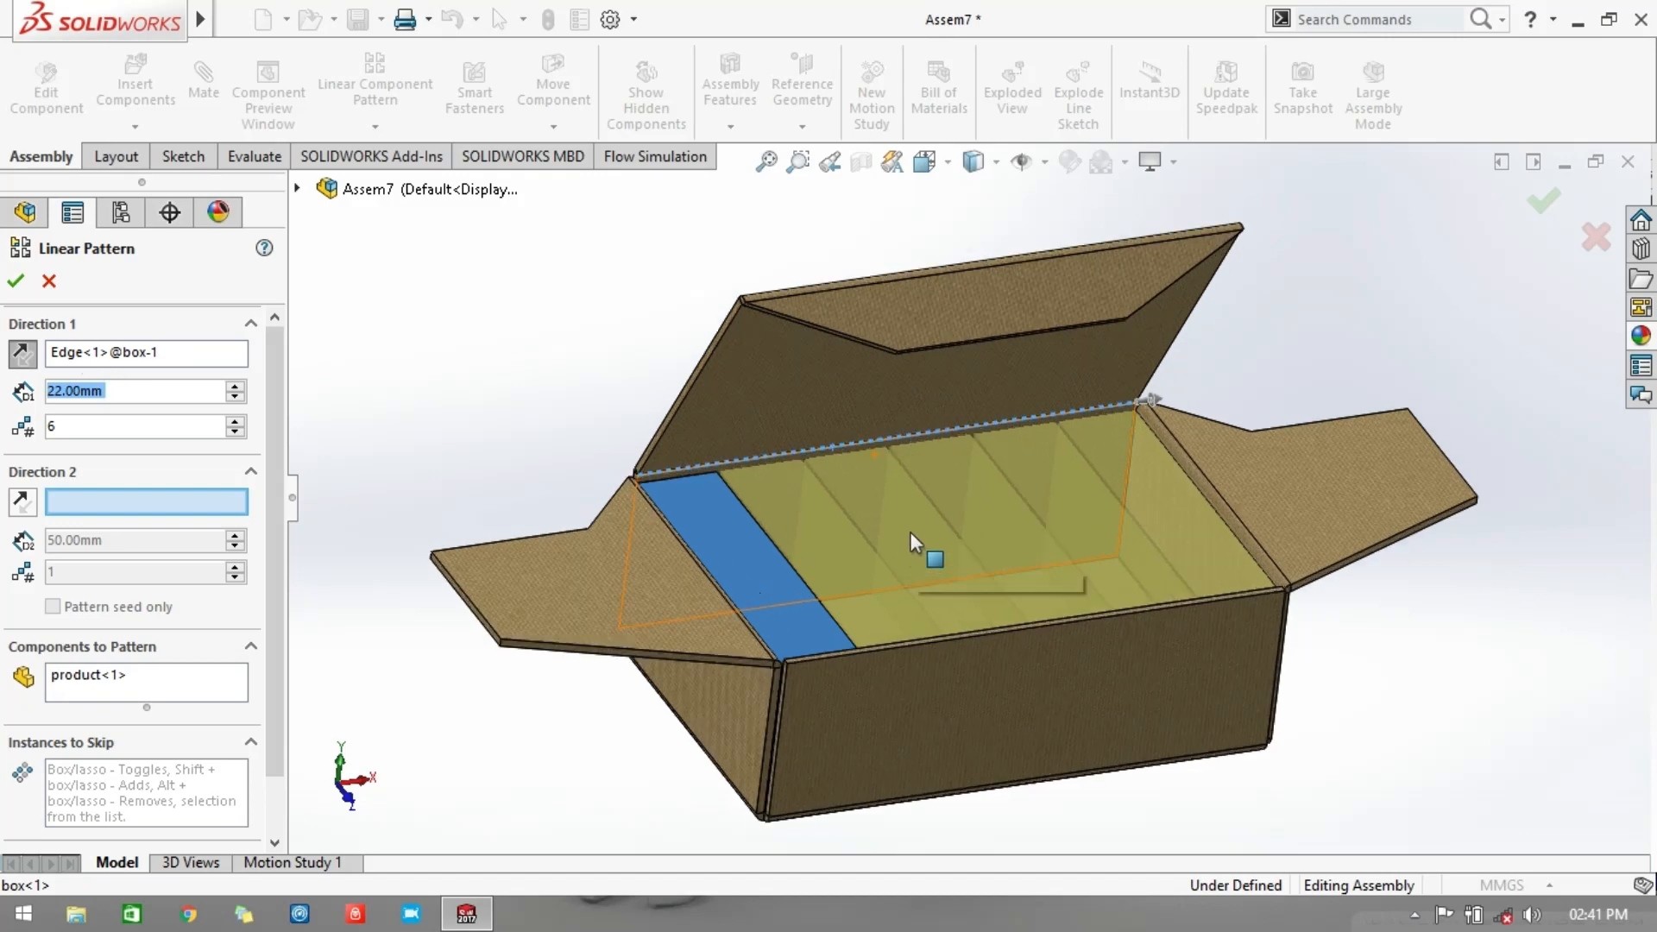
pyautogui.moveTo(913, 542)
pyautogui.mouseDown(button='middle')
pyautogui.moveTo(837, 547)
pyautogui.moveTo(843, 592)
pyautogui.moveTo(908, 562)
pyautogui.mouseUp(button='middle')
pyautogui.click(1545, 203)
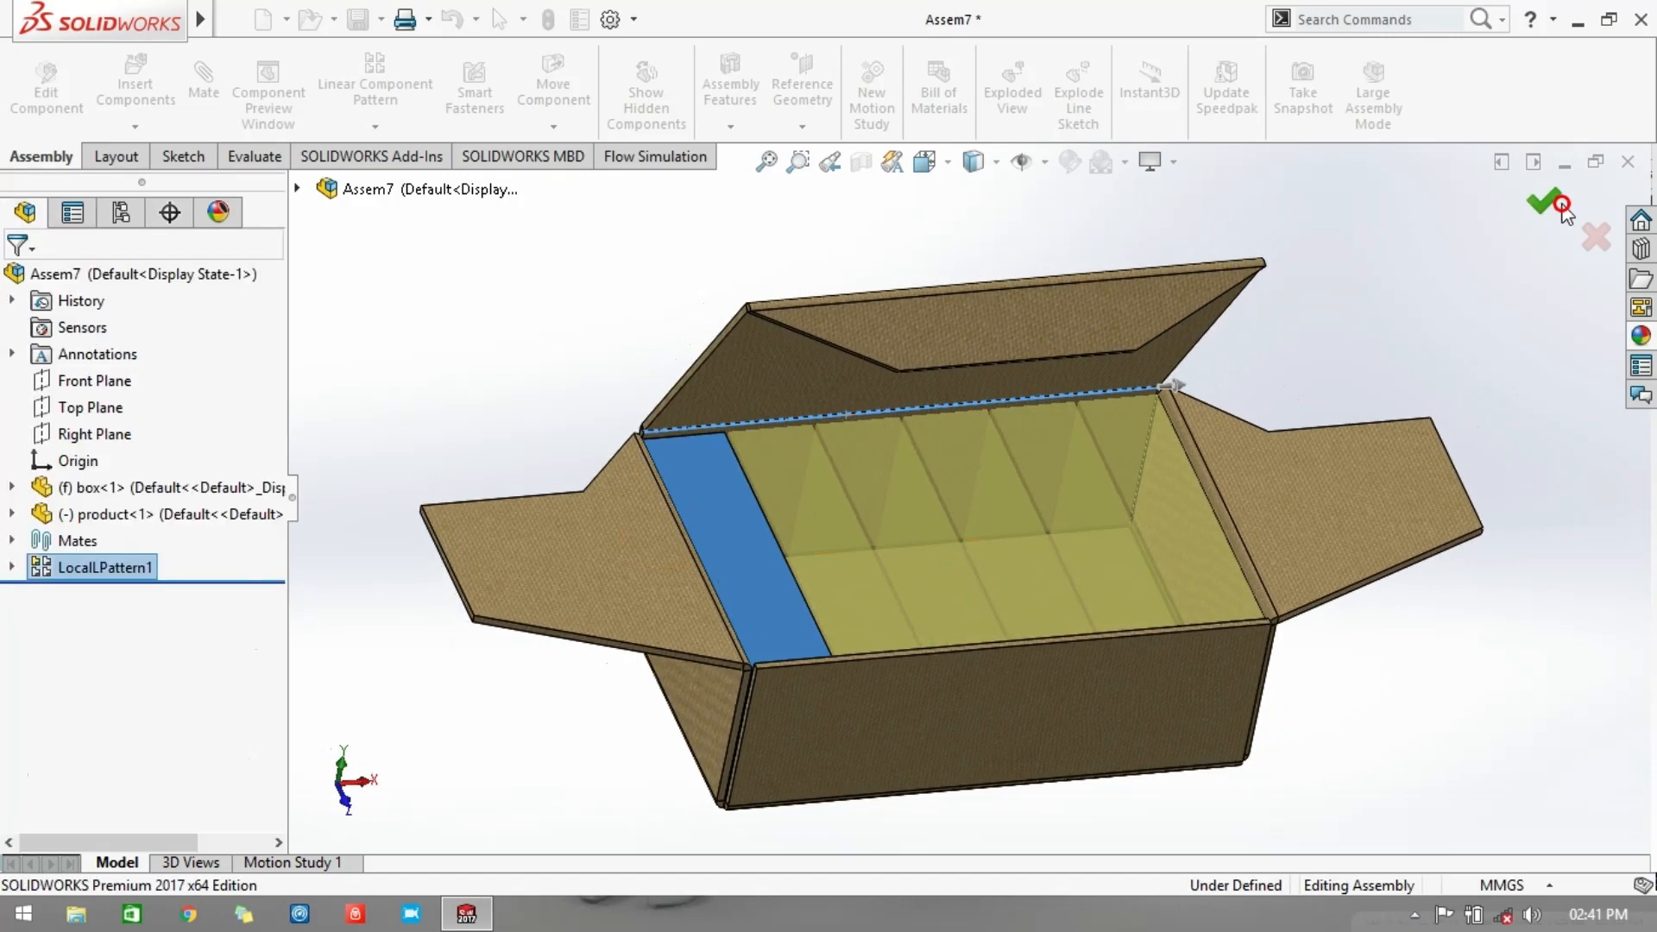
# Save the assembly as "packaged box" in the lofted bends folder, replacing the existing file
pyautogui.moveTo(1435, 299)
pyautogui.mouseDown(button='middle')
pyautogui.moveTo(1393, 340)
pyautogui.moveTo(1411, 224)
pyautogui.moveTo(1430, 315)
pyautogui.mouseUp(button='middle')
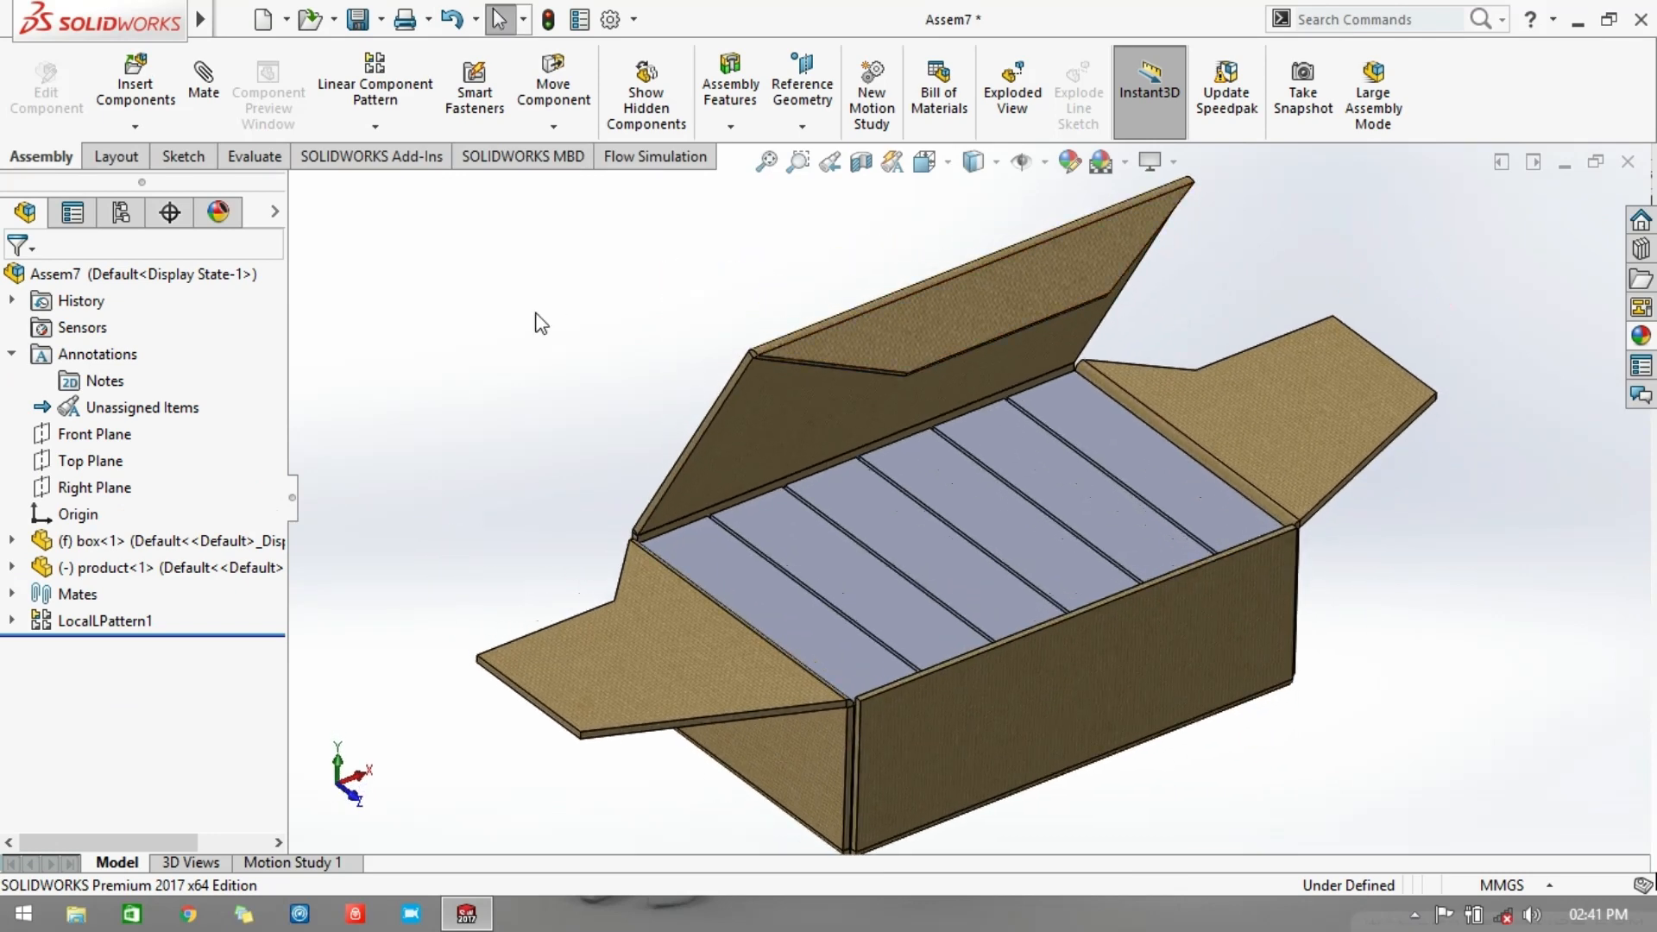
pyautogui.click(357, 26)
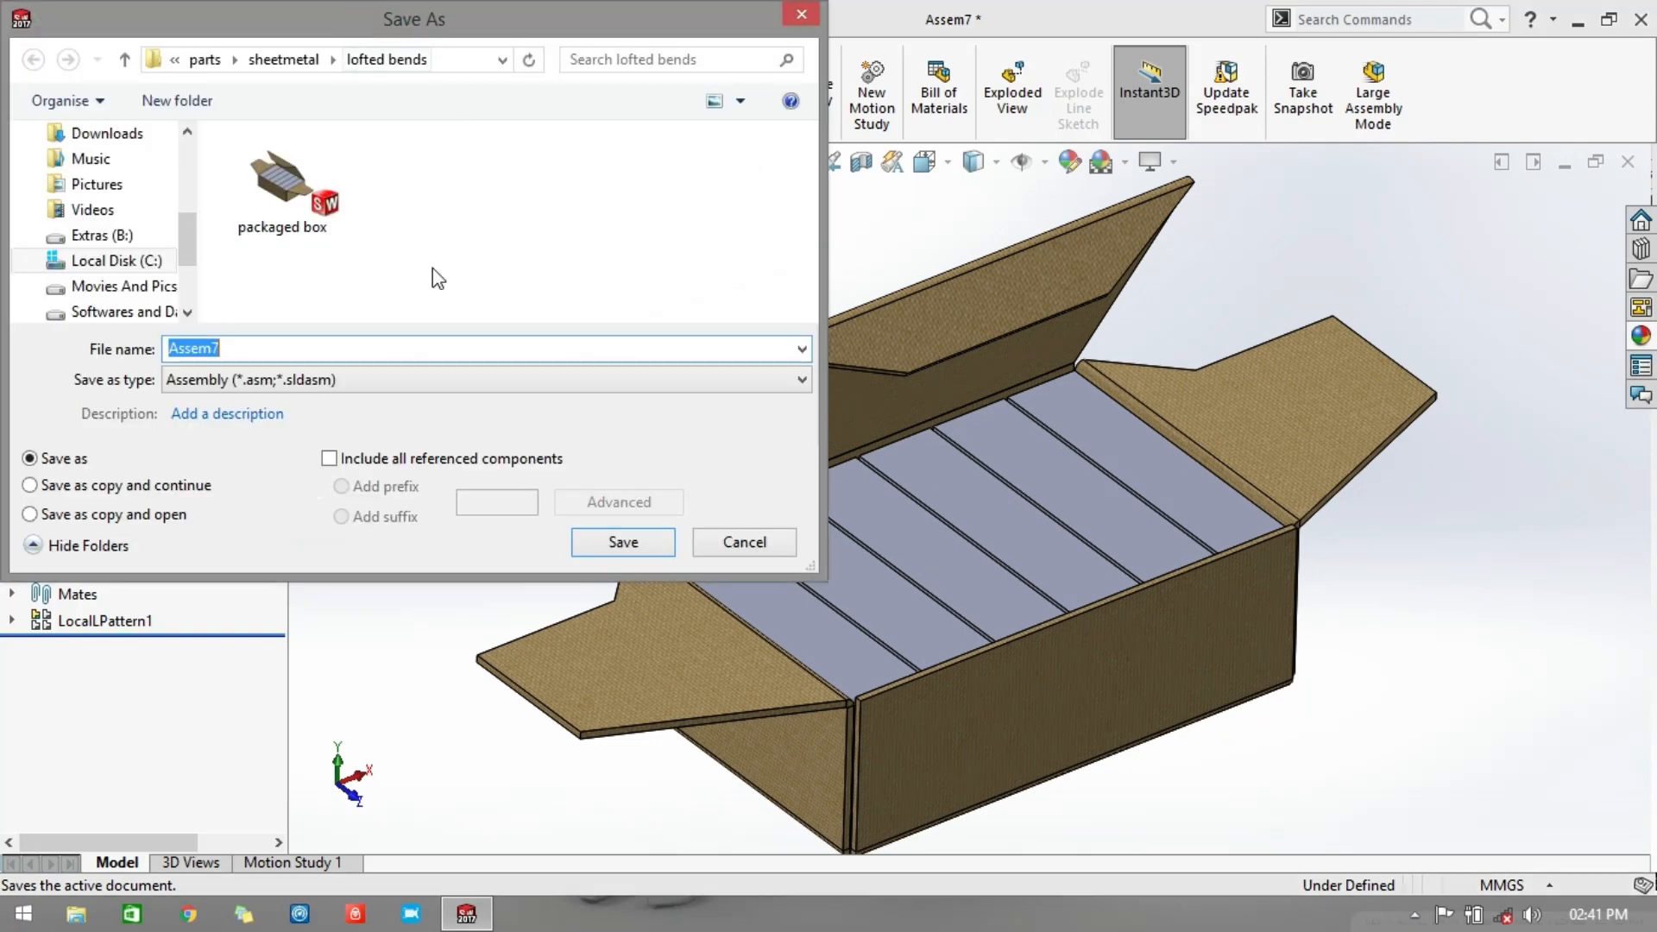
pyautogui.write('p')
pyautogui.doubleClick(297, 224)
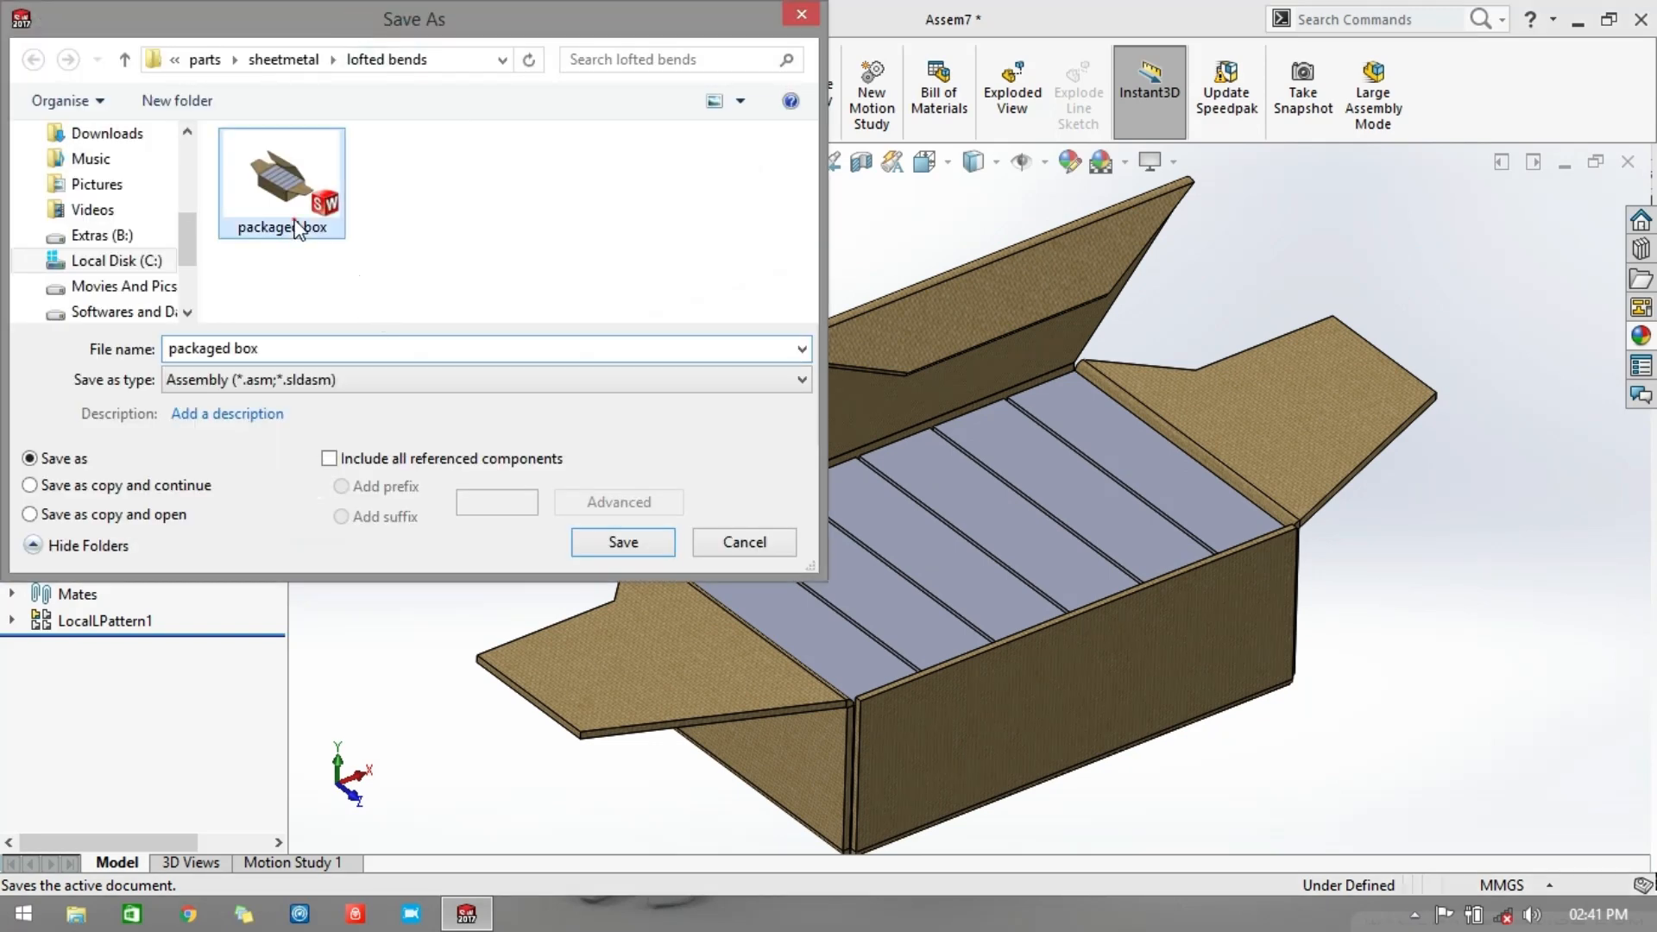
pyautogui.click(889, 462)
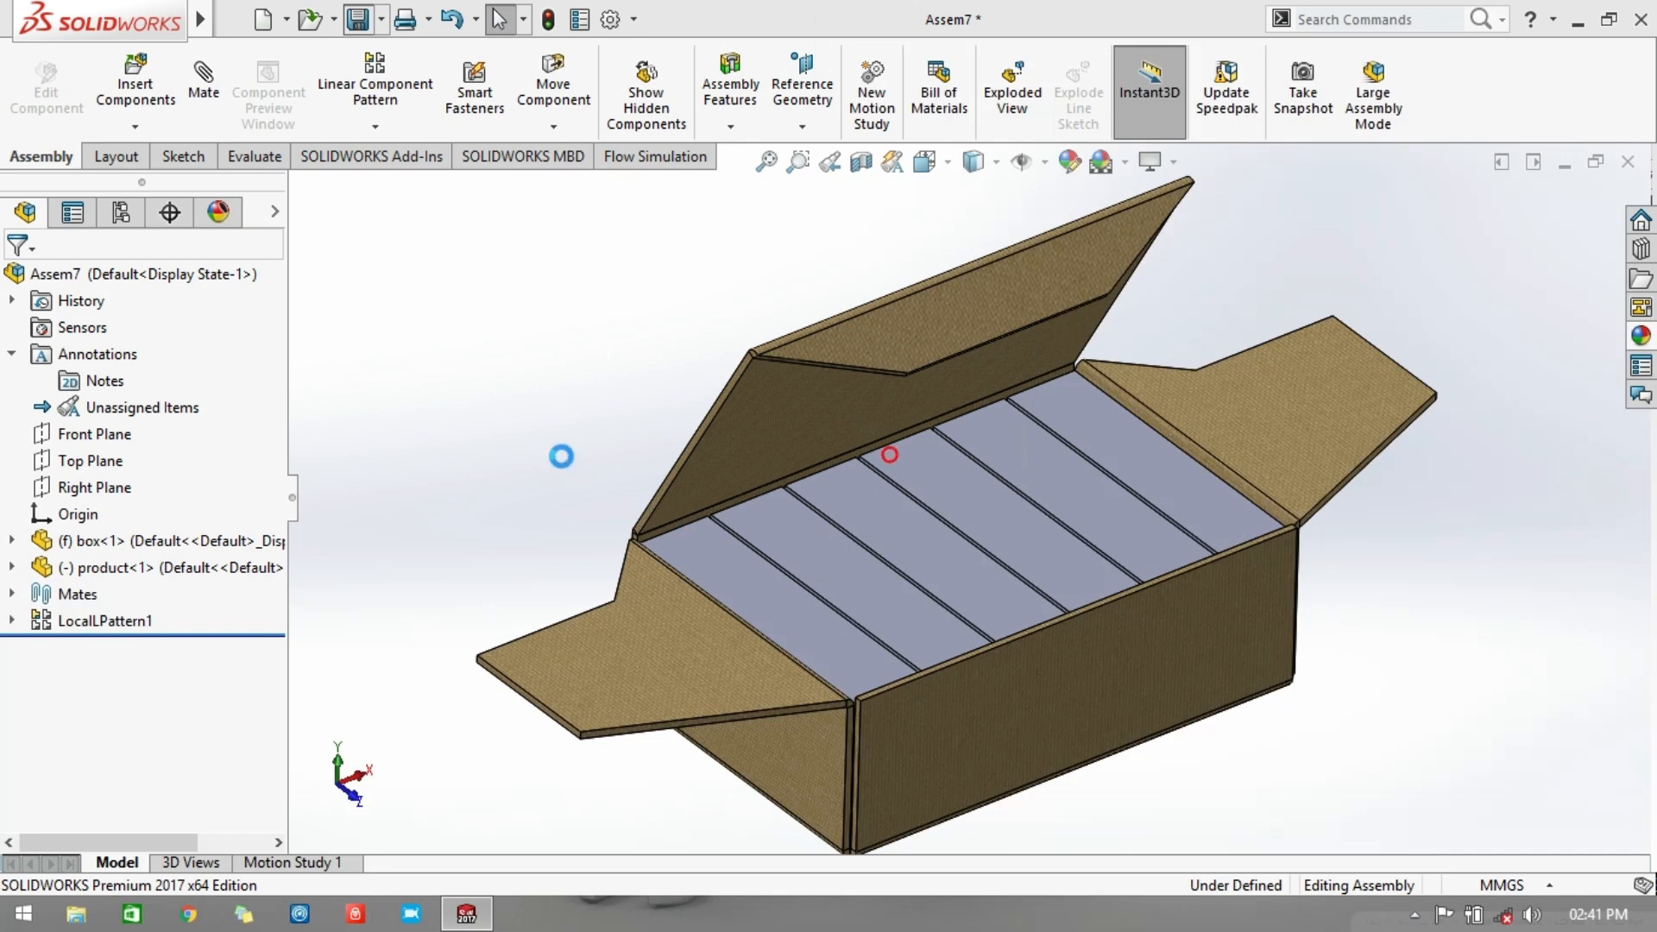